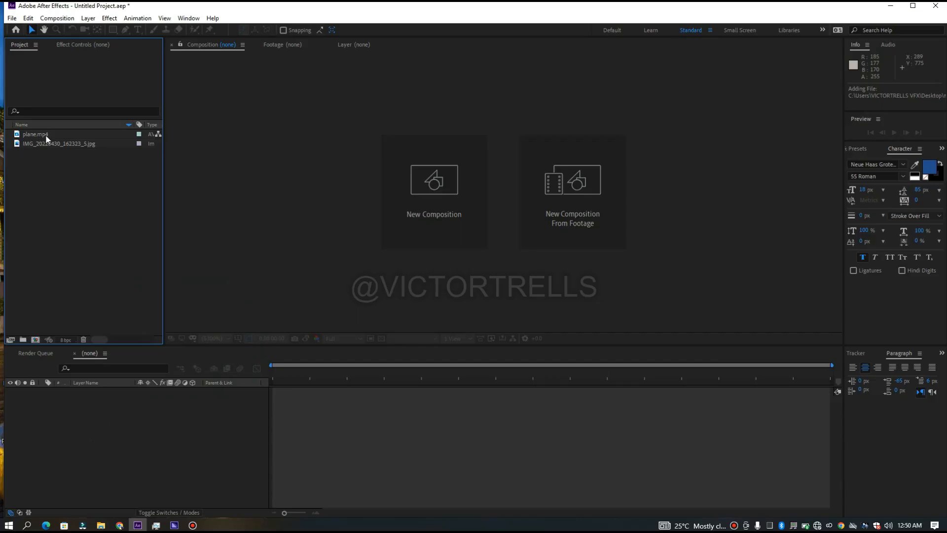
Step: Create a composition from the plane.mp4 footage so that the clip becomes its first layer
left_click(62, 138)
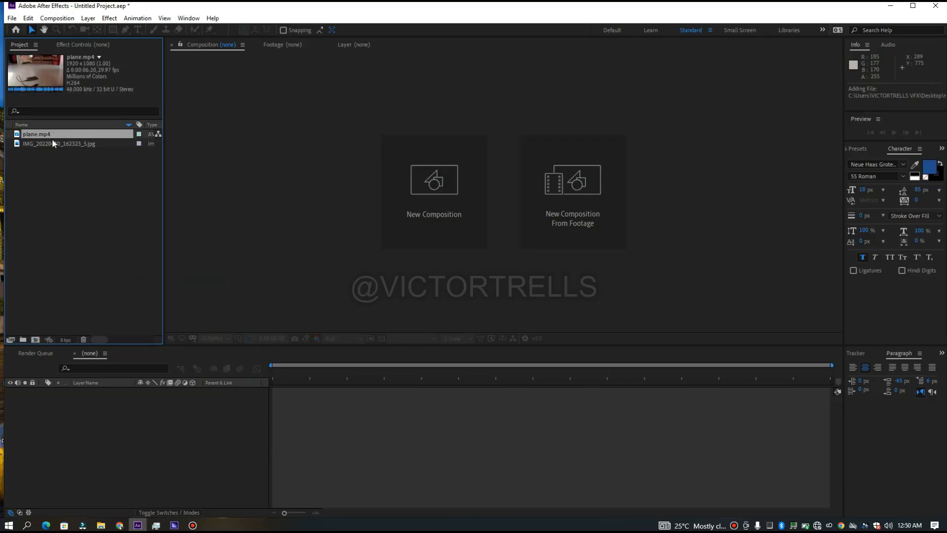
left_click(55, 143)
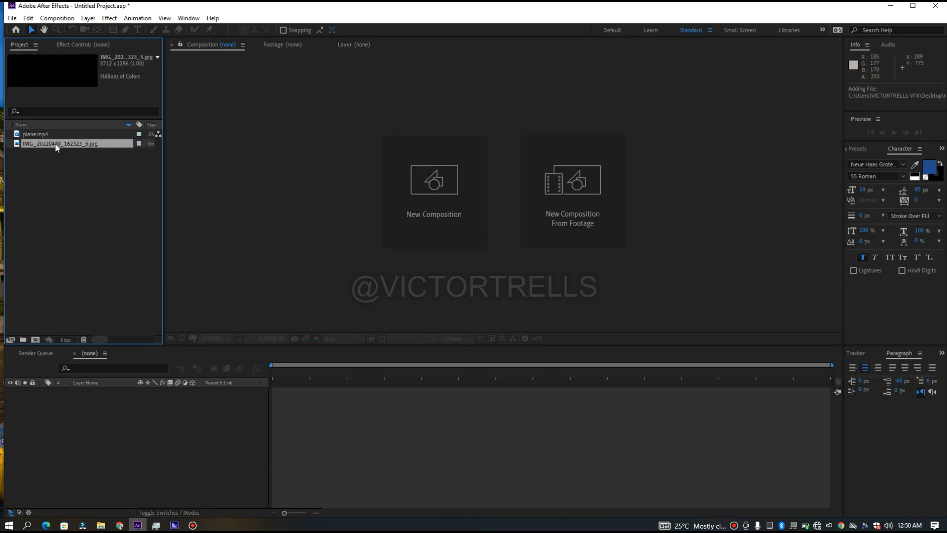
left_click(42, 137)
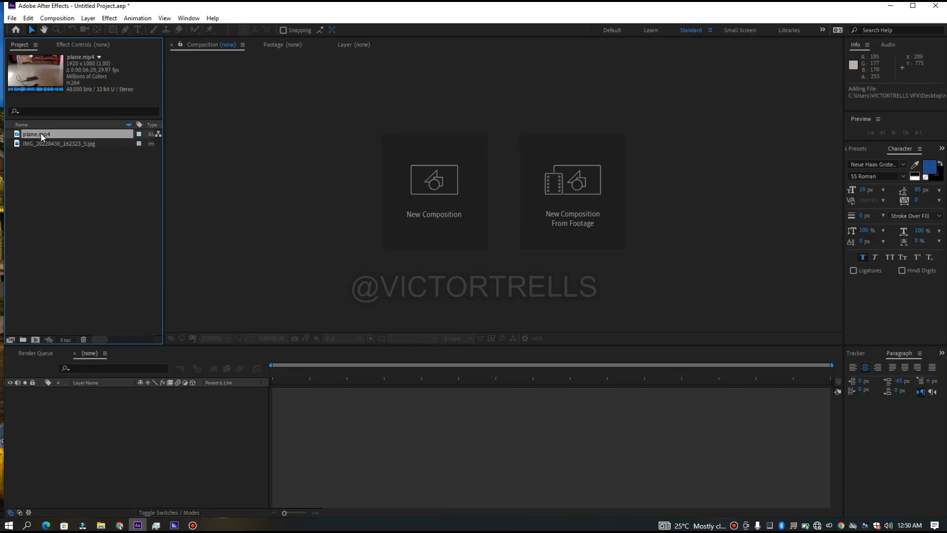
left_click_drag(54, 137, 175, 433)
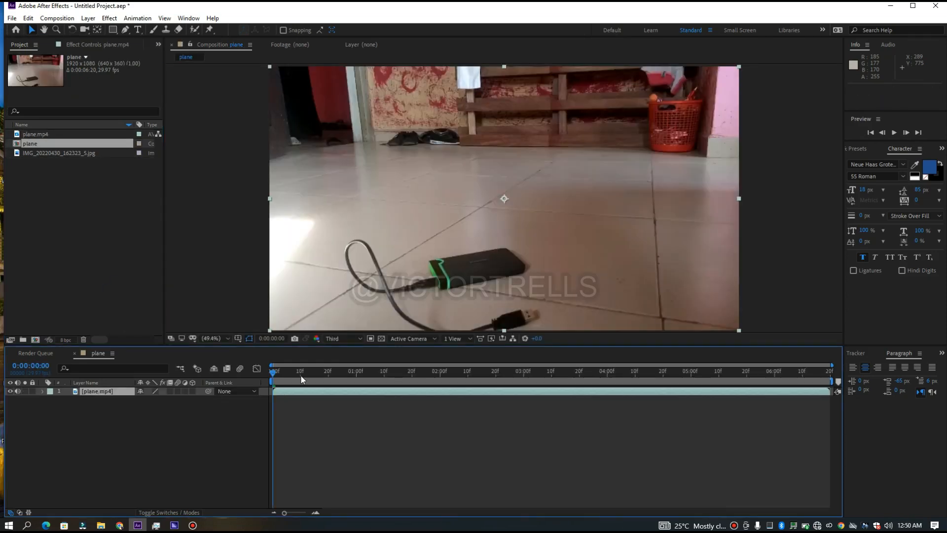
Step: Preview the plane.mp4 clip and mute its layer audio
key("space")
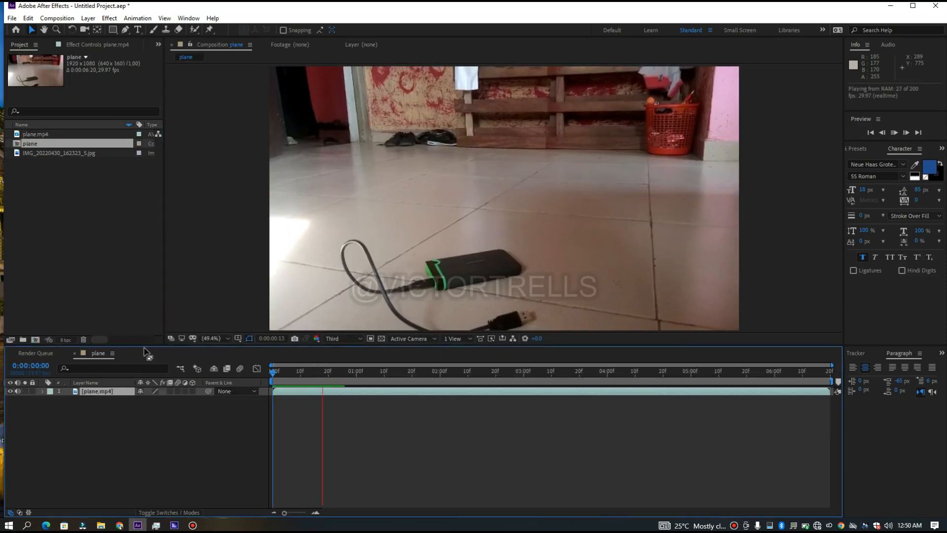
left_click(18, 391)
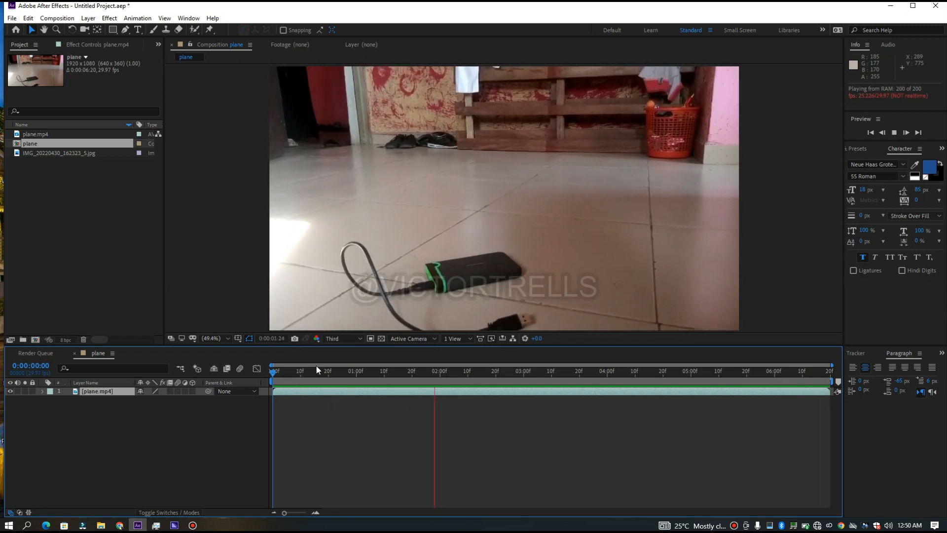
left_click(275, 373)
left_click(492, 103)
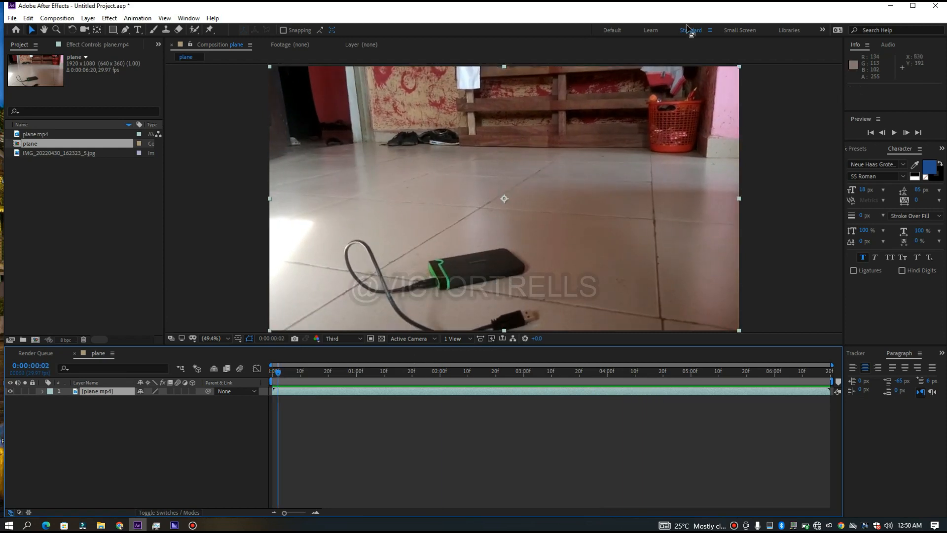
Step: Bring up the motion tracking controls and apply Warp Stabilizer to the plane.mp4 layer
left_click(914, 6)
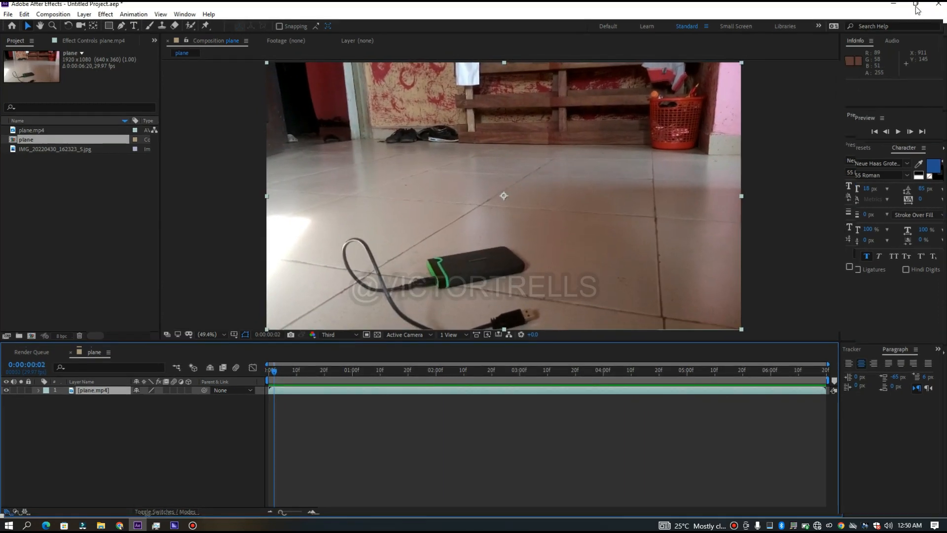
left_click(289, 485)
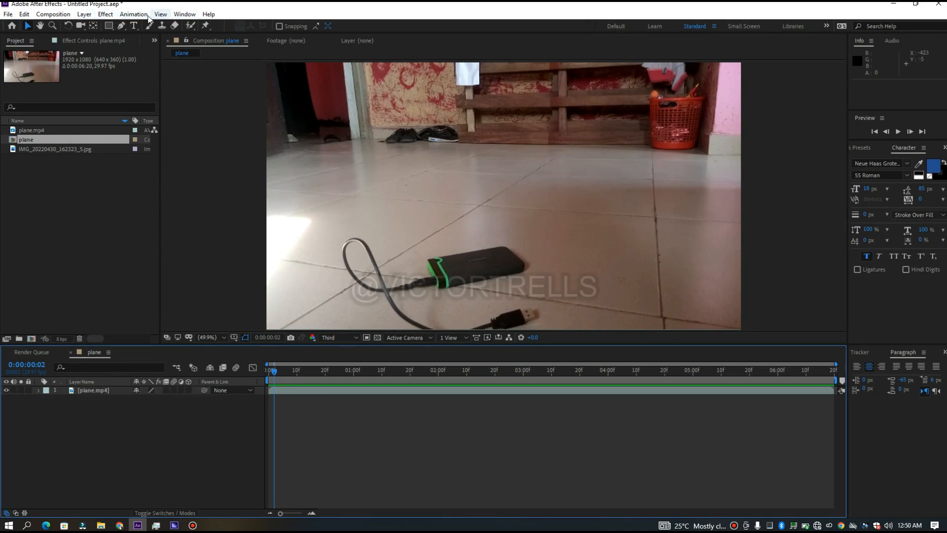
left_click(185, 14)
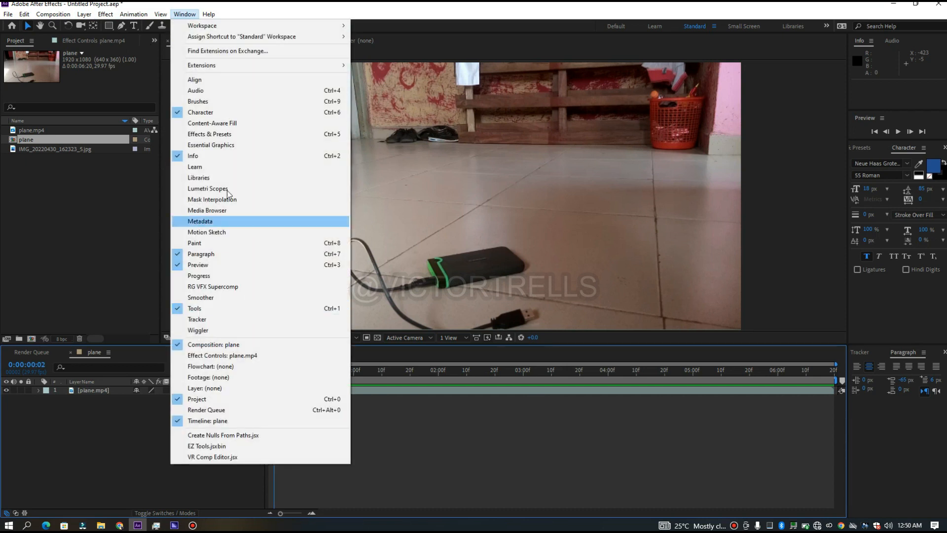
left_click(215, 321)
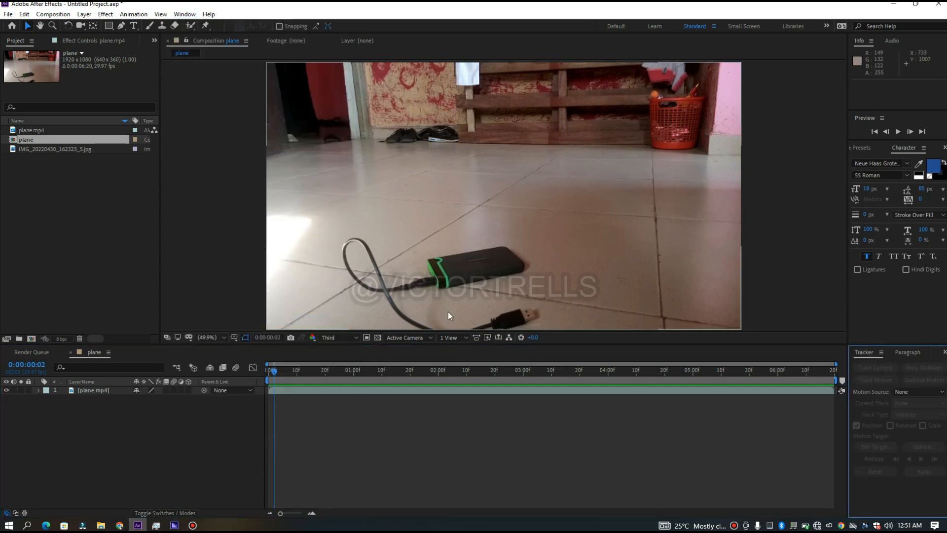
left_click(803, 389)
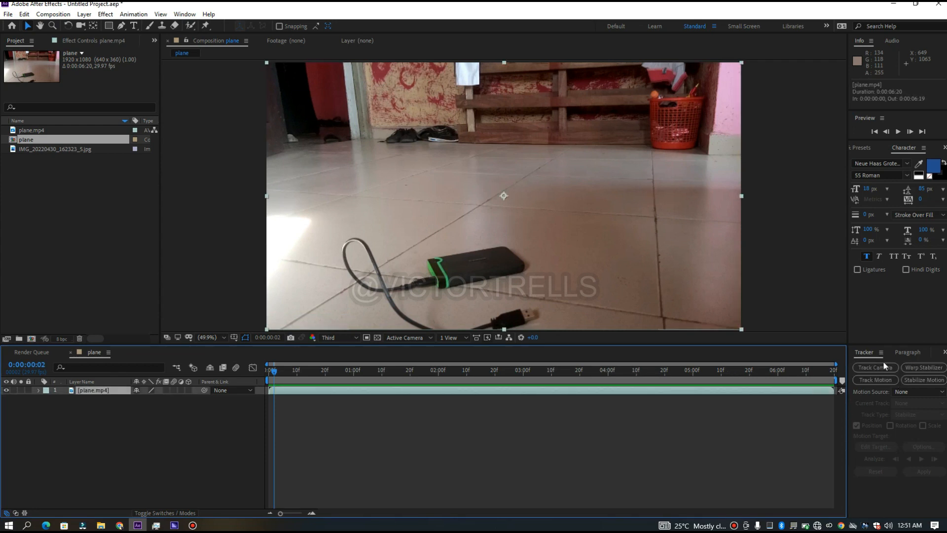
left_click(924, 368)
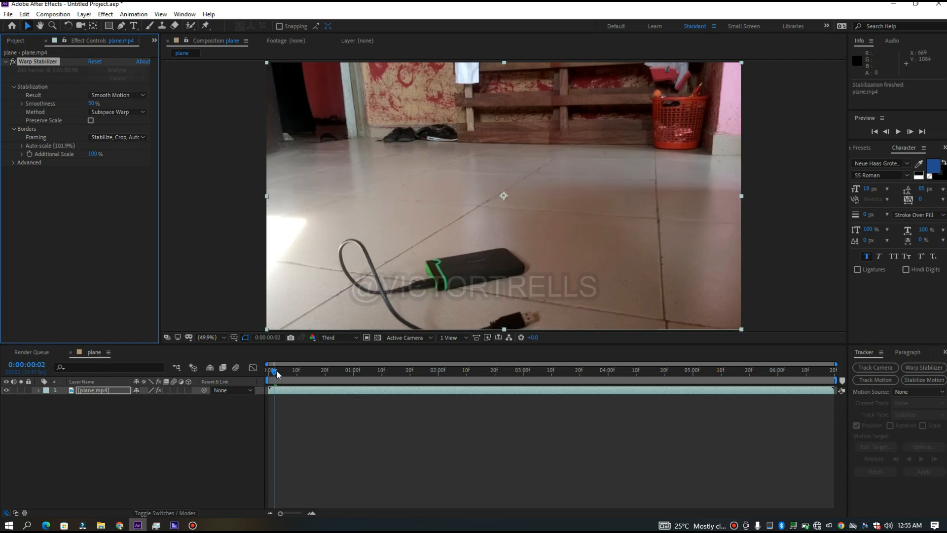
Step: Play the stabilized clip from the first frame to check its smoothness
left_click(249, 377)
key("space")
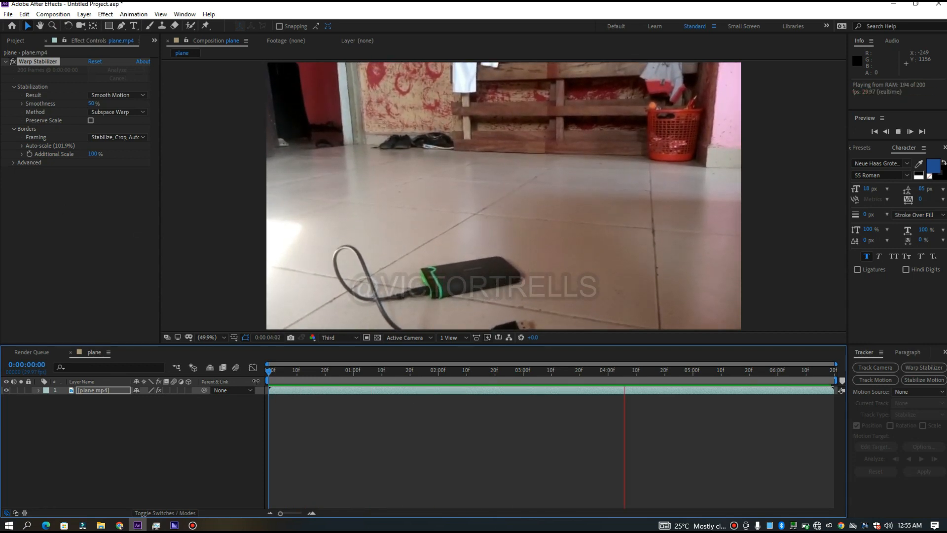
left_click(280, 371)
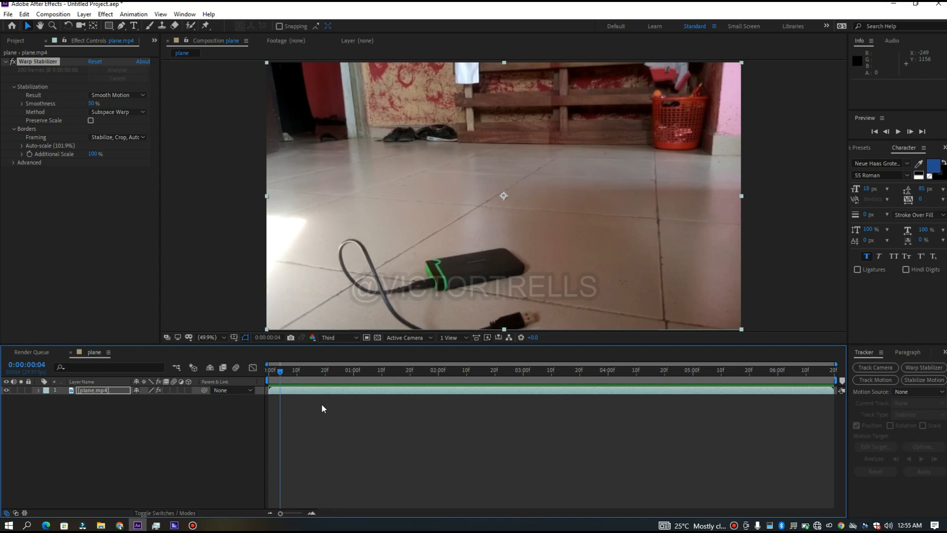
Step: Pre-compose the stabilized layer as plane.mp4 Comp 1, moving all attributes into the new composition
right_click(319, 390)
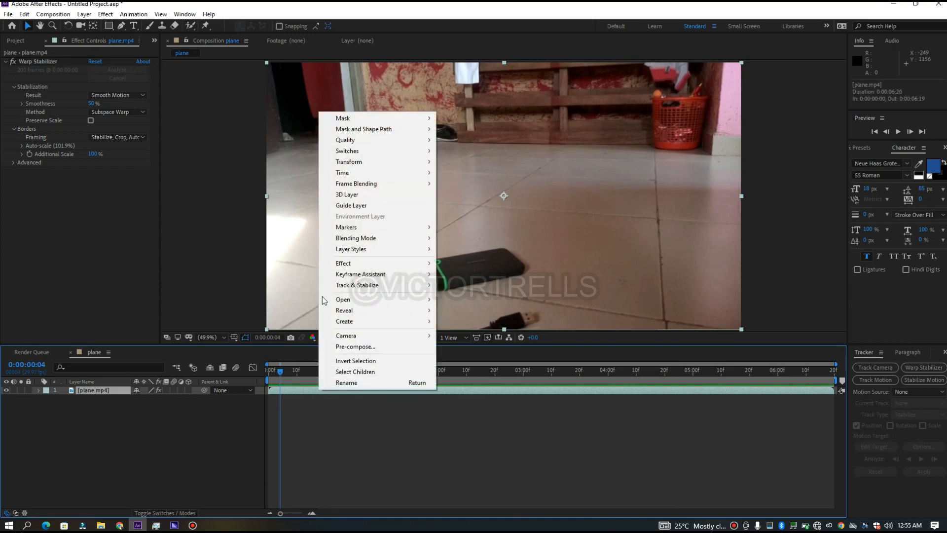
key("Escape")
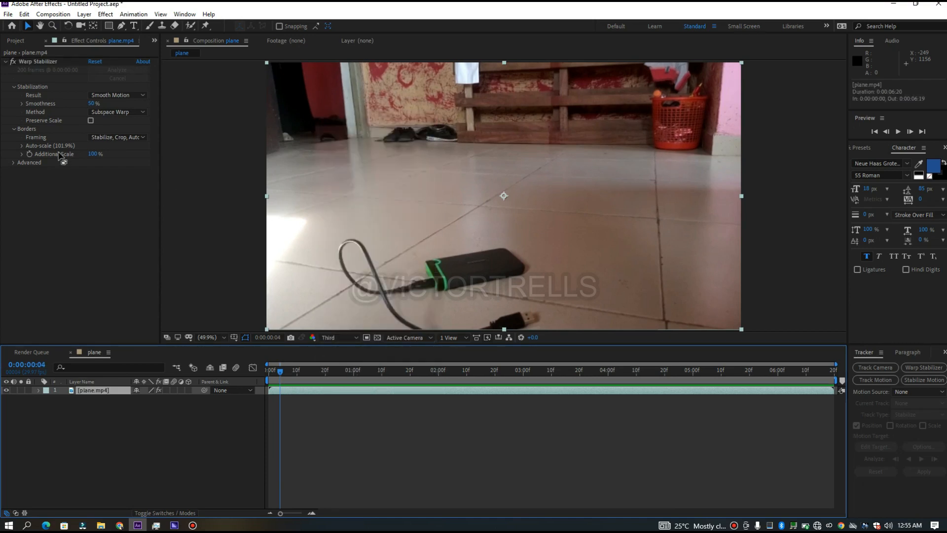
key("ctrl+shift+c")
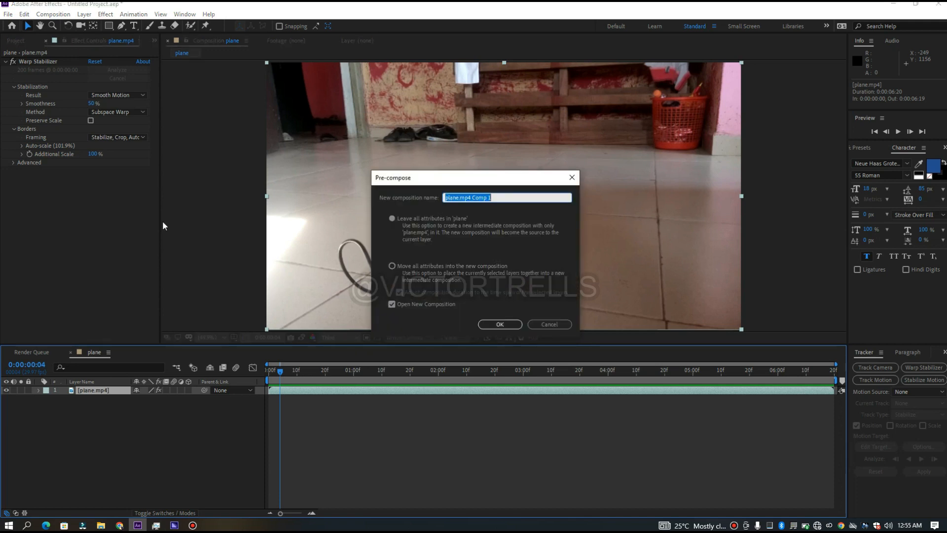
left_click(392, 266)
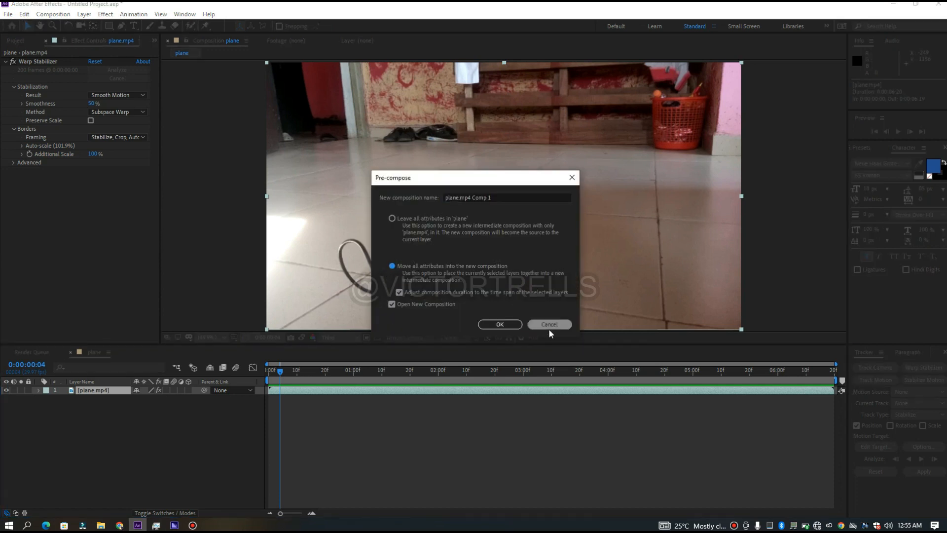
left_click(499, 324)
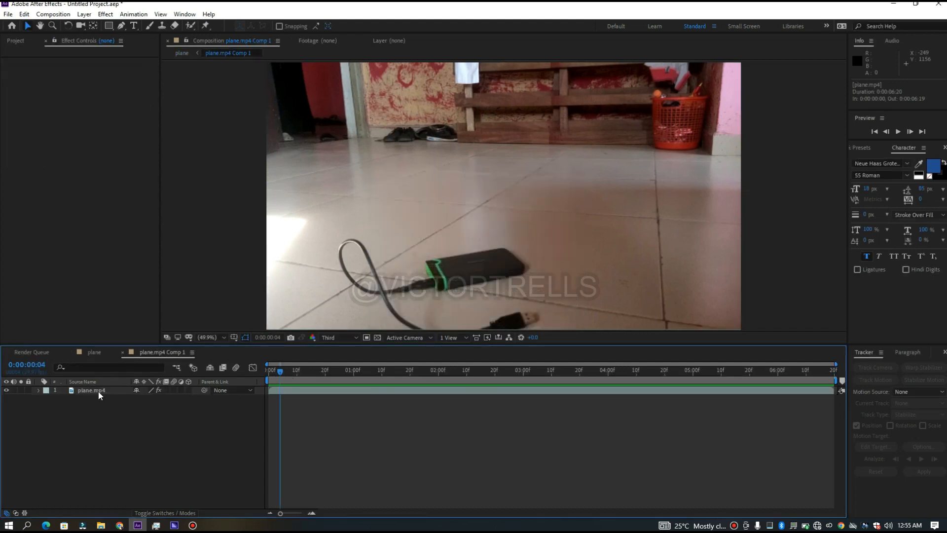
Step: Return to the plane composition, run 3D camera tracking on the pre-composed layer, and preview the footage
left_click(96, 352)
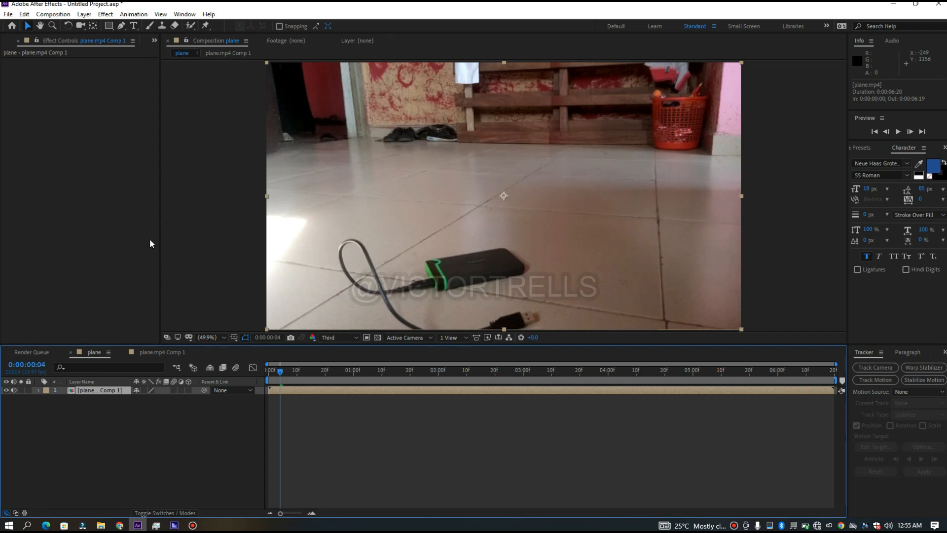
left_click_drag(352, 371, 272, 371)
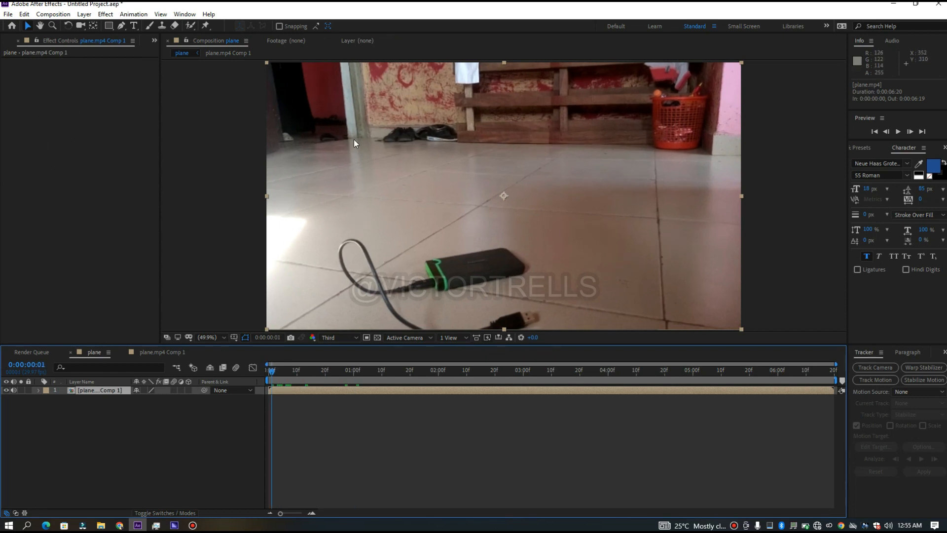
left_click(871, 366)
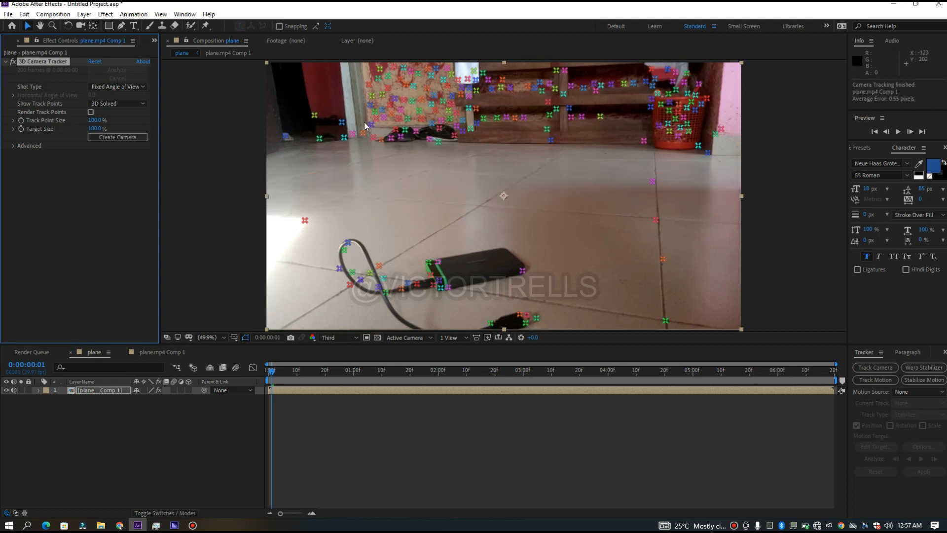
key("space")
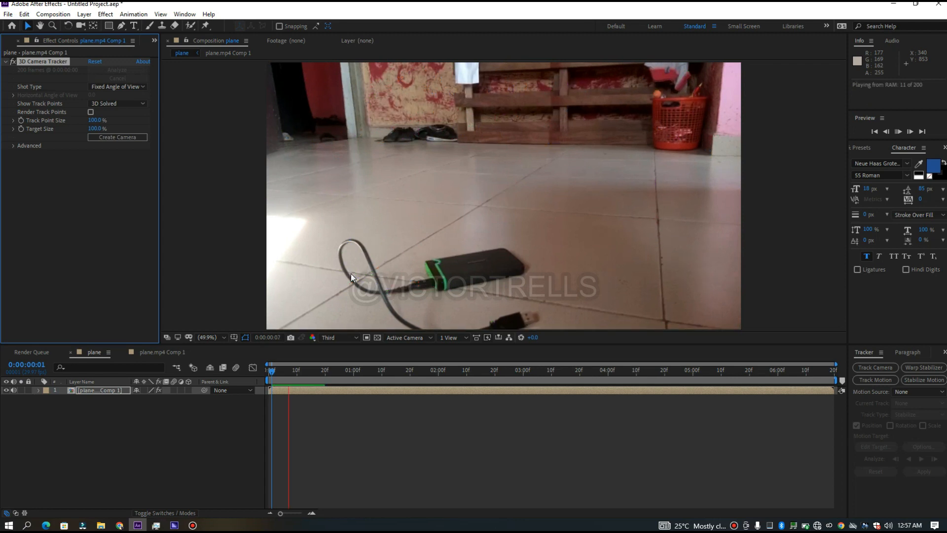
left_click(491, 348)
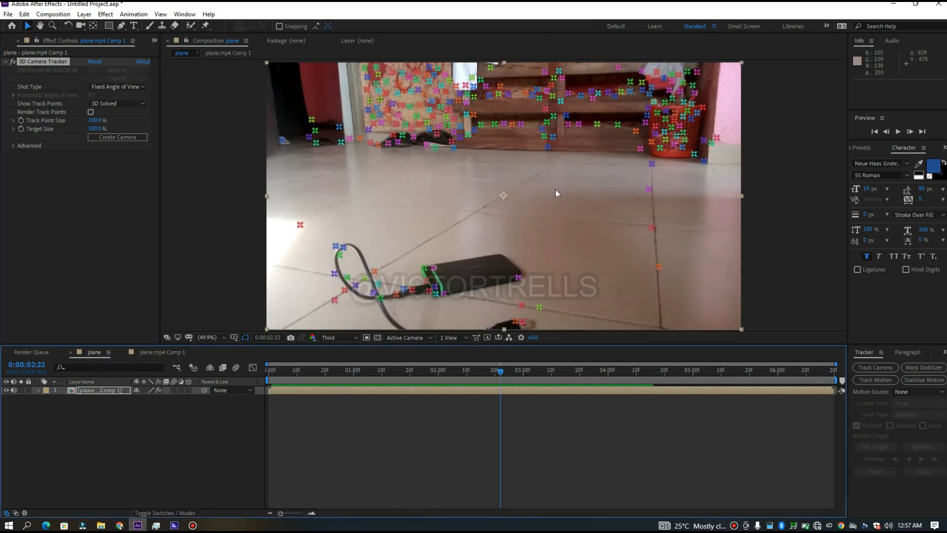
Step: Create a tracked solid and camera from the track points beside the red basket, and play back the shot to check the tracking
right_click(579, 144)
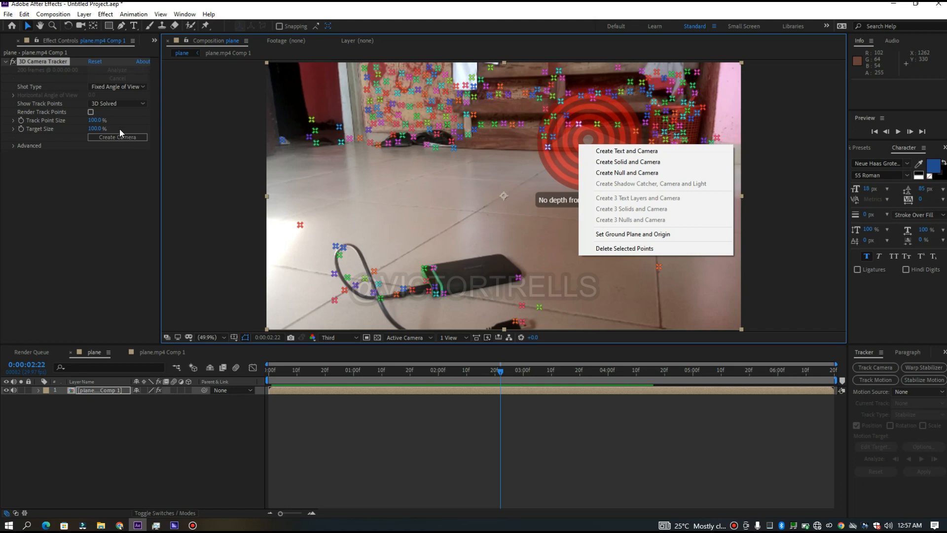
left_click(616, 163)
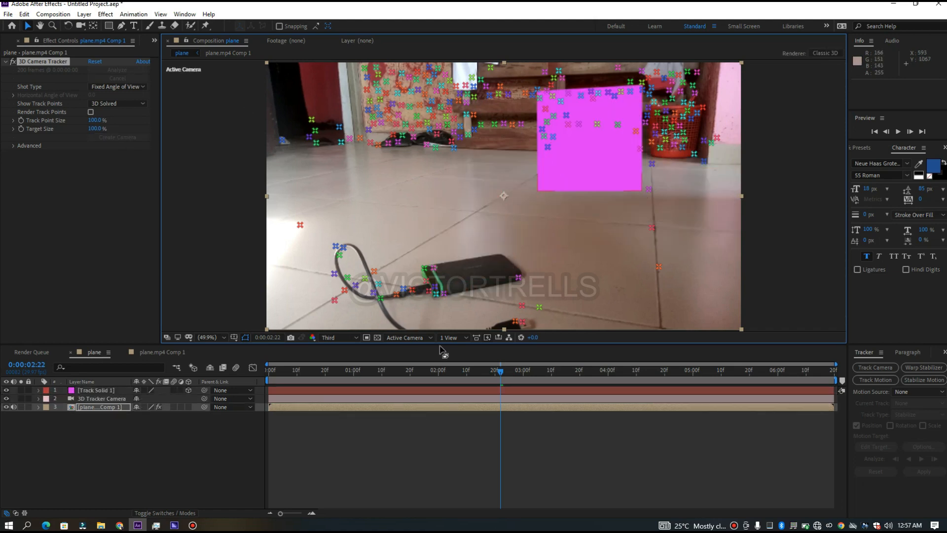
left_click(394, 373)
key("space")
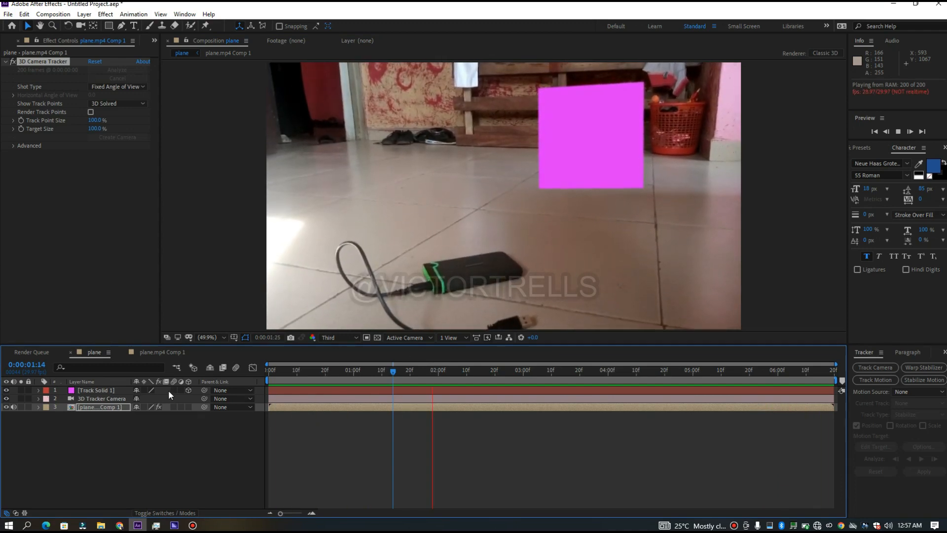
left_click(296, 370)
key("Home")
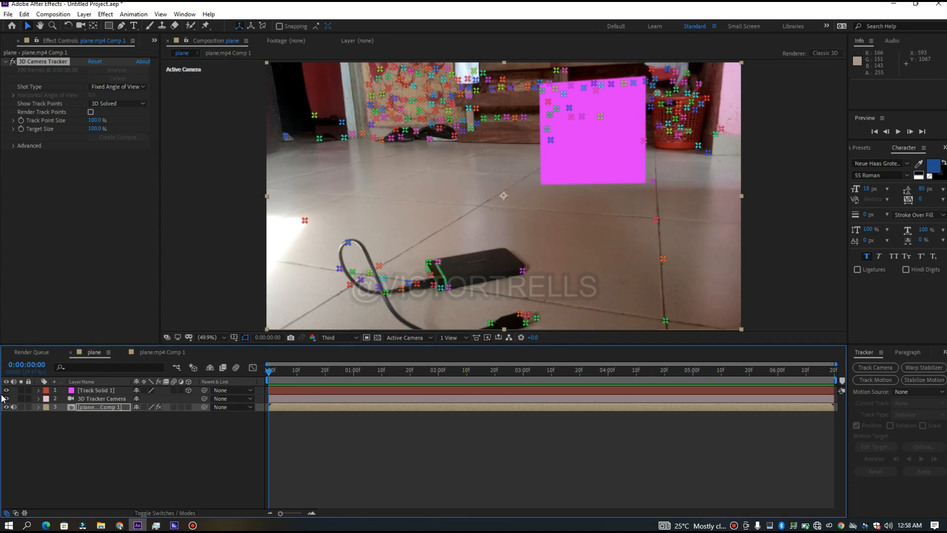
Step: Hide the Track Solid 1 layer and create a black 1920 x 1080 px solid named element
left_click(7, 390)
right_click(106, 443)
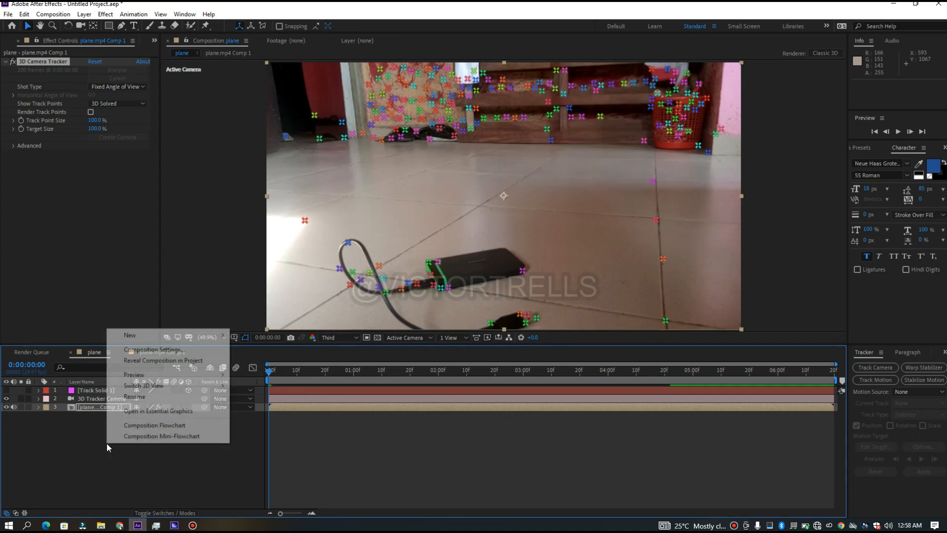
mouse_move(207, 335)
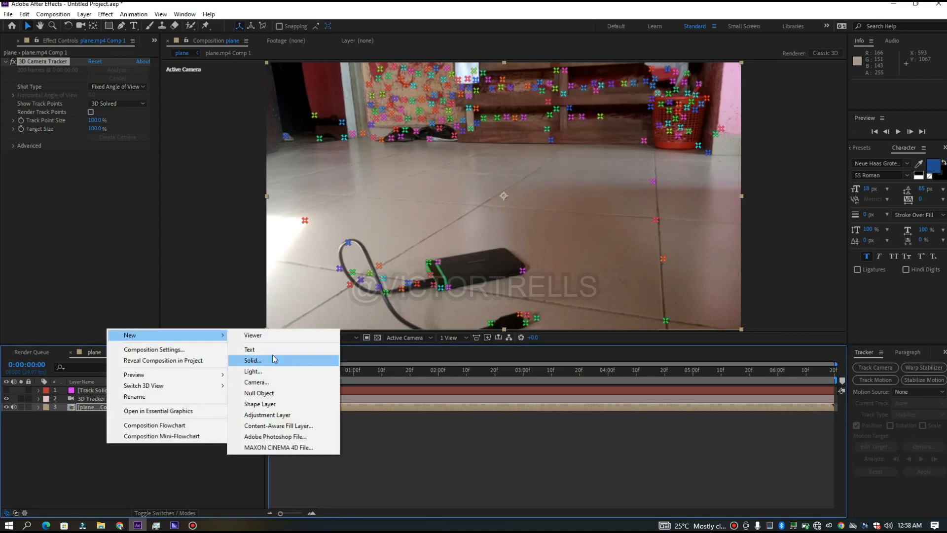
left_click(271, 363)
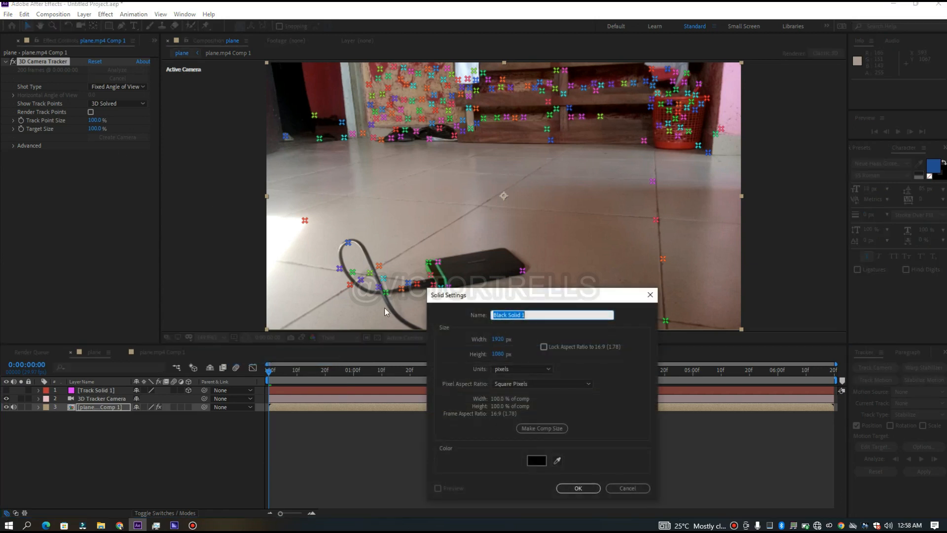
type("element")
key("Return")
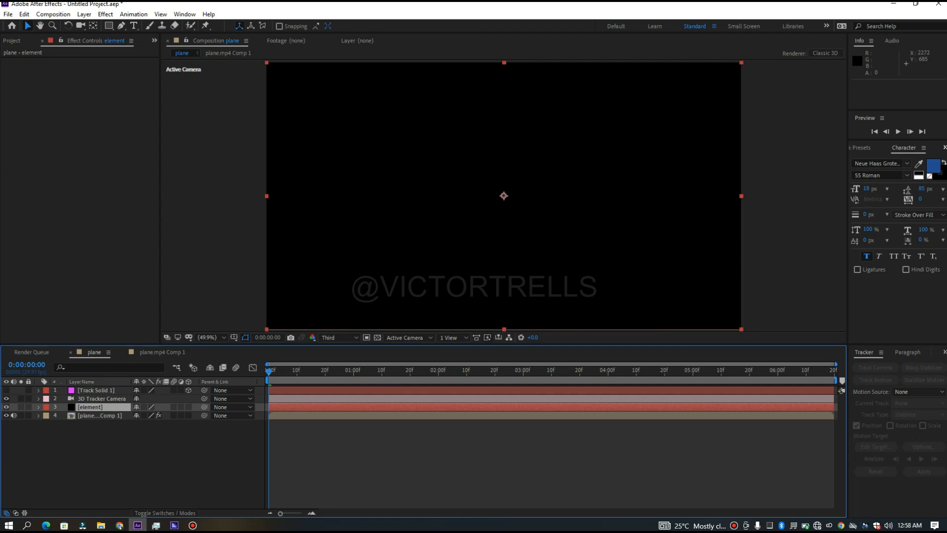
Step: Apply the Video Copilot Element effect to the element solid and scrub through the first two seconds of the shot
left_click(860, 148)
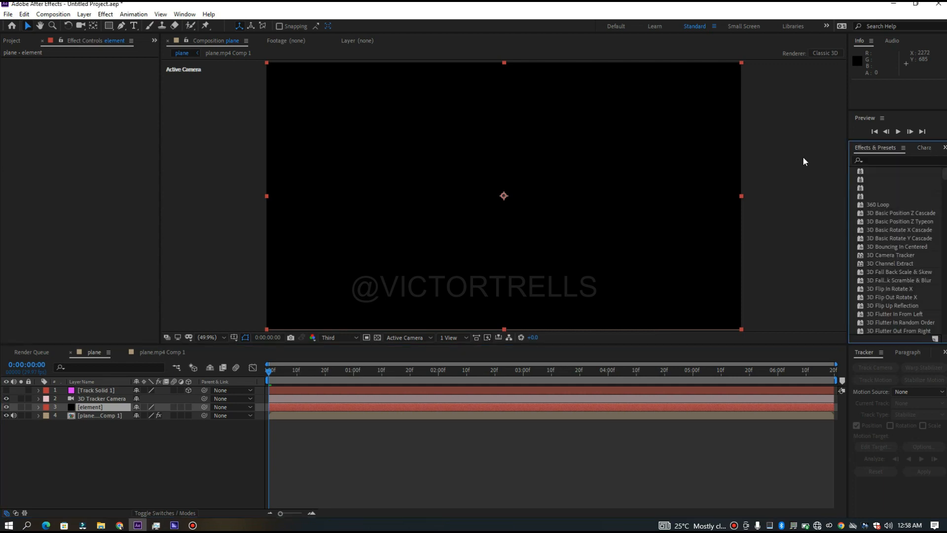
left_click(883, 161)
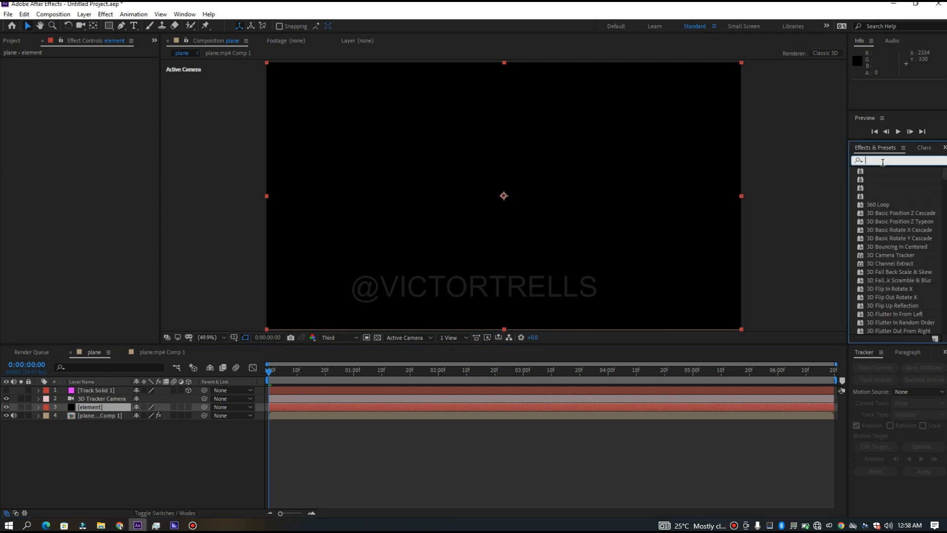
type("elem")
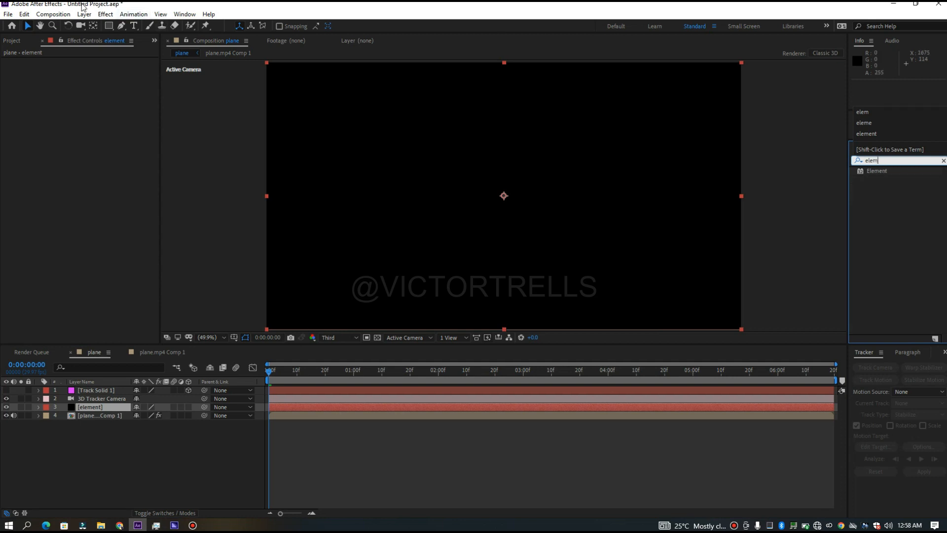
left_click(105, 14)
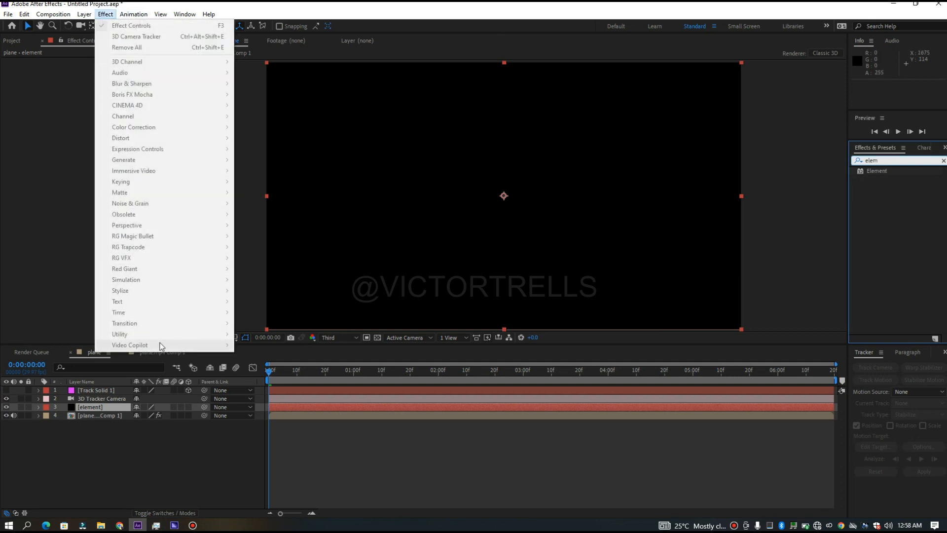
left_click(99, 409)
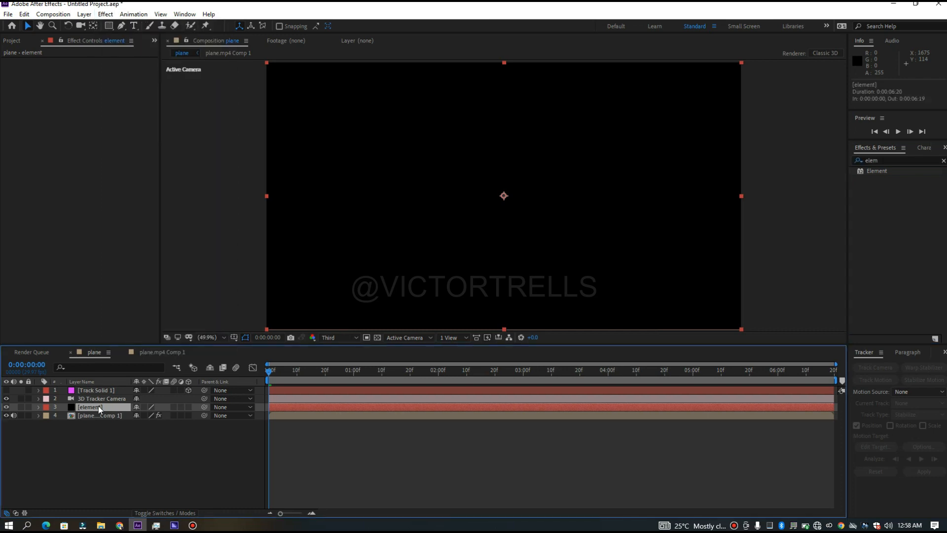
left_click(107, 14)
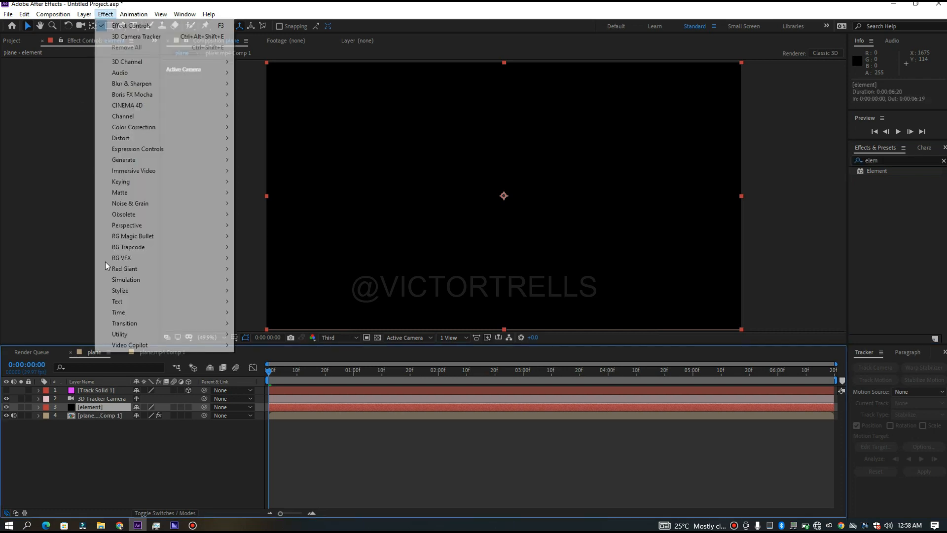
mouse_move(170, 346)
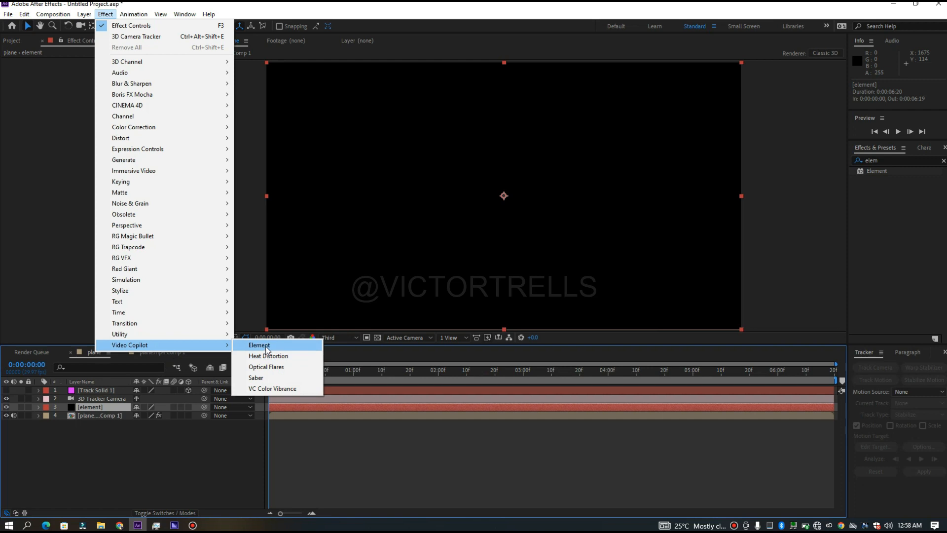
left_click(266, 346)
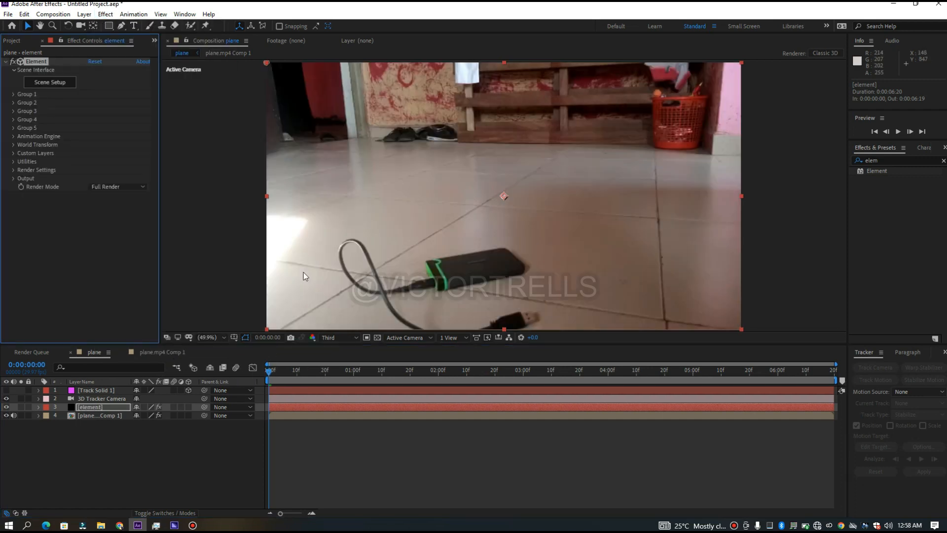
left_click_drag(284, 375, 447, 359)
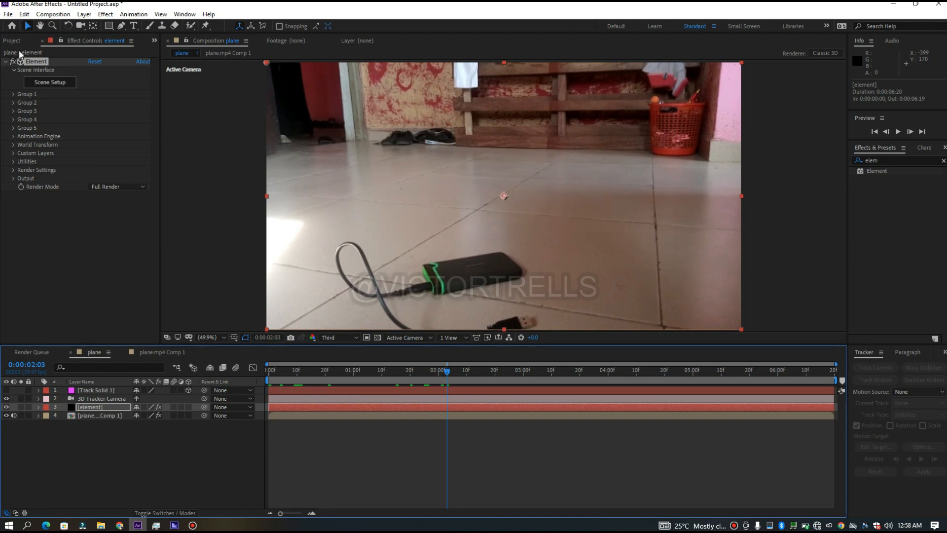
Step: Open the Element effect's Scene Setup and browse the Metropolitan, Starter_Pack_Physical and Jet_Strike model folders
left_click(55, 84)
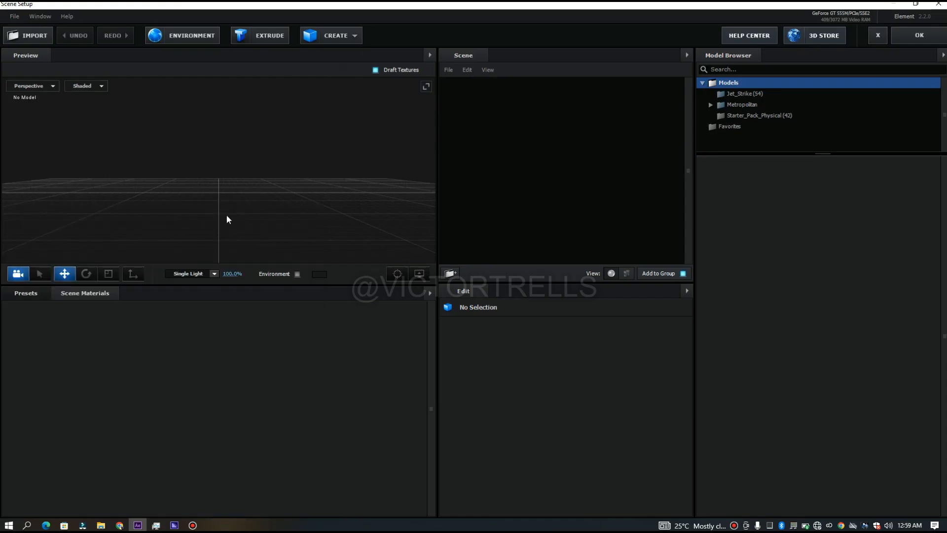
double_click(741, 105)
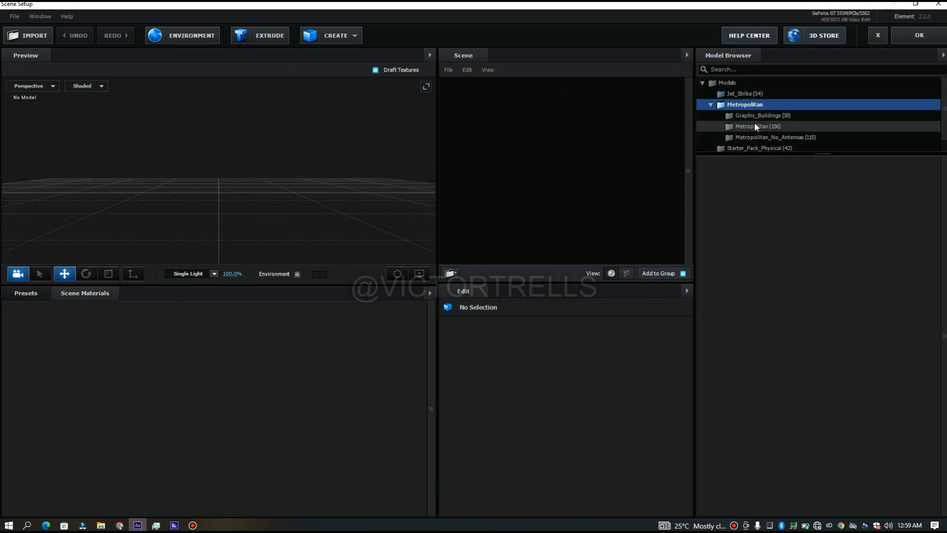
left_click(754, 124)
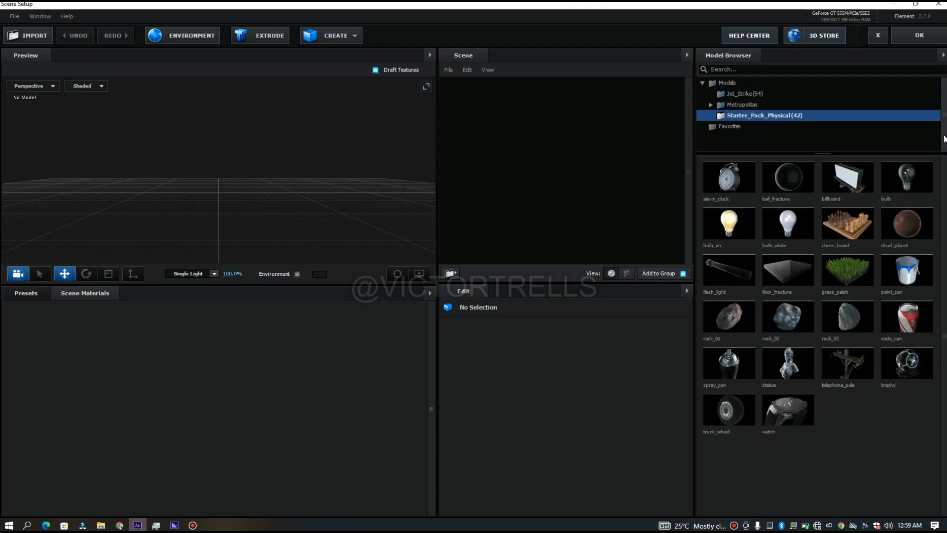
left_click(727, 93)
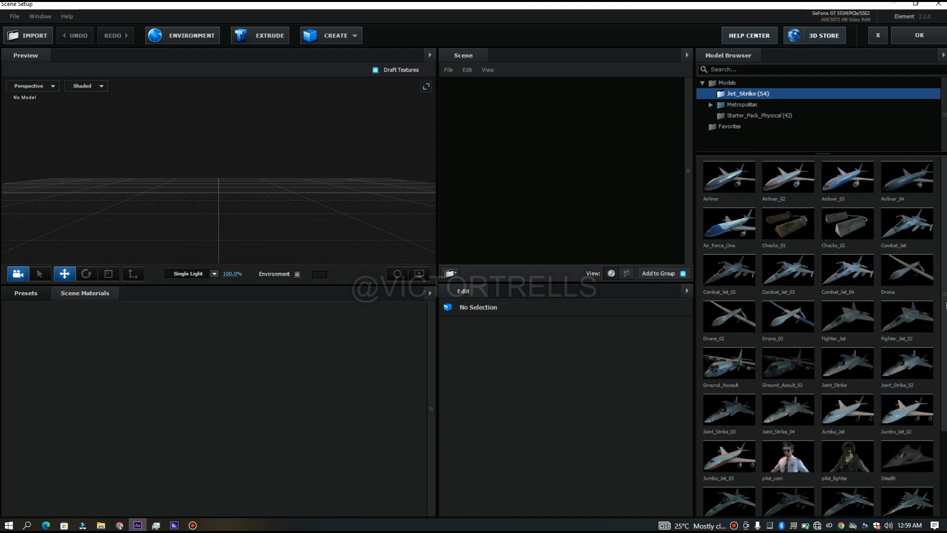
scroll(818, 341, "down", 2)
scroll(819, 340, "up", 2)
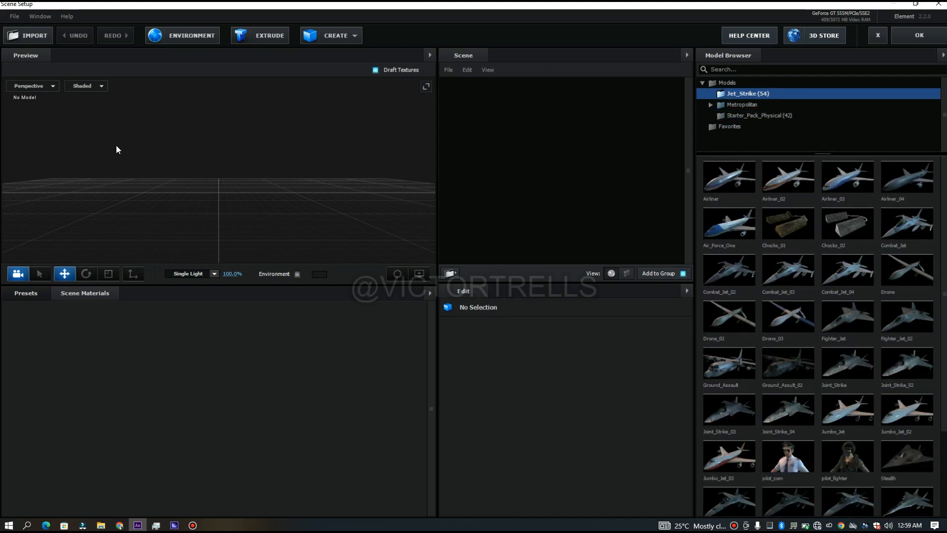
left_click_drag(130, 142, 108, 151)
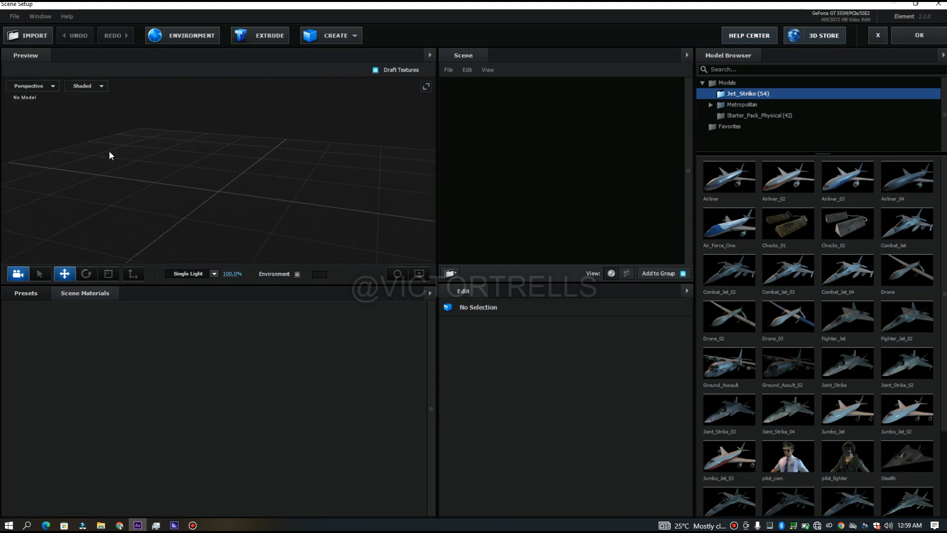
Step: Import the Seahawk 3D object from the helicopter folder with the Physical Shader and Model Center alignment
left_click(24, 36)
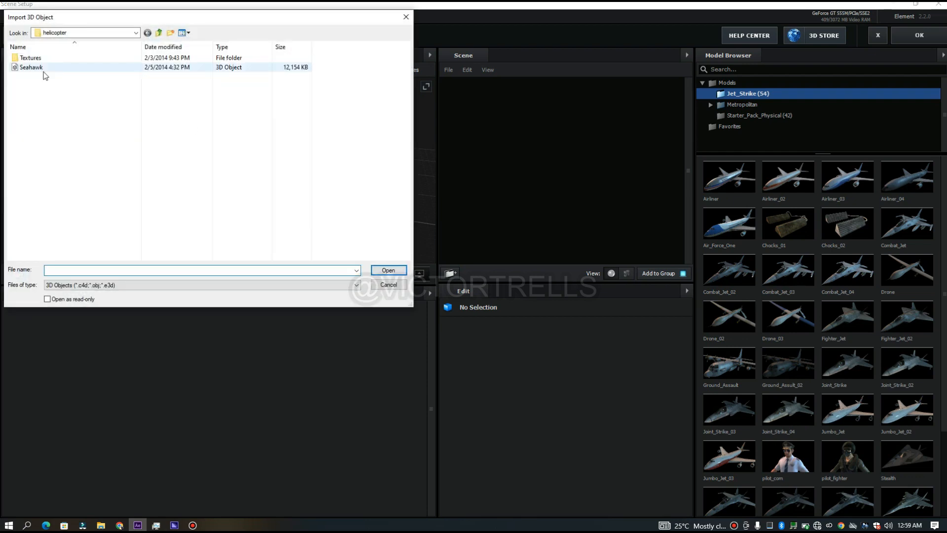
double_click(45, 72)
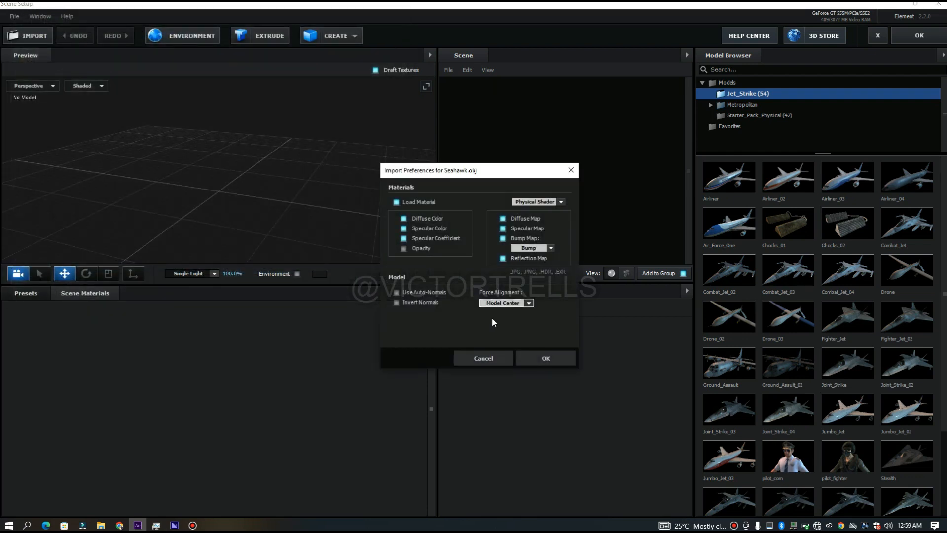
left_click(553, 360)
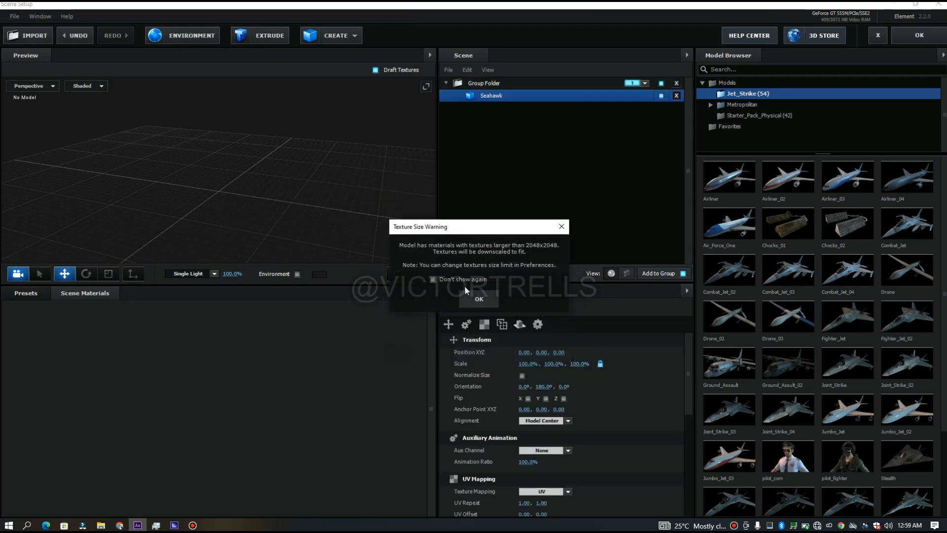
left_click(475, 300)
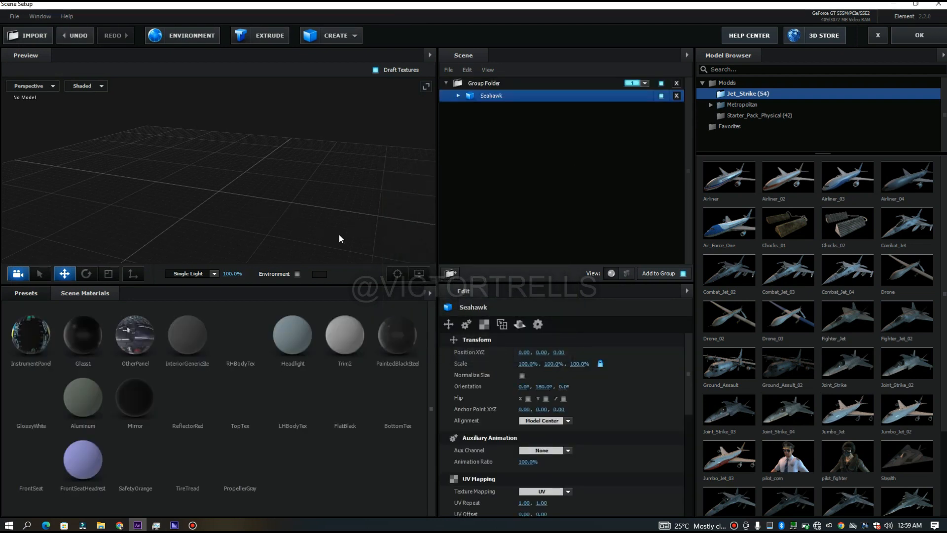
left_click_drag(331, 224, 387, 229)
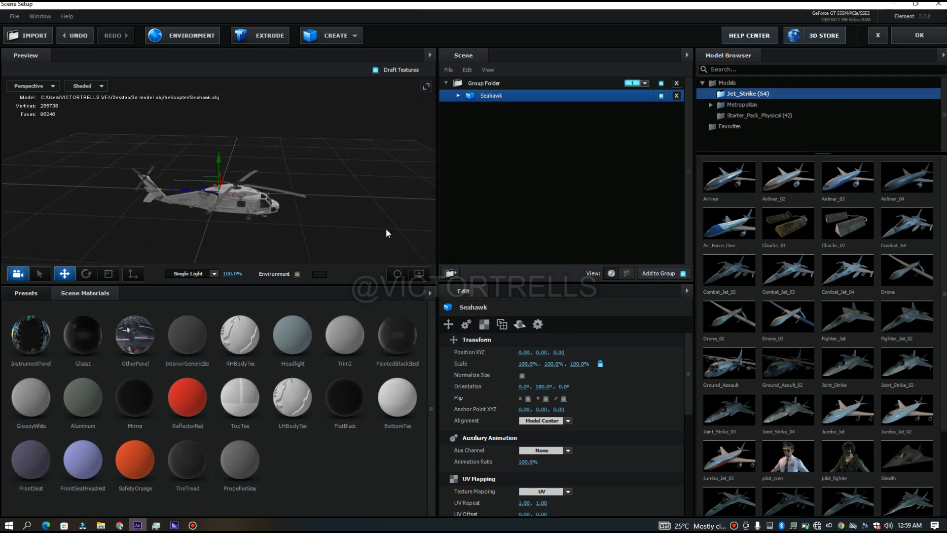
Step: Raise the Seahawk model to a Y position of about 0.32 and accept the scene setup
left_click_drag(309, 212, 319, 197)
left_click_drag(218, 155, 219, 134)
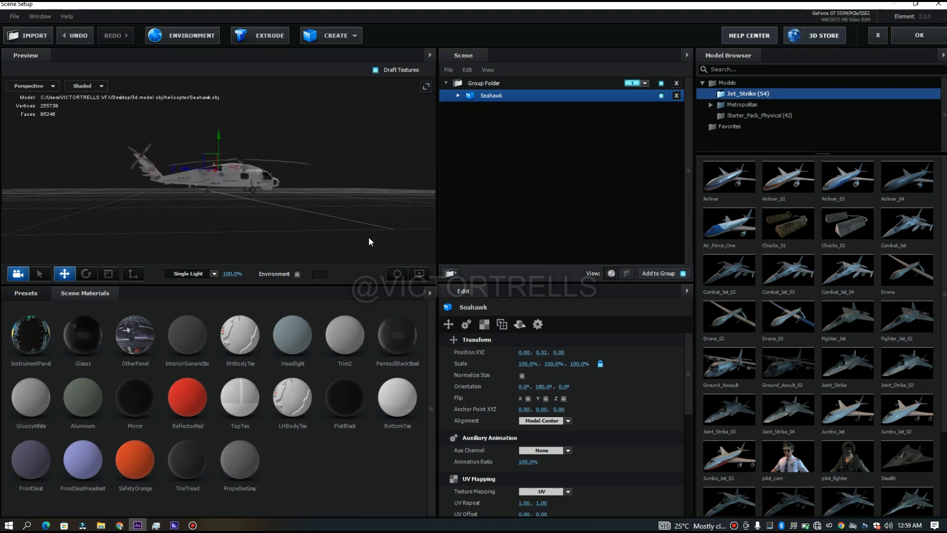
left_click_drag(354, 226, 387, 164)
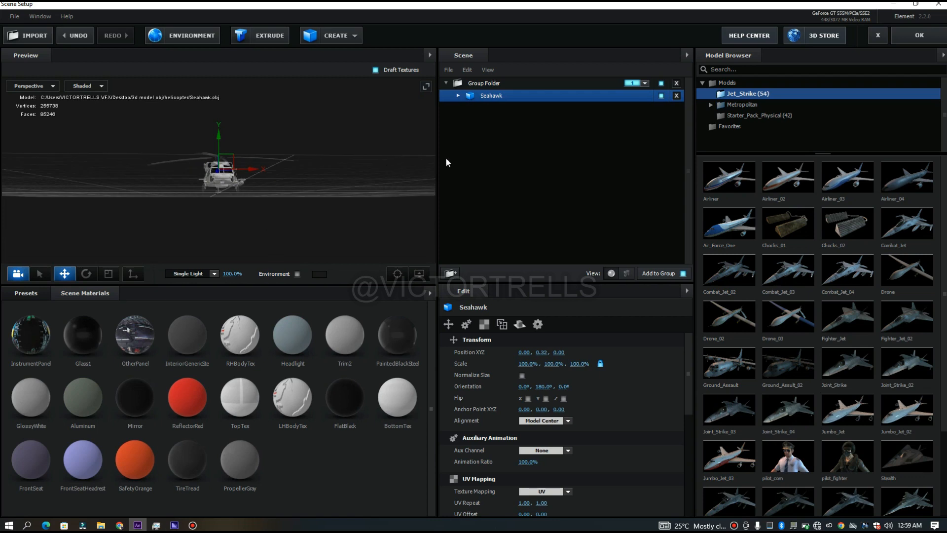
left_click(919, 34)
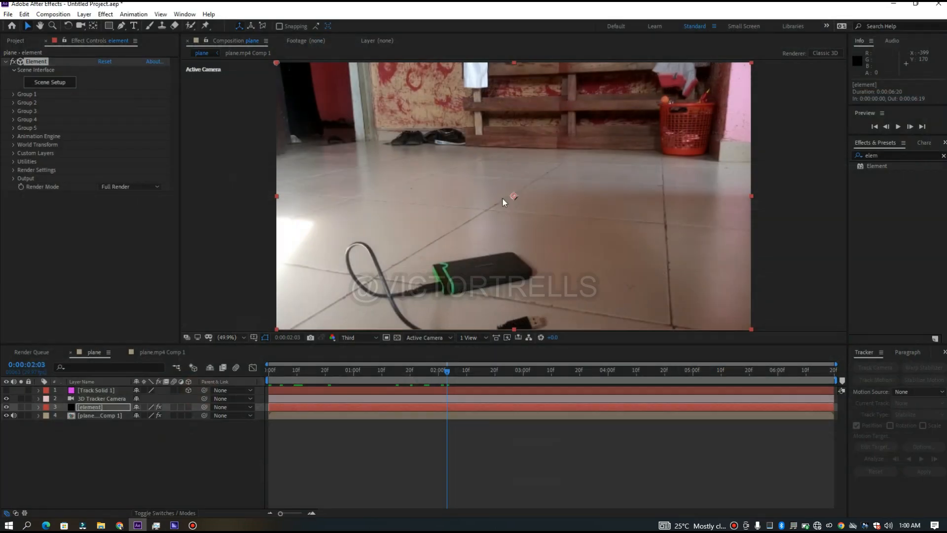
Step: Preview the shot from the start to check the helicopter against the footage, and briefly recheck the Element scene setup
left_click(280, 371)
key("space")
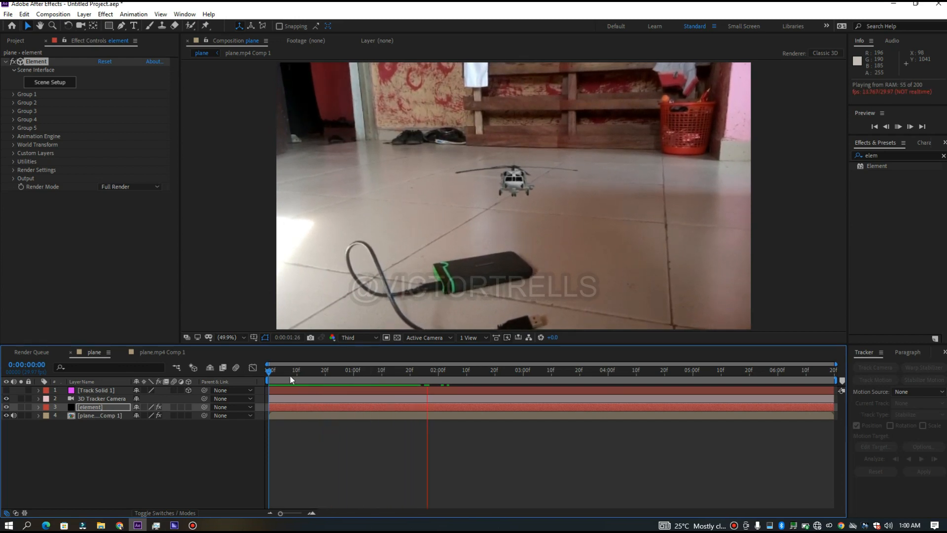
key("space")
left_click(417, 371)
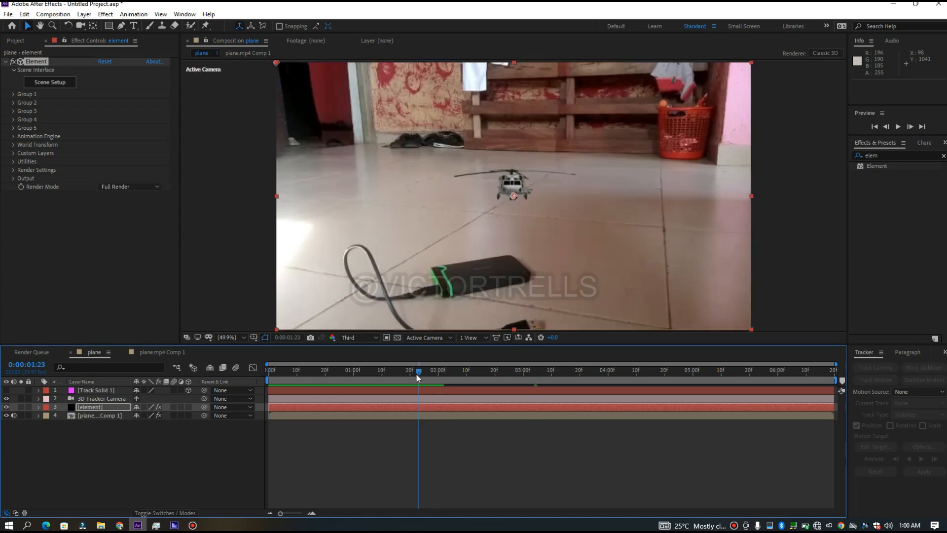
left_click(52, 82)
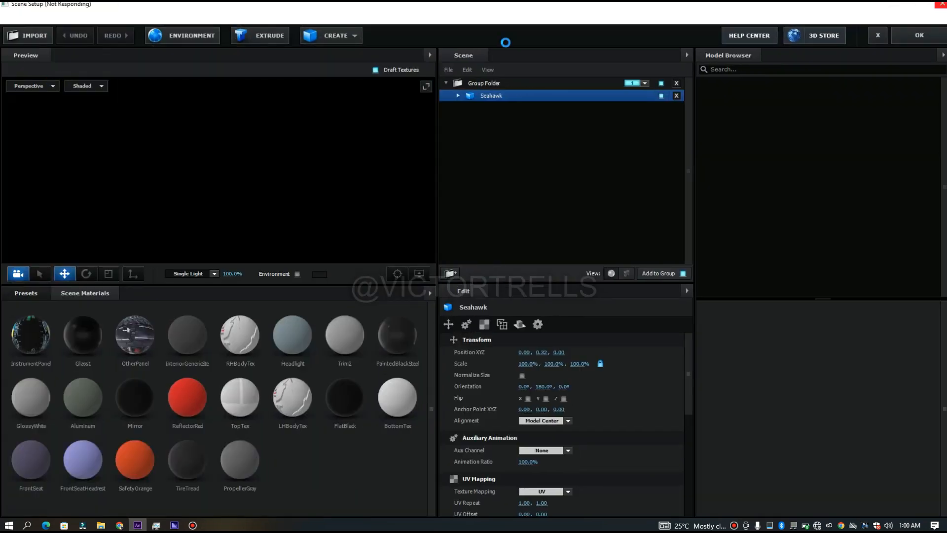
left_click(905, 35)
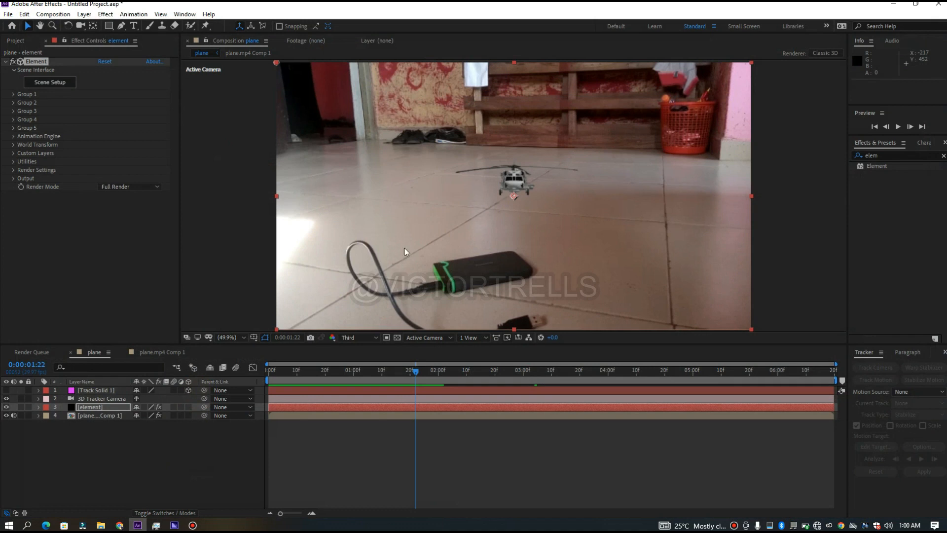
left_click_drag(415, 375, 289, 375)
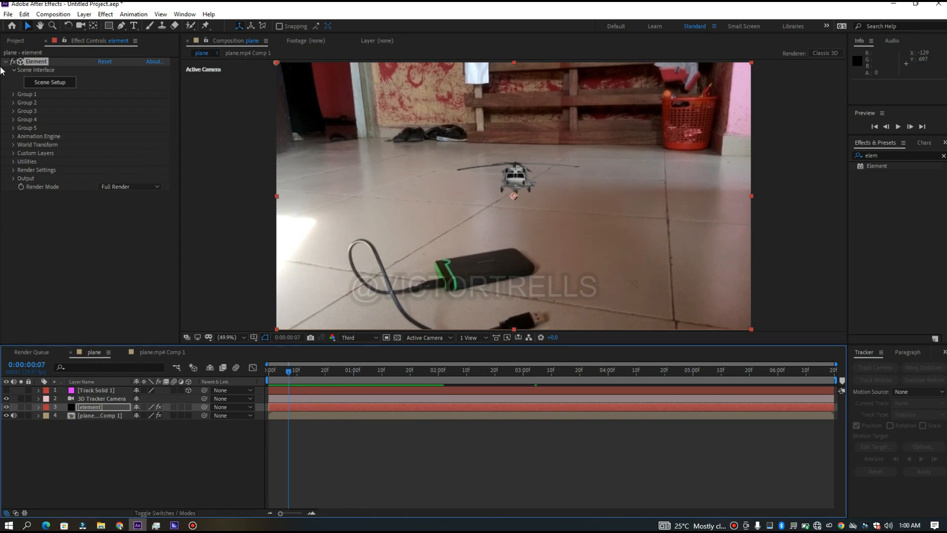
Step: Add IMG_20220430_162323_5.jpg to the plane composition as the lowest layer, below plane.mp4 Comp 1
left_click(23, 40)
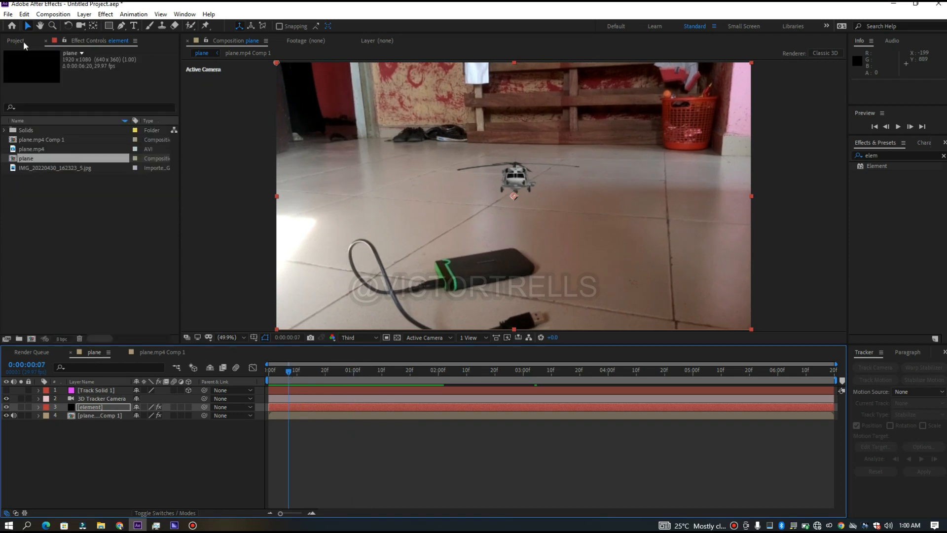
left_click(43, 151)
left_click(55, 168)
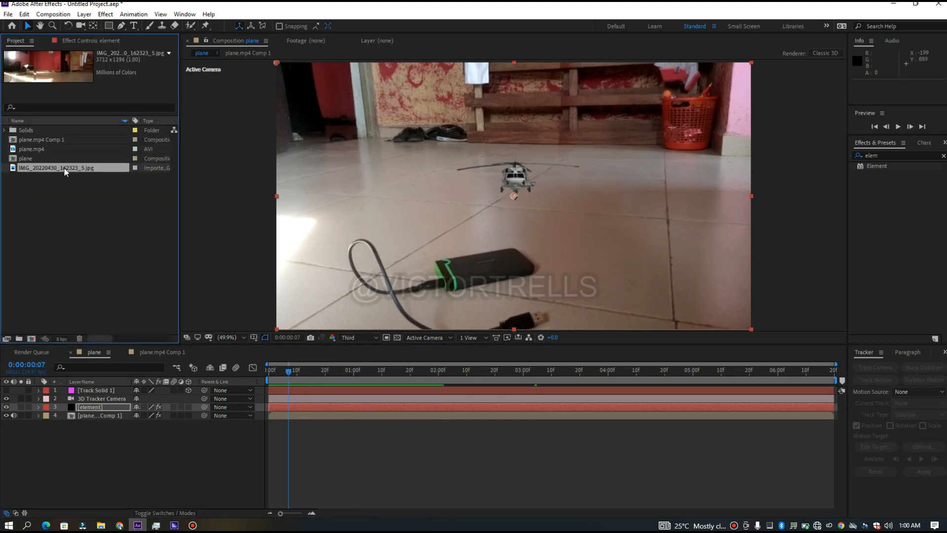
left_click_drag(64, 167, 114, 445)
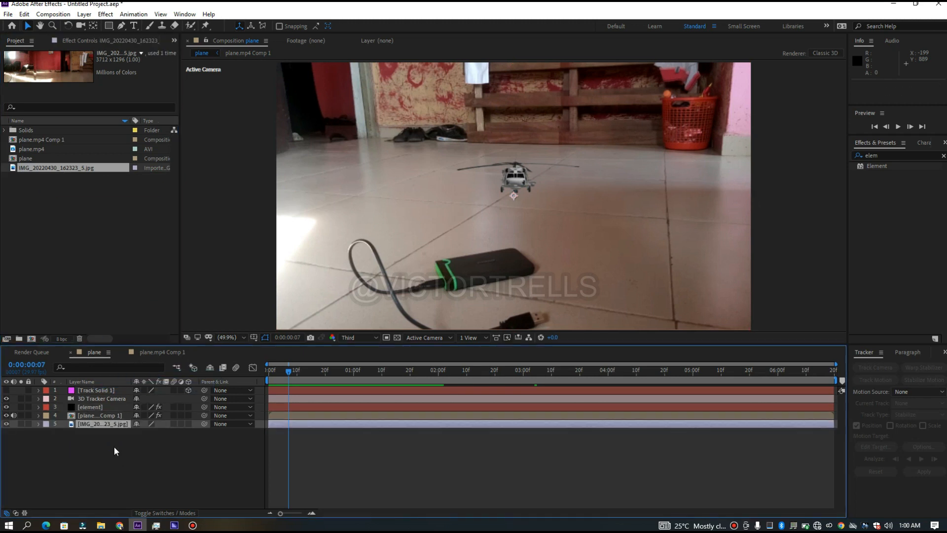
Step: View the full IMG_20220430_162323_5.jpg panorama as footage and return to the plane composition
double_click(62, 168)
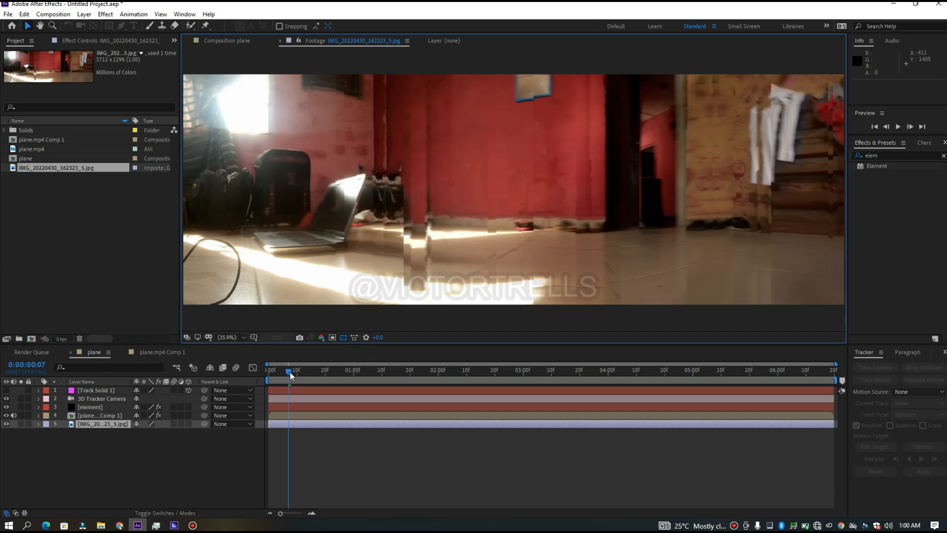
left_click(68, 283)
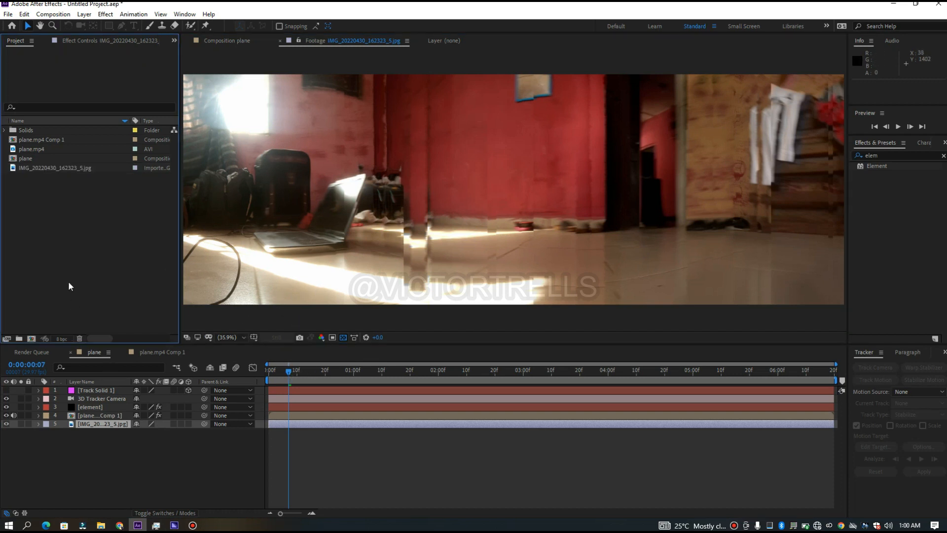
left_click(230, 40)
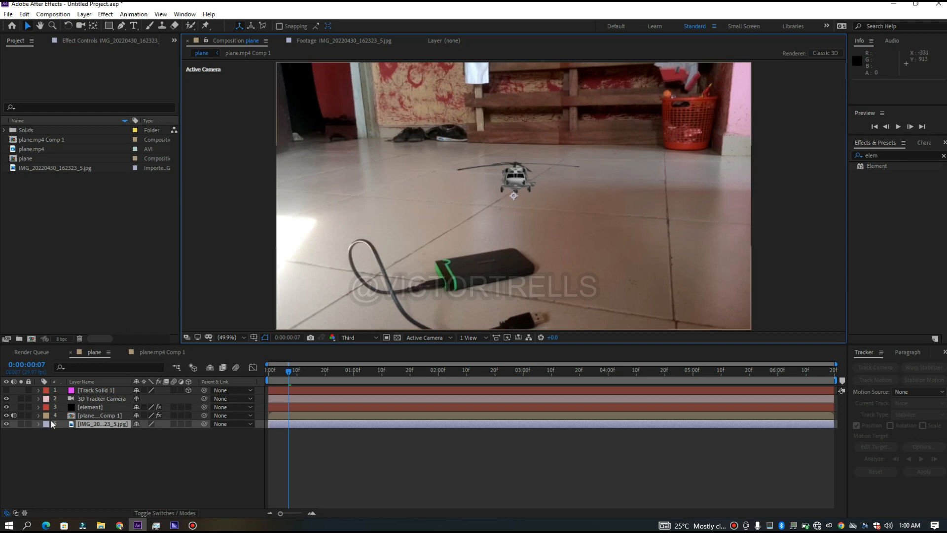
Step: Assign IMG_20220430_162323_5.jpg as Layer 1 of the Element effect's custom texture maps and hide the image layer in the composition
left_click(89, 408)
left_click(89, 41)
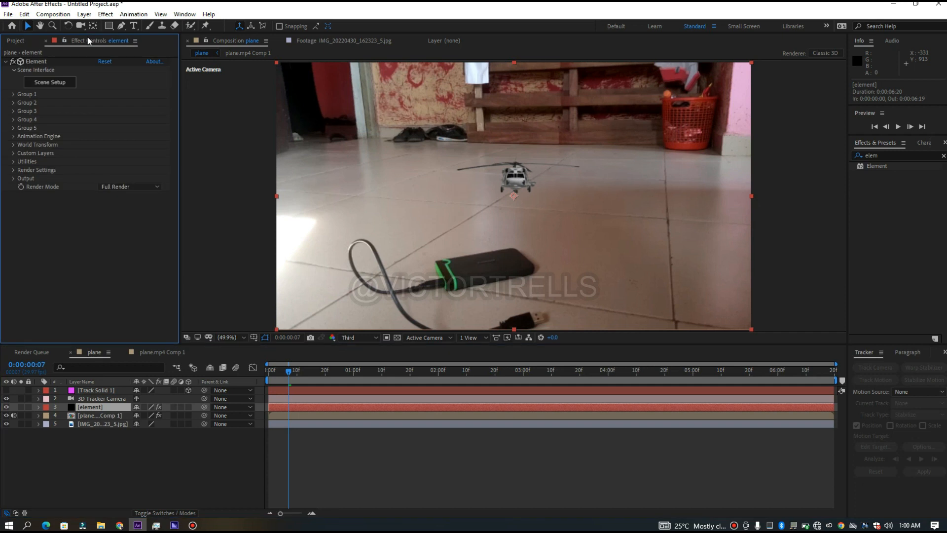
left_click(14, 153)
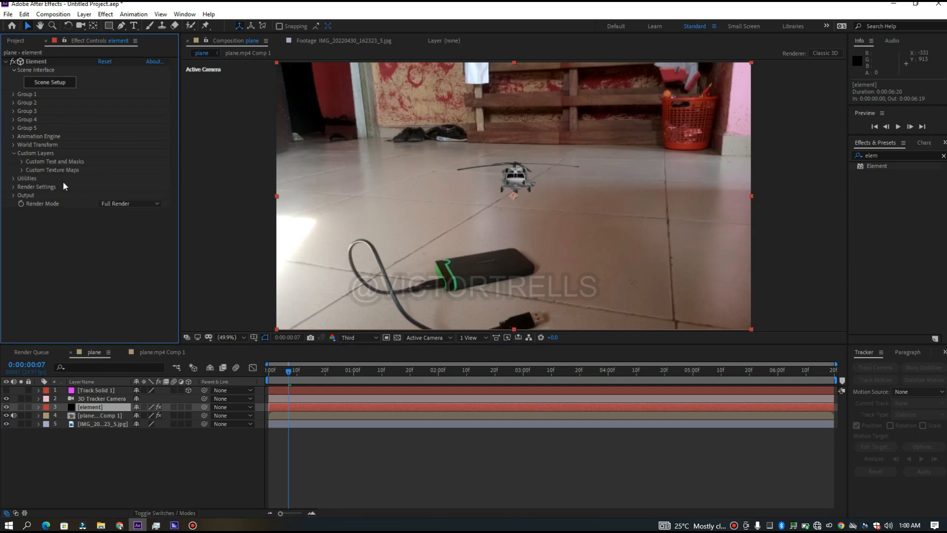
left_click(22, 170)
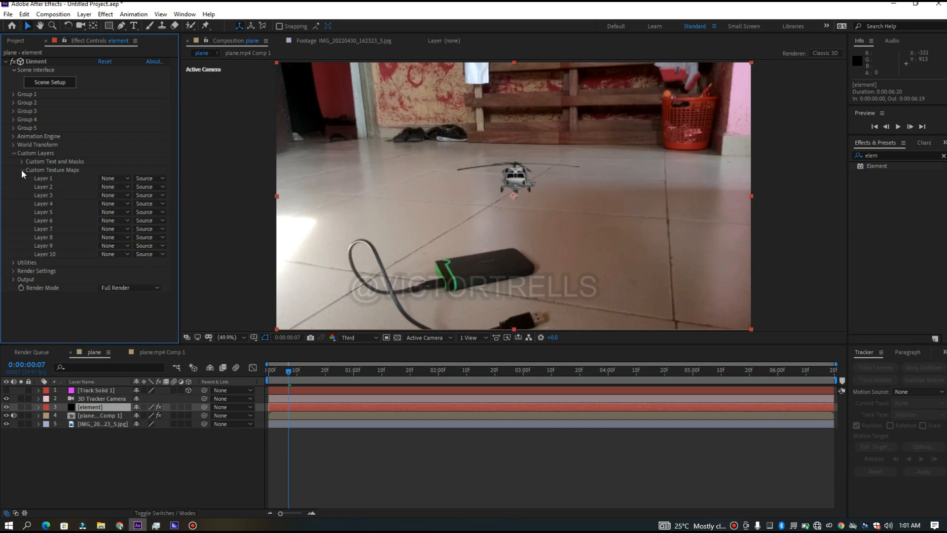
left_click(110, 178)
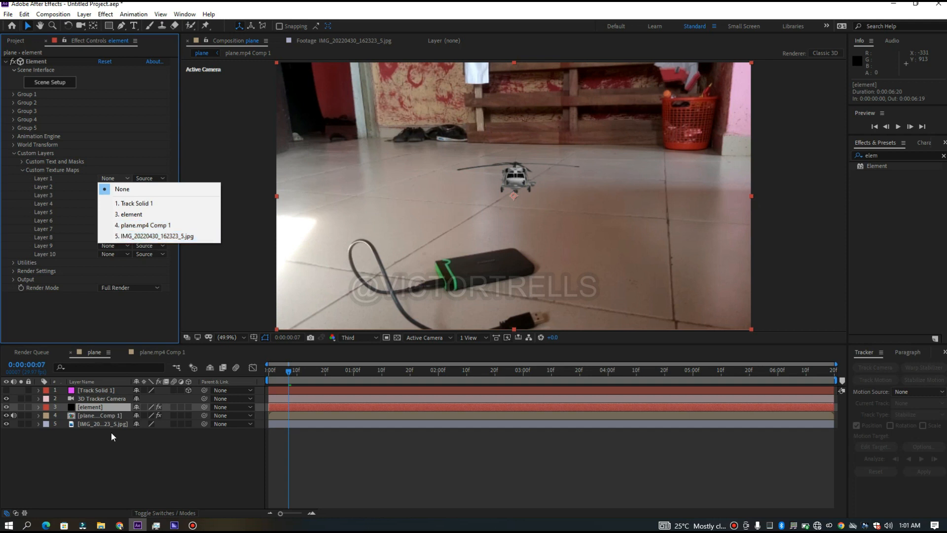
left_click(136, 240)
left_click(7, 425)
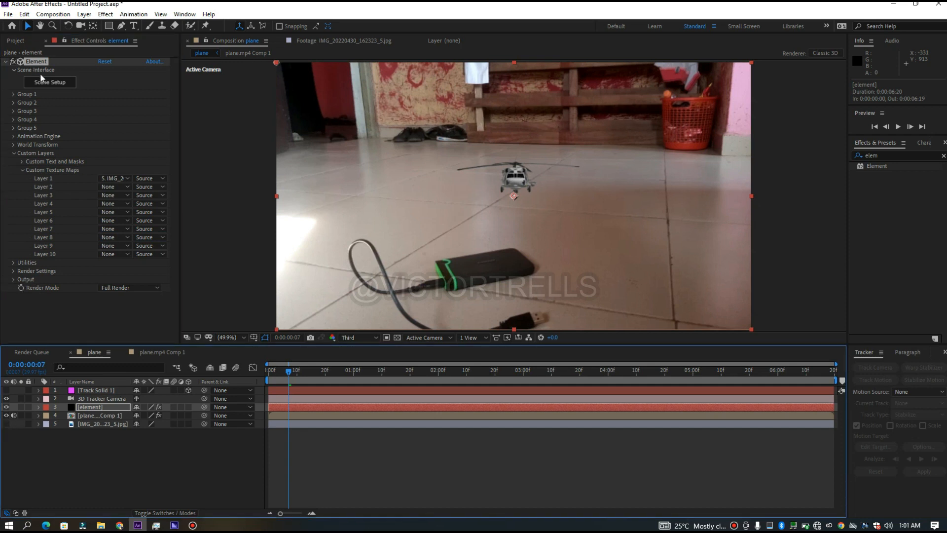
Step: Set the Element scene's environment map to Custom Layer 1 and accept the texture settings
left_click(68, 84)
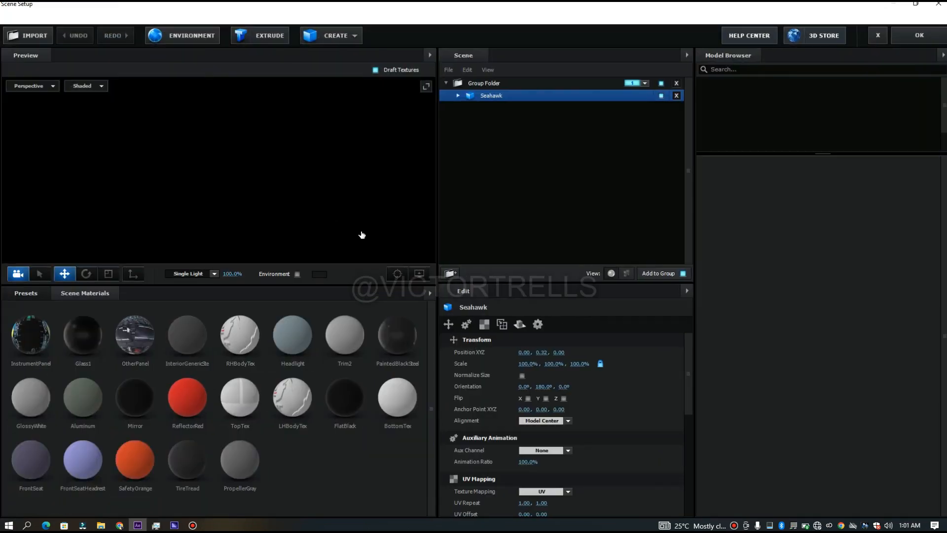
mouse_move(302, 212)
left_mouse_down()
mouse_move(260, 239)
mouse_move(294, 227)
left_mouse_up()
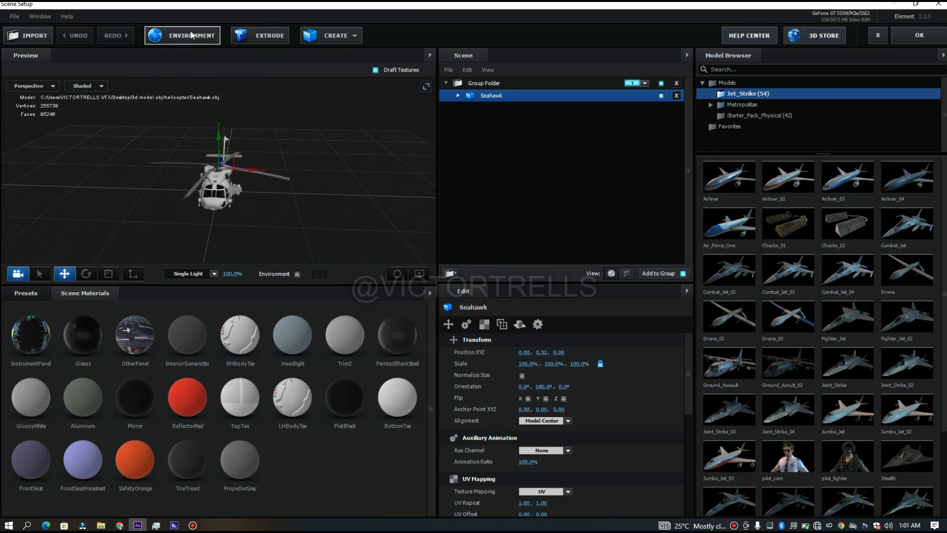
left_click(192, 35)
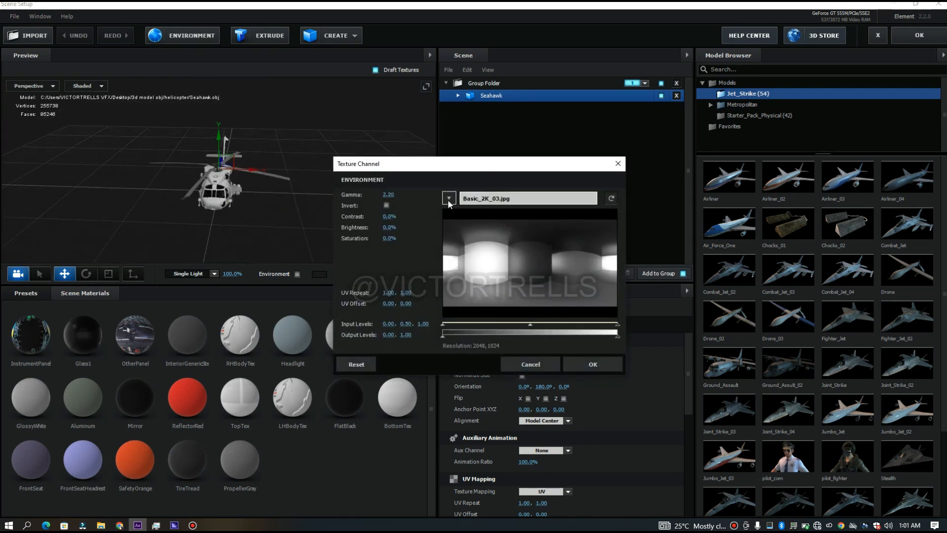
left_click(449, 199)
left_click(490, 212)
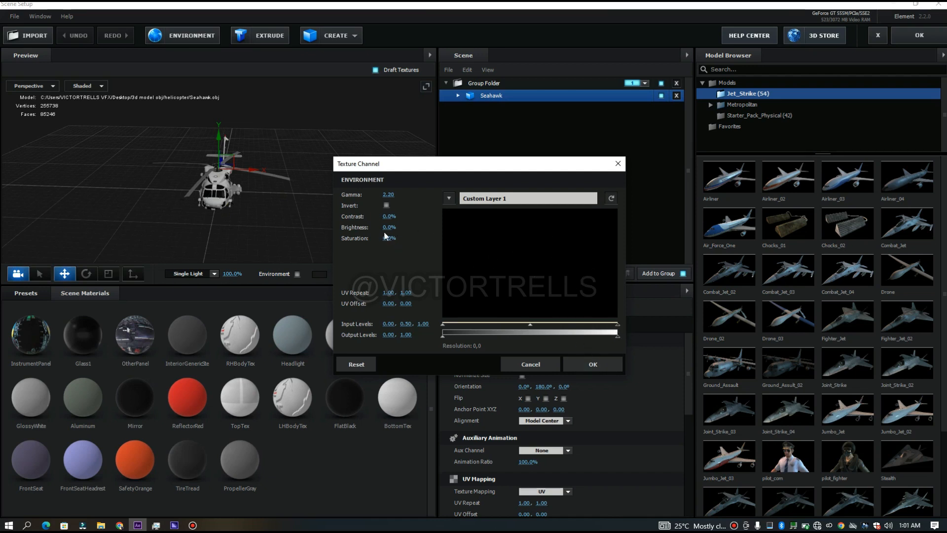
left_click_drag(390, 229, 394, 229)
left_click(606, 362)
Step: Create a primitive plane model beneath the Seahawk in the Element scene
left_click_drag(329, 216, 290, 176)
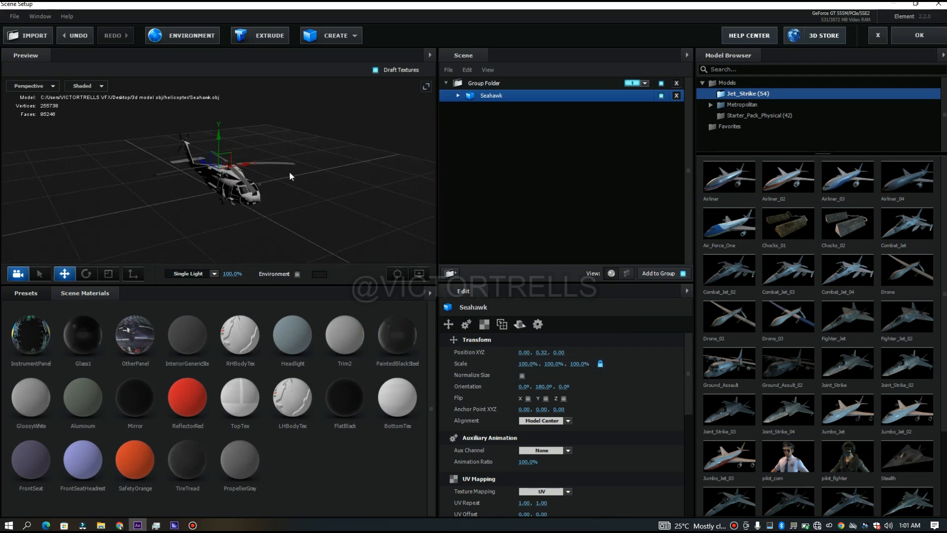
left_click(342, 34)
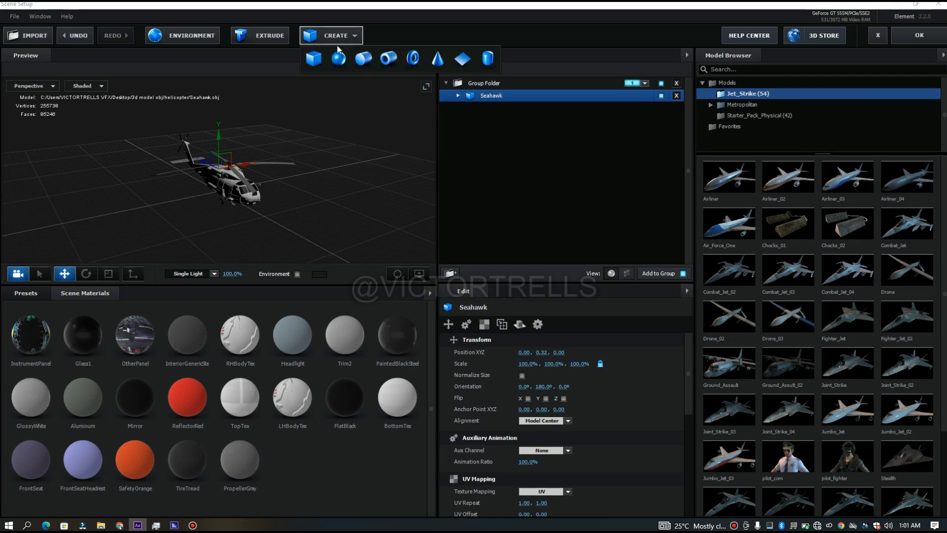
left_click(461, 60)
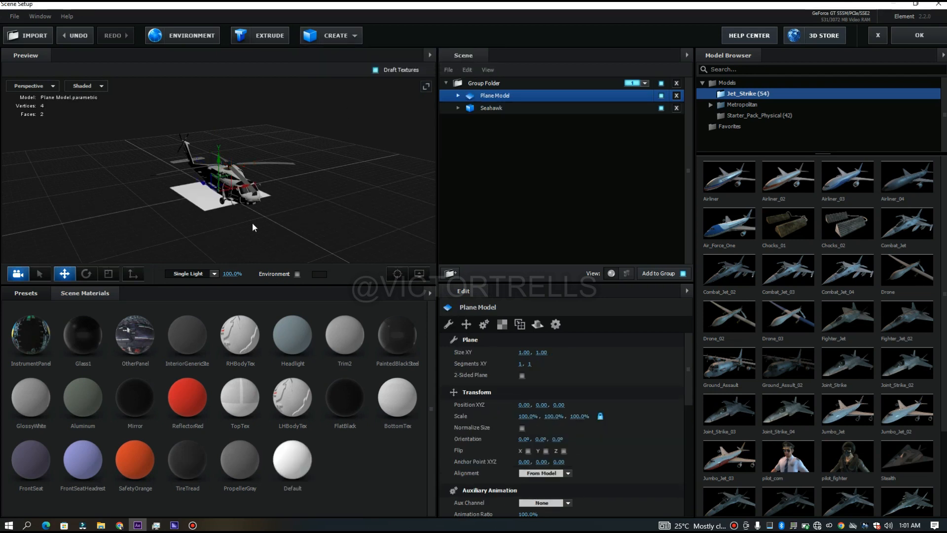
Step: Scale the plane model uniformly to about 2211% so it extends far around the helicopter, and accept the scene setup
left_click_drag(321, 208, 218, 220)
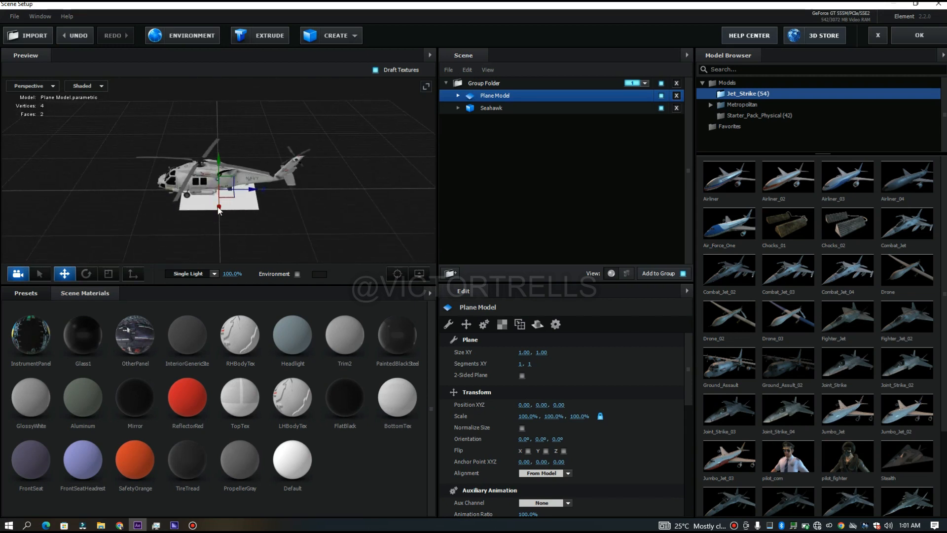
left_click(110, 274)
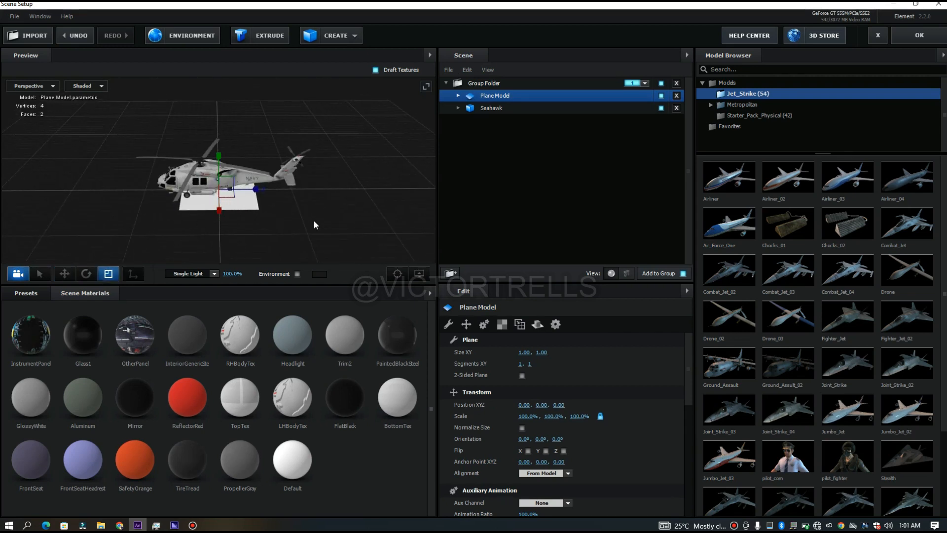
scroll(317, 219, "down", 3)
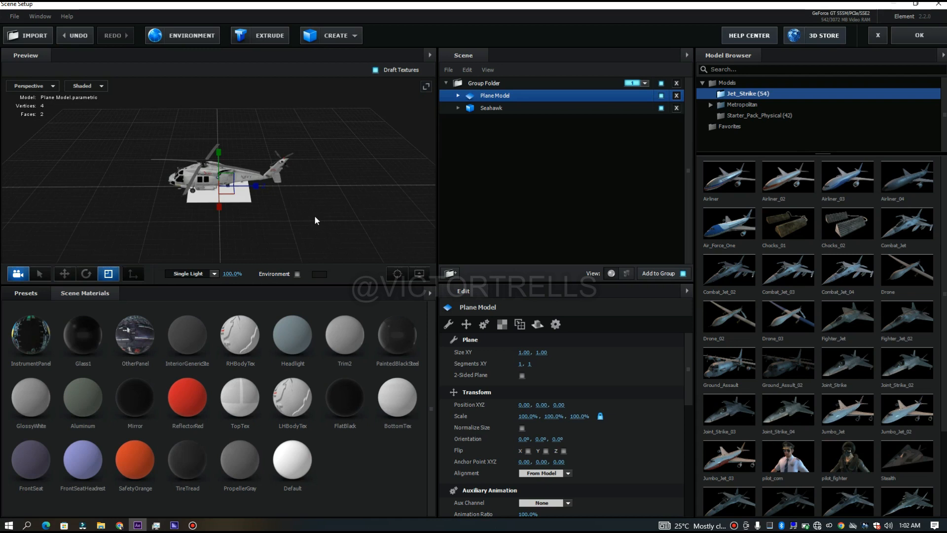
scroll(317, 223, "down", 2)
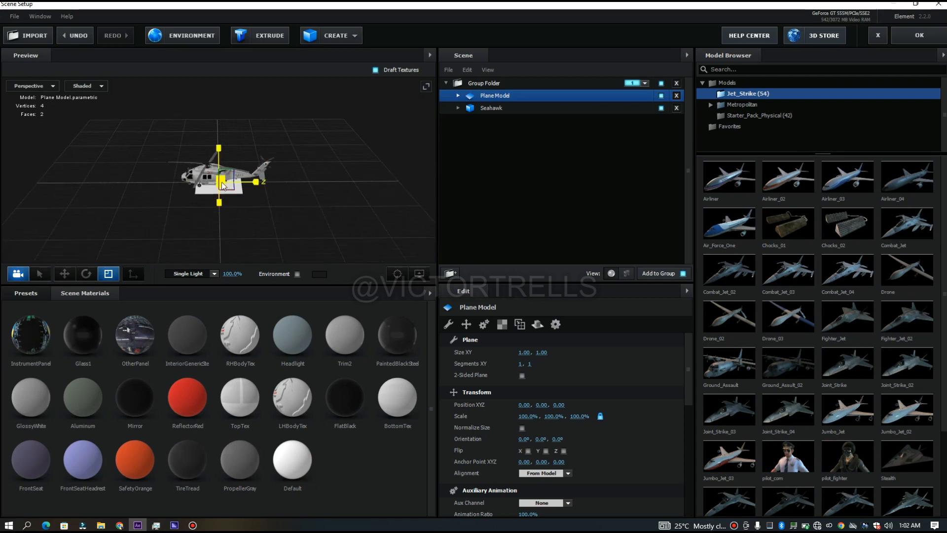
left_click_drag(225, 185, 517, 186)
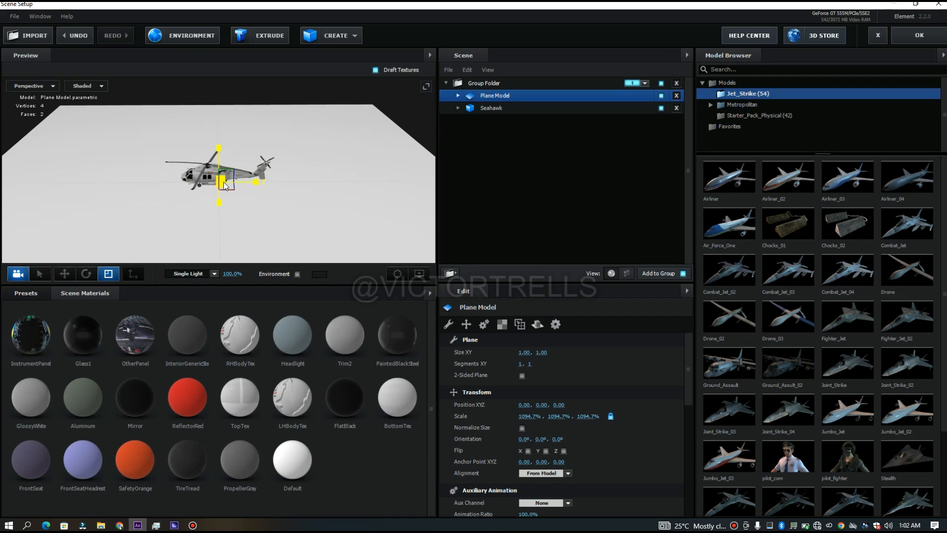
left_click_drag(224, 185, 556, 193)
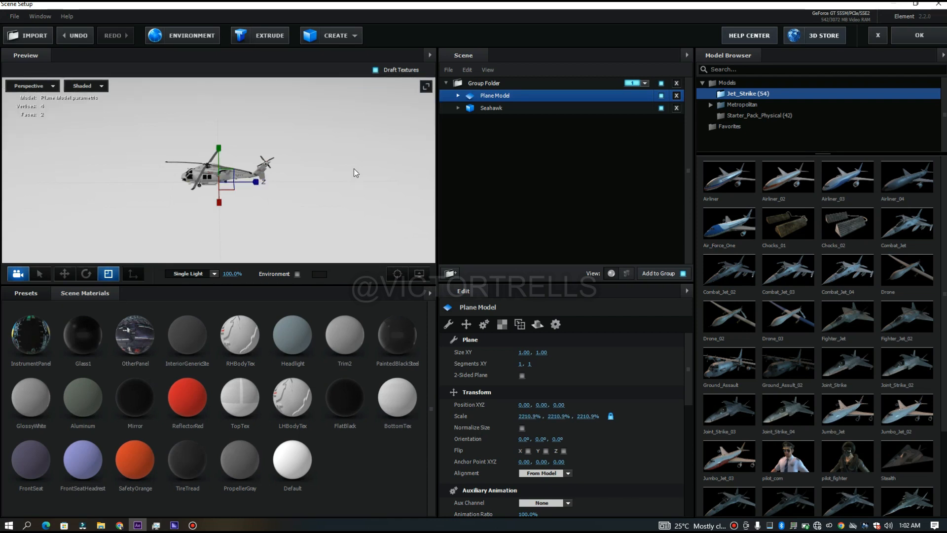
left_click_drag(378, 141, 375, 171)
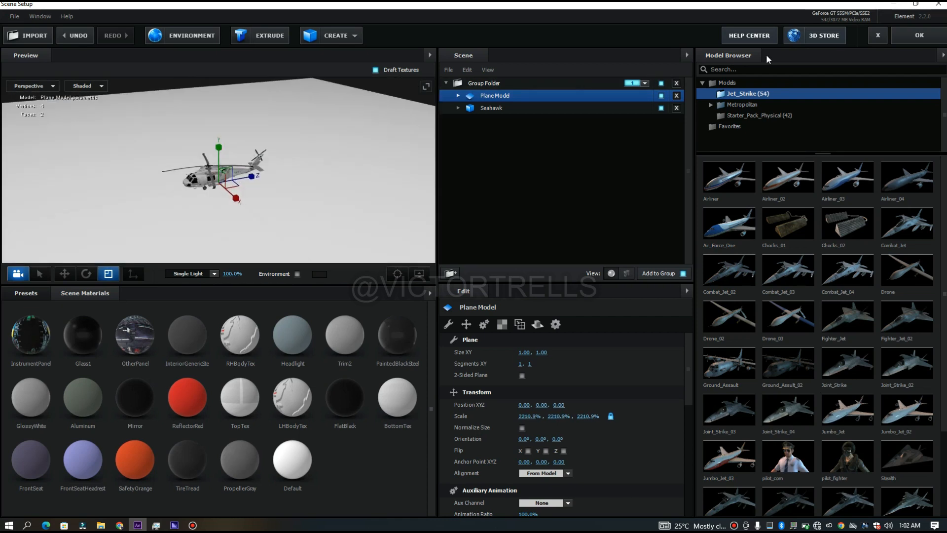
left_click(910, 36)
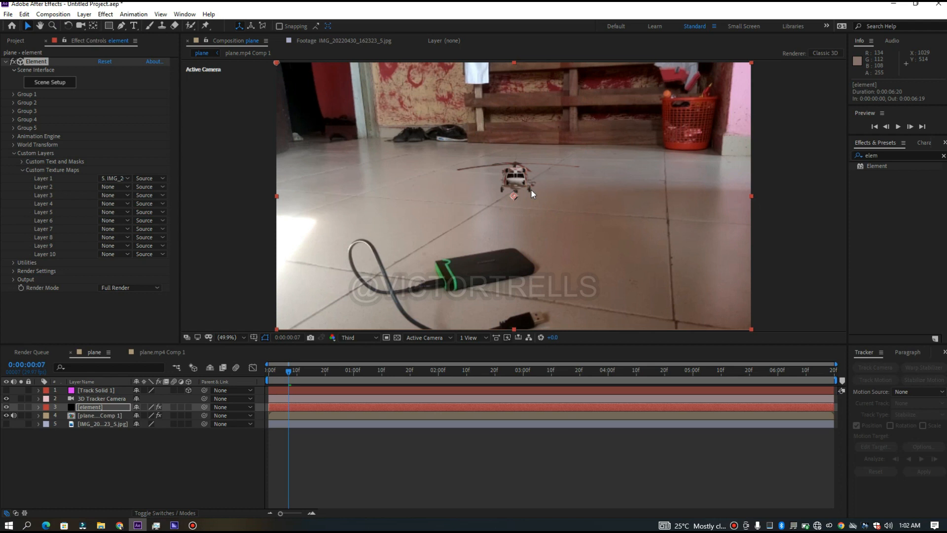
Step: Examine the helicopter and ground plane from Custom View 1 at different angles and return to the Active Camera view
left_click(432, 339)
left_click(441, 446)
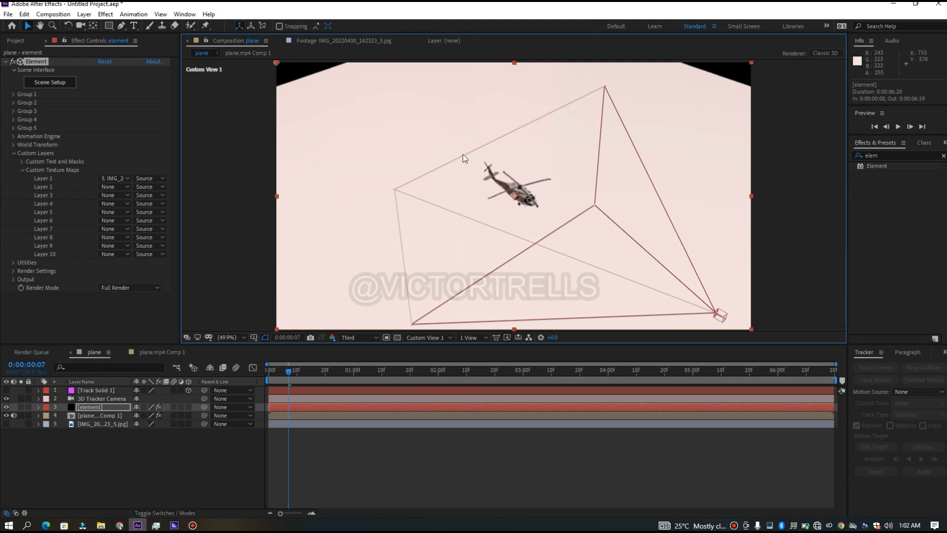
key("c")
left_click_drag(525, 216, 503, 212)
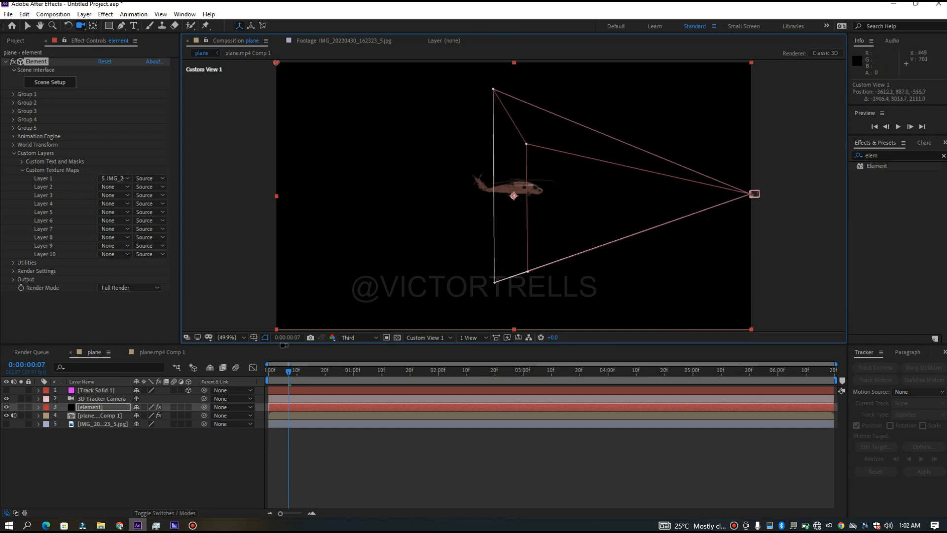
left_click(422, 339)
left_click(434, 350)
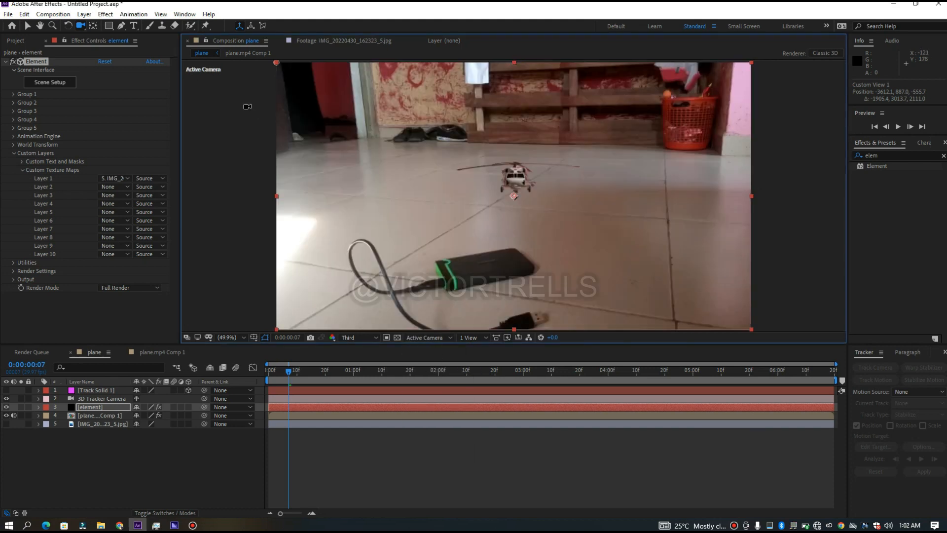
Step: Rotate Element's Group 1 to about 102° in Y and 13° in X so the helicopter faces sideways
left_click(14, 153)
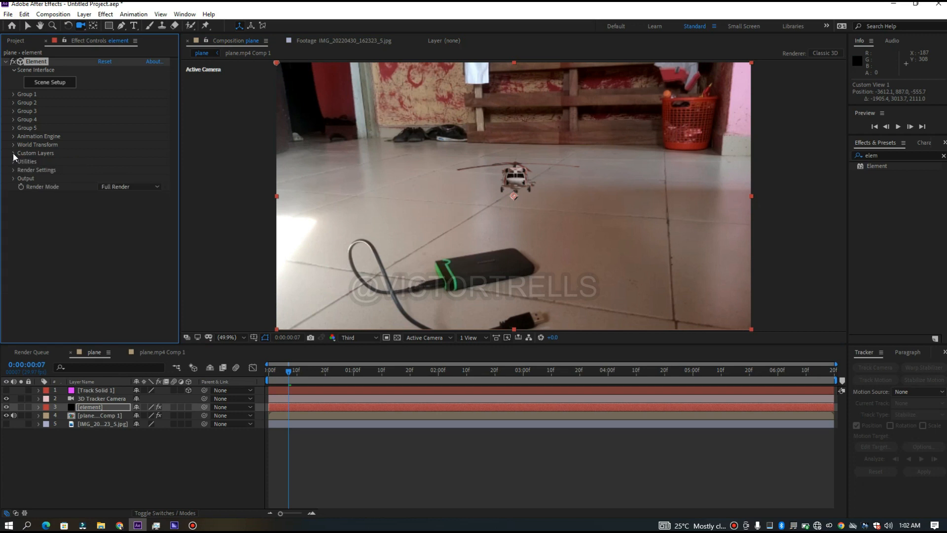
left_click(12, 95)
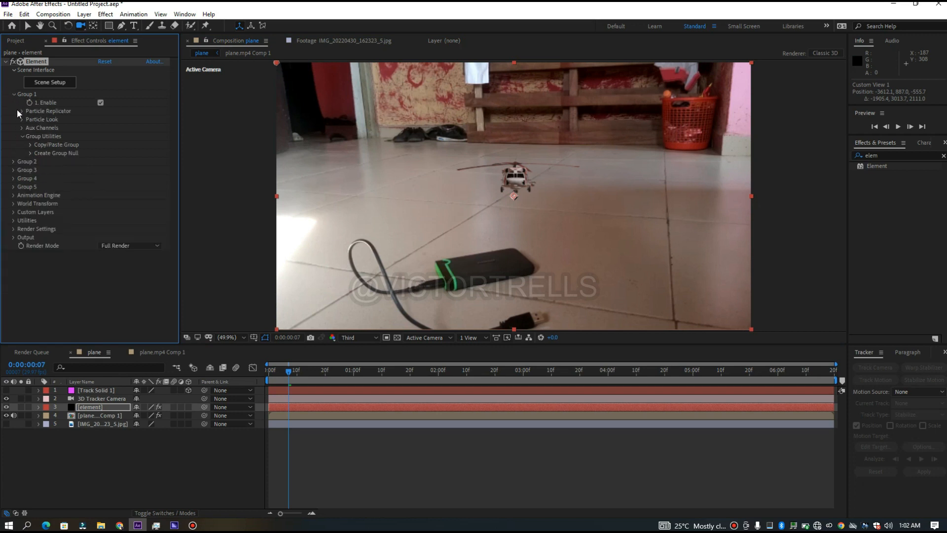
left_click(22, 113)
left_click(22, 113)
left_click(21, 111)
left_click(30, 154)
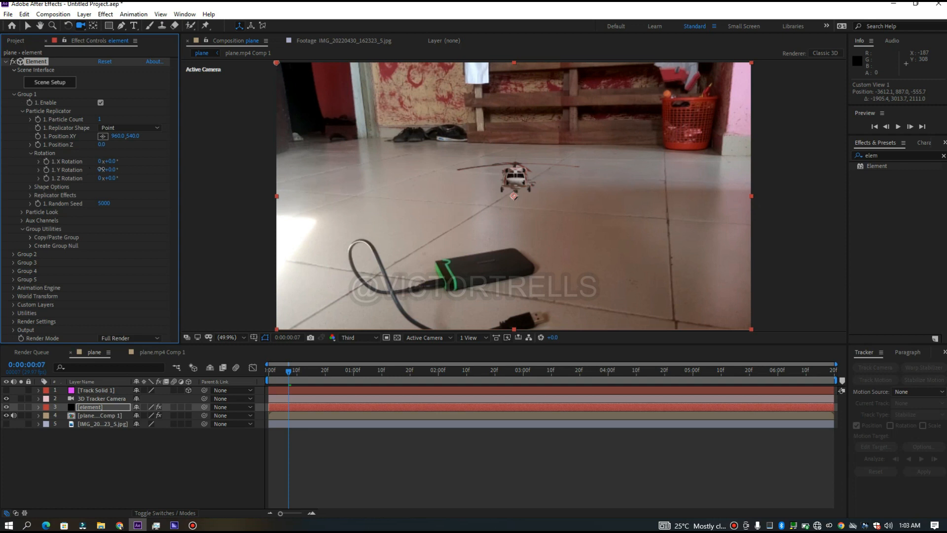
left_click_drag(98, 169, 96, 168)
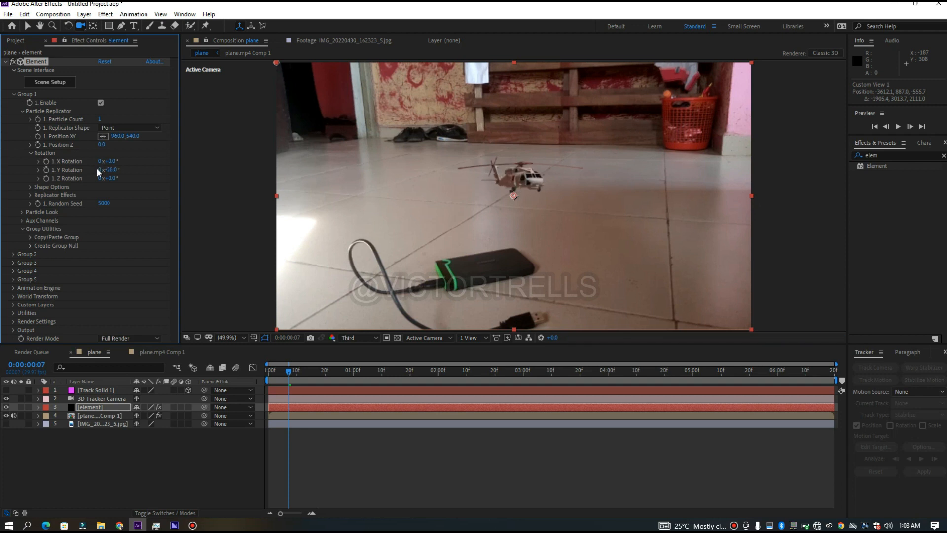
key("ctrl+z")
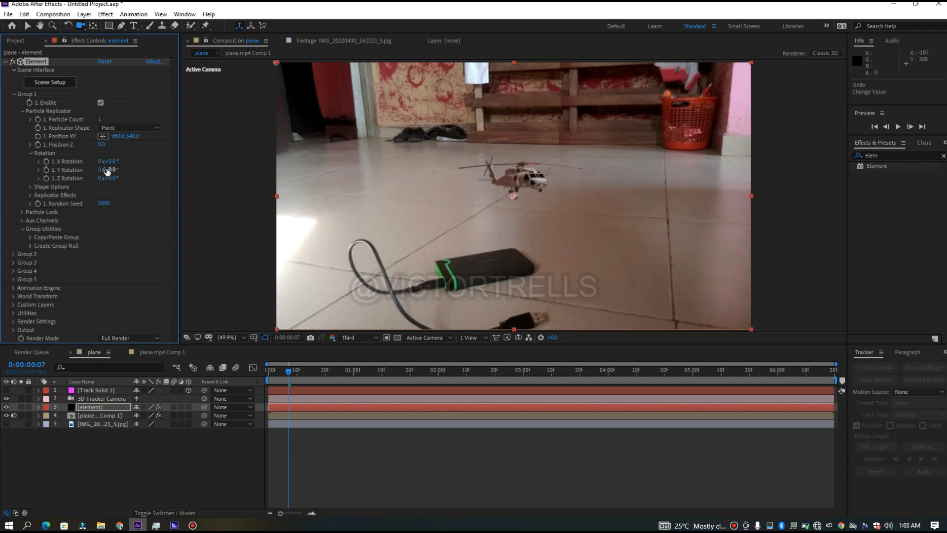
left_click_drag(126, 168, 200, 166)
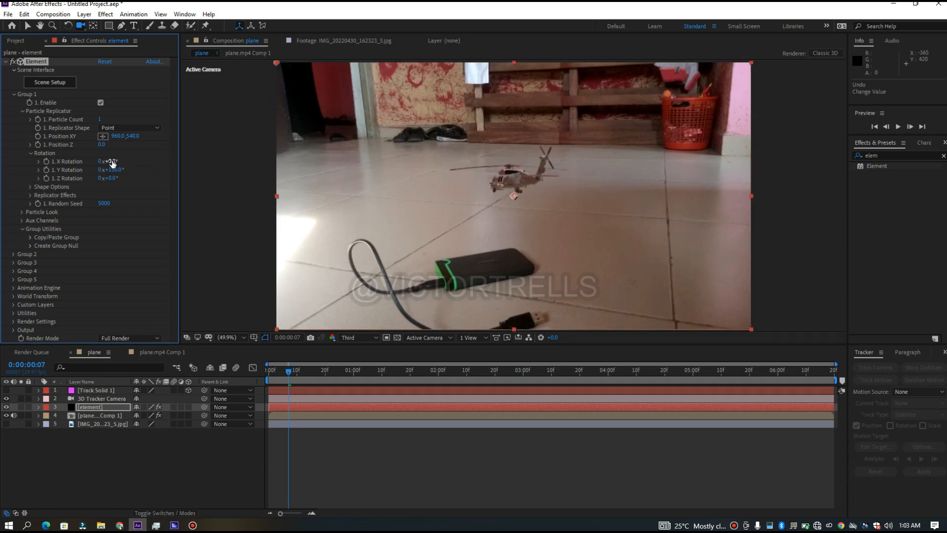
left_click_drag(118, 161, 92, 169)
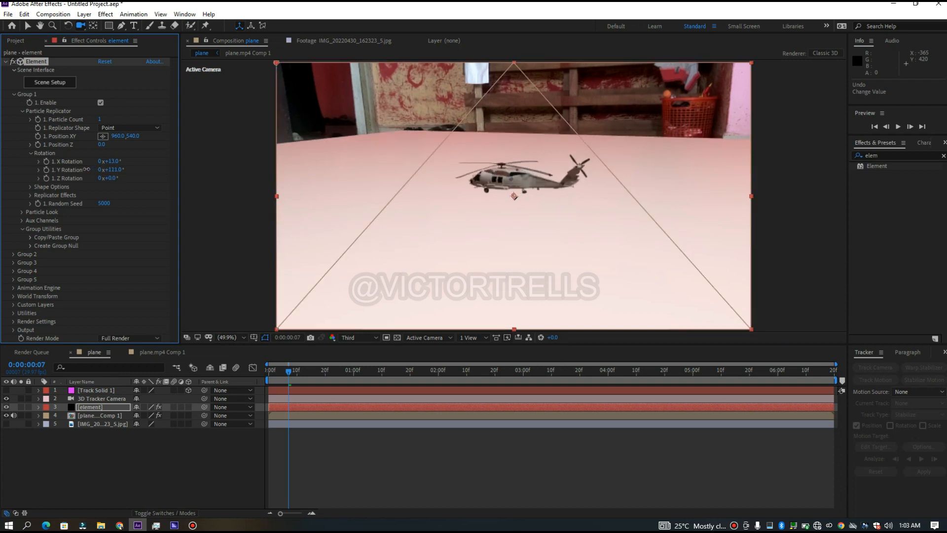
left_click_drag(88, 170, 89, 170)
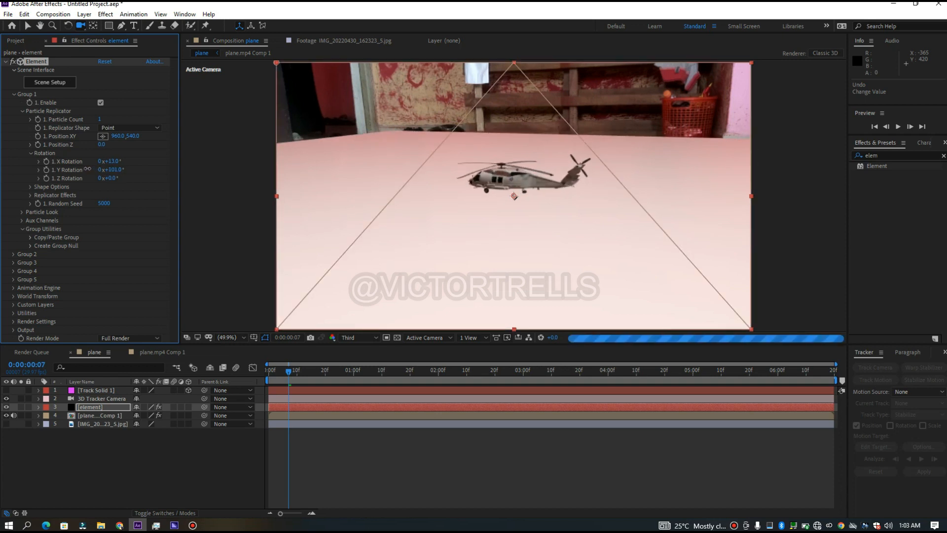
Step: Fine-tune Group 1's X rotation to 11° to align the ground plane with the floor in the footage
left_click_drag(110, 161, 107, 161)
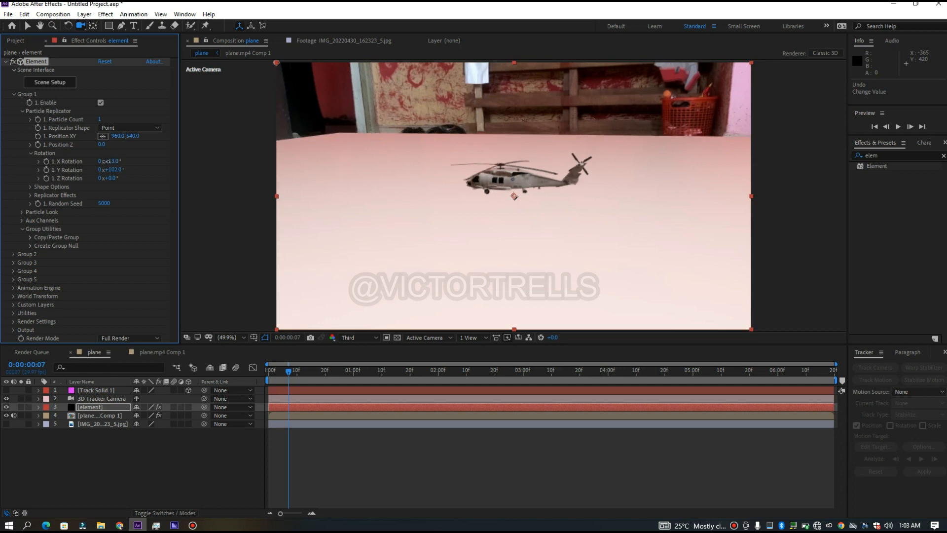
left_click_drag(103, 162, 108, 161)
left_click_drag(107, 161, 104, 162)
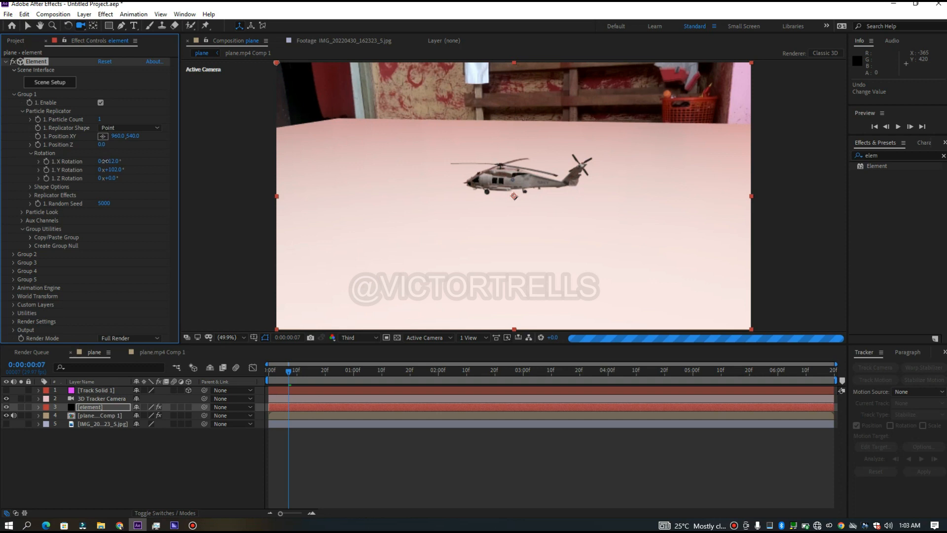
left_click_drag(105, 162, 106, 163)
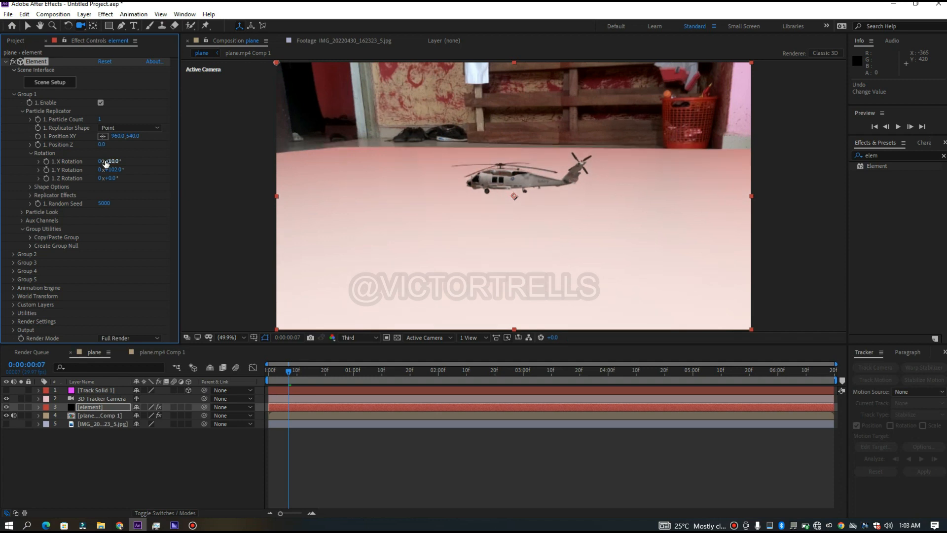
left_click_drag(112, 164, 112, 163)
left_click_drag(113, 165, 115, 166)
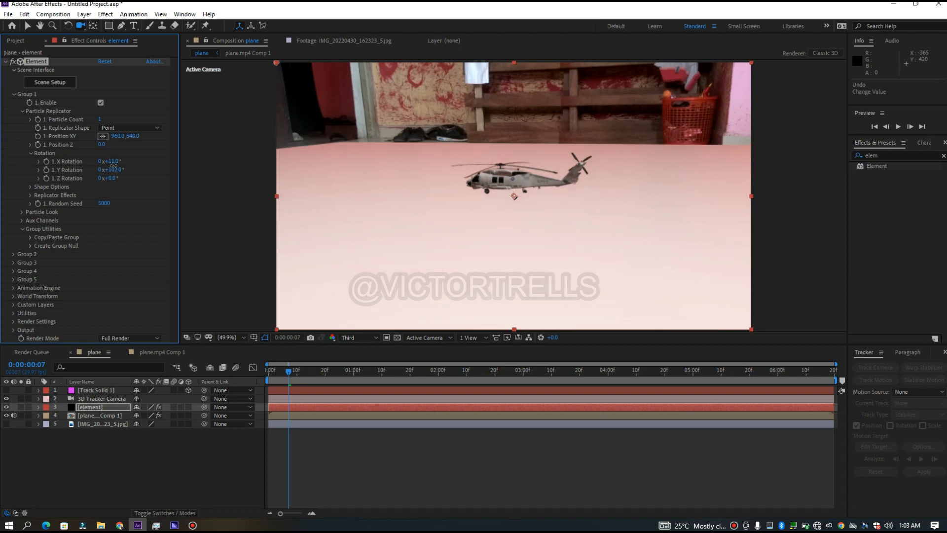
Step: Switch to the Selection tool and reopen Element's scene setup with the helicopter seen from a low side angle
left_click(150, 173)
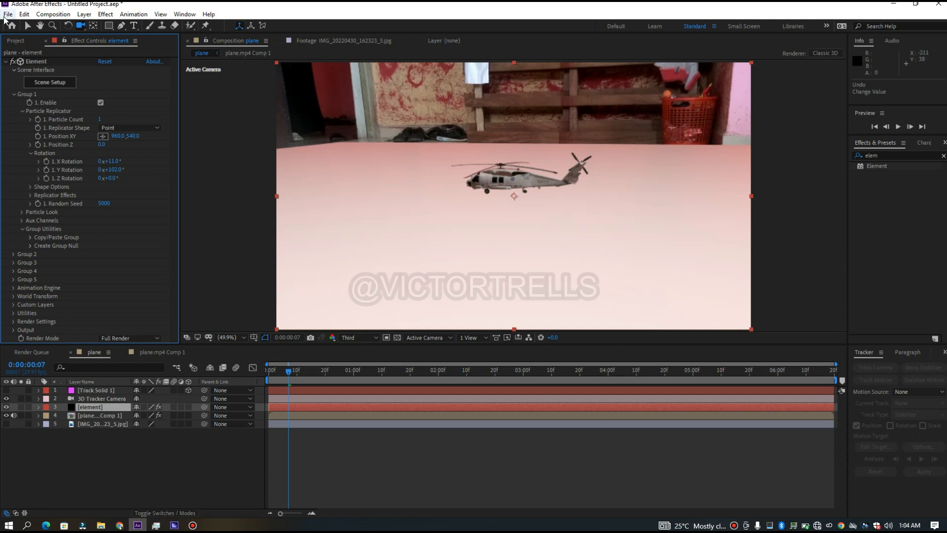
left_click(28, 27)
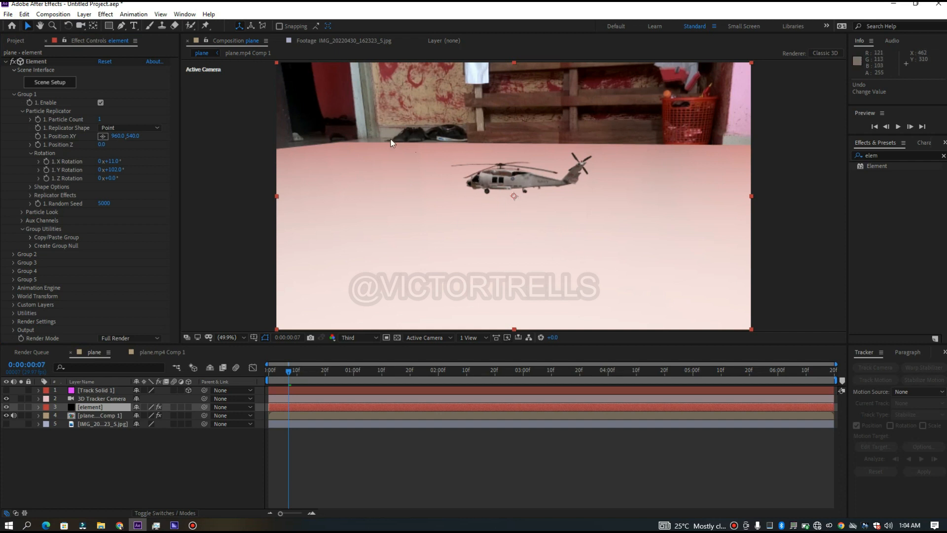
left_click(50, 84)
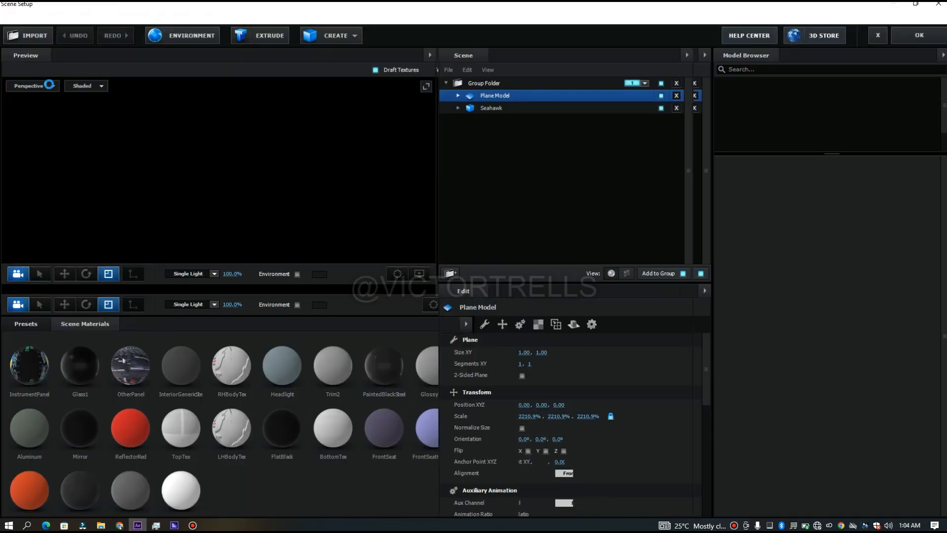
left_click(50, 86)
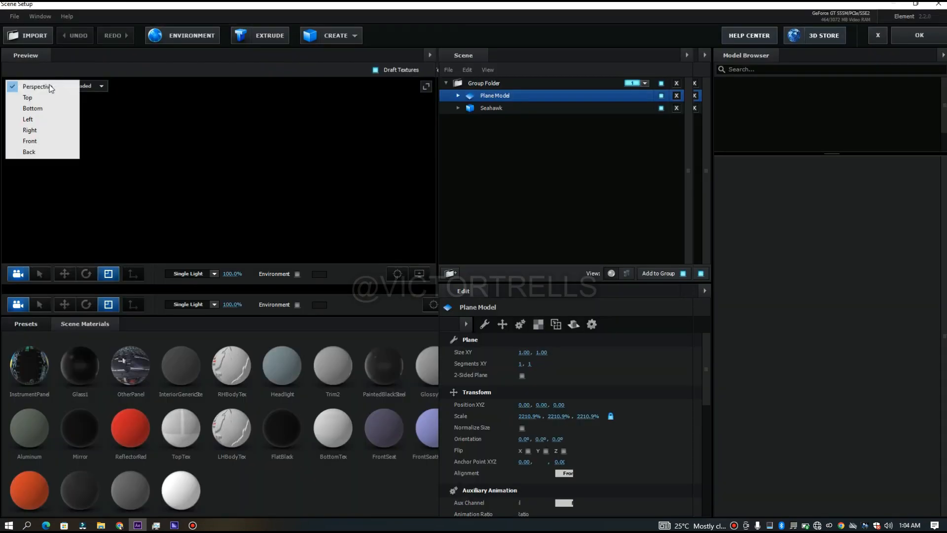
left_click(50, 87)
key("super")
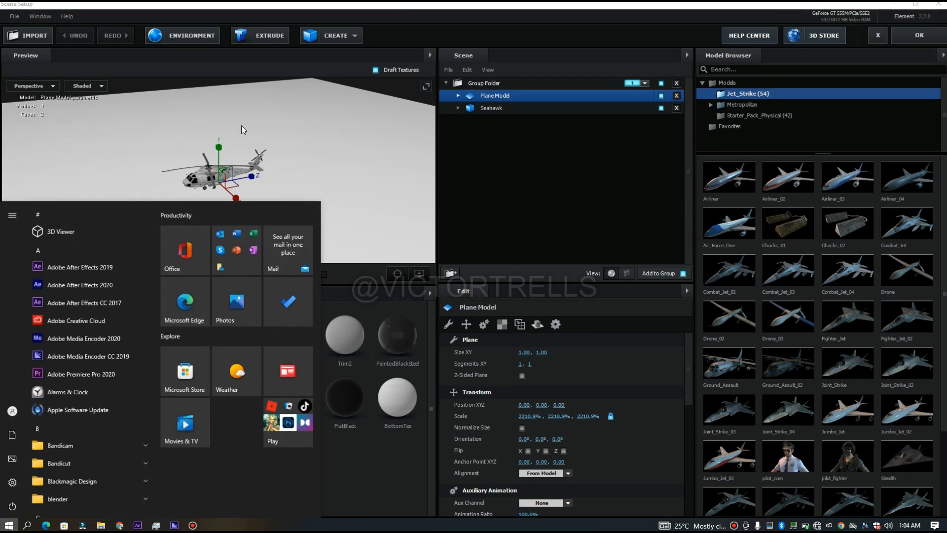
left_click(371, 202)
left_click_drag(360, 215, 328, 200)
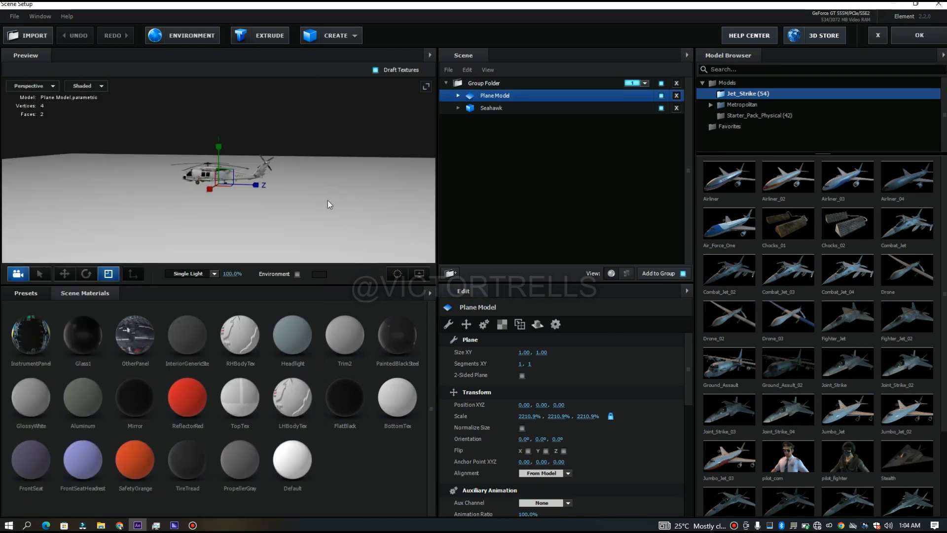
Step: Enable Matte Shadow on the Plane Model's Default material
left_click(458, 96)
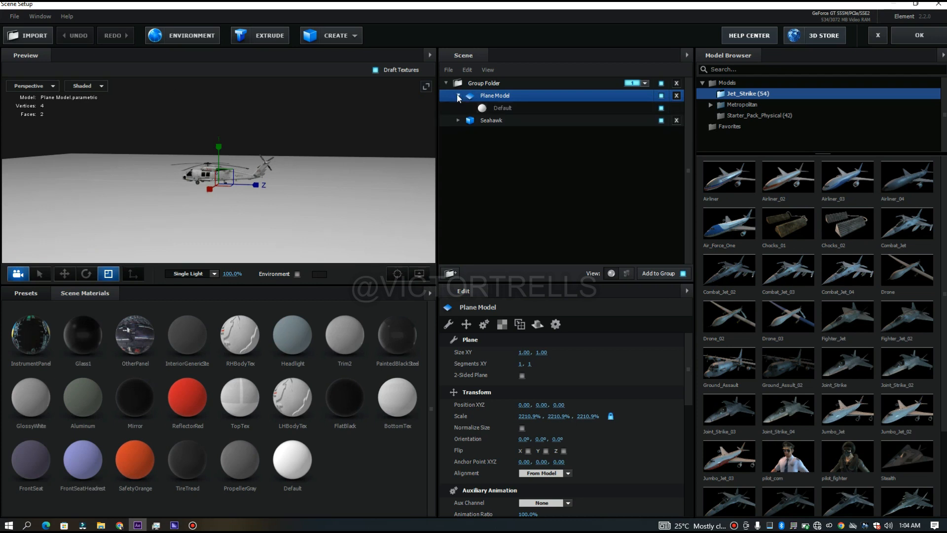
left_click(510, 108)
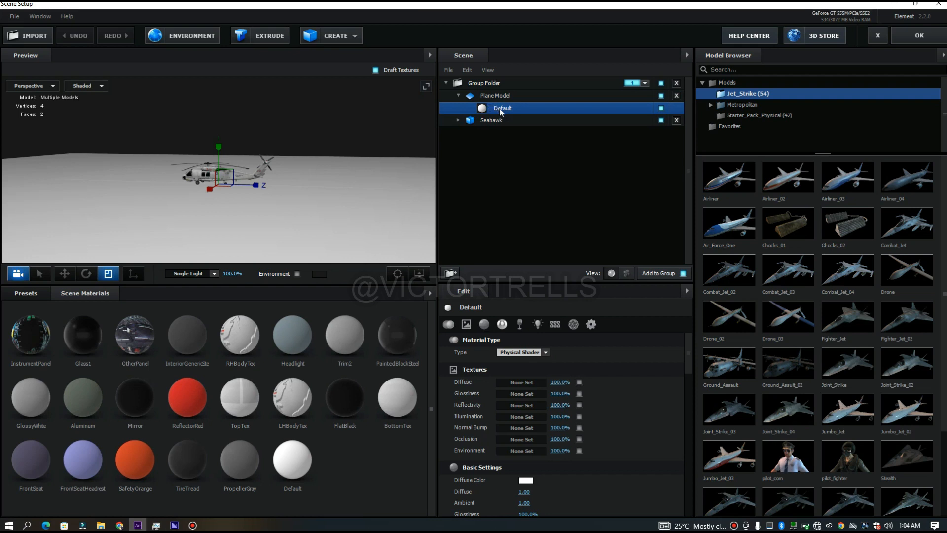
left_click_drag(688, 362, 688, 500)
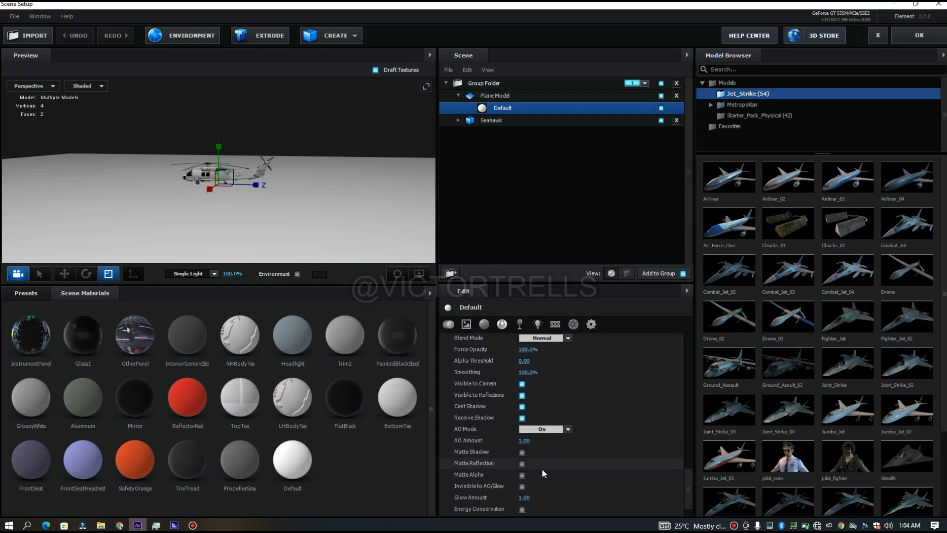
left_click(523, 453)
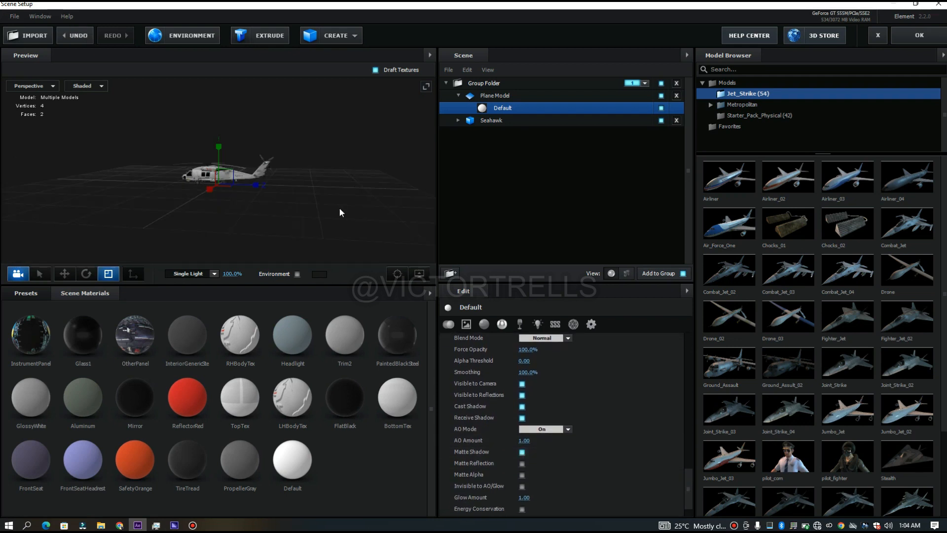
left_click_drag(282, 219, 274, 249)
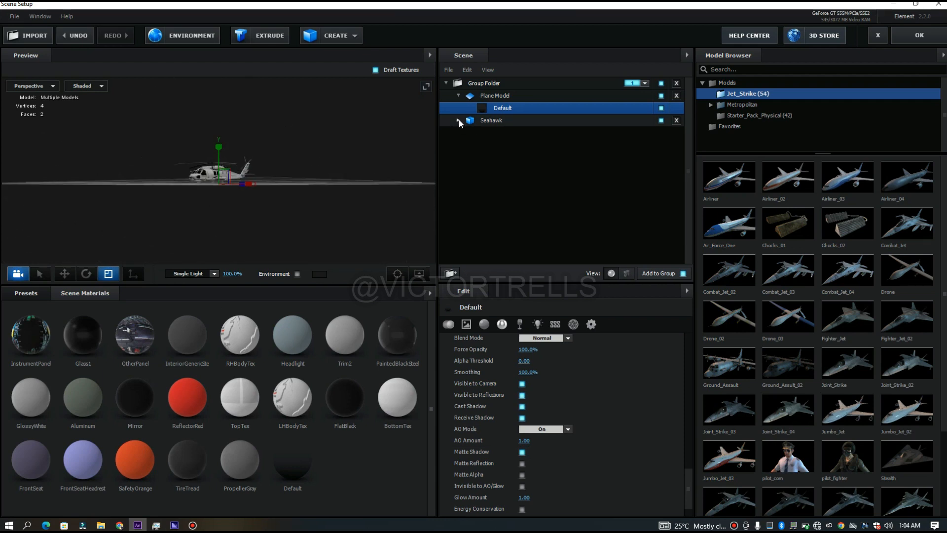
Step: Pick the Seahawk's Glass1 material from its windshield and set its reflectivity intensity to 46%
left_click(489, 121)
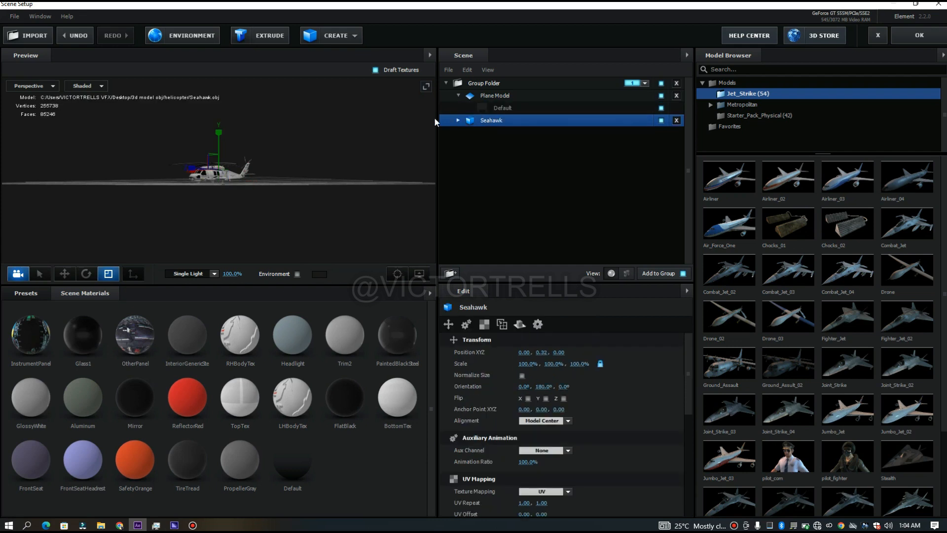
scroll(220, 207, "up", 2)
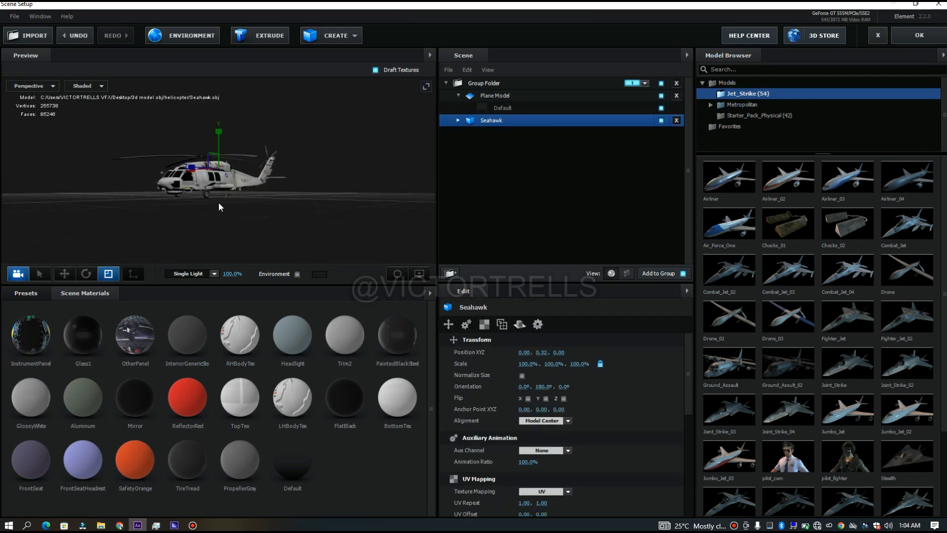
scroll(219, 206, "up", 4)
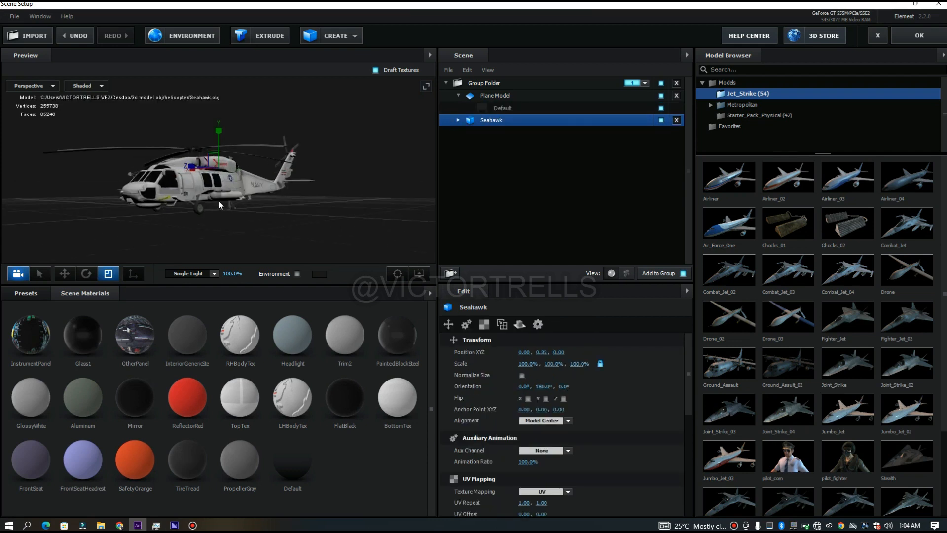
scroll(218, 200, "up", 1)
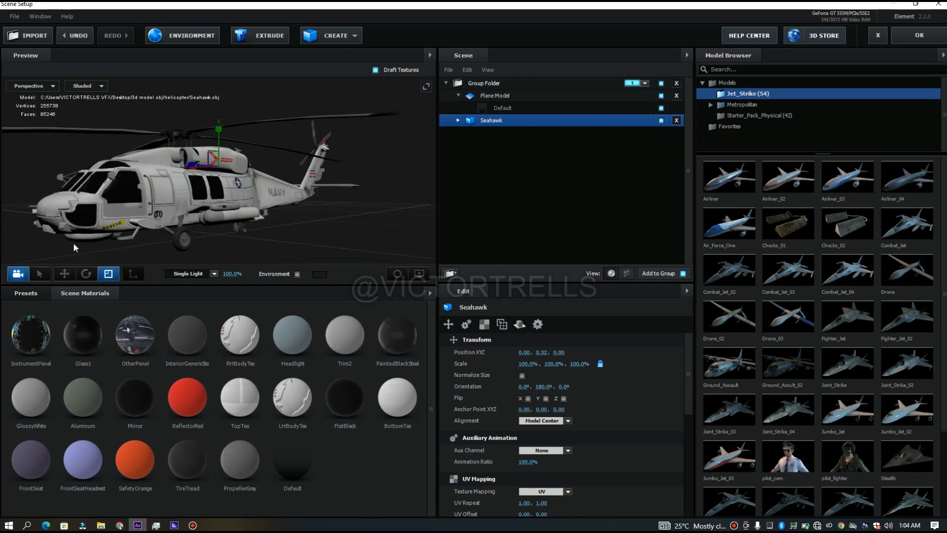
scroll(75, 230, "up", 2)
left_click_drag(166, 213, 233, 207)
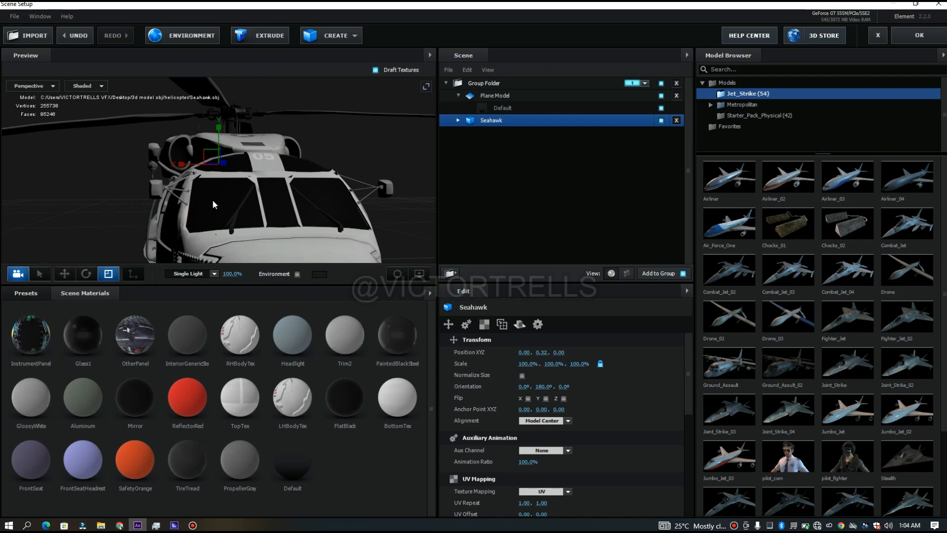
left_click(213, 204)
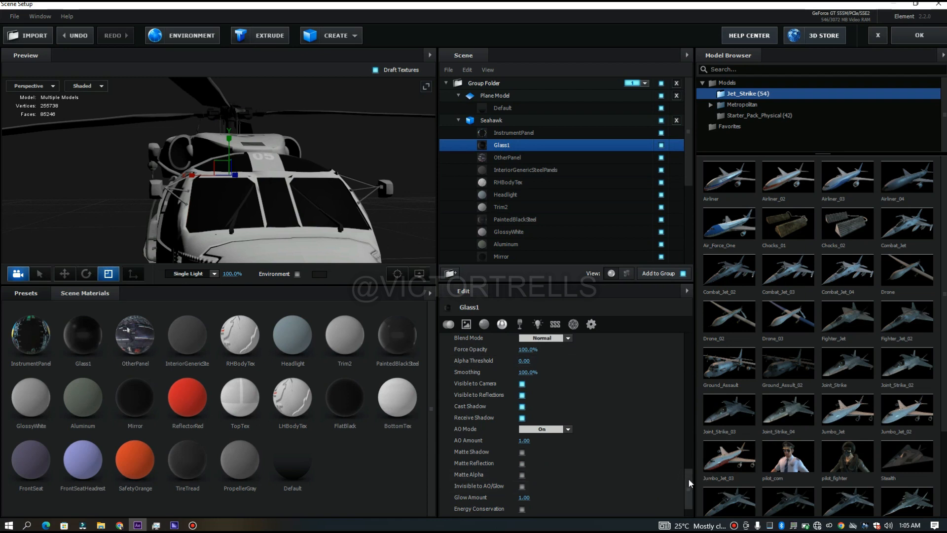
left_click_drag(692, 479, 690, 366)
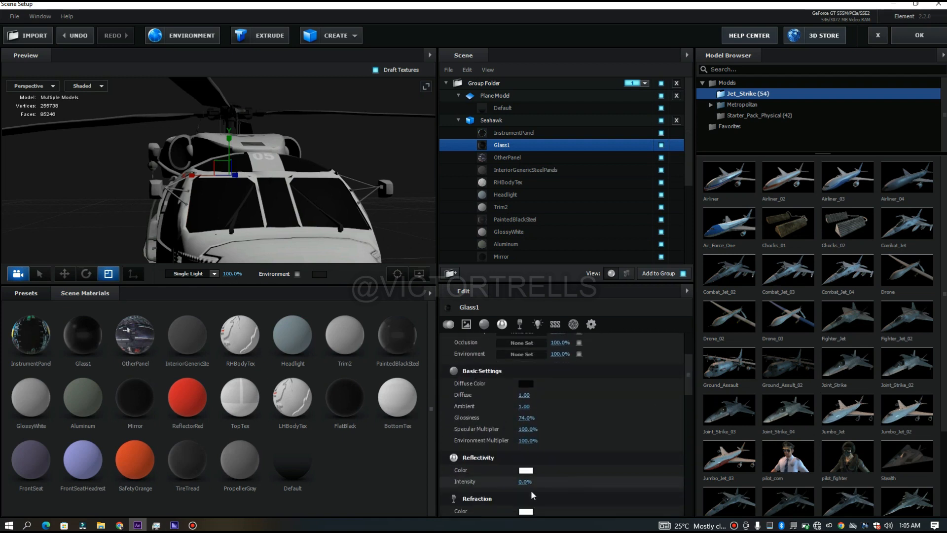
left_click_drag(525, 483, 547, 482)
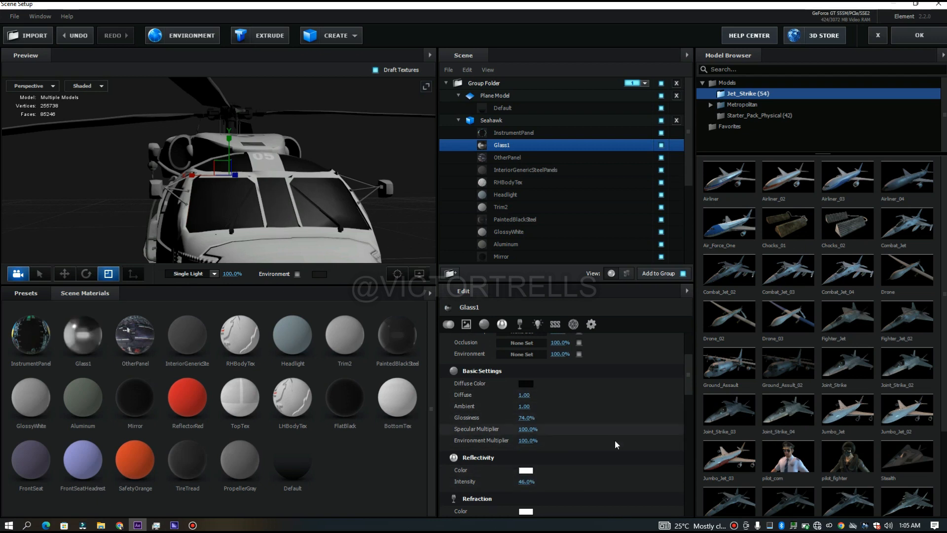
Step: Set Glass1's refraction intensity to 29% and its glossiness to 33%, and accept the scene setup
left_click_drag(691, 383, 691, 393)
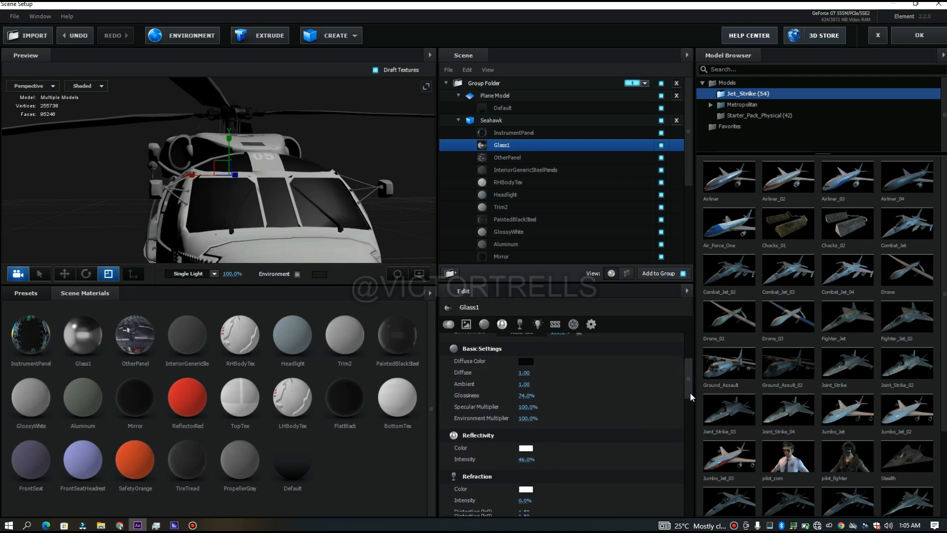
left_click_drag(518, 482, 529, 481)
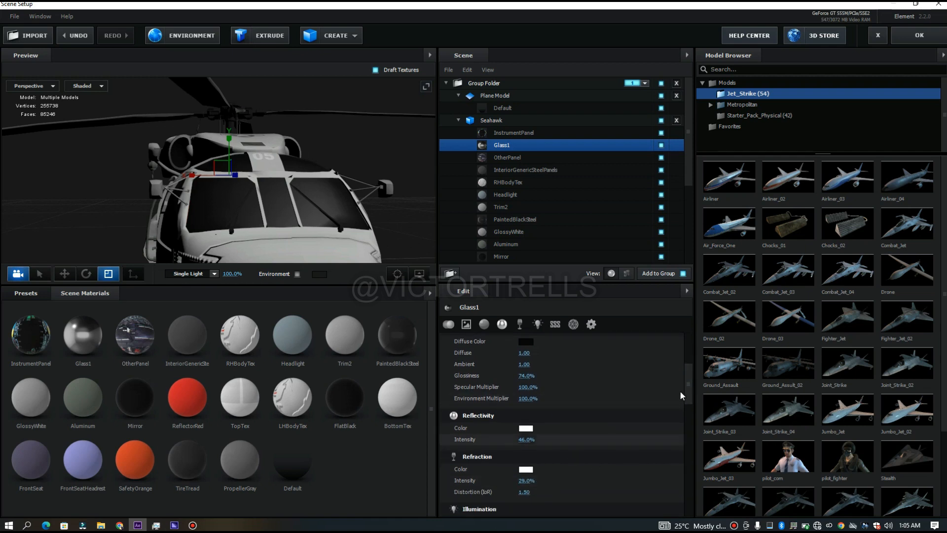
left_click_drag(688, 387, 692, 361)
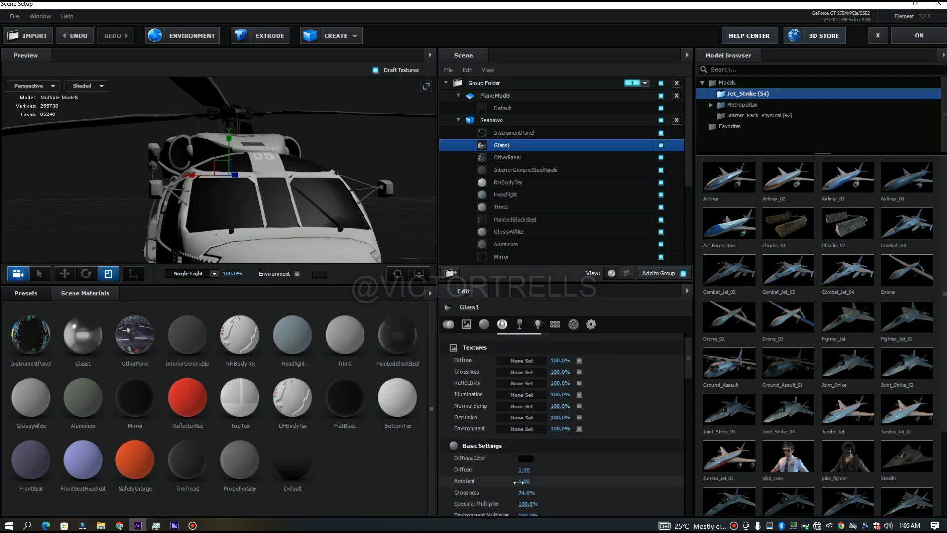
left_click_drag(526, 492, 608, 469)
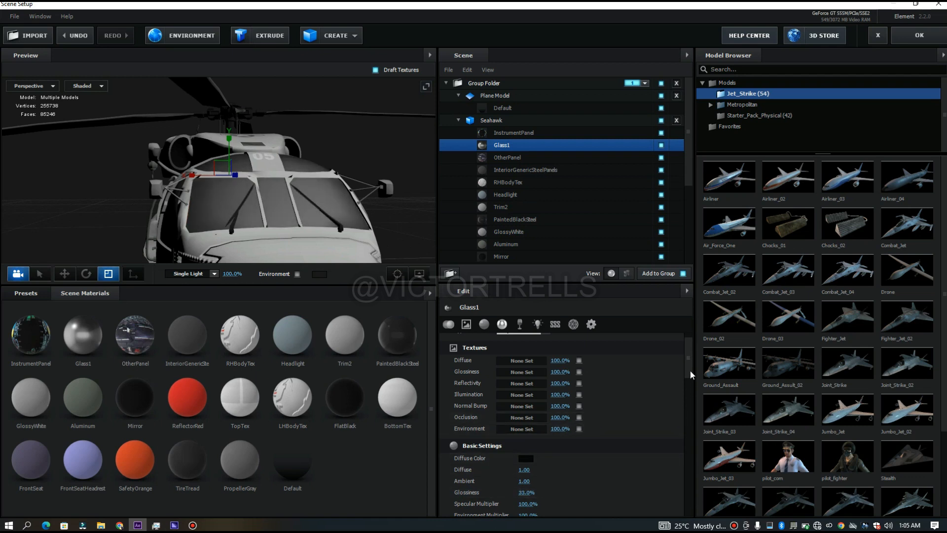
left_click_drag(690, 369, 688, 398)
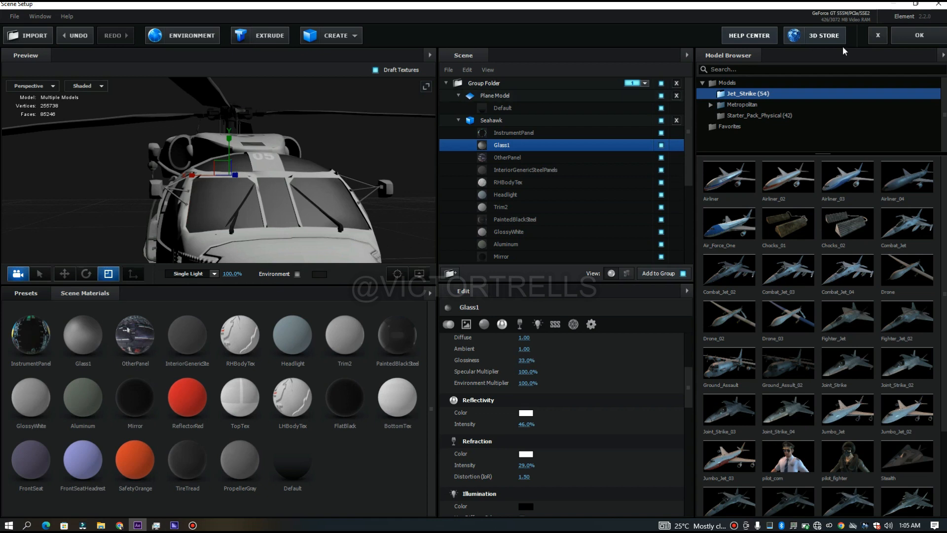
left_click(901, 40)
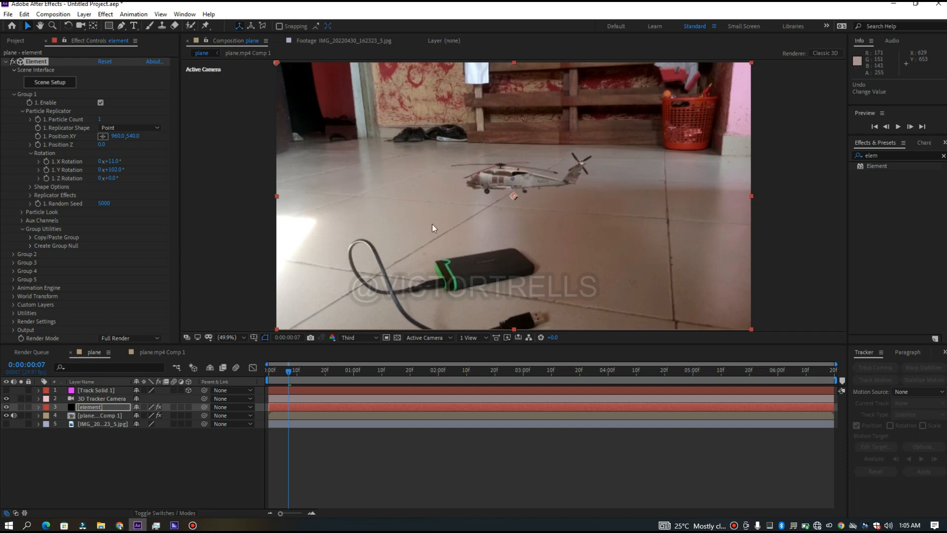
Step: Set the composition's preview resolution to Full
left_click(357, 339)
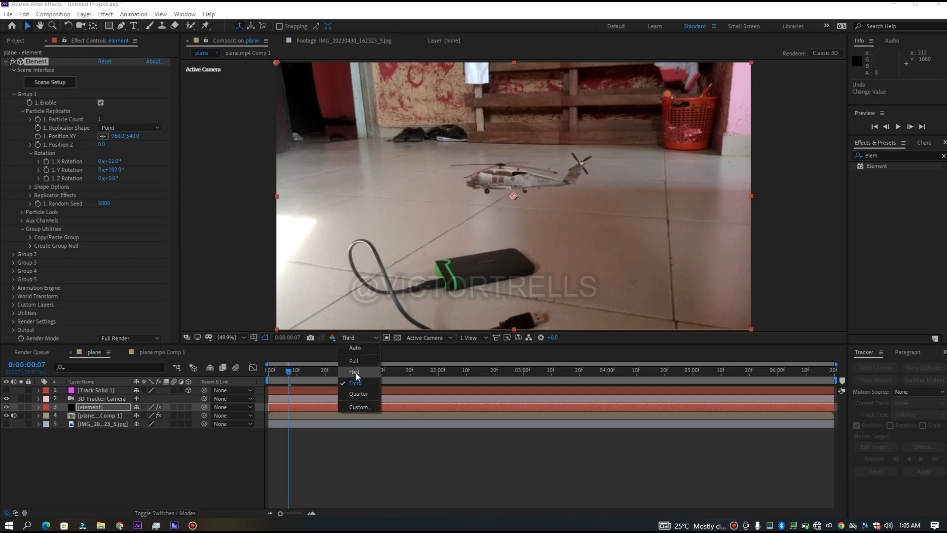
left_click(356, 365)
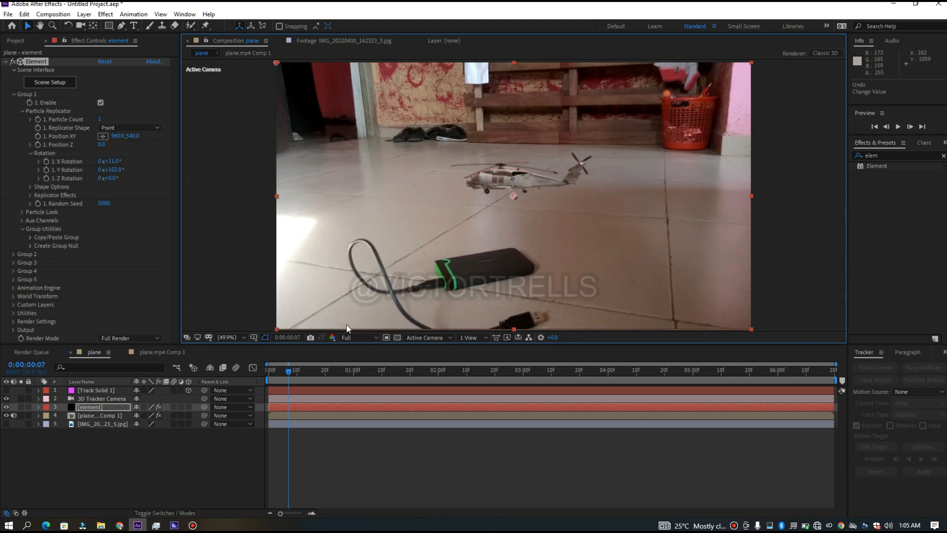
left_click(52, 83)
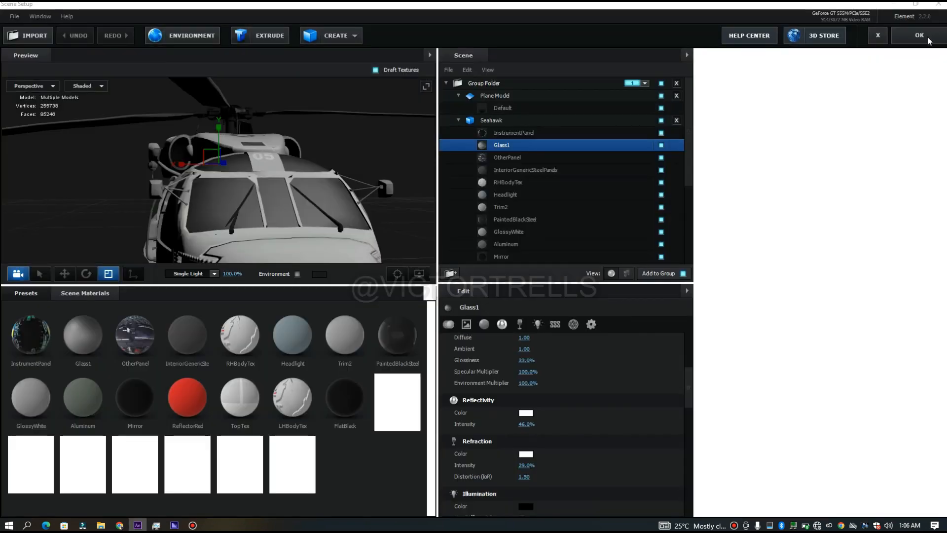
left_click(923, 34)
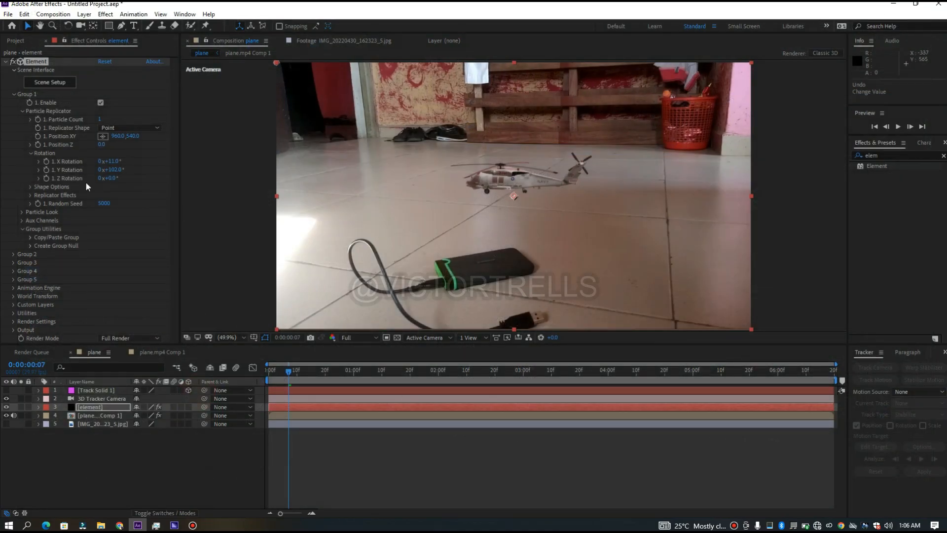
Step: Enable Shadows in Element's render settings, keeping Shadow Mapping as the mode
left_click(13, 69)
left_click(14, 79)
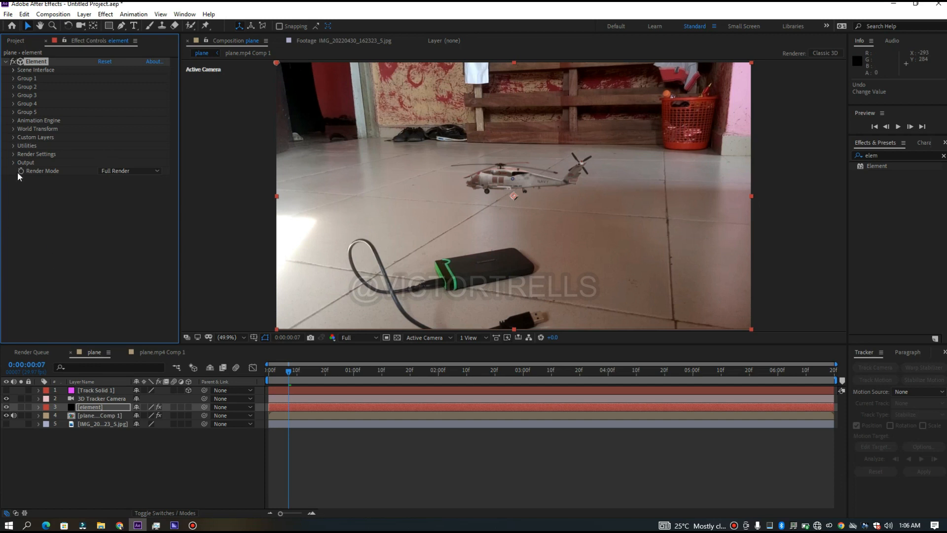
left_click(12, 153)
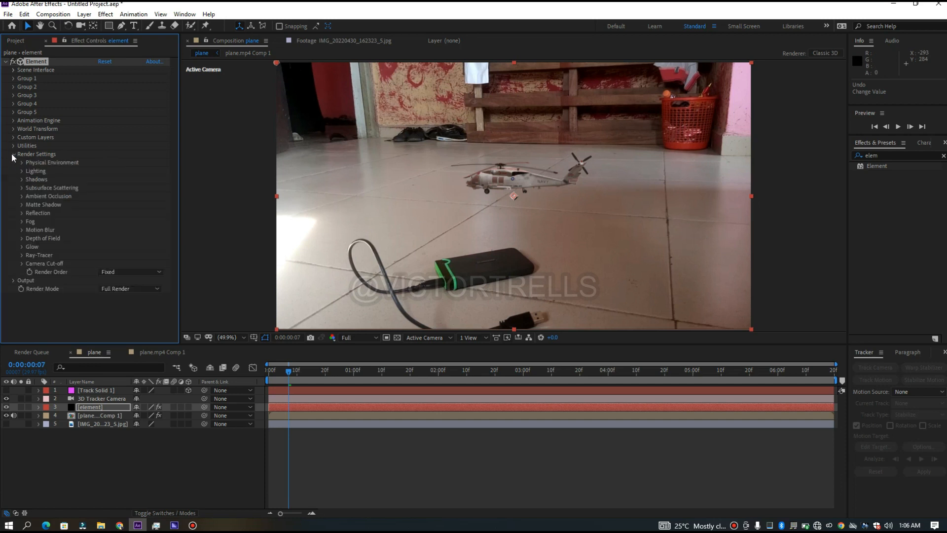
left_click(21, 205)
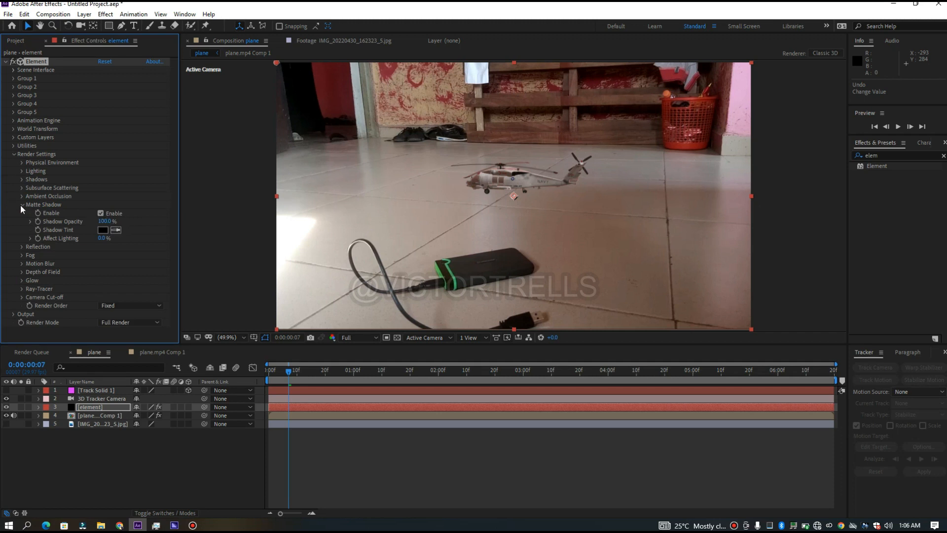
left_click(21, 204)
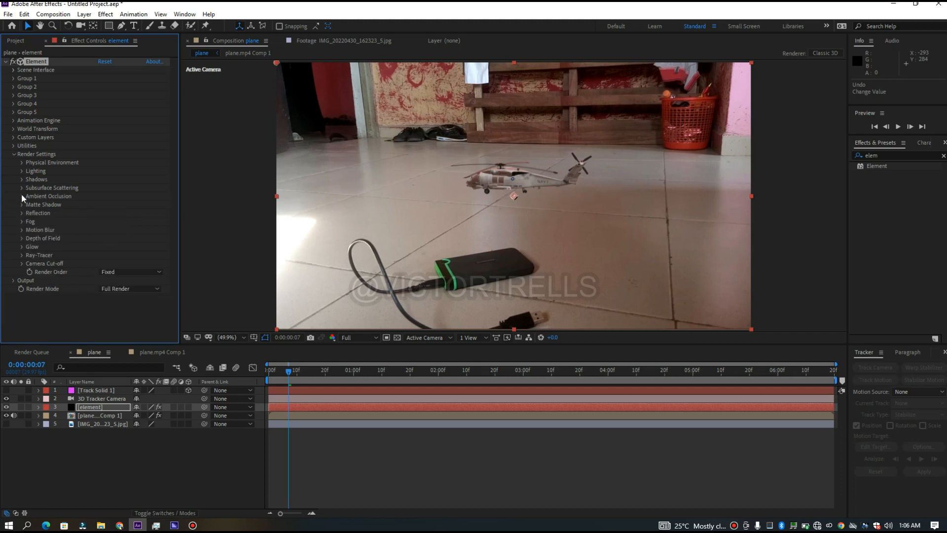
left_click(21, 180)
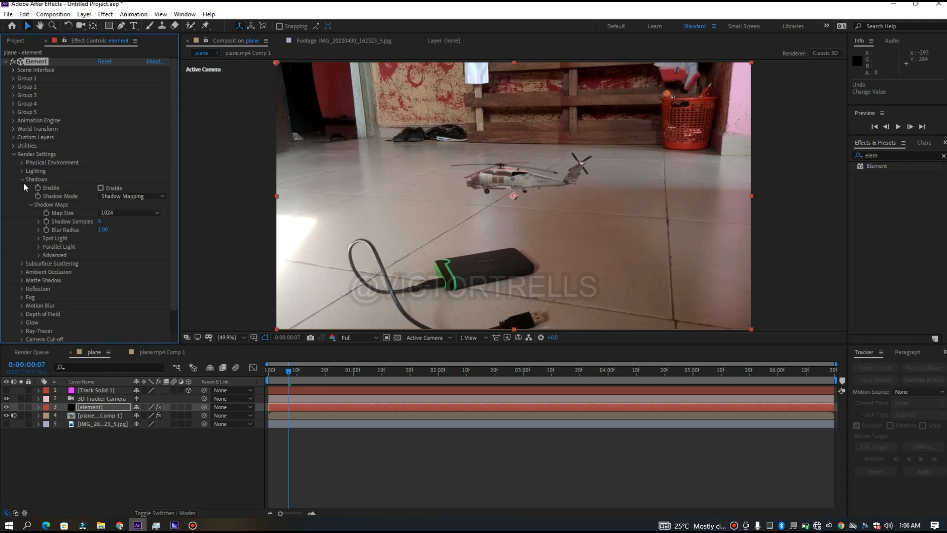
left_click(101, 188)
Step: Add a parallel light at 144% intensity with no falloff, casting shadows at 69% darkness
right_click(109, 465)
mouse_move(146, 367)
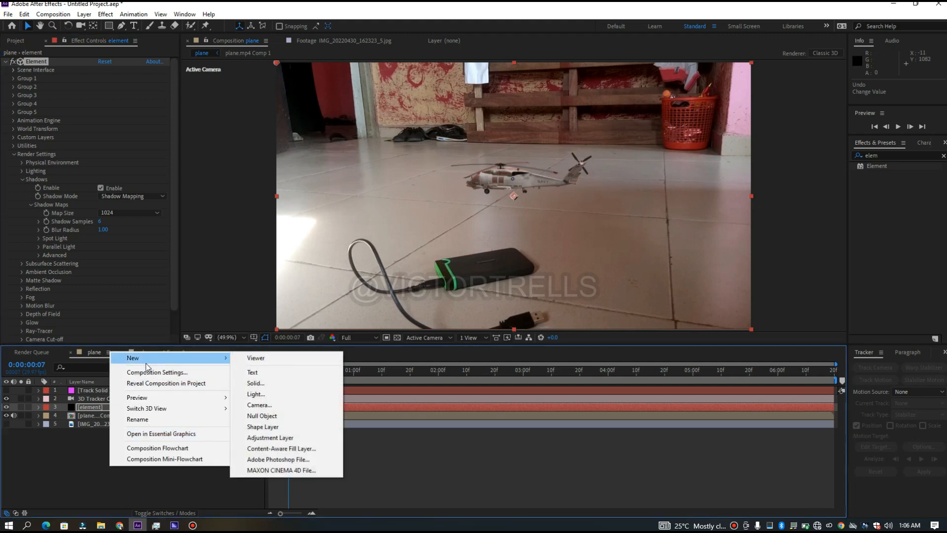
left_click(270, 395)
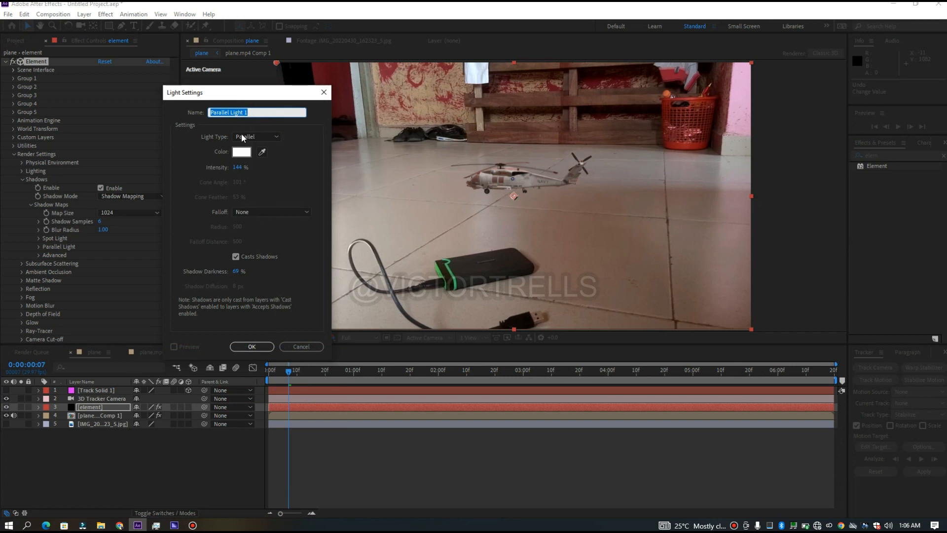
left_click(237, 271)
left_click(302, 276)
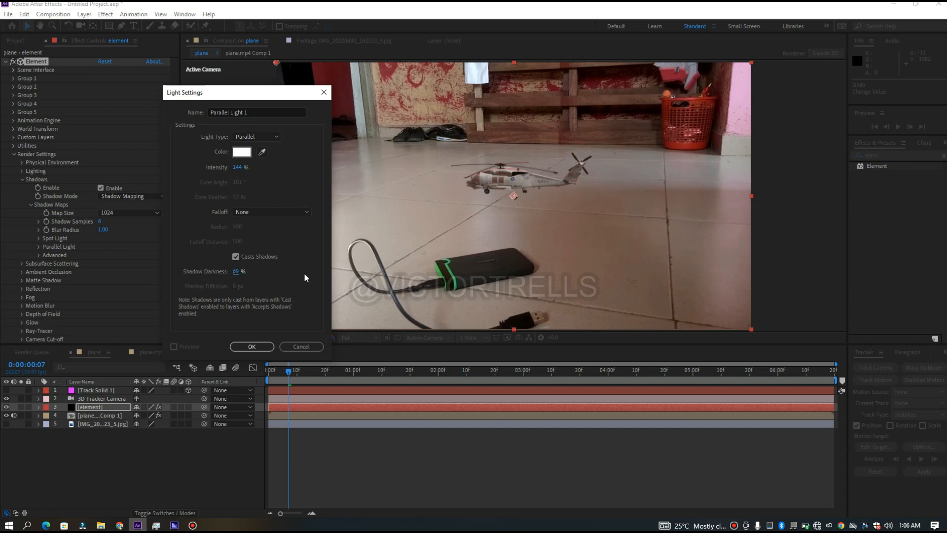
left_click(252, 346)
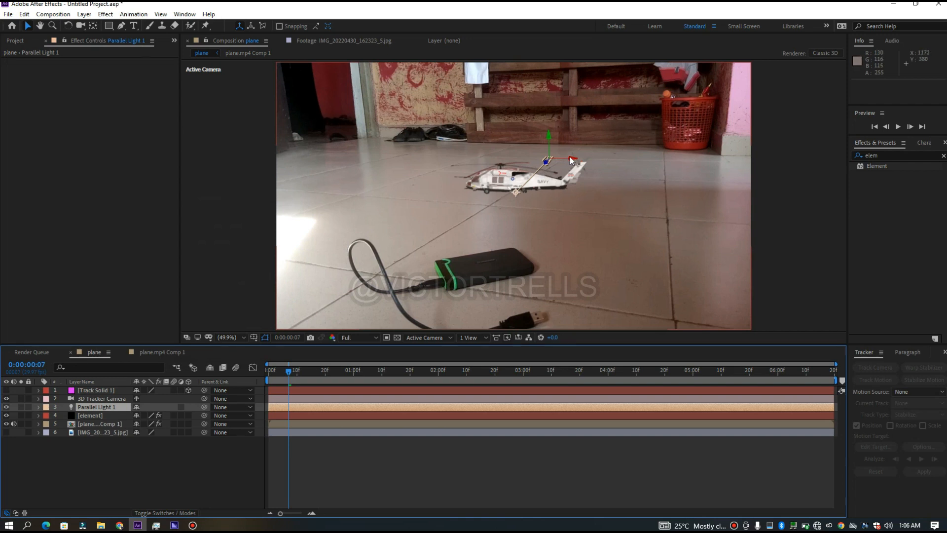
Step: Move the parallel light up toward the doorway in the shot and shift its point of interest to about 651.7, 333.0, -40.6
left_click_drag(572, 159, 445, 130)
left_click_drag(325, 141, 324, 64)
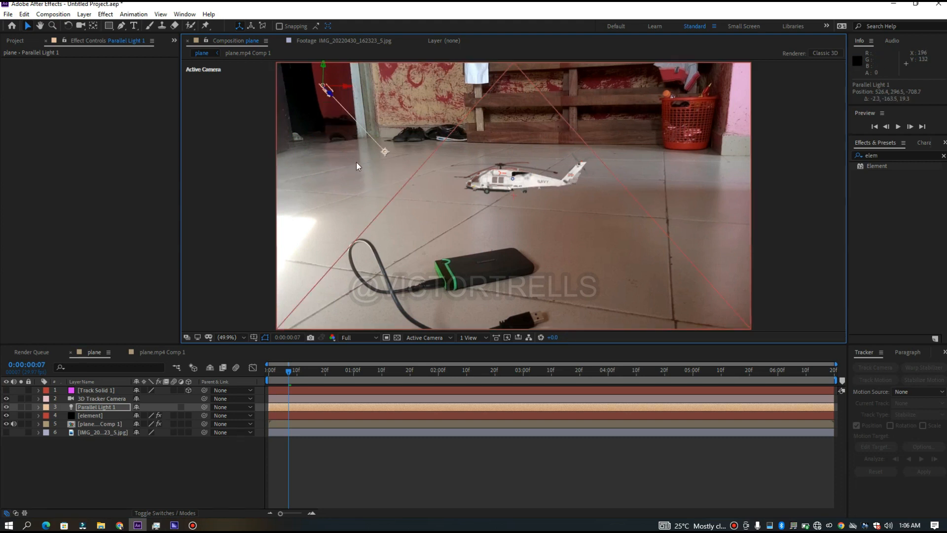
left_click_drag(384, 154, 436, 142)
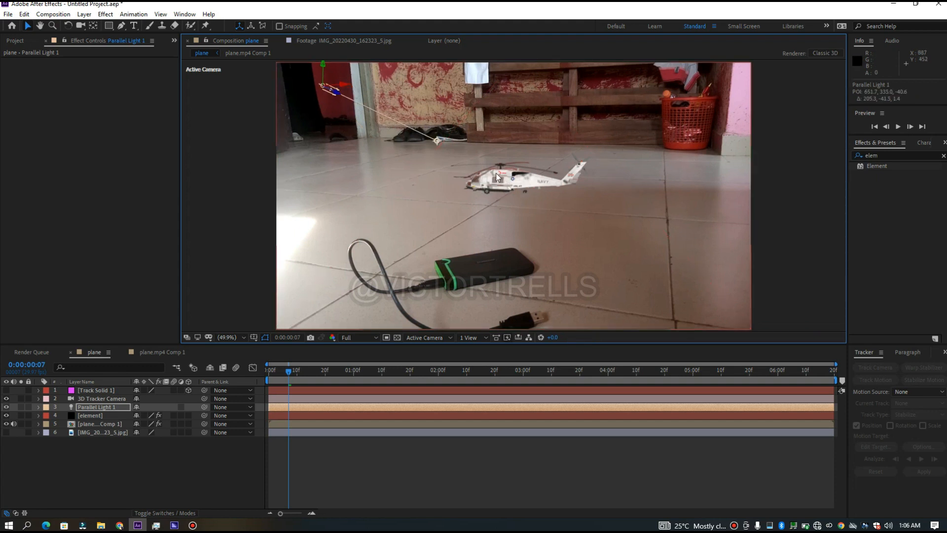
Step: In Custom View 1, move the parallel light above the helicopter and aim its point of interest at about 895.0, 430.5, 17.6
left_click(428, 338)
left_click(443, 446)
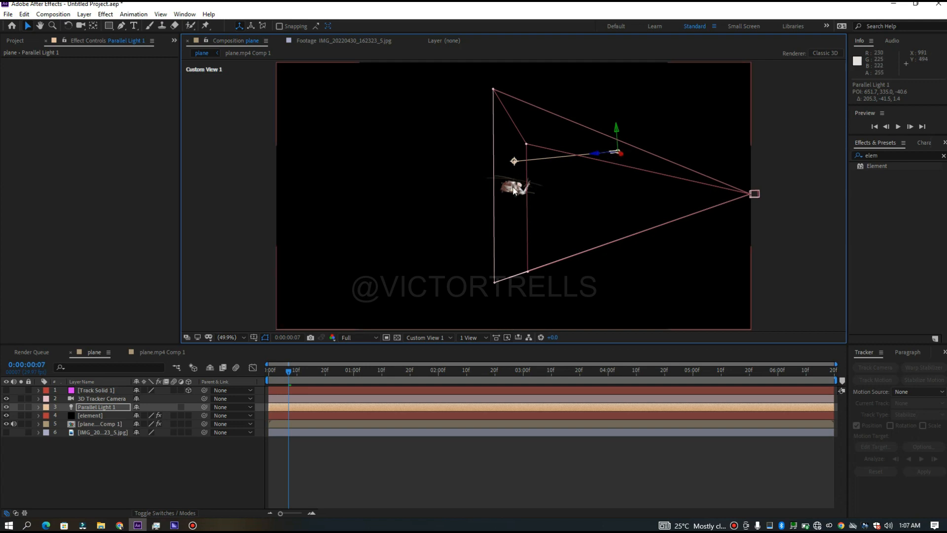
left_click_drag(596, 157, 391, 169)
left_click_drag(499, 142, 503, 109)
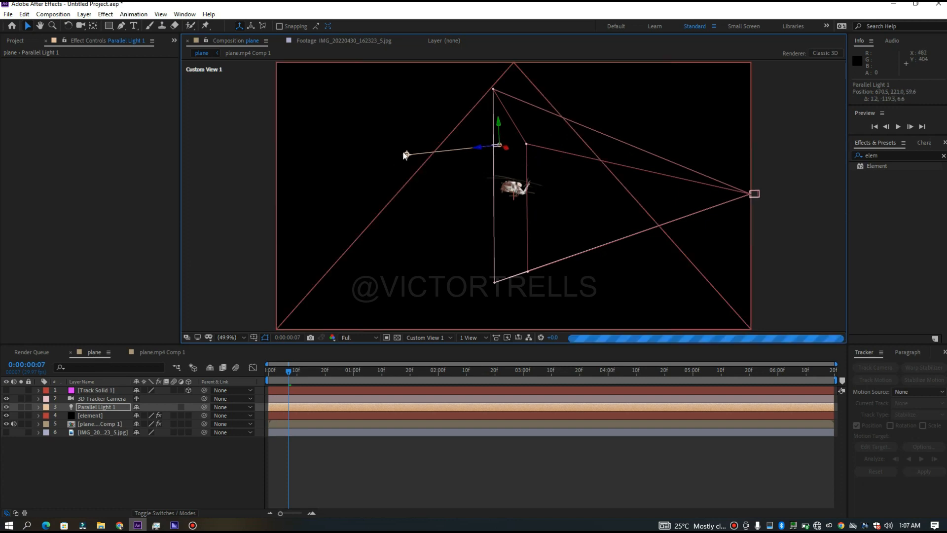
left_click_drag(406, 154, 510, 177)
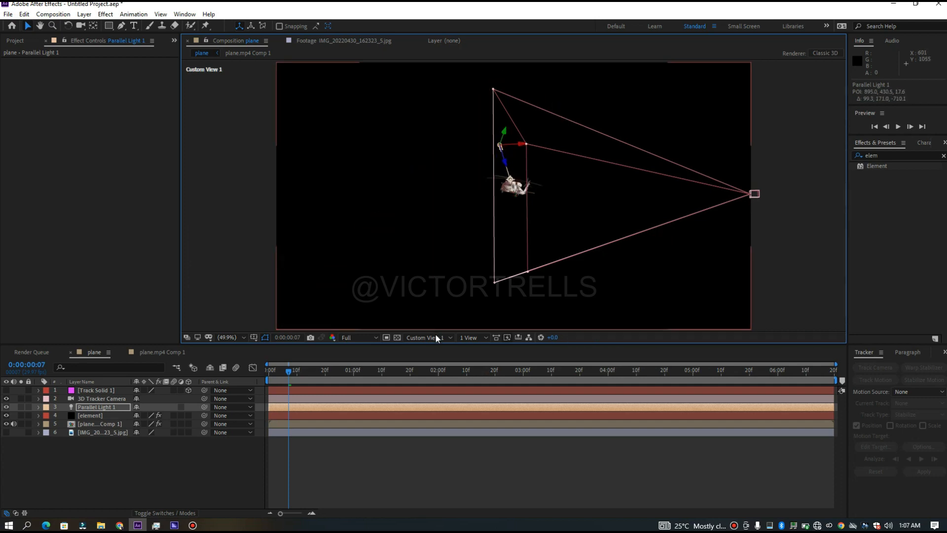
Step: In the Left view, lower the parallel light slightly toward the helicopter
left_click(430, 337)
left_click(428, 386)
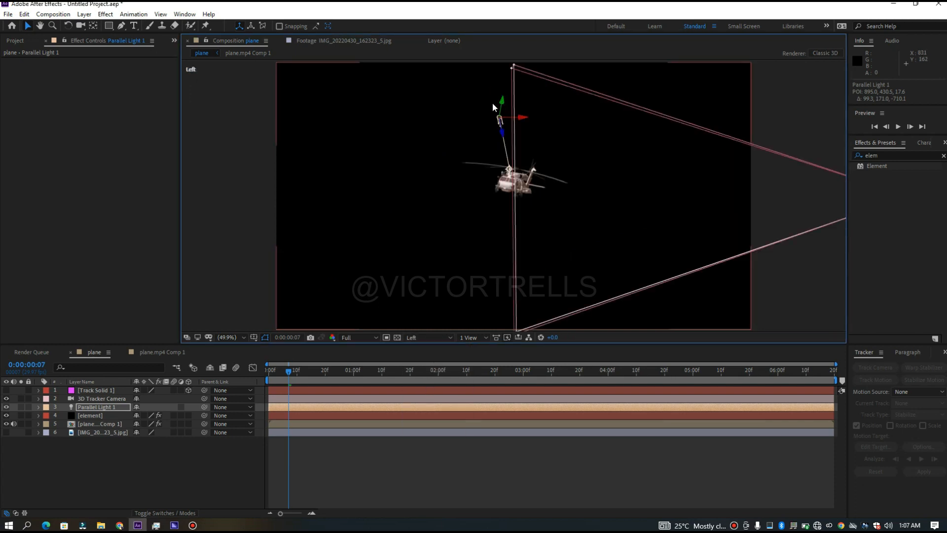
left_click_drag(503, 102, 486, 125)
Step: In the Back view, move the light out beyond the helicopter's nose to about 250.0, 252.1, 136.7 and aim its point of interest at the fuselage
left_click(433, 338)
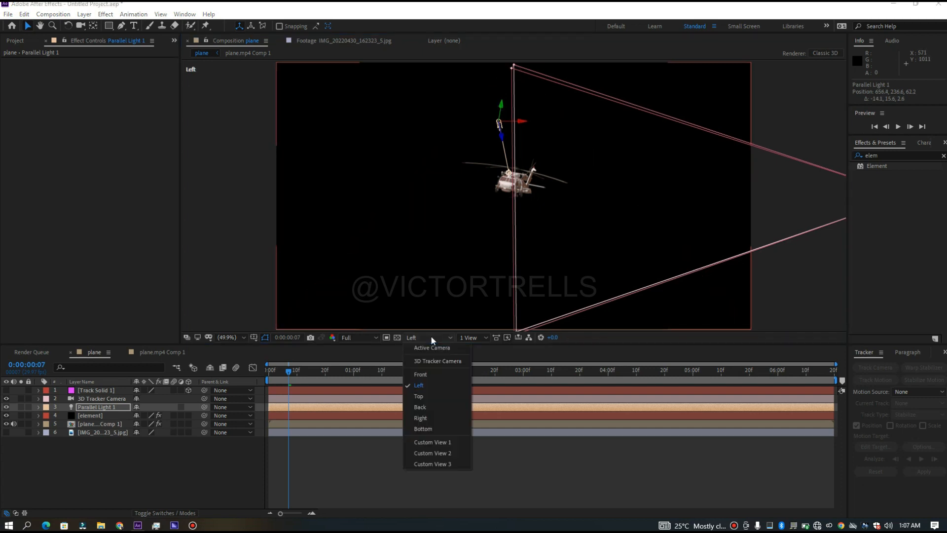
left_click(430, 407)
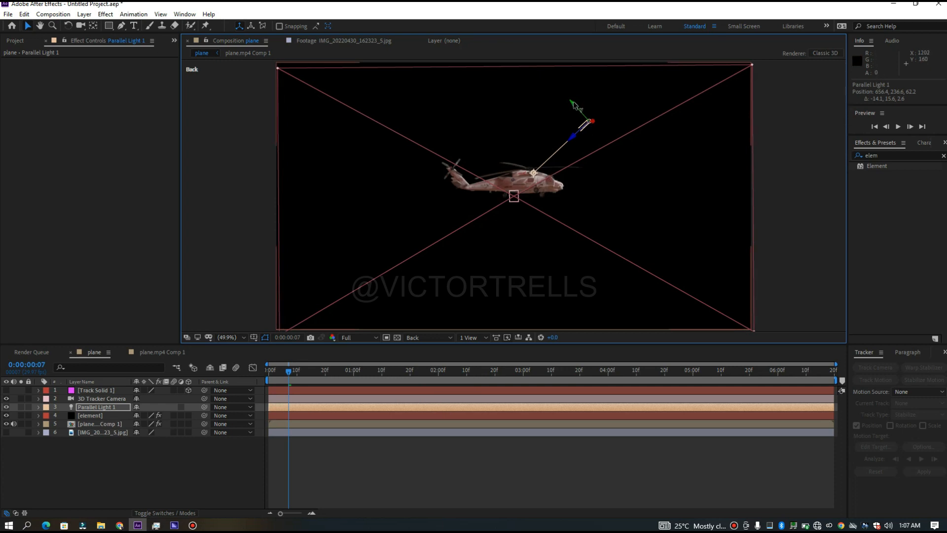
left_click_drag(572, 106, 586, 121)
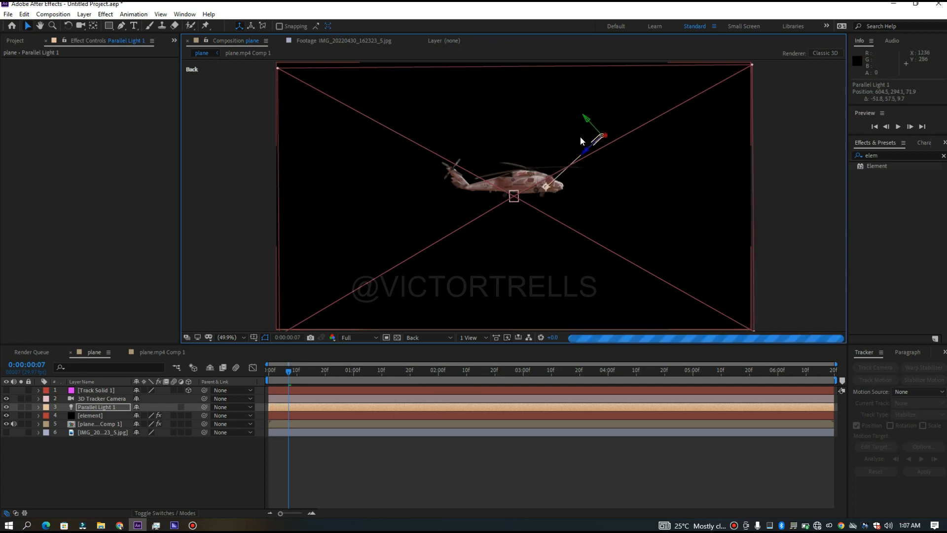
left_click_drag(586, 151, 649, 119)
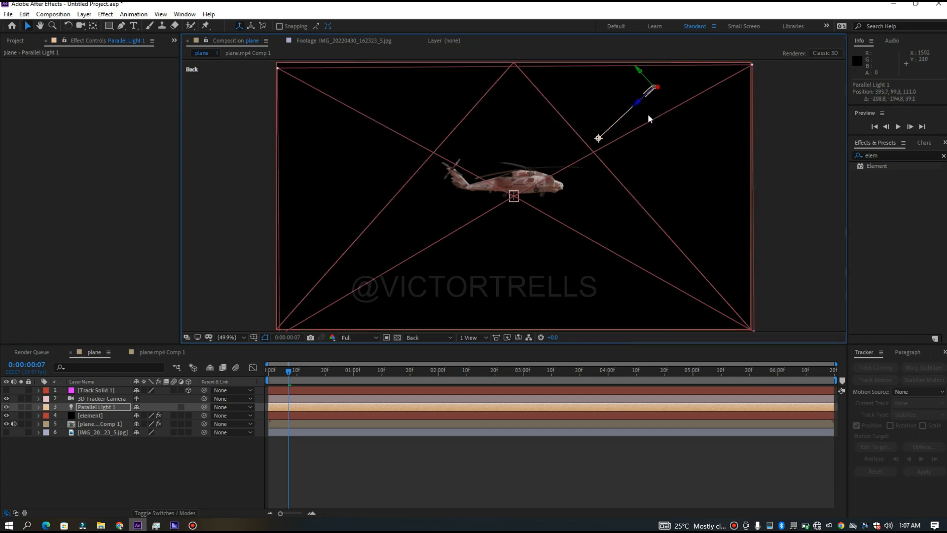
left_click_drag(639, 73, 679, 108)
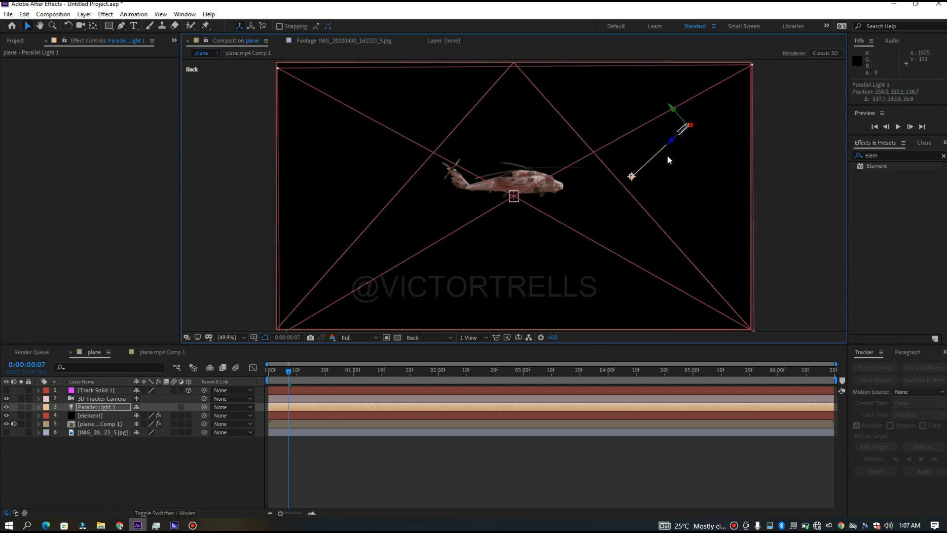
left_click_drag(632, 179, 542, 182)
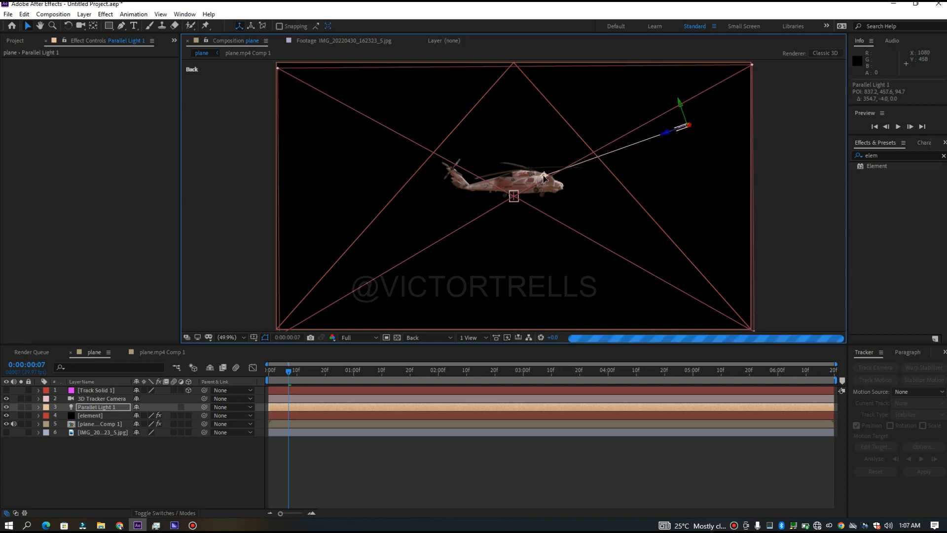
Step: In the Top view, move the light's point of interest onto the helicopter's nose, at about 779.1, 455.5, 26.6
left_click(471, 337)
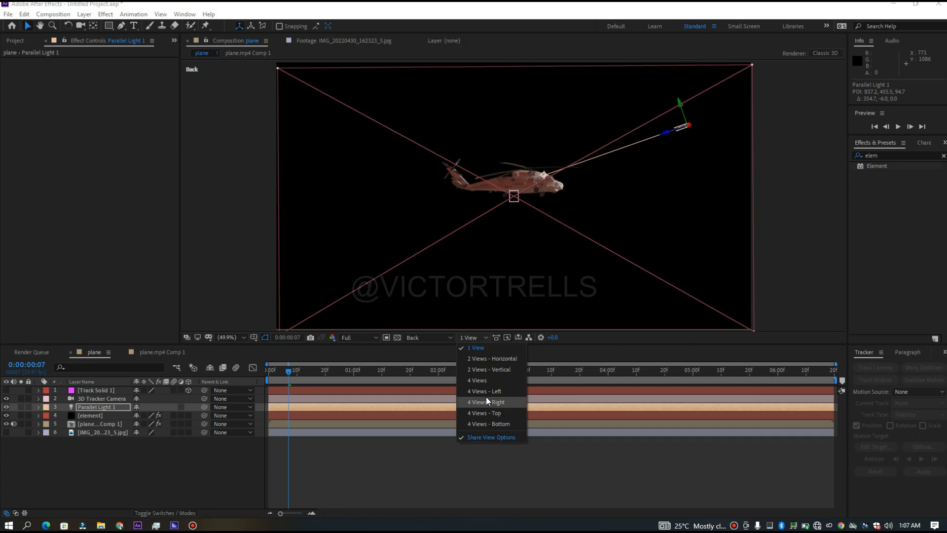
left_click(428, 337)
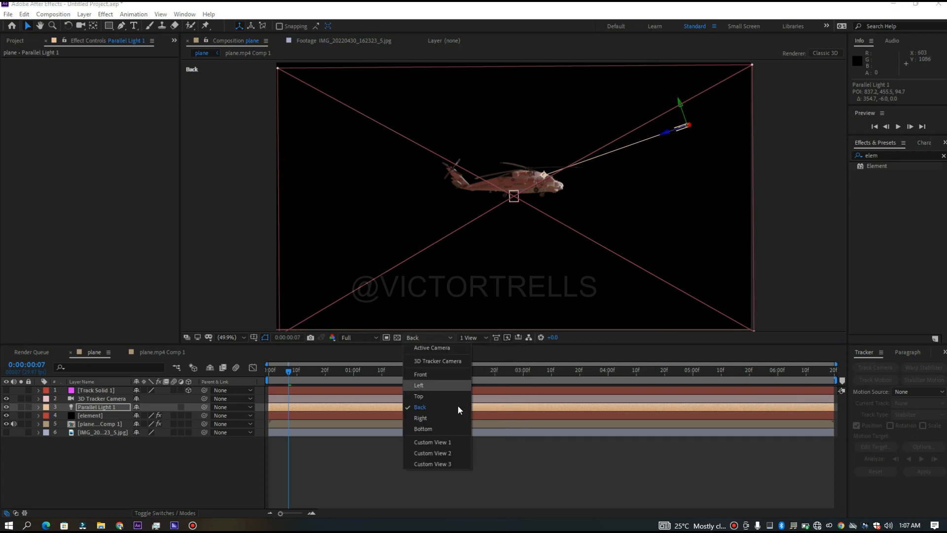
left_click(427, 396)
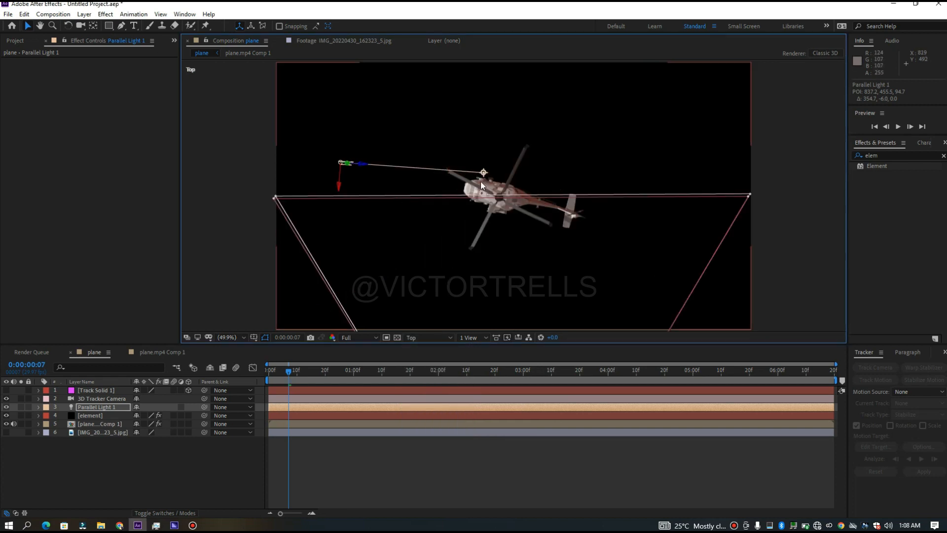
left_click_drag(483, 172, 472, 192)
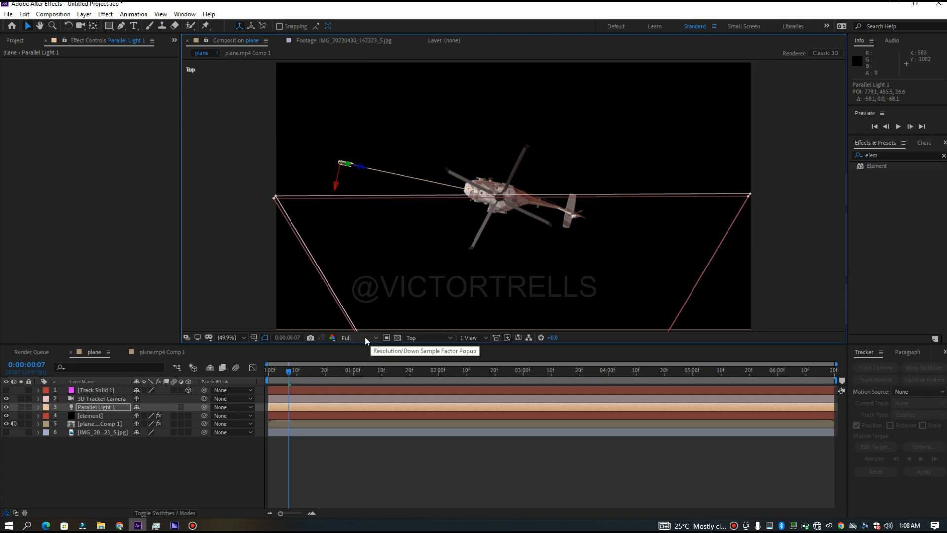
Step: Return to the Active Camera view and raise the light's point of interest to about 791.5, 429.2, 26.9
left_click(418, 338)
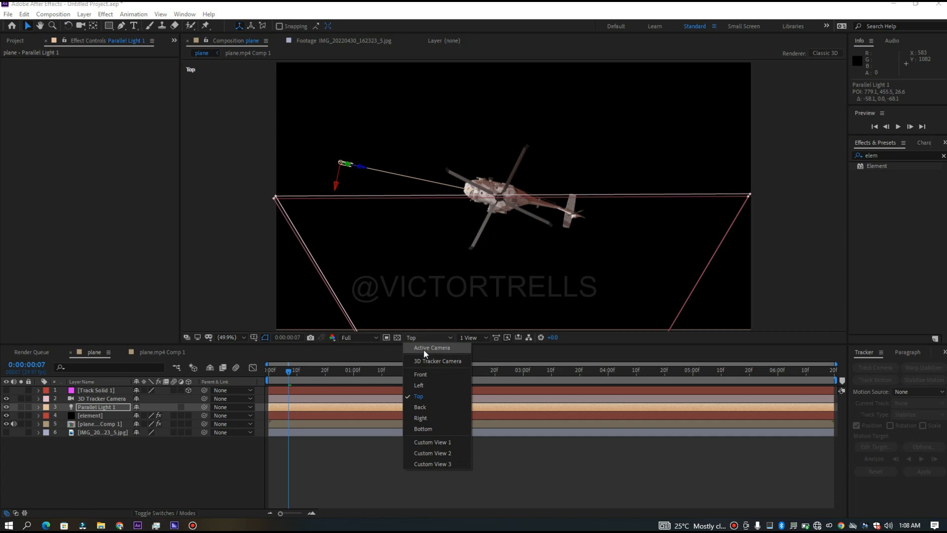
left_click(424, 349)
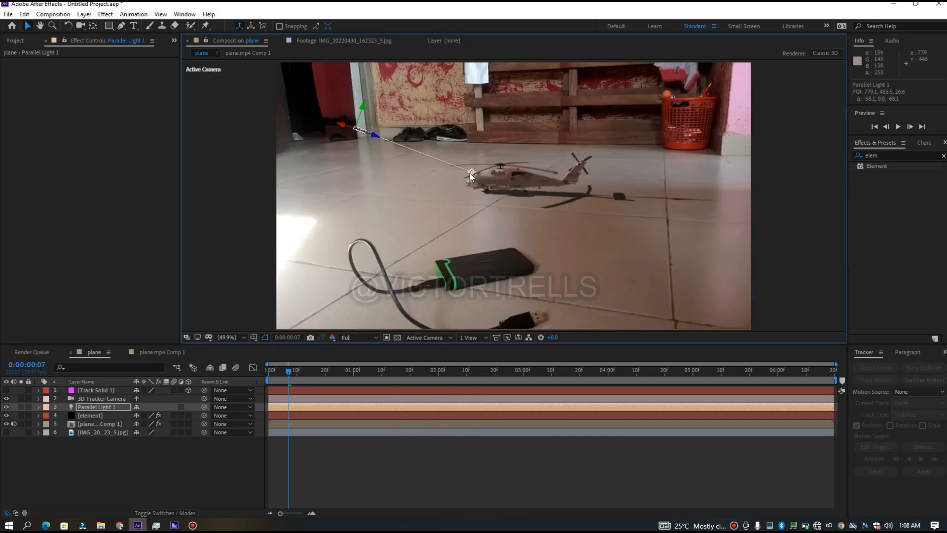
left_click_drag(472, 175, 476, 169)
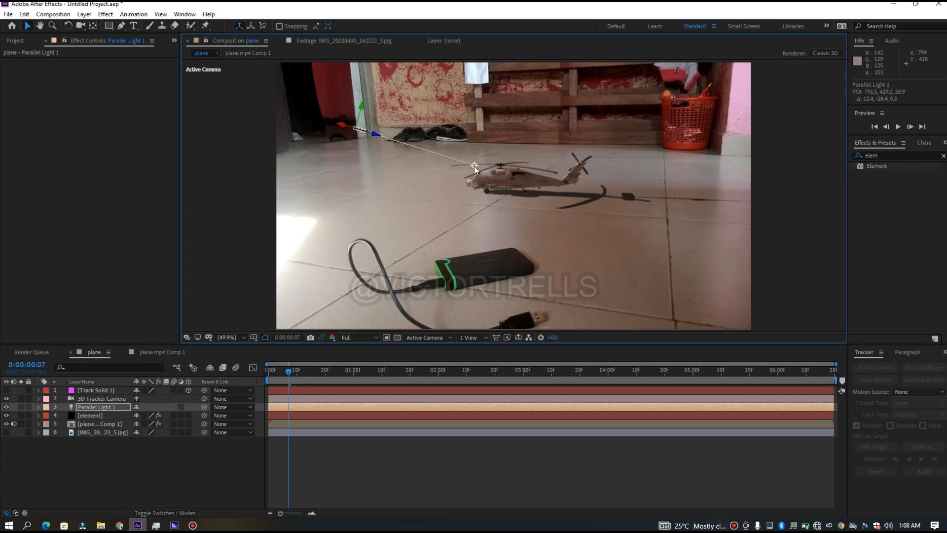
Step: Set the parallel light's shadow darkness to 43%
double_click(106, 409)
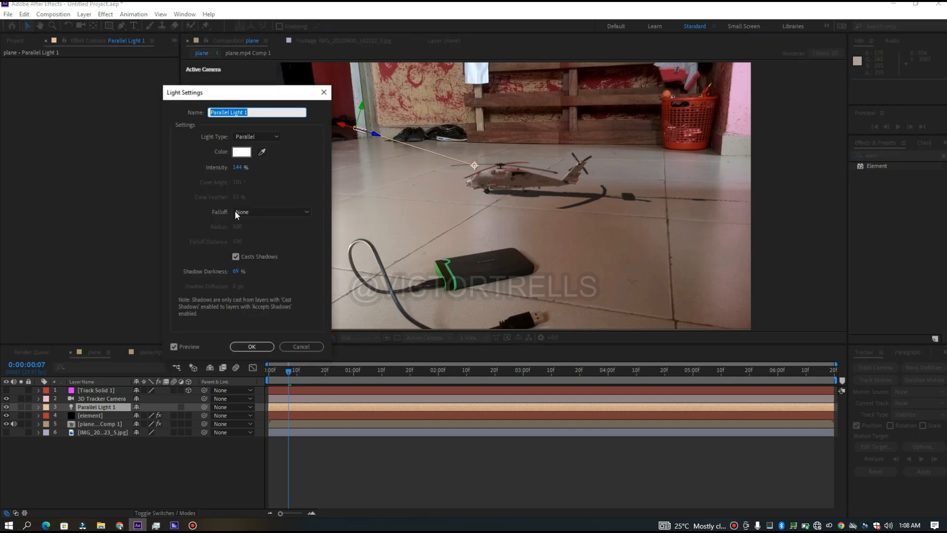
left_click_drag(236, 273, 214, 272)
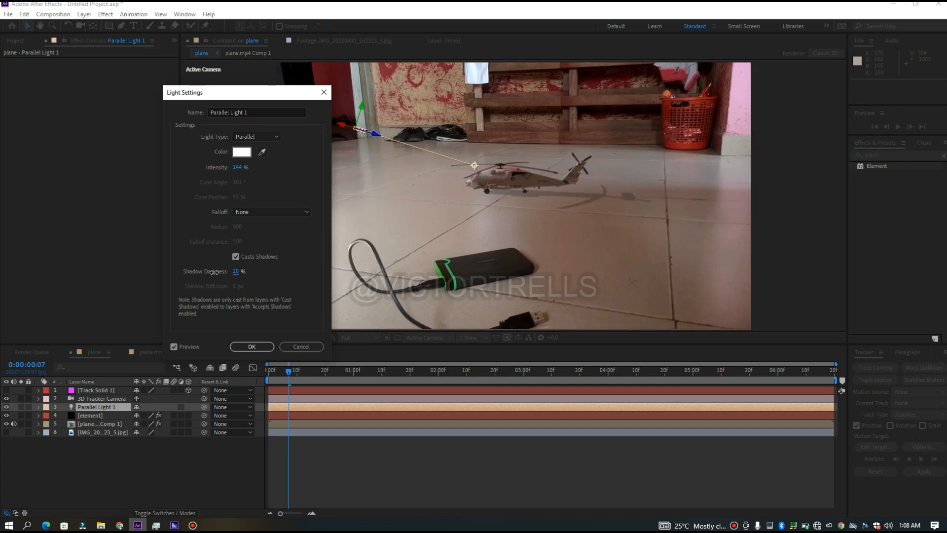
left_click_drag(221, 272, 221, 271)
left_click_drag(225, 272, 225, 272)
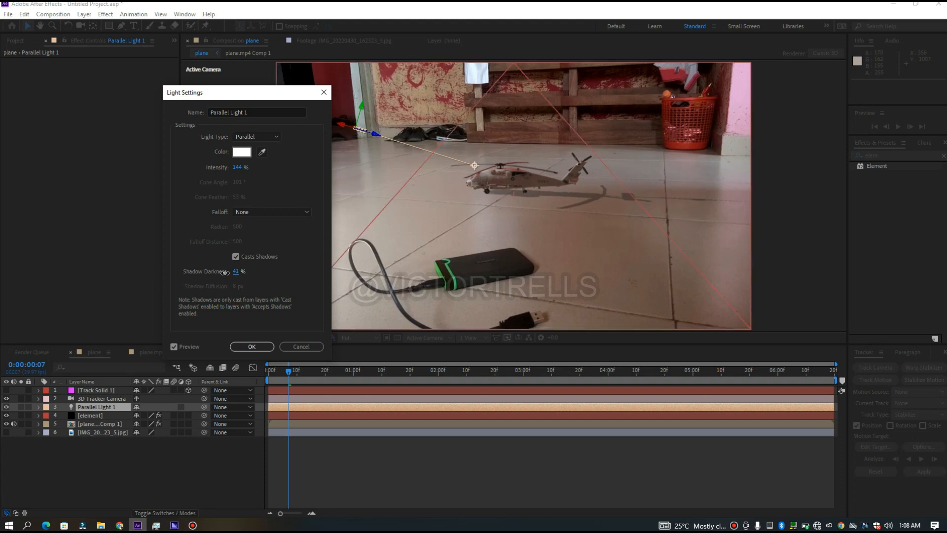
left_click(257, 348)
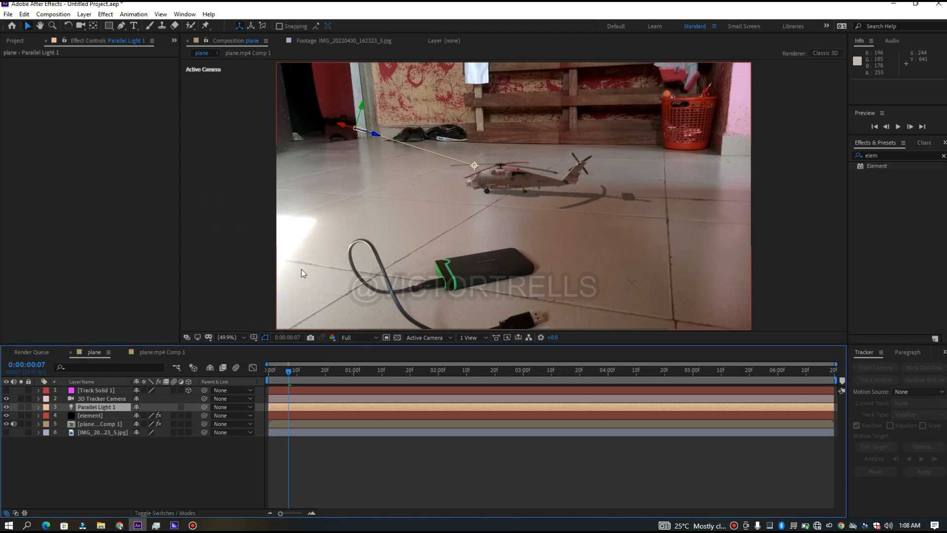
Step: Set the parallel light's intensity to 156%
double_click(113, 406)
left_click_drag(236, 165, 242, 451)
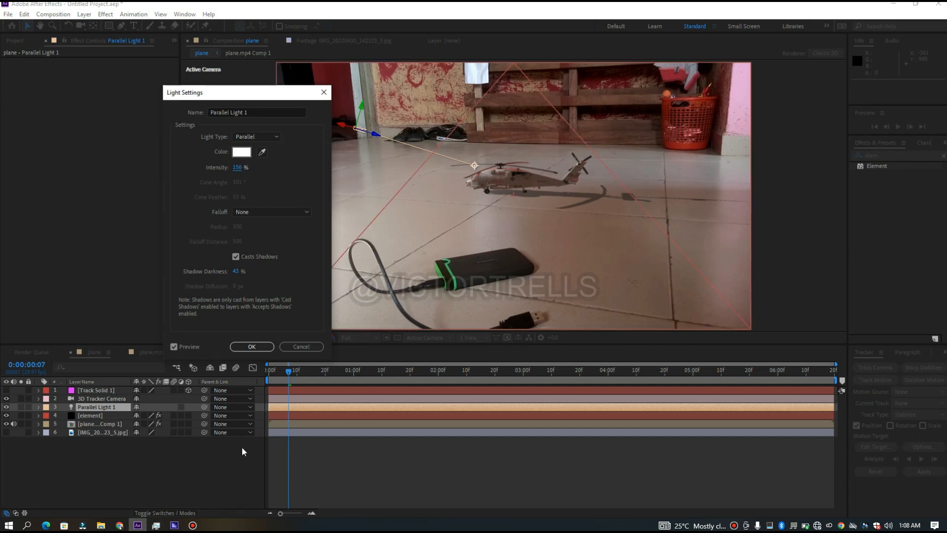
left_click(245, 346)
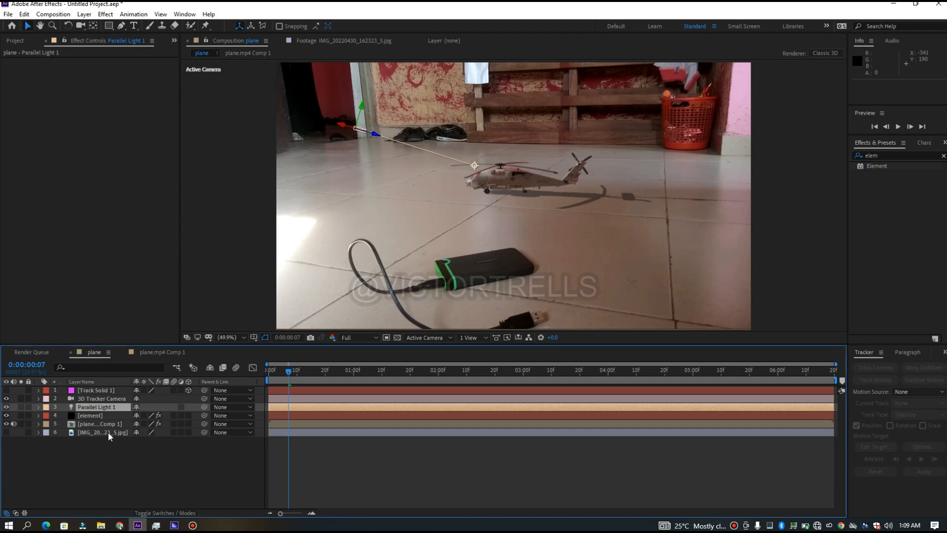
Step: Open the Scene Setup of the element layer's Element effect and collapse the Seahawk and Plane Model material lists
left_click(104, 416)
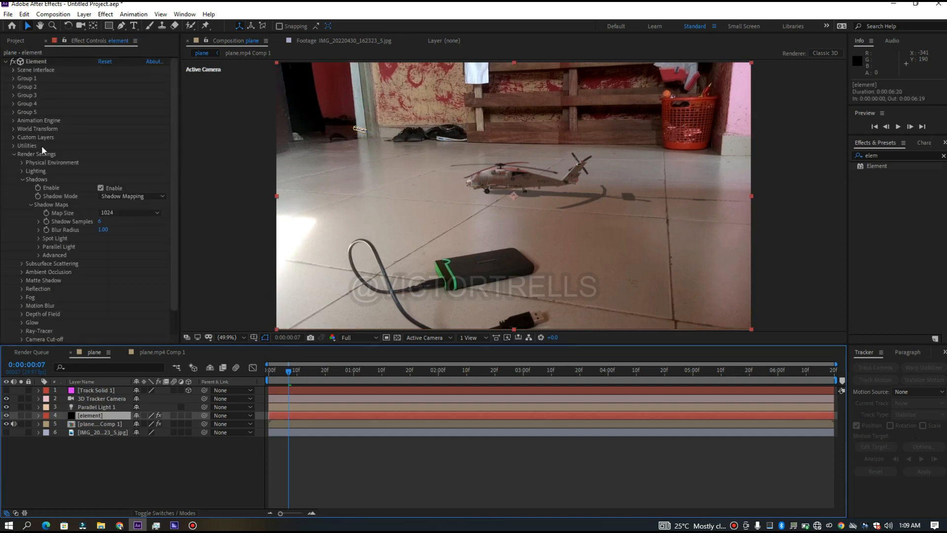
left_click(5, 61)
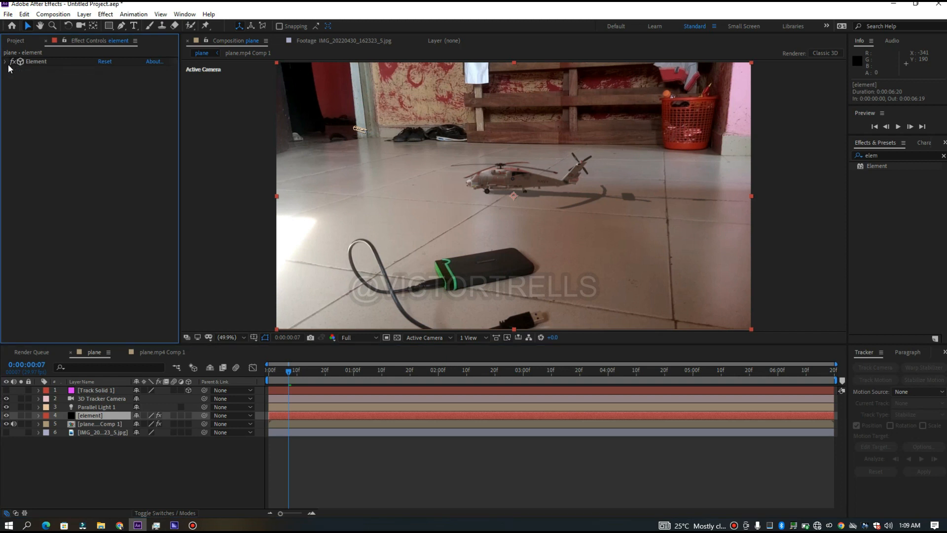
left_click(5, 61)
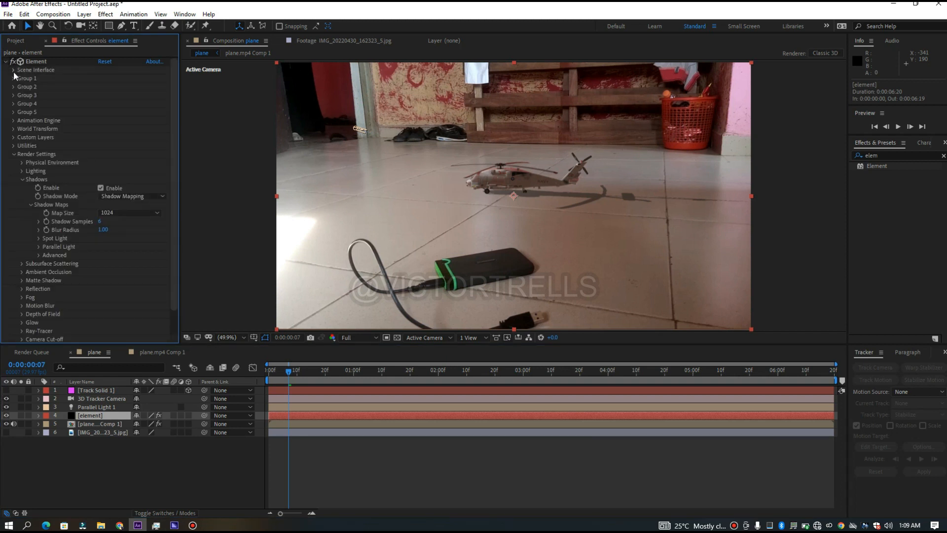
left_click(13, 70)
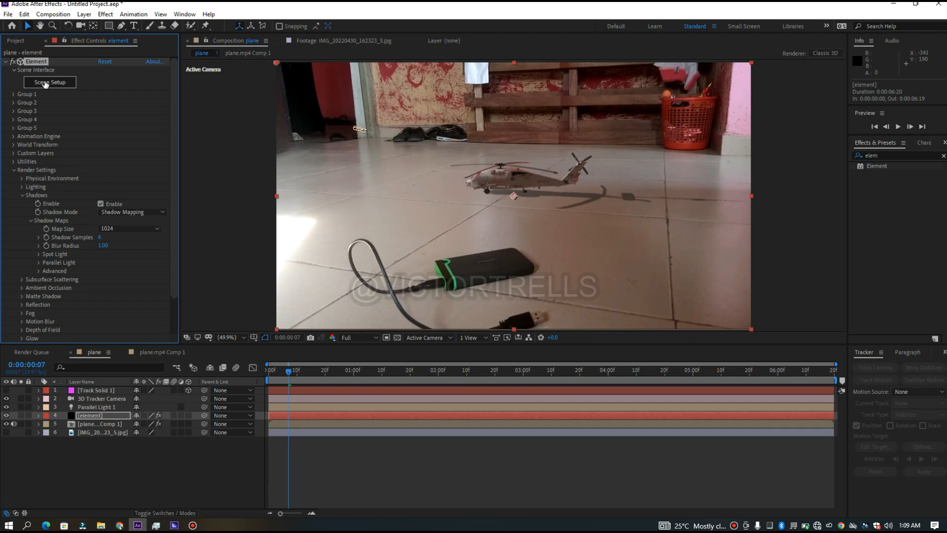
left_click(46, 82)
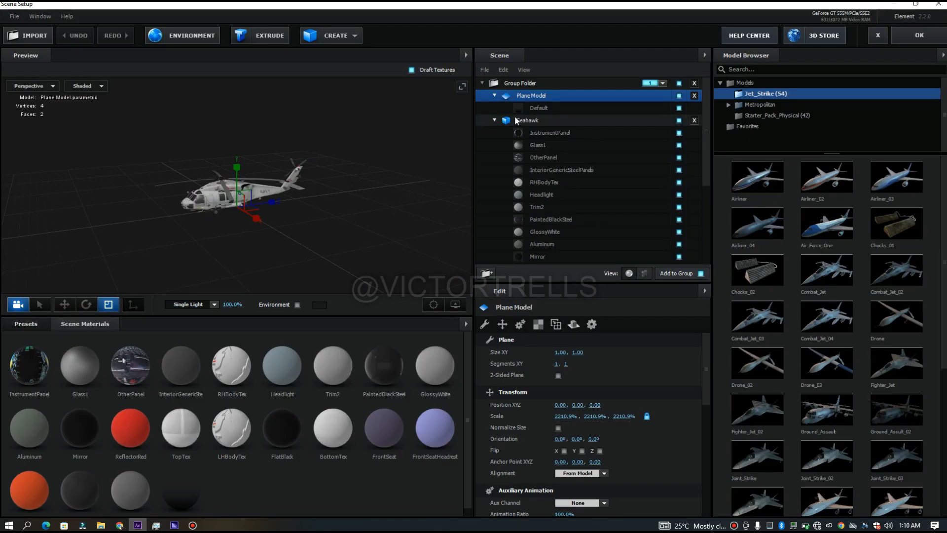
left_click(492, 120)
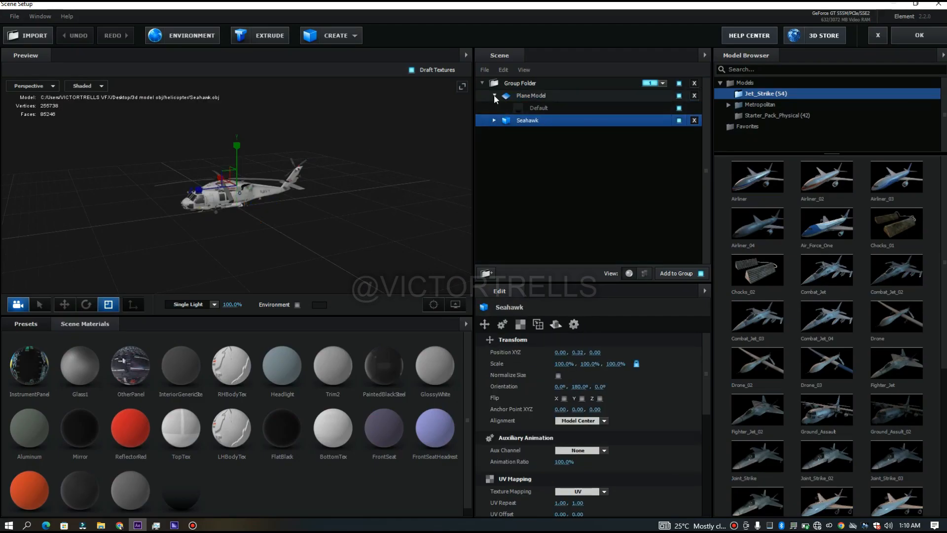
left_click(495, 96)
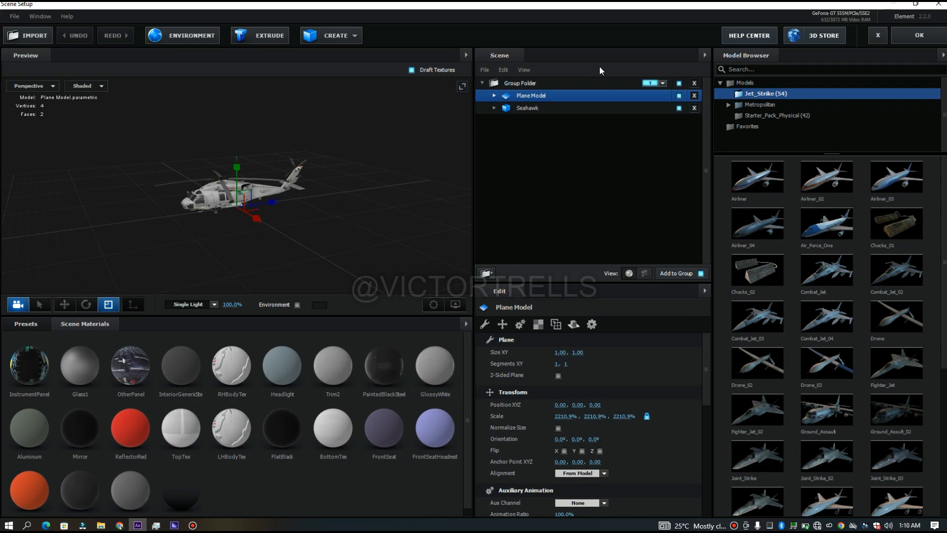
Step: Add a new group folder to the scene and assign it to group 2
left_click(532, 108)
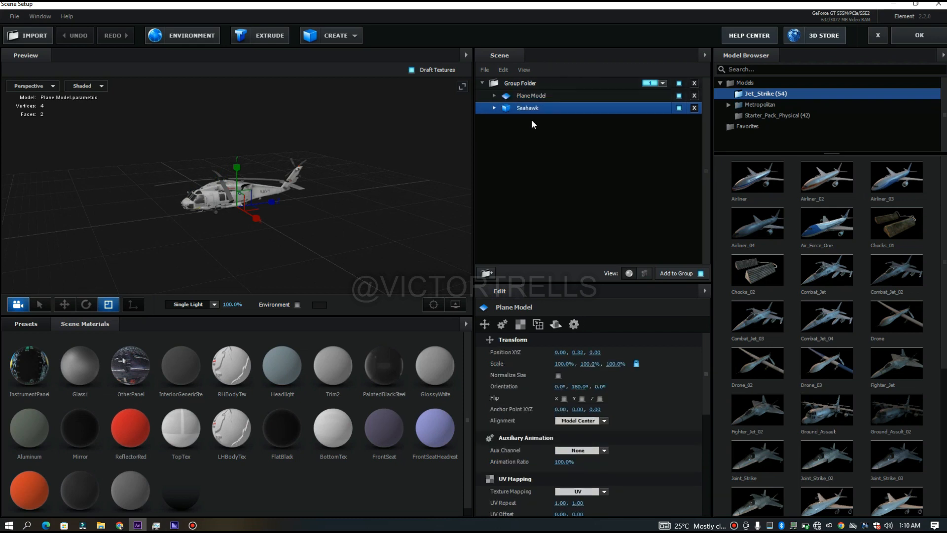
right_click(540, 161)
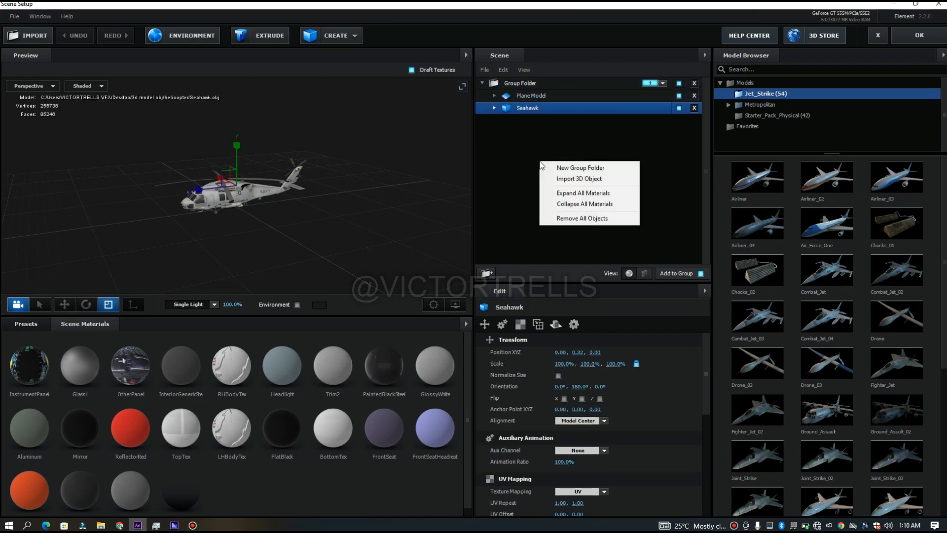
left_click(583, 172)
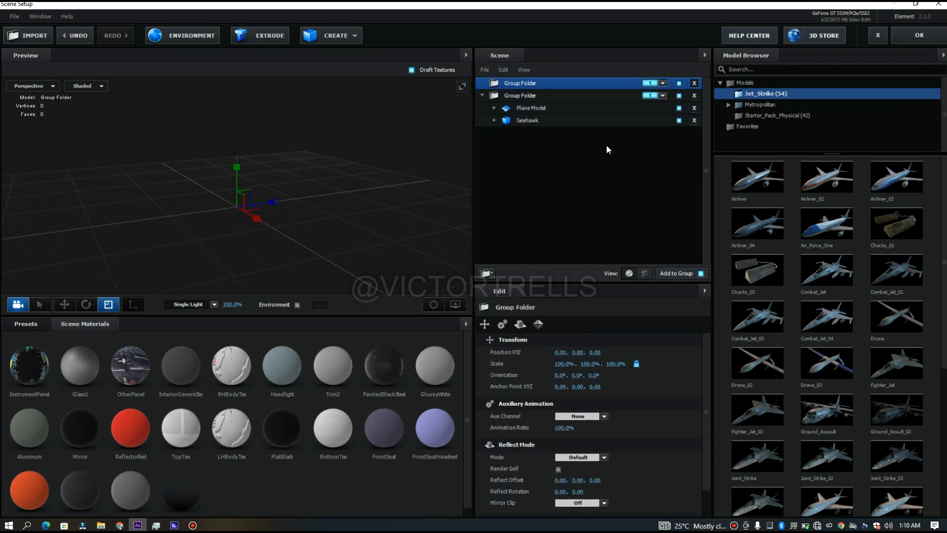
left_click(664, 83)
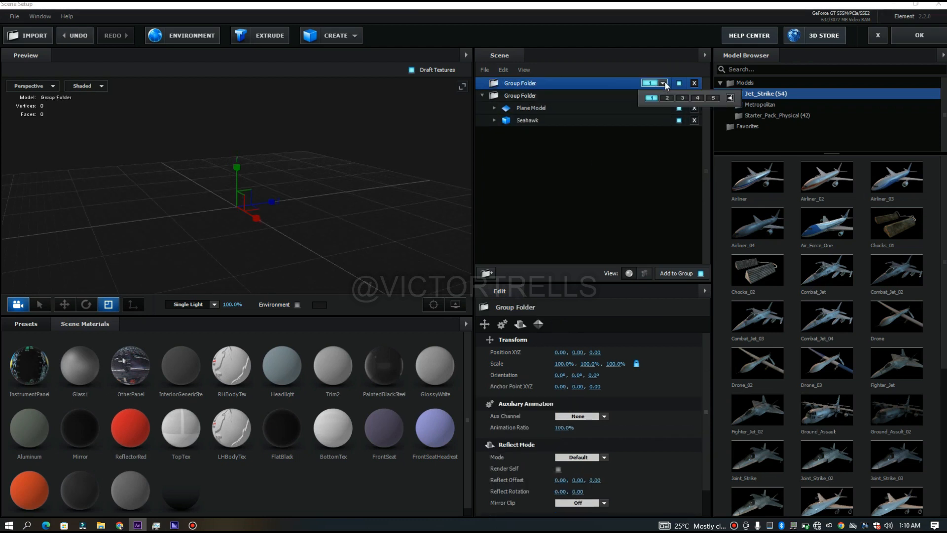
left_click(667, 98)
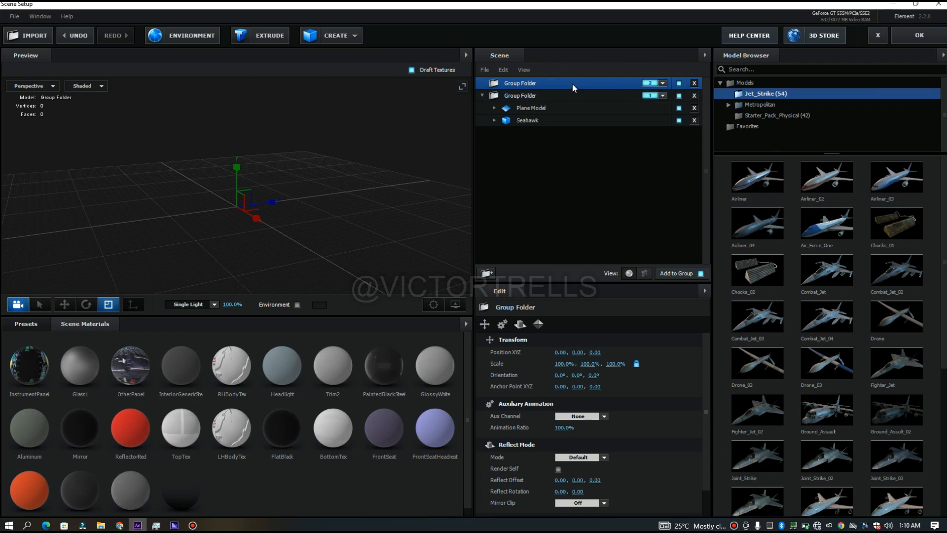
Step: Nest the new folder in the original group folder and move the Seahawk model into the new one
left_click_drag(572, 84, 584, 135)
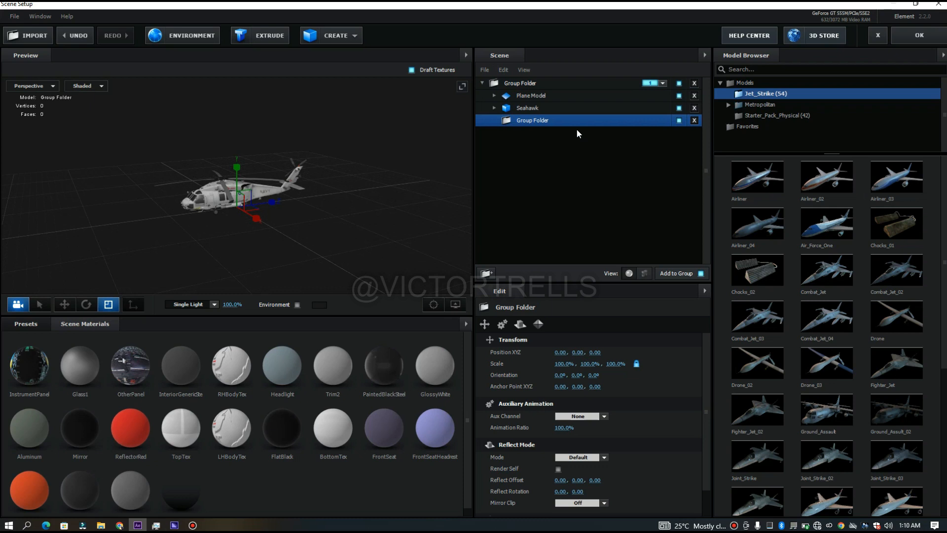
left_click(527, 106)
left_click_drag(533, 108, 553, 122)
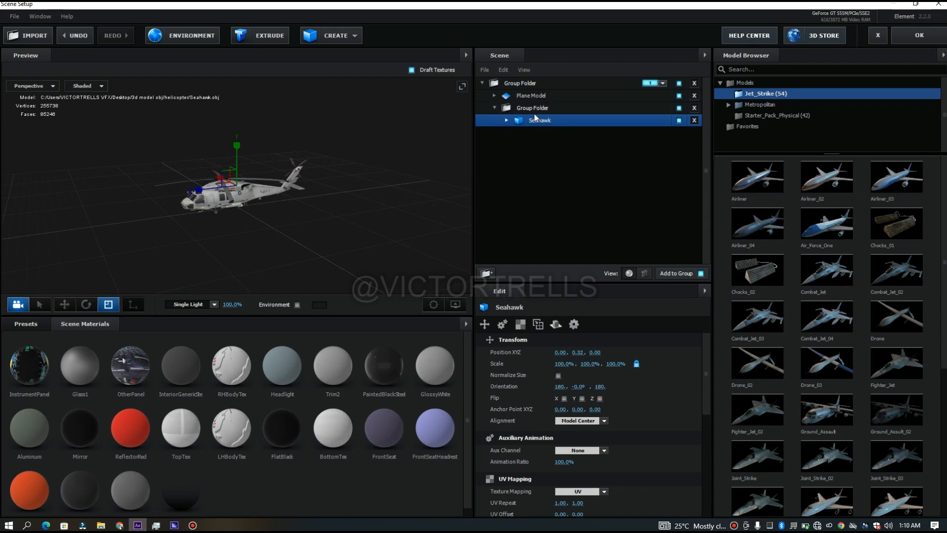
Step: Move the Seahawk's folder out to the scene's top level and assign it to group 2
left_click(538, 110)
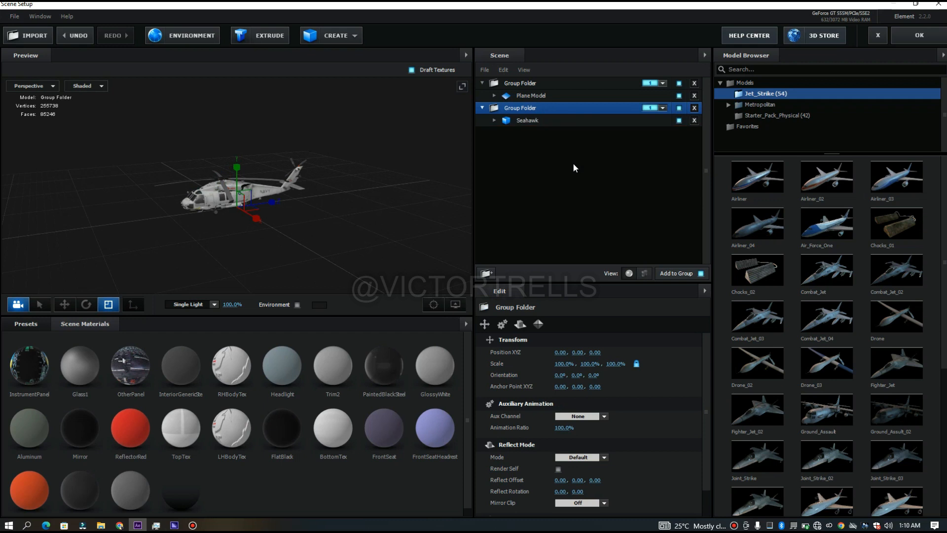
left_click(661, 109)
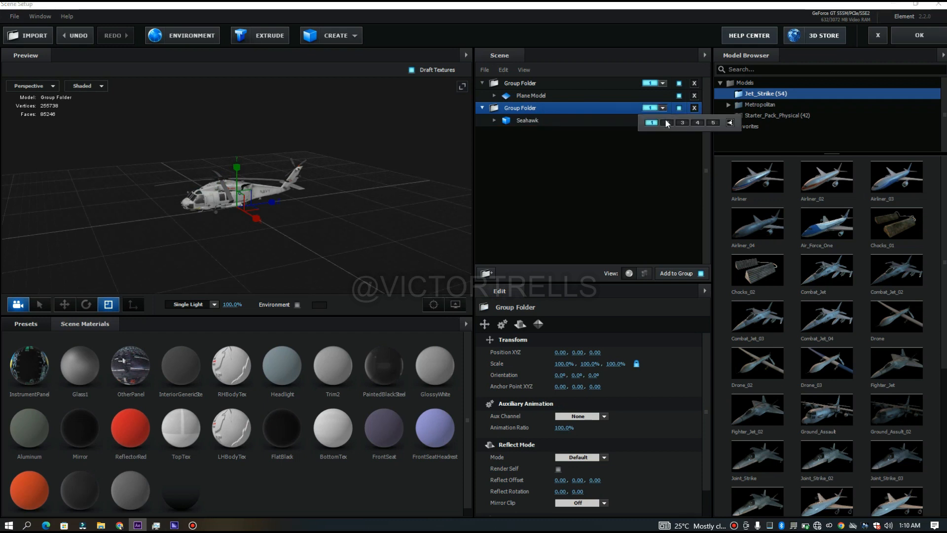
left_click(666, 122)
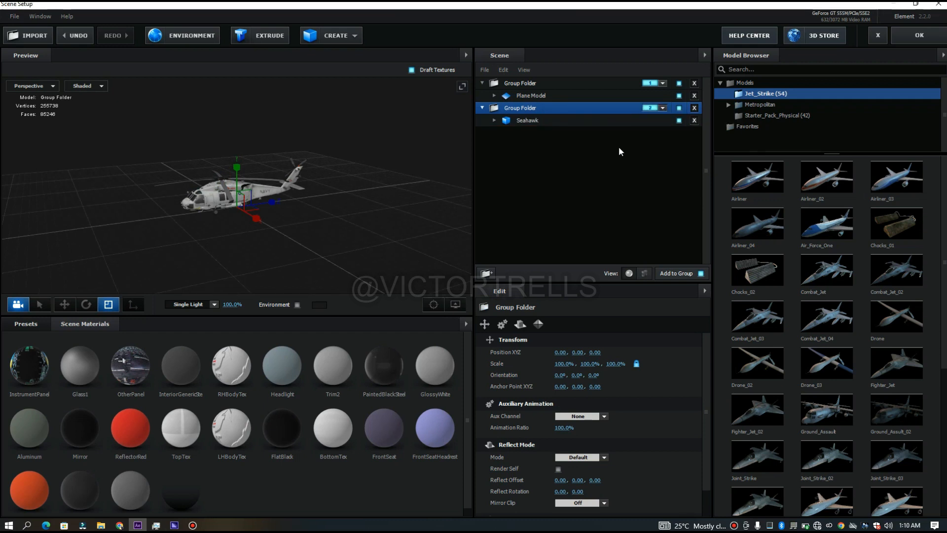
Step: Expand the Seahawk model and list its individual mesh parts instead of its materials
left_click(491, 121)
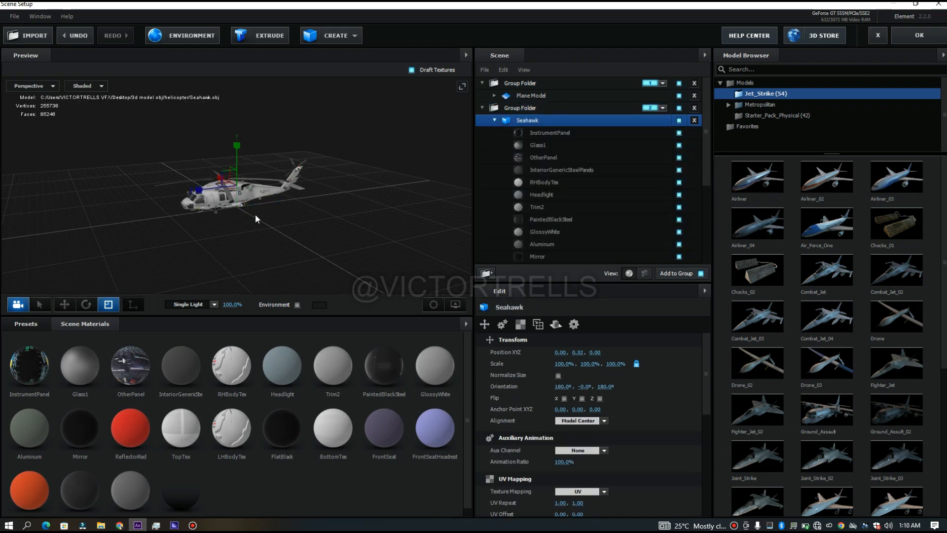
scroll(256, 218, "up", 3)
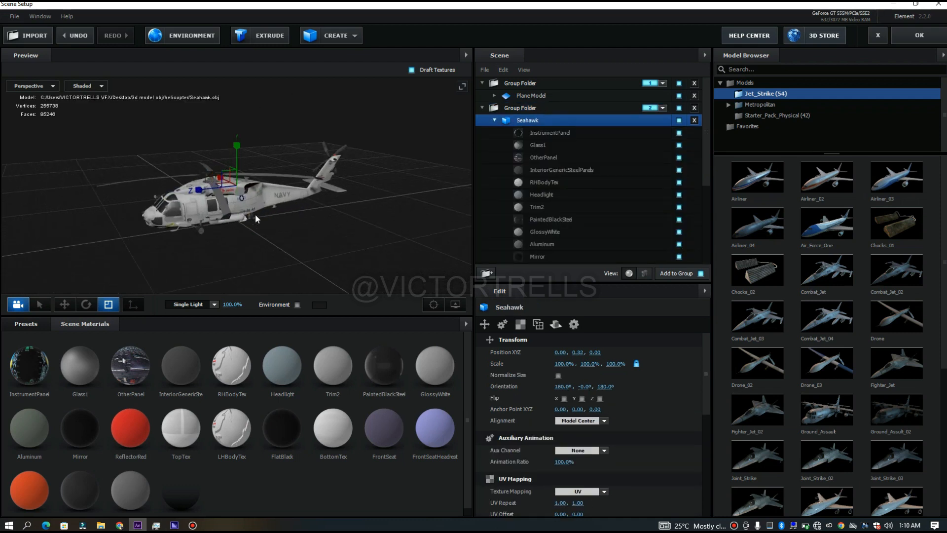
scroll(255, 214, "up", 2)
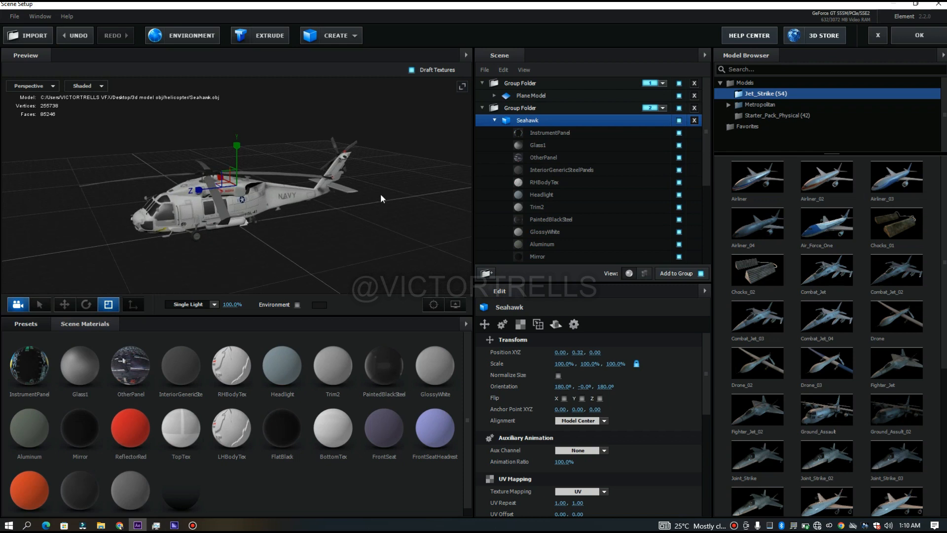
left_click_drag(317, 232, 262, 141)
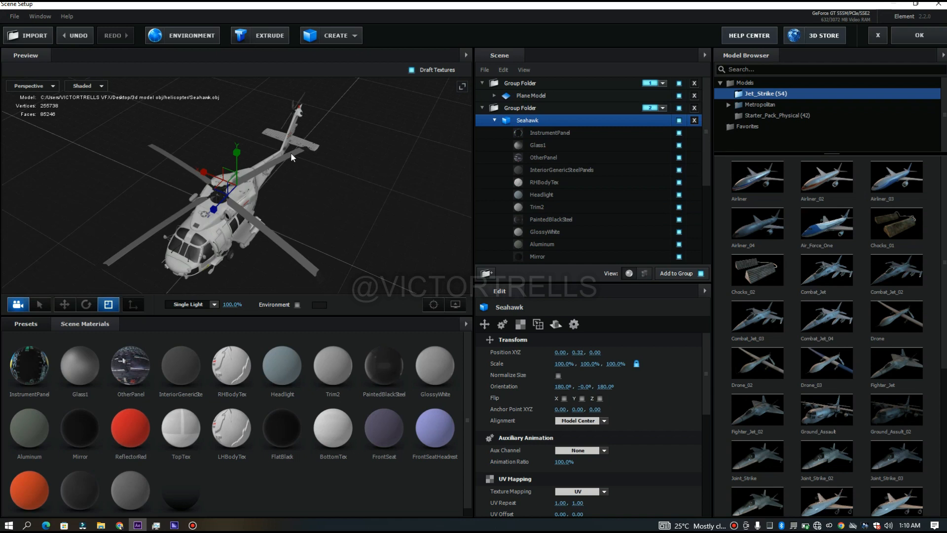
left_click(643, 274)
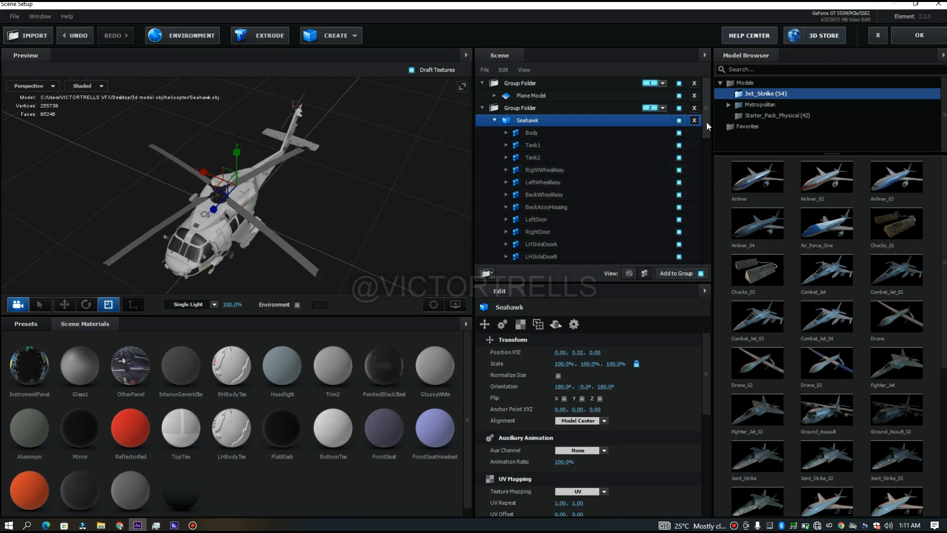
scroll(705, 123, "down", 3)
scroll(709, 177, "down", 2)
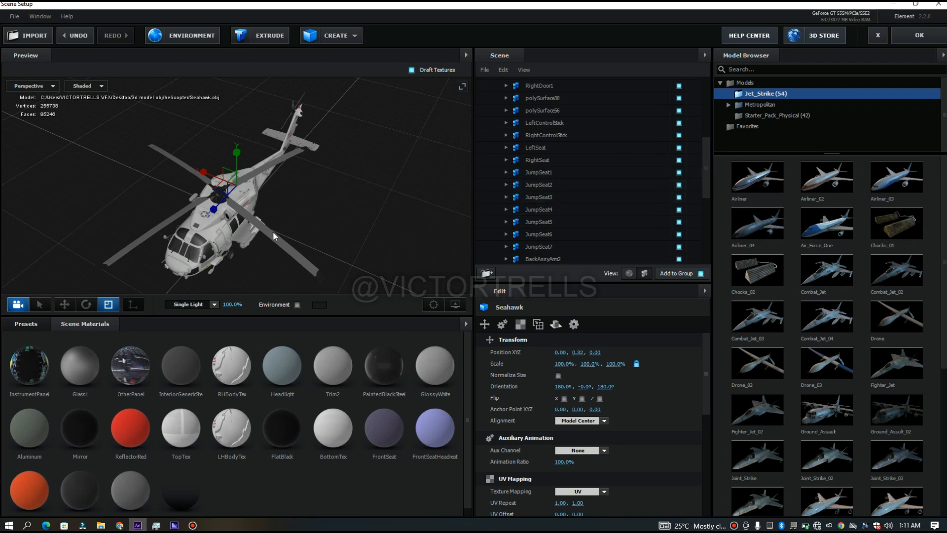
Step: Select the helicopter's TopRotor mesh and assign its auxiliary animation to Channel 1
mouse_move(373, 214)
left_mouse_down()
mouse_move(379, 183)
mouse_move(389, 218)
left_mouse_up()
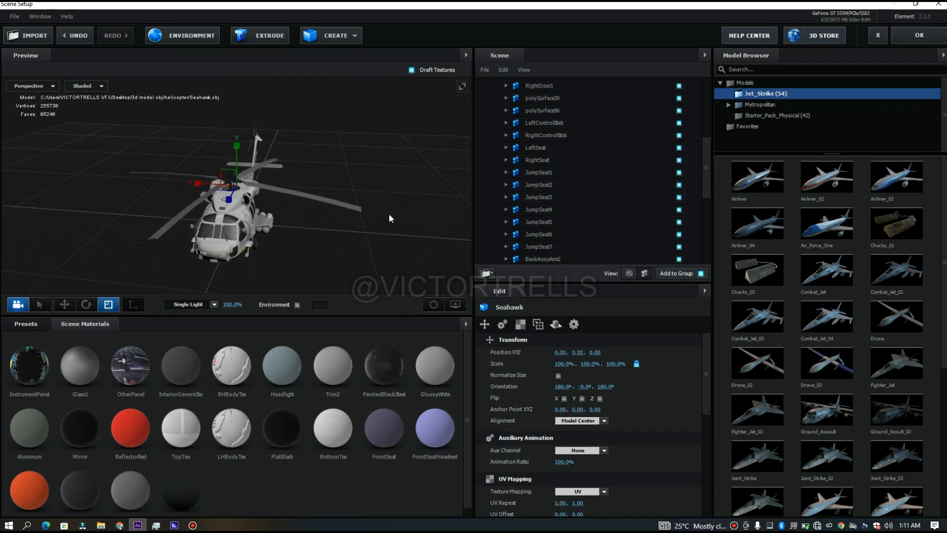
left_click(336, 205)
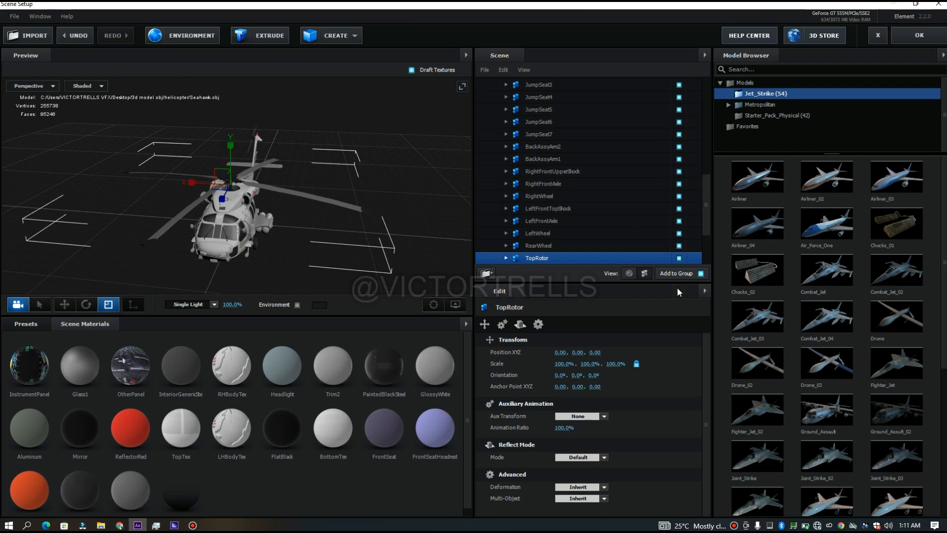
left_click_drag(706, 222, 706, 235)
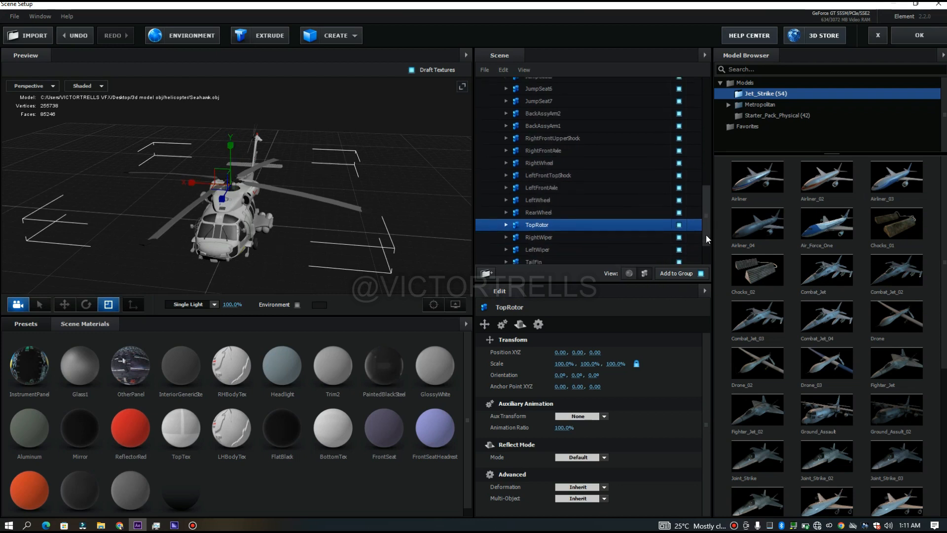
right_click(532, 225)
mouse_move(584, 238)
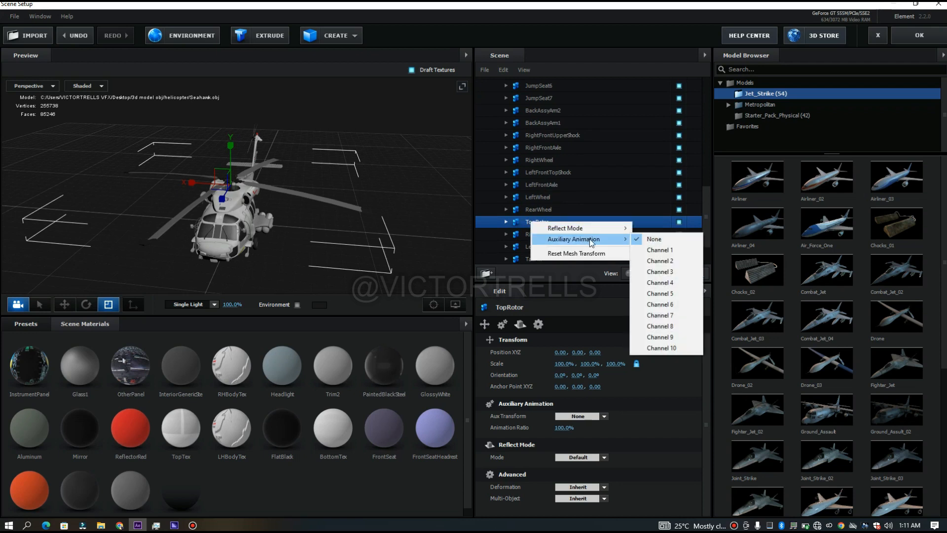
left_click(656, 251)
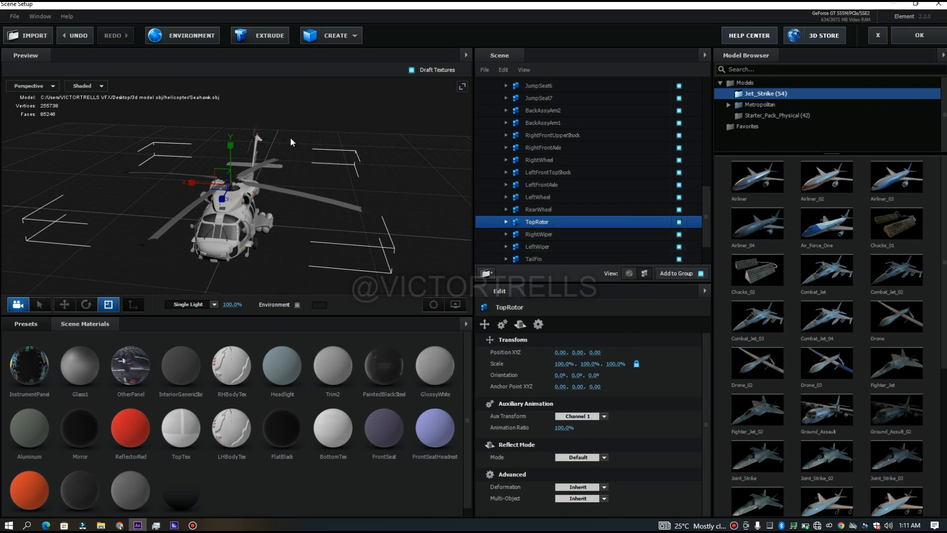
Step: Select the helicopter's TailRotor mesh and assign its auxiliary animation to Channel 2
left_click_drag(267, 129, 196, 122)
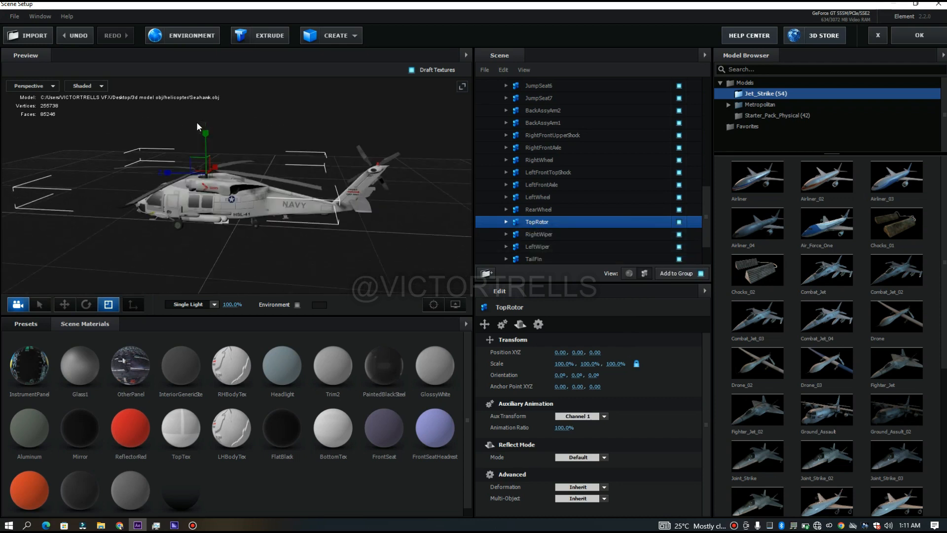
left_click(362, 154)
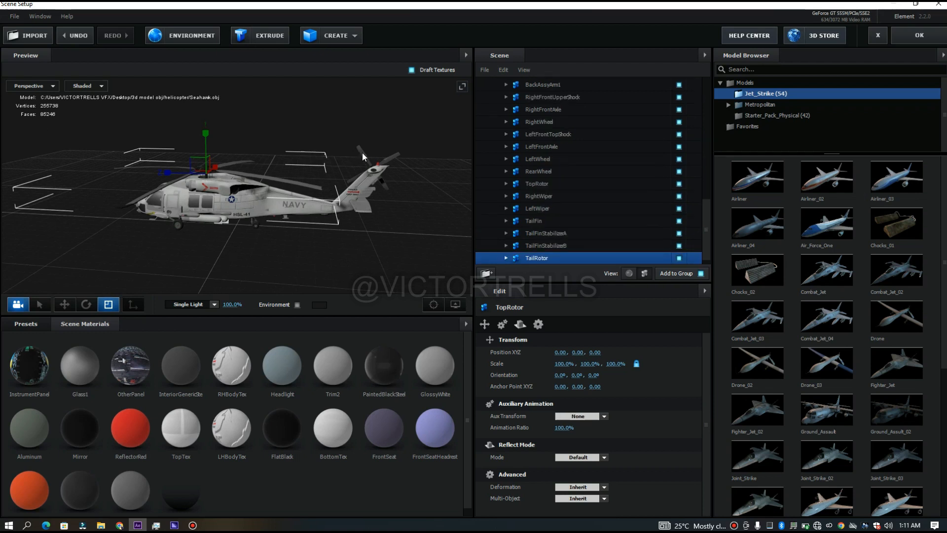
right_click(546, 256)
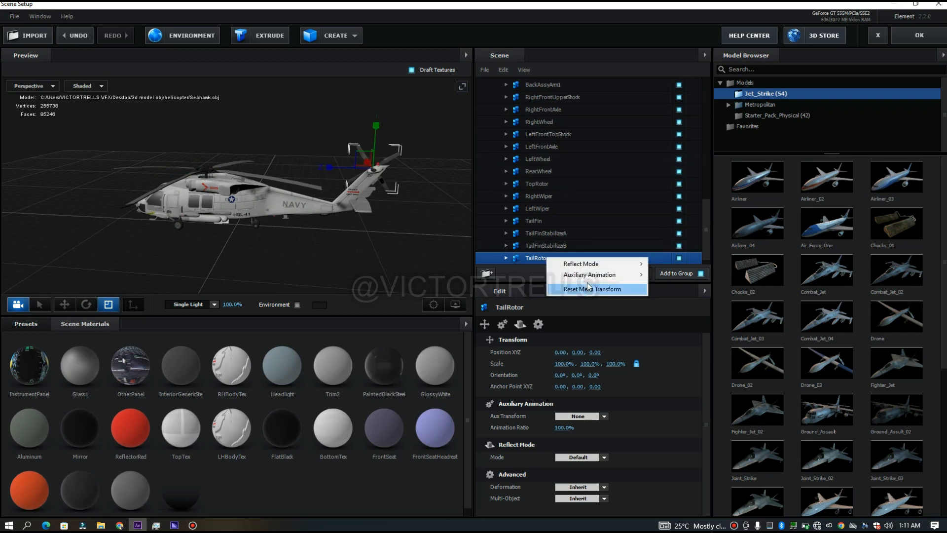
mouse_move(589, 276)
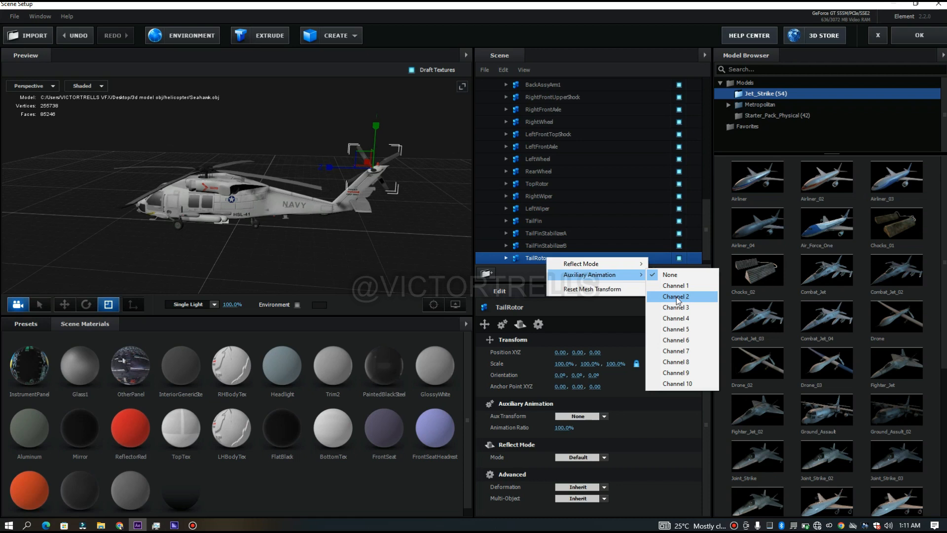
left_click(676, 296)
Step: Collapse the Seahawk's part list and select the whole Seahawk model
left_click_drag(703, 213, 720, 78)
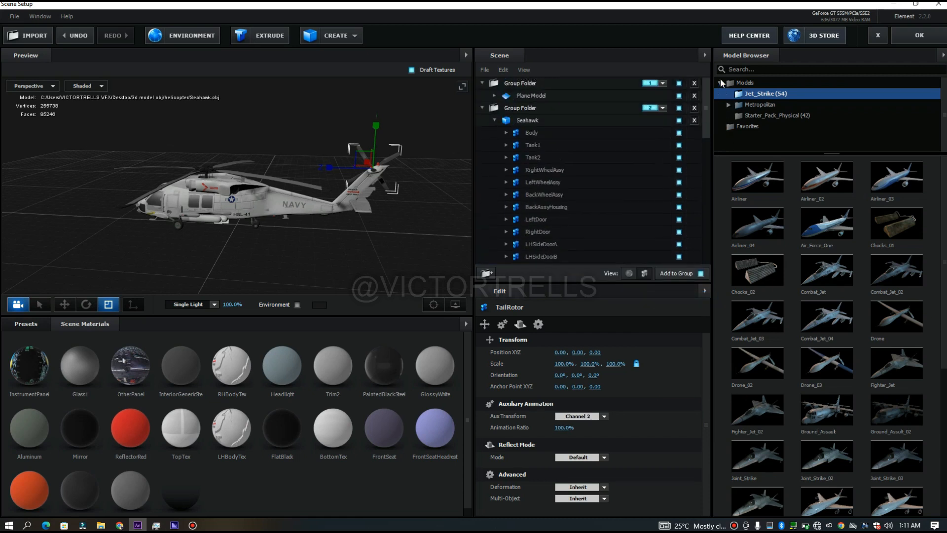
left_click(493, 120)
left_click(546, 119)
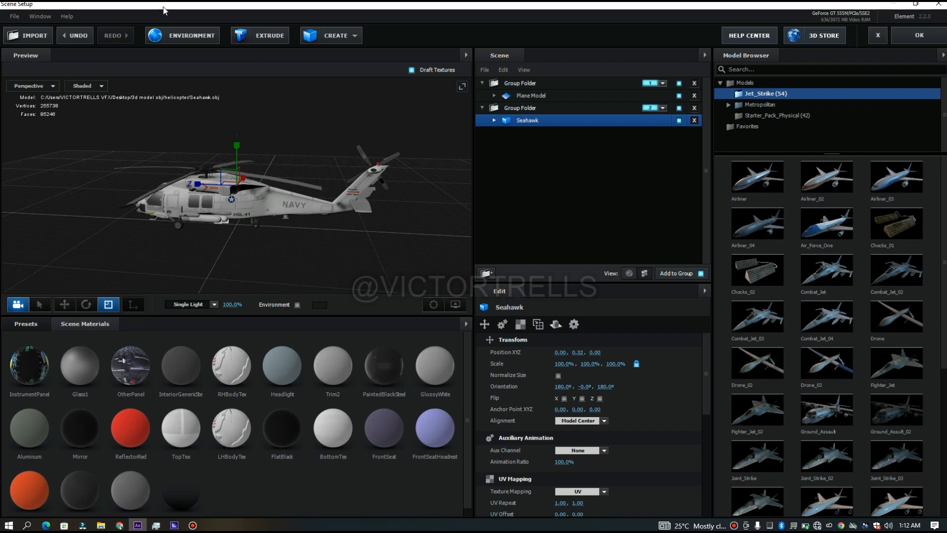
Step: Adjust the brightness of the scene's environment texture and accept the scene setup changes
left_click(182, 35)
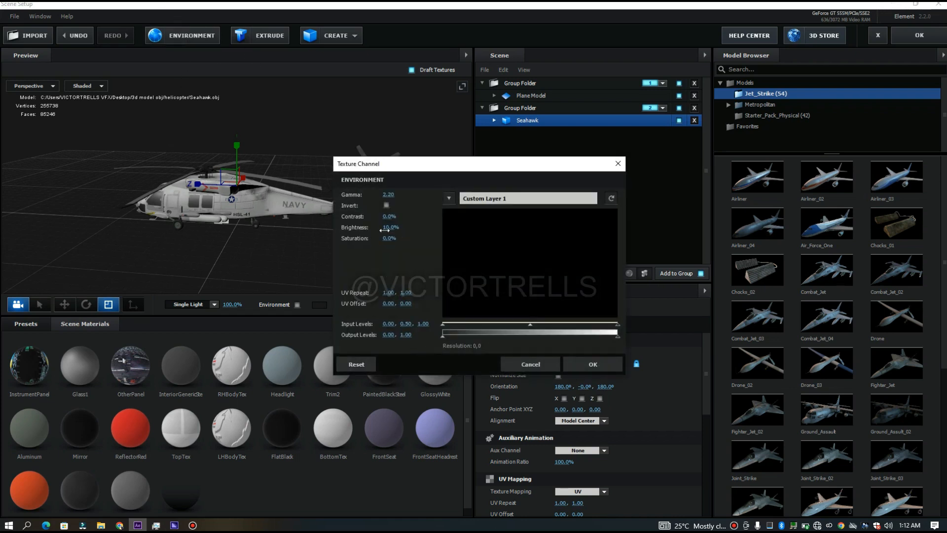
left_click_drag(388, 227, 397, 227)
left_click(583, 364)
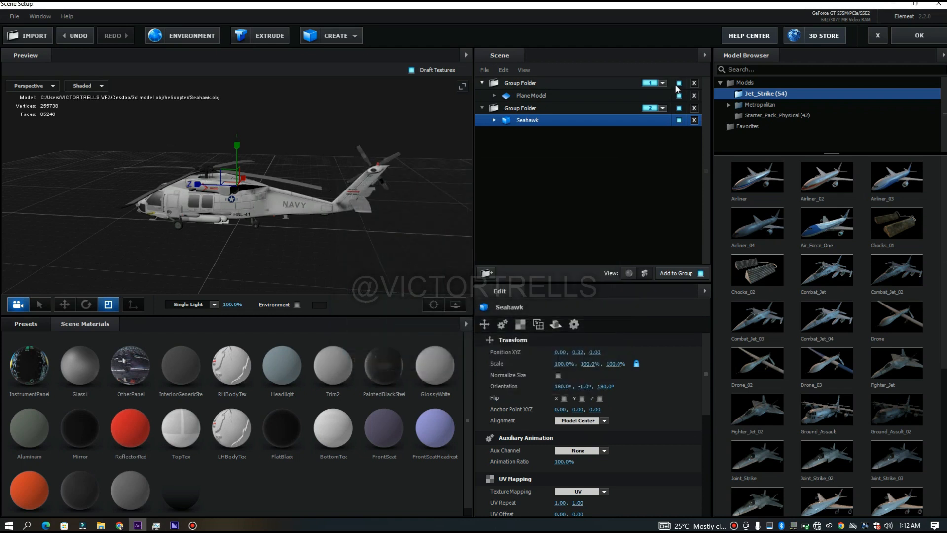
left_click(915, 31)
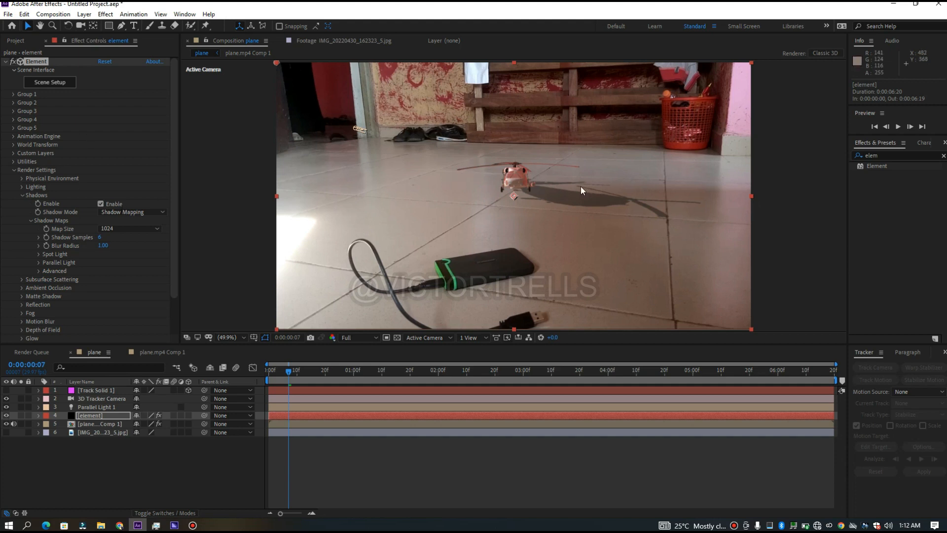
Step: Create a group null for Group 2 from the Element effect's group utilities
left_click(14, 103)
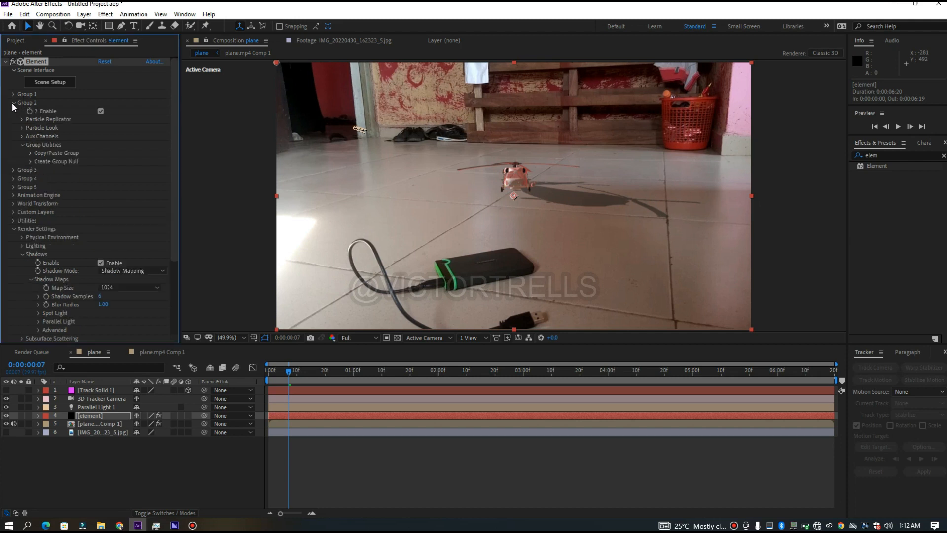
left_click(30, 161)
left_click(59, 174)
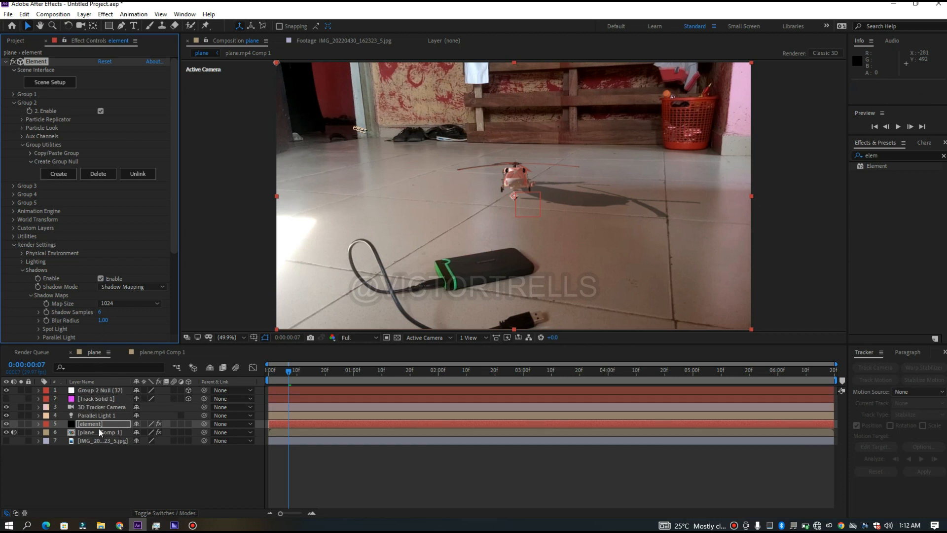
left_click(111, 424)
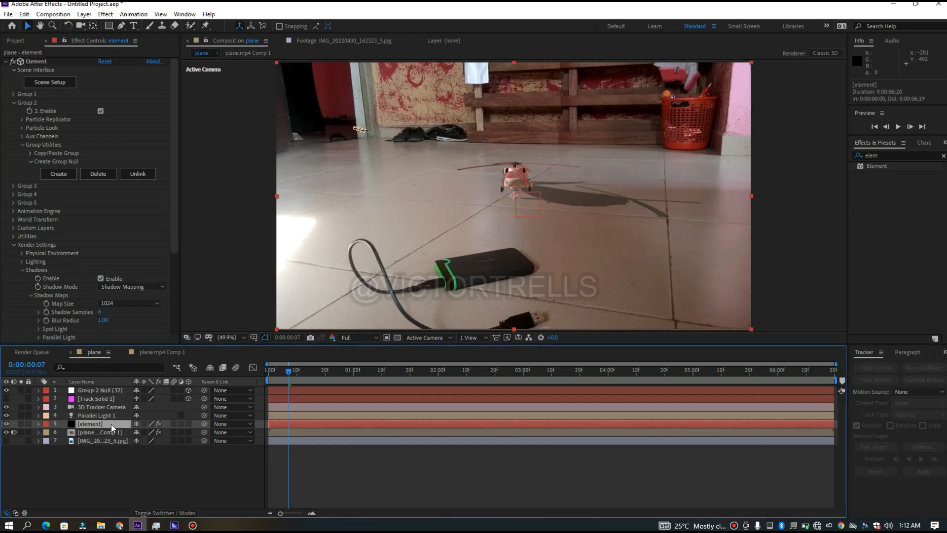
key("r")
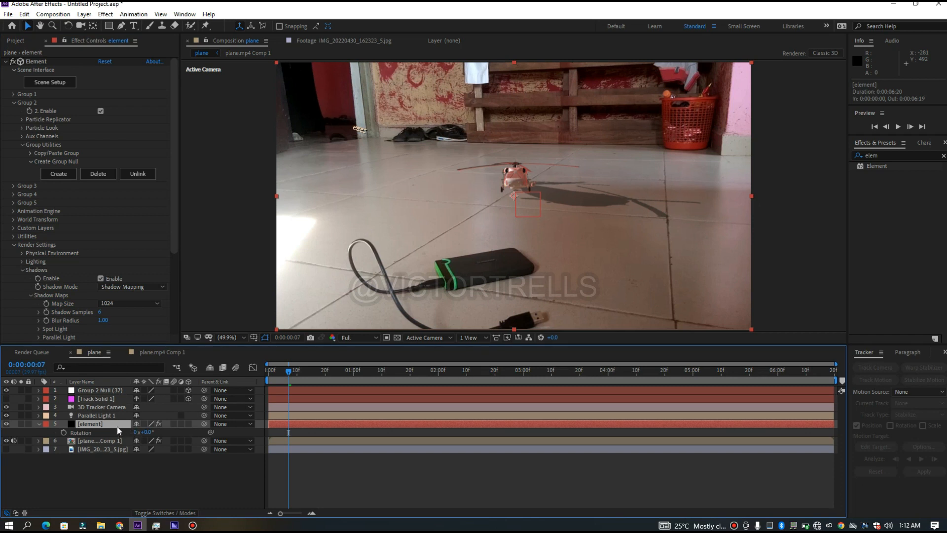
key("r")
Step: Set the Group 2 null's Y orientation to 105° and raise it slightly to a Y position of 528
left_click(107, 392)
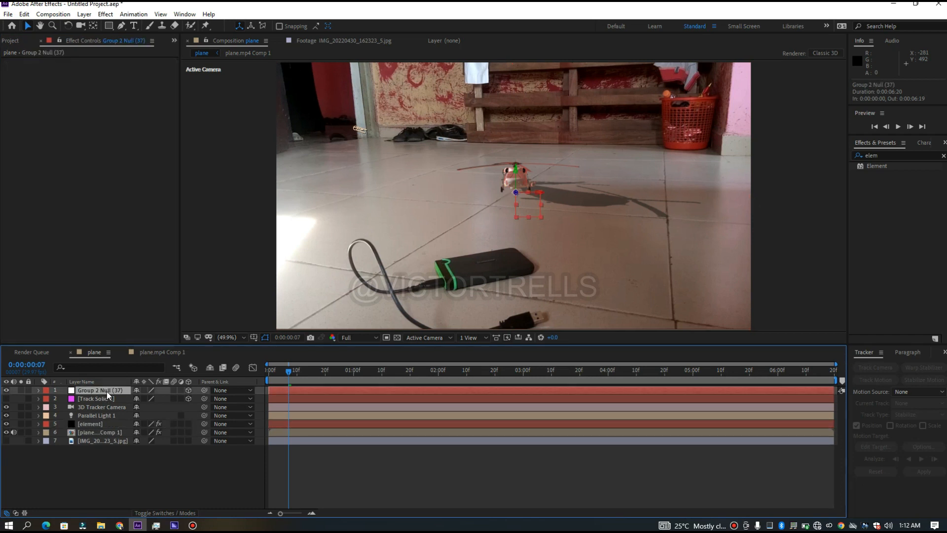
key("r")
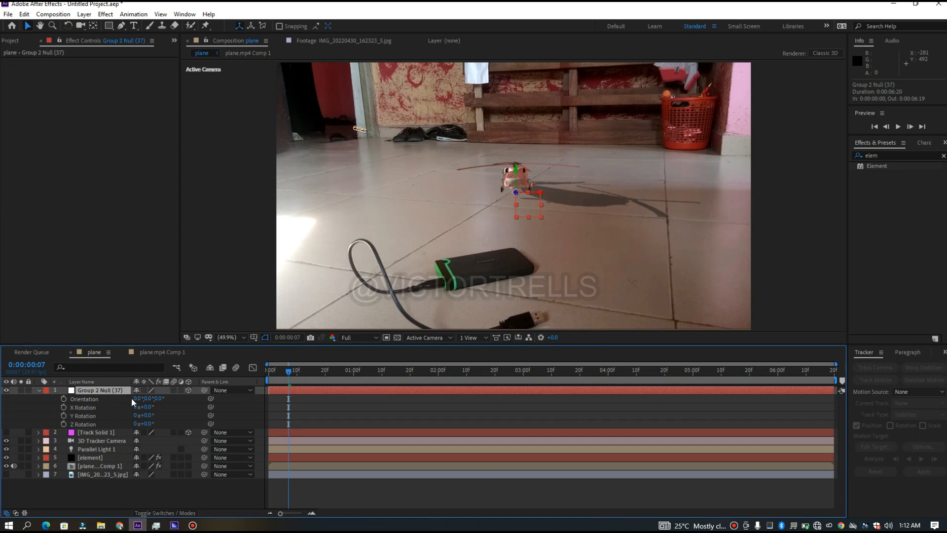
left_click_drag(146, 402, 184, 404)
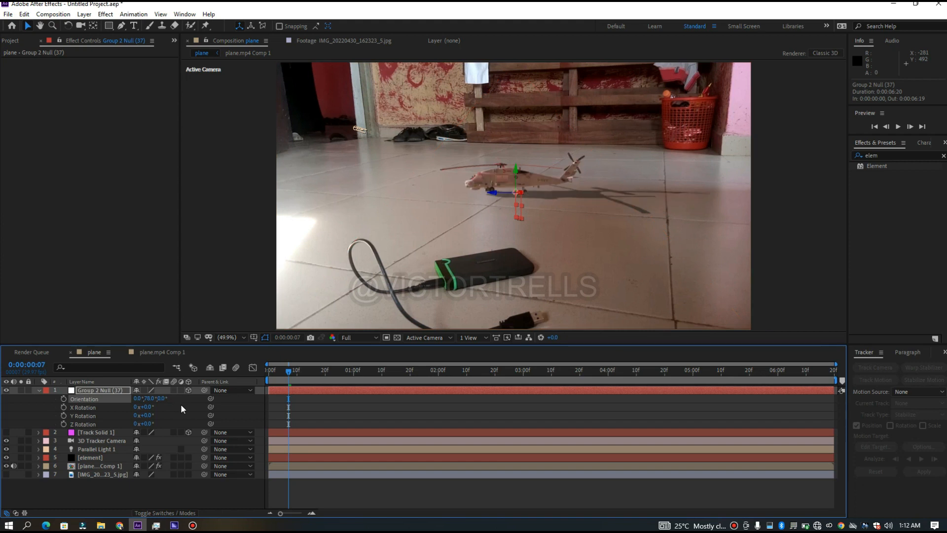
left_click_drag(148, 399, 159, 402)
left_click(148, 399)
type("105")
key("Return")
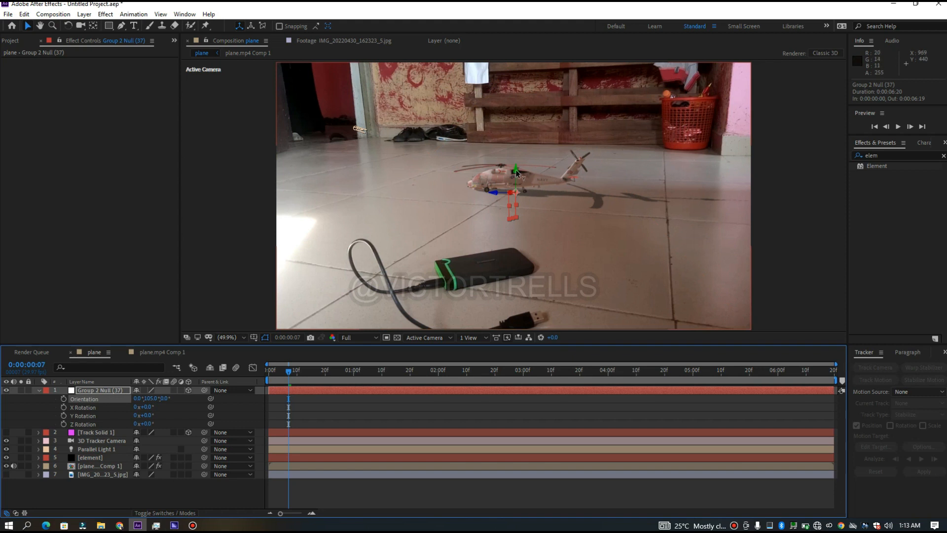
left_click_drag(515, 174, 516, 168)
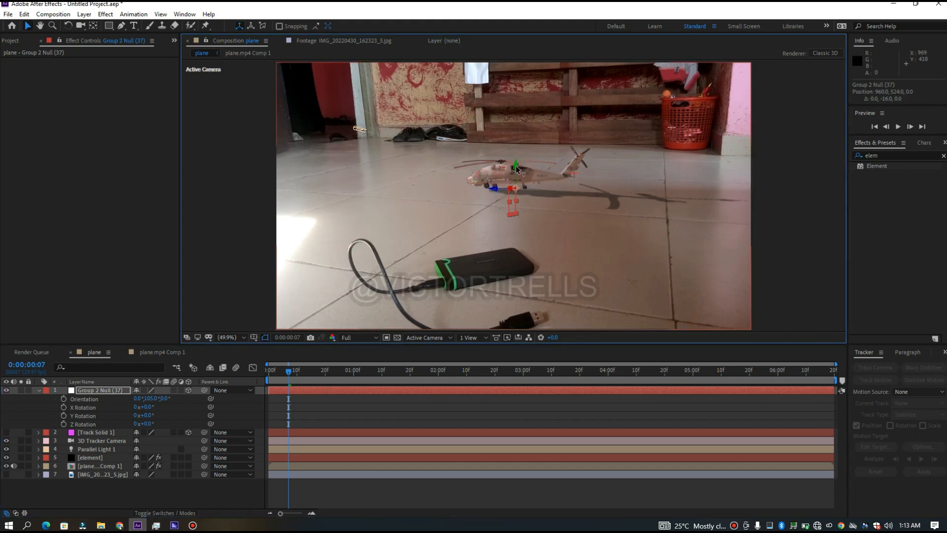
left_click_drag(517, 169, 517, 172)
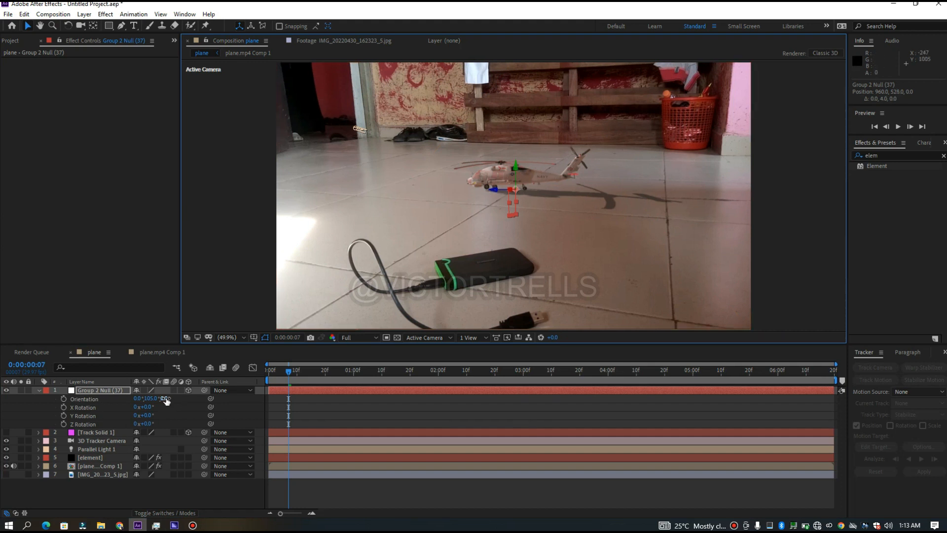
Step: Tilt the Group 2 null to an orientation of 7° in X, 108° in Y and 13° in Z
left_click_drag(165, 398, 166, 399)
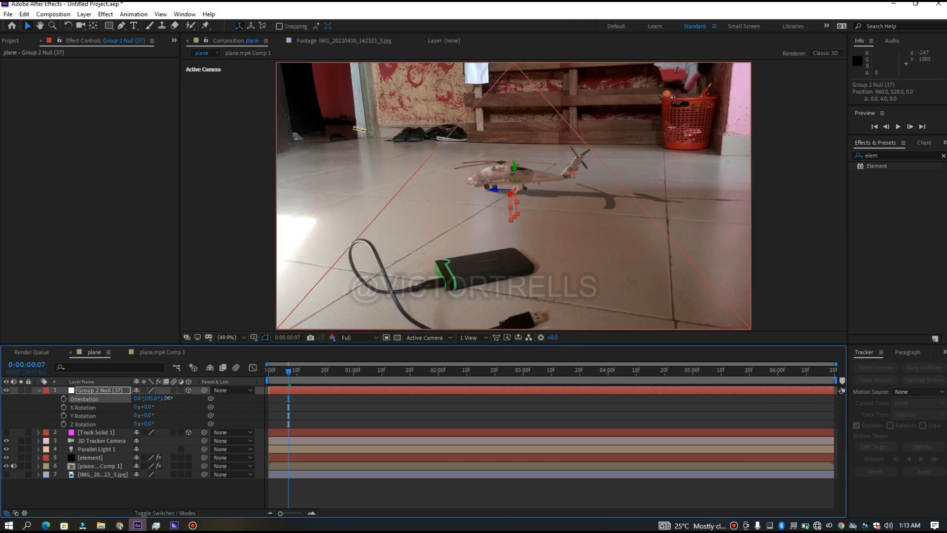
left_click(167, 398)
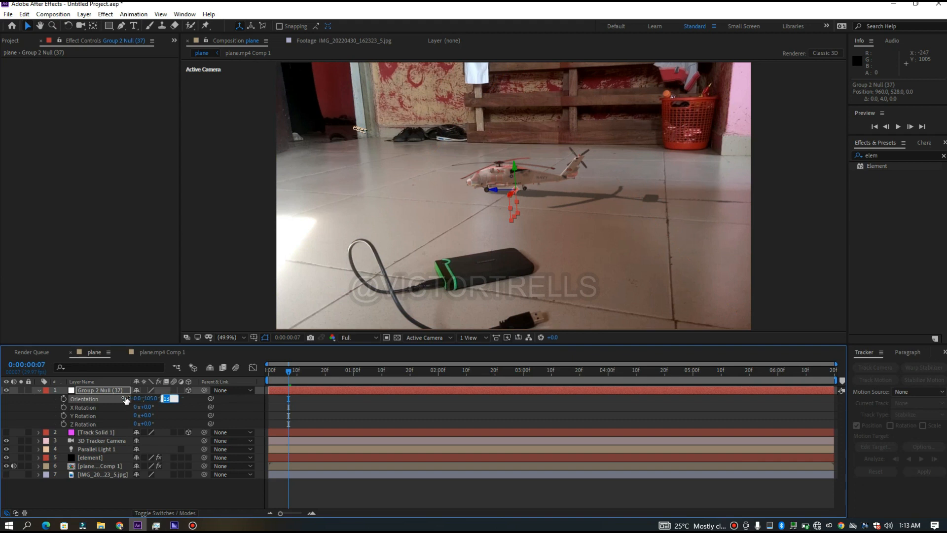
left_click(191, 411)
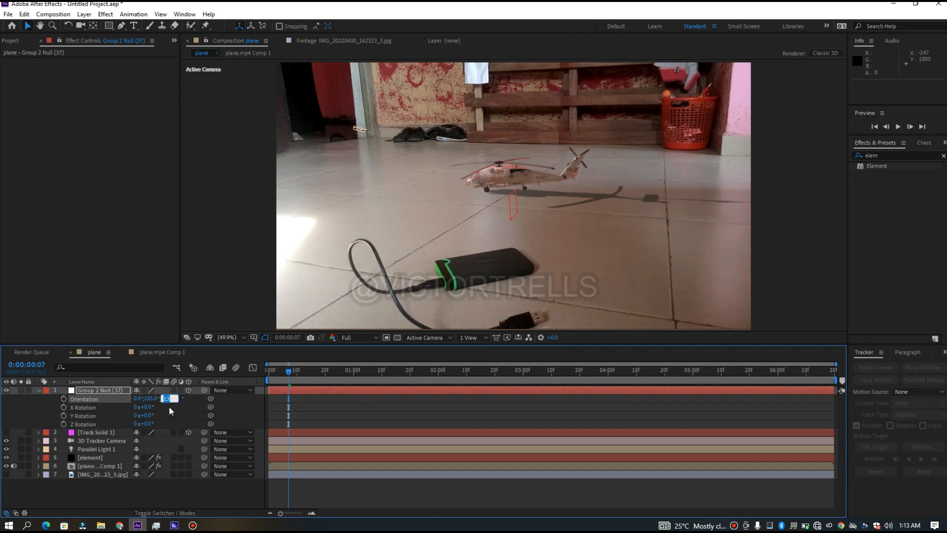
left_click(138, 399)
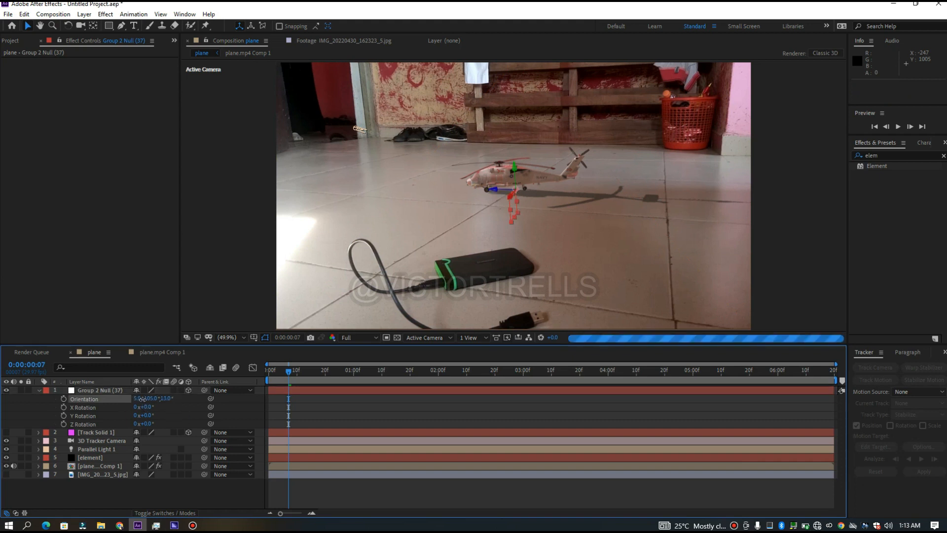
left_click_drag(140, 399, 151, 398)
left_click(151, 398)
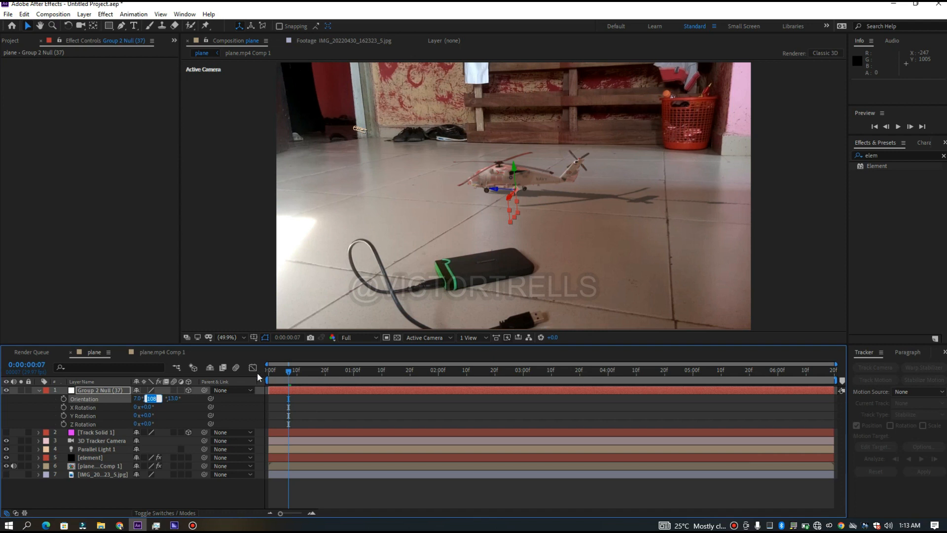
key("Return")
Step: Return to the first frame and expose the Channel 1 rotation settings of Group 2 on the element layer
key("Home")
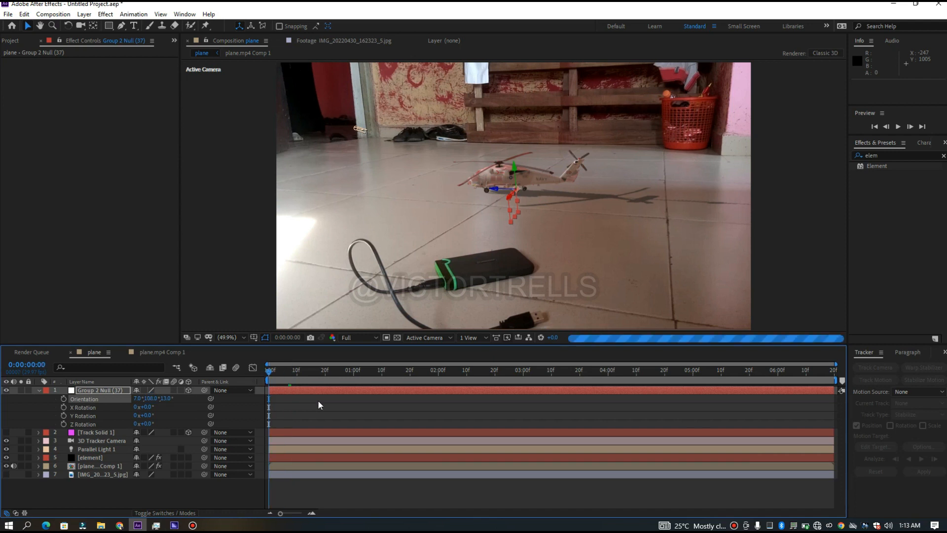
left_click(318, 401)
left_click(294, 389)
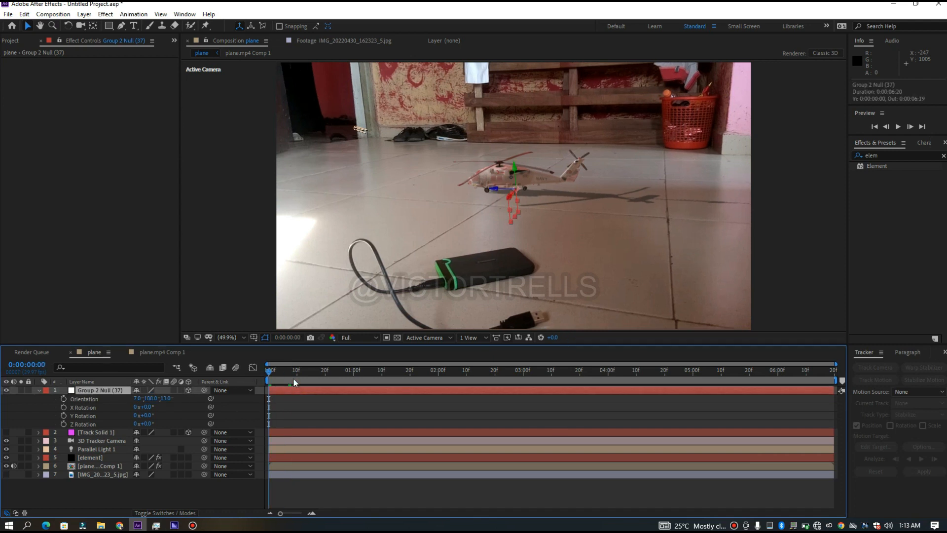
left_click(11, 40)
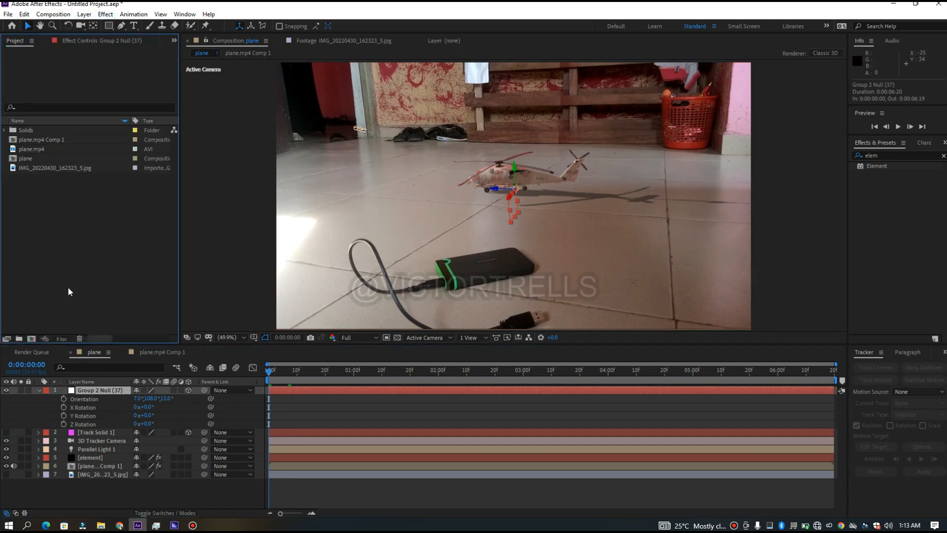
left_click(91, 459)
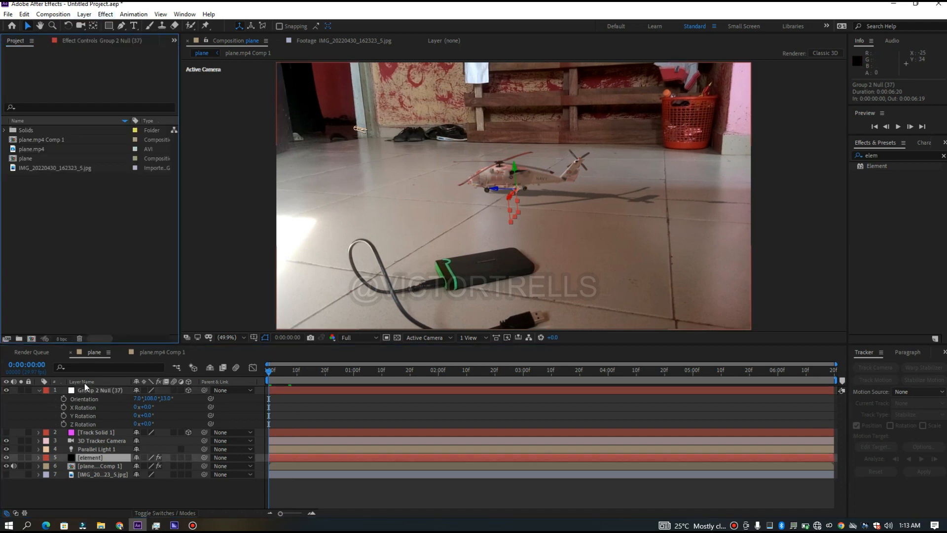
left_click(91, 41)
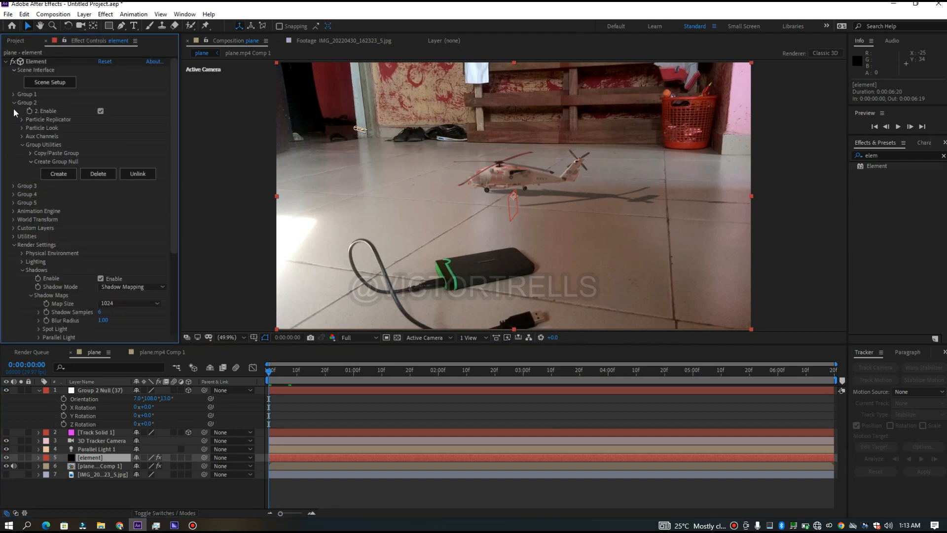
left_click(21, 137)
left_click(27, 143)
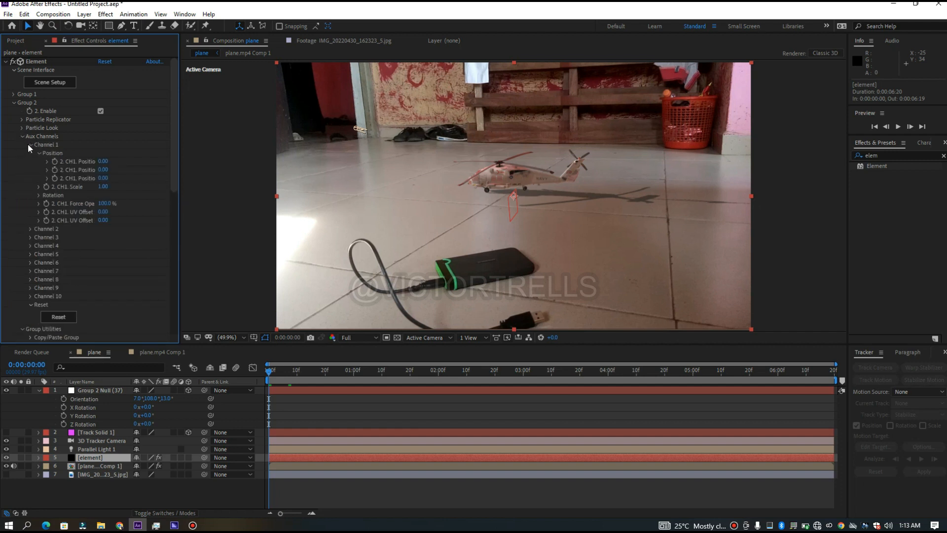
left_click(38, 195)
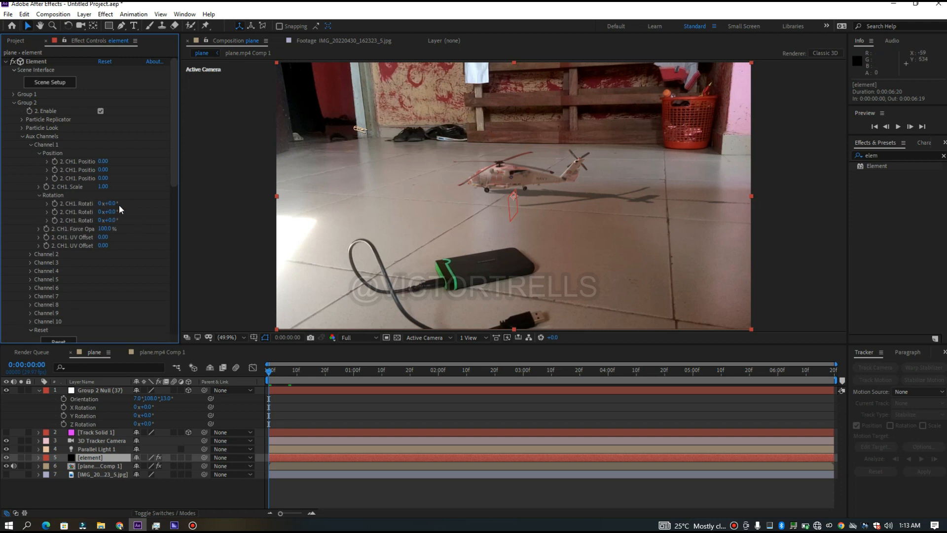
Step: Try an X rotation of 50° on Group 2's Channel 1, undo it, and set the Y rotation to 63°
left_click_drag(115, 204, 140, 204)
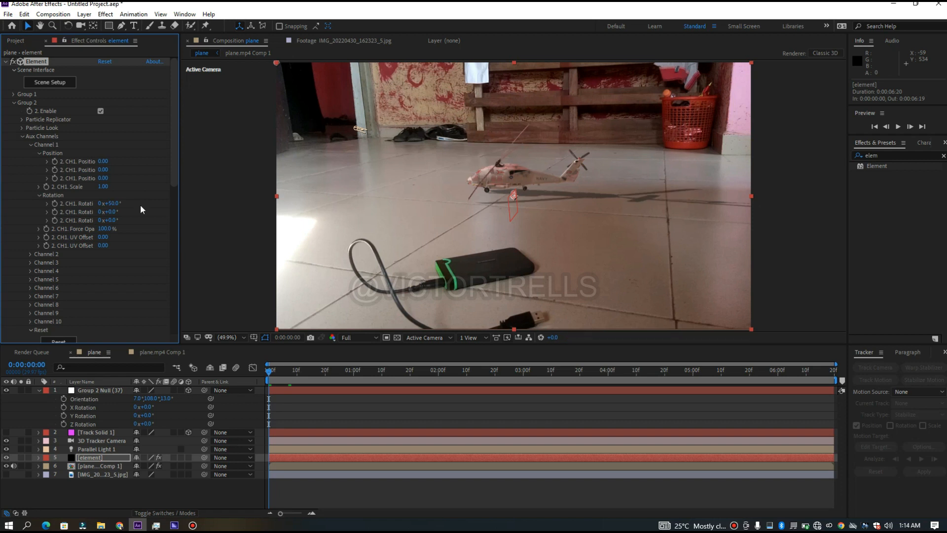
key("ctrl+z")
left_click_drag(126, 211, 140, 207)
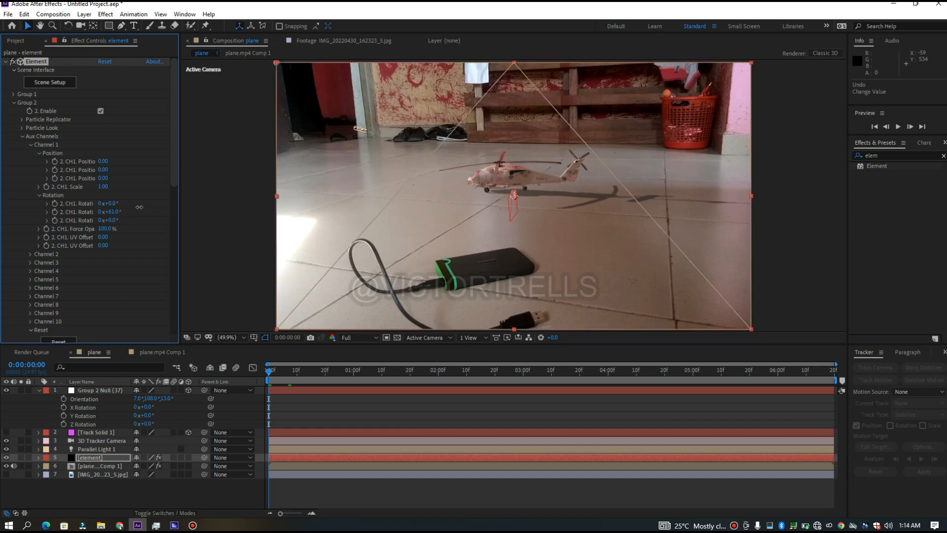
left_click_drag(139, 207, 139, 206)
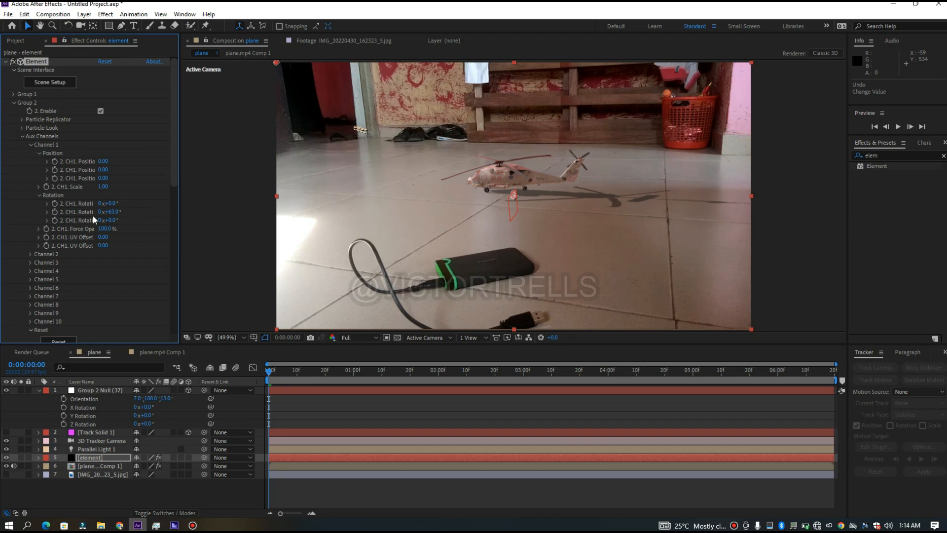
Step: Add the expression time*1700 to the Channel 1 Y rotation of Group 2 in the Element effect
left_click(54, 212, "alt")
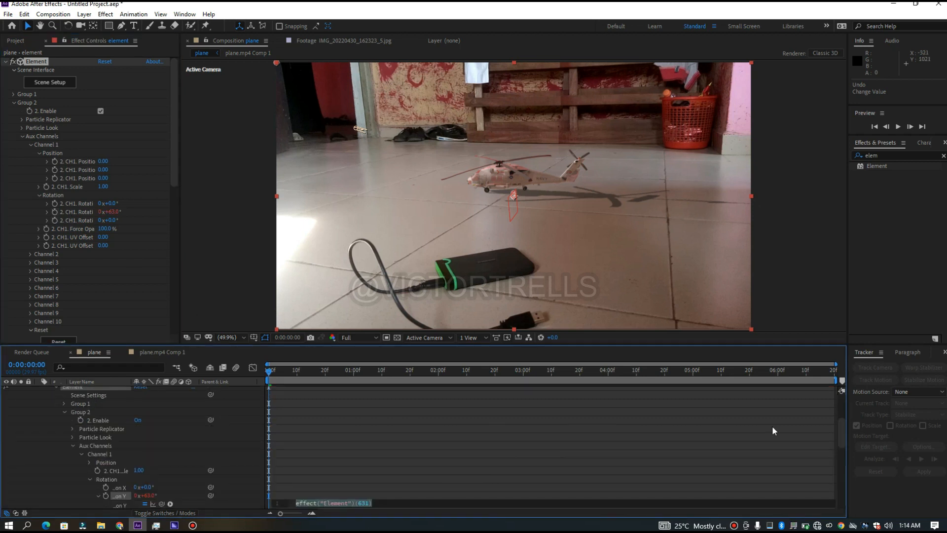
left_click_drag(842, 435, 842, 451)
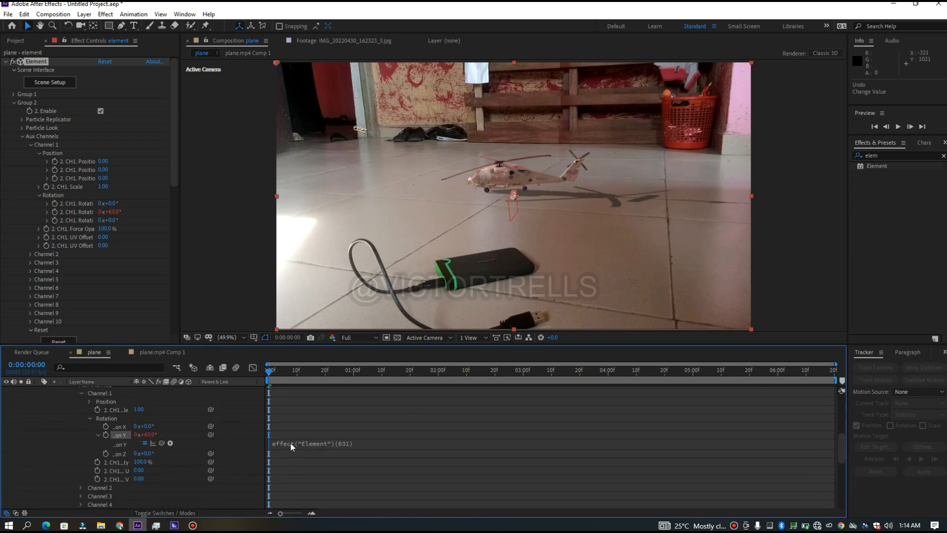
left_click(289, 442)
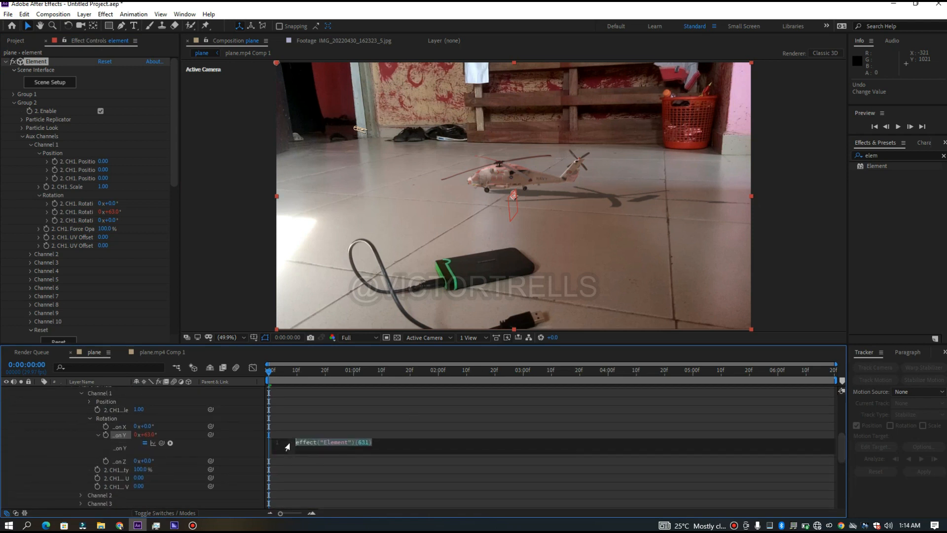
type("time")
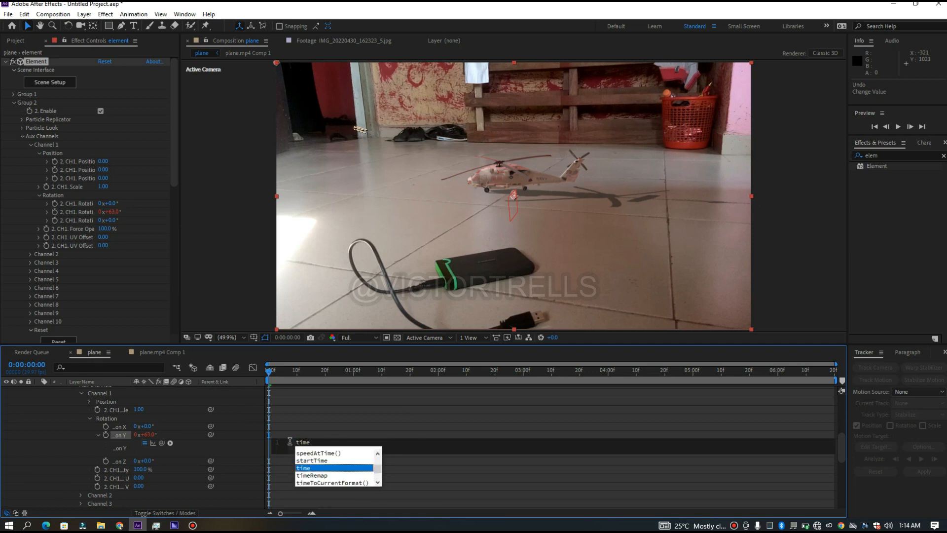
type("*")
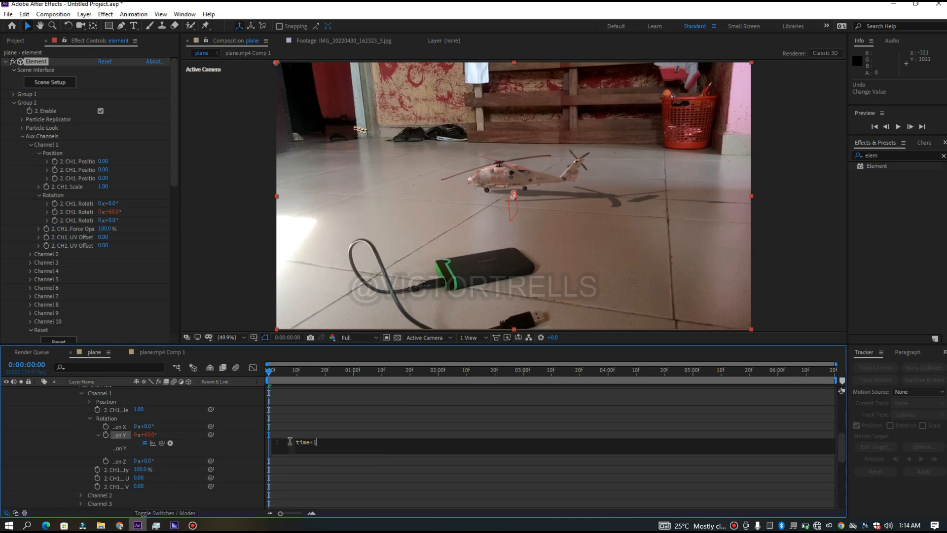
type("1700")
key("ctrl+a")
left_click(244, 372)
Step: Play back the composition from the start to check the main rotor's spin
key("space")
key("space")
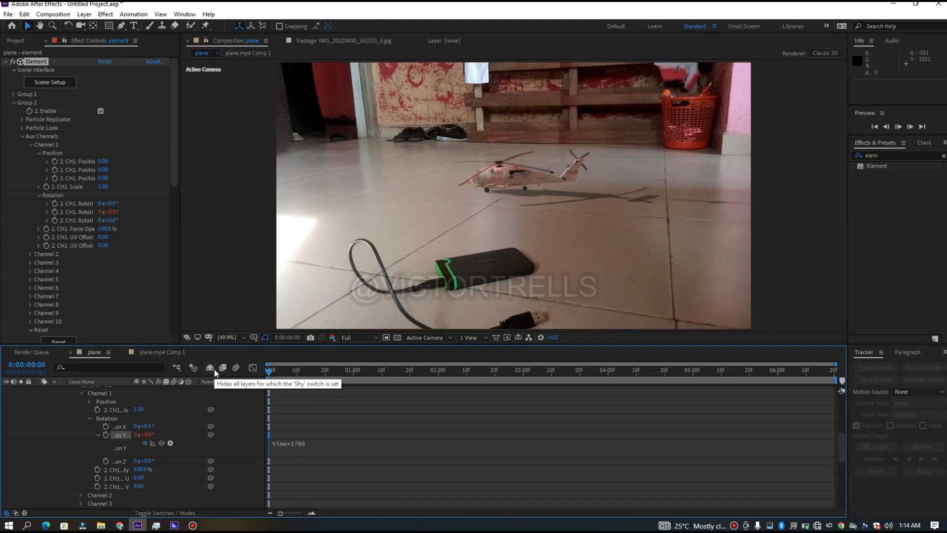
key("space")
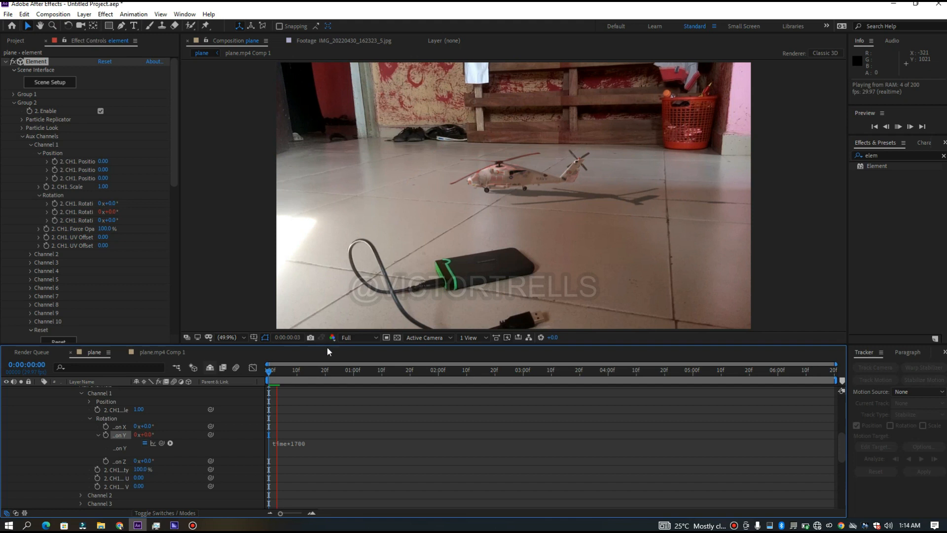
Step: Lower the preview resolution to Quarter and replay the rotor animation from the start
left_click(357, 338)
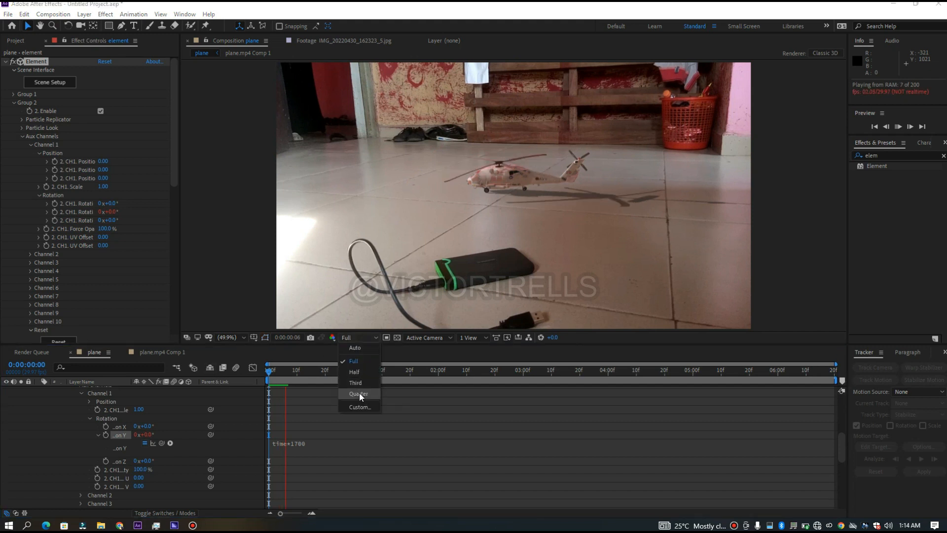
left_click(359, 393)
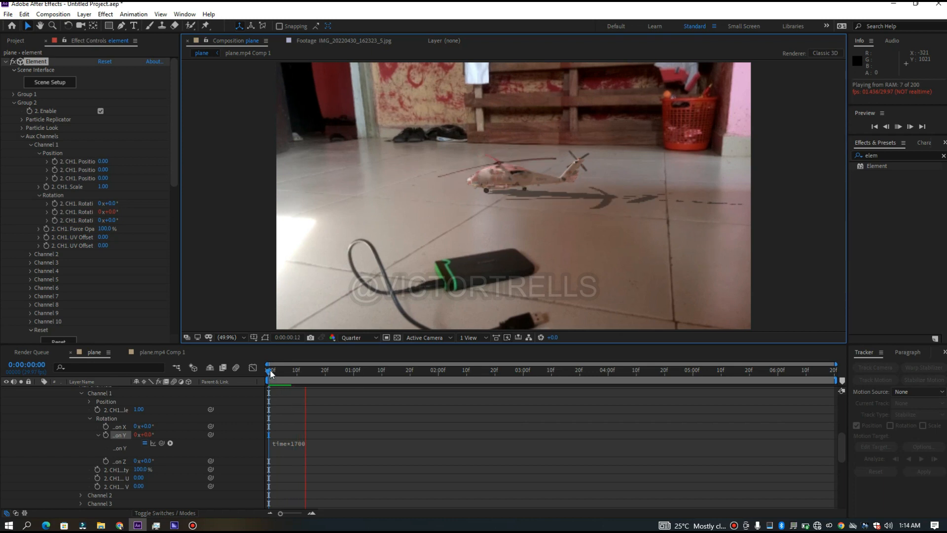
left_click(253, 370)
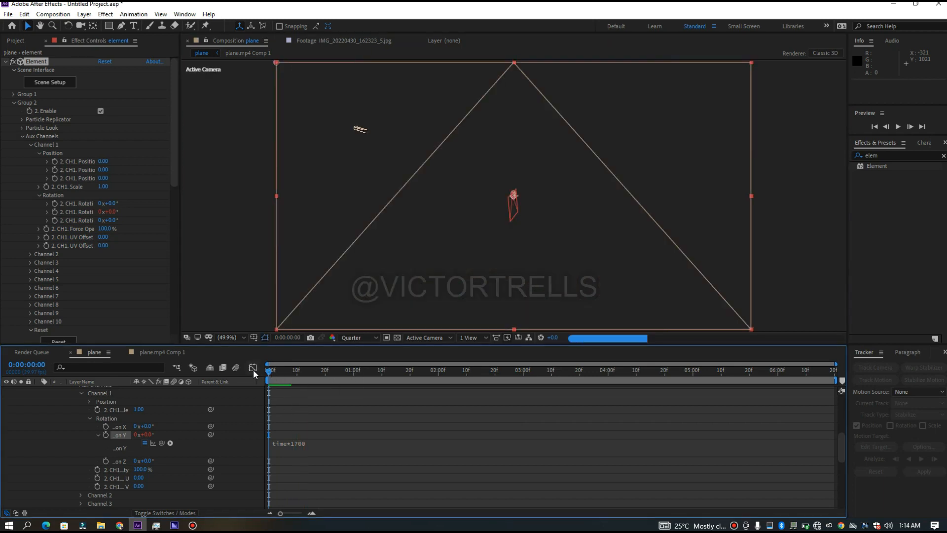
key("space")
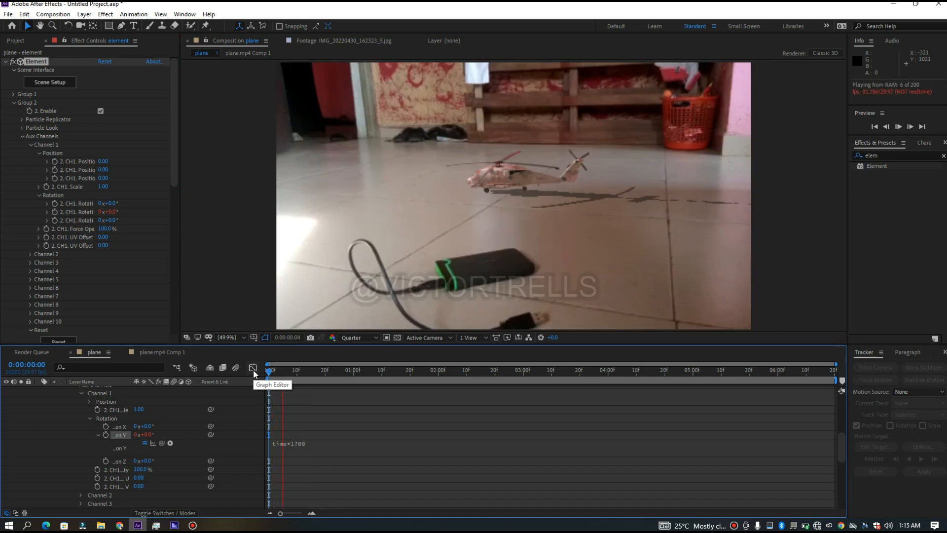
left_click(262, 365)
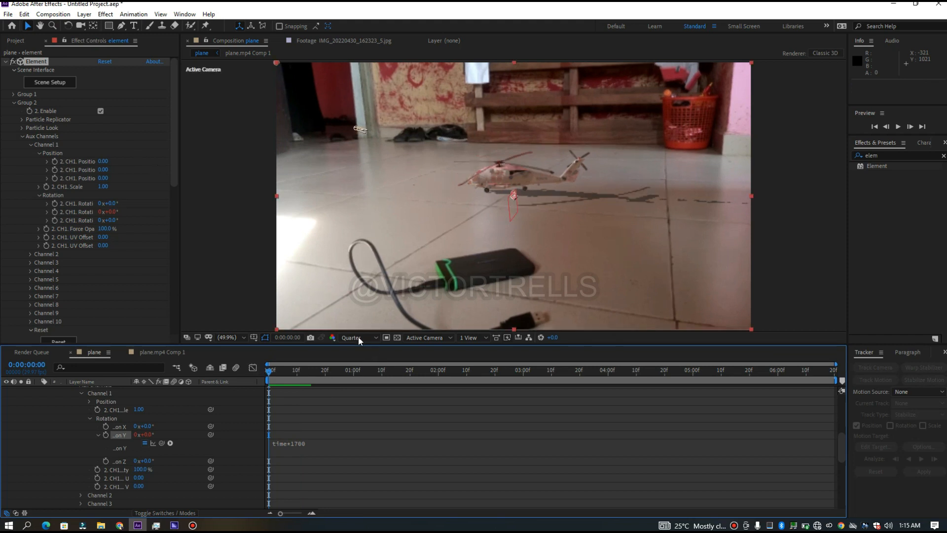
Step: Set the composition's preview resolution to Half
right_click(363, 376)
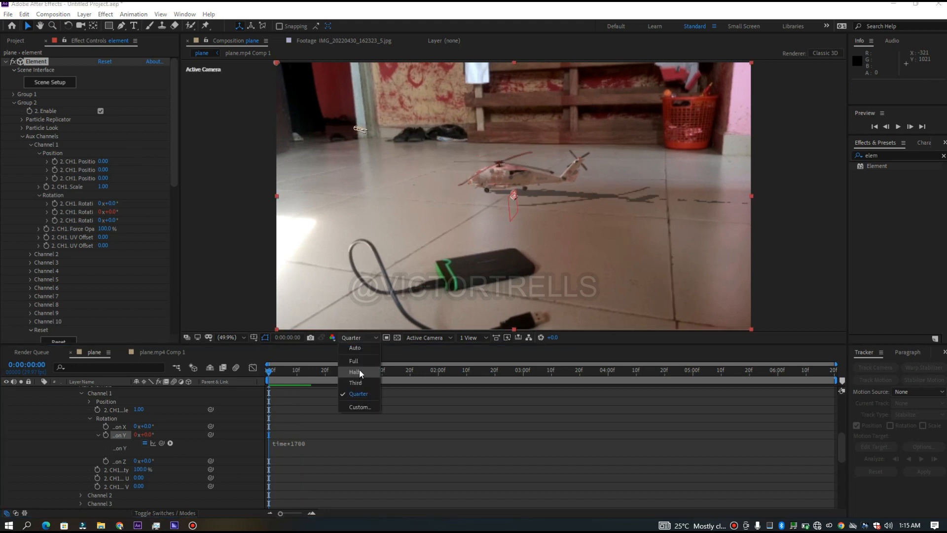
left_click(88, 94)
key("ctrl+shift+j")
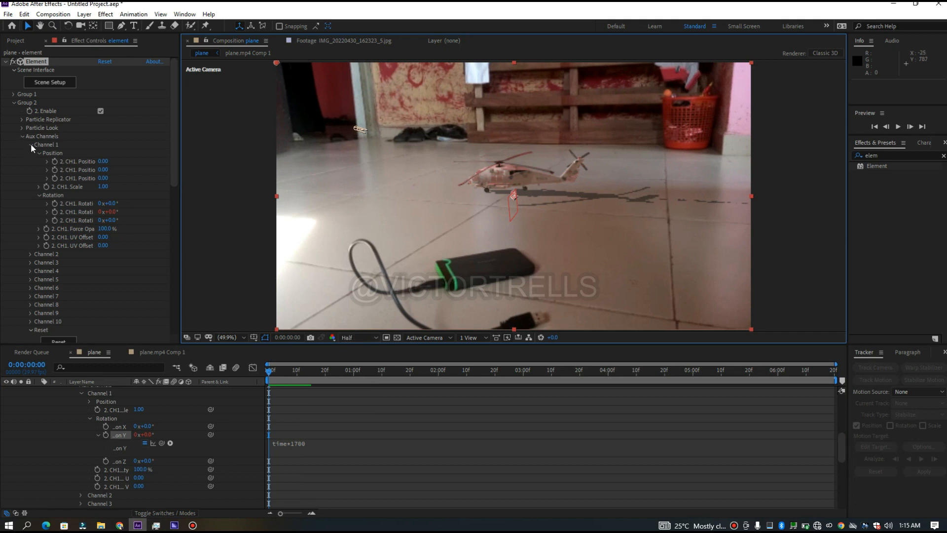
Step: Add the expression time*1700 to the Channel 2 X rotation of Group 2 to spin the helicopter's tail rotor
left_click(29, 143)
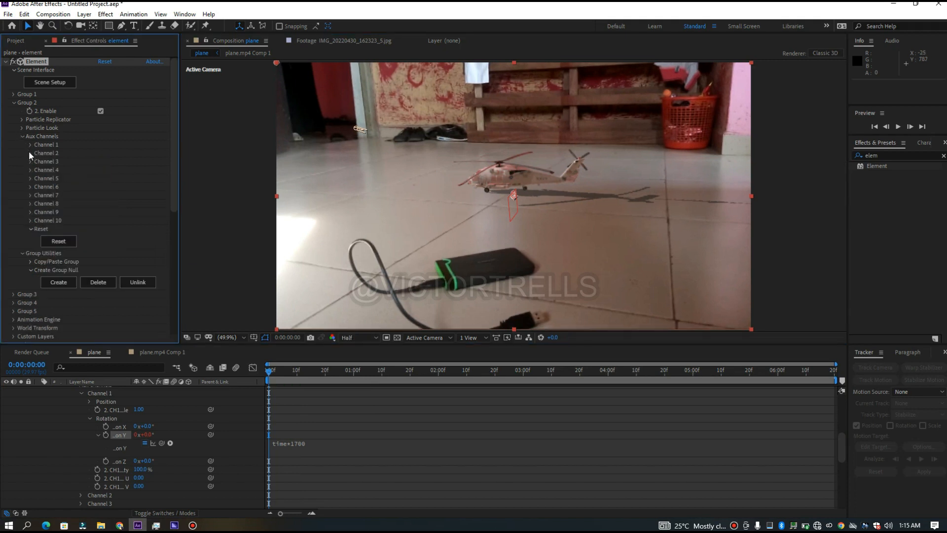
left_click(30, 153)
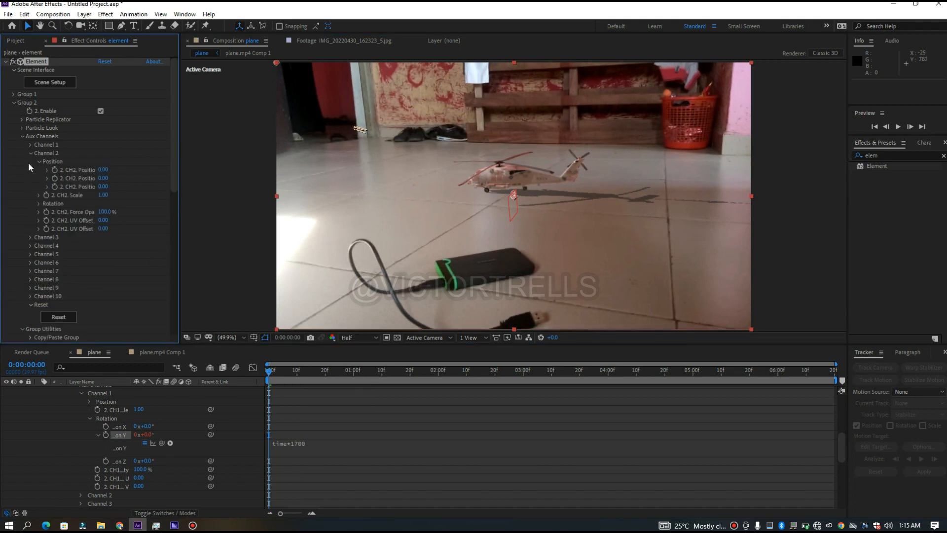
left_click(39, 204)
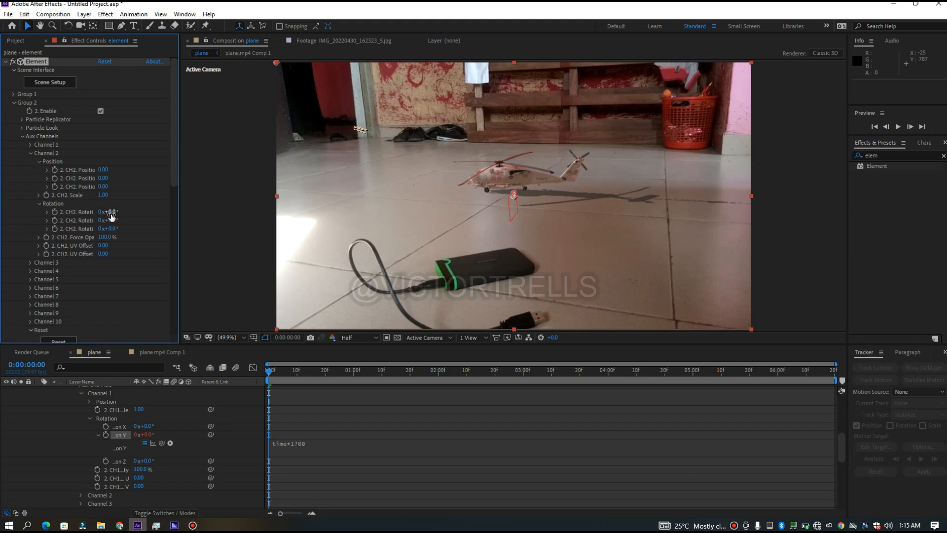
left_click(131, 221)
left_click_drag(132, 221, 131, 226)
left_click_drag(102, 211, 133, 209)
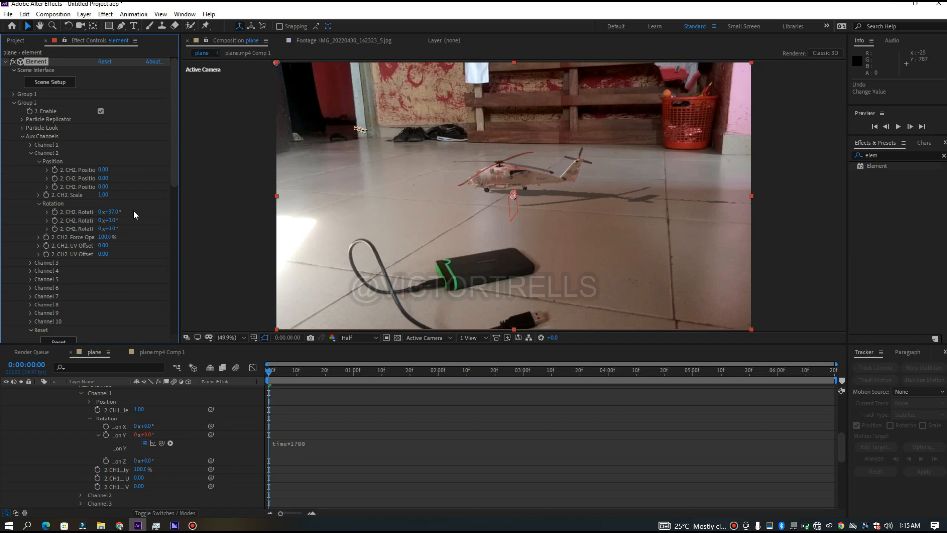
left_click(57, 210, "alt")
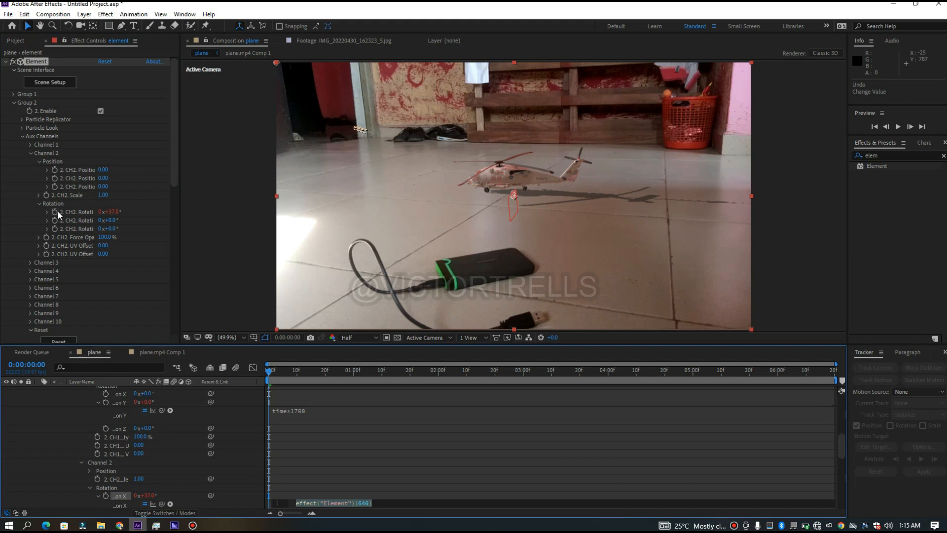
type("time*1700")
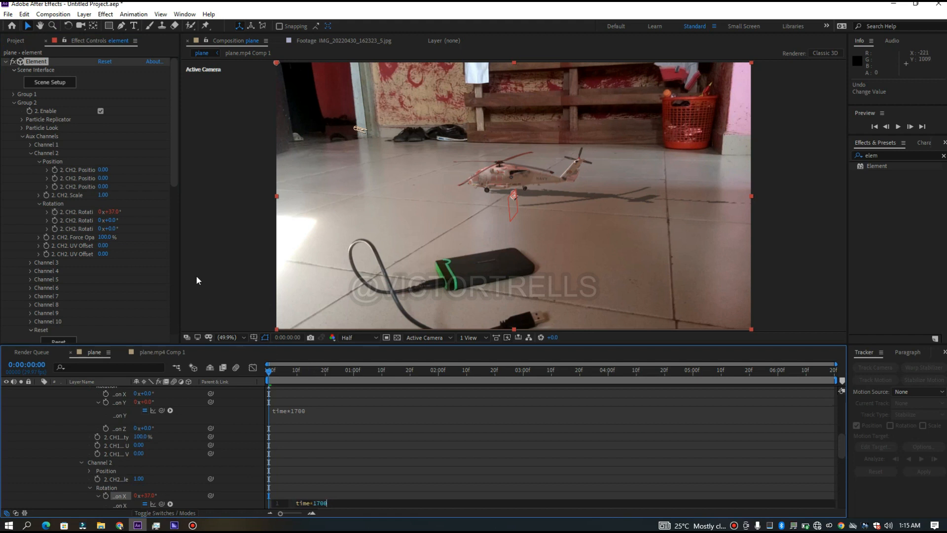
left_click(313, 378)
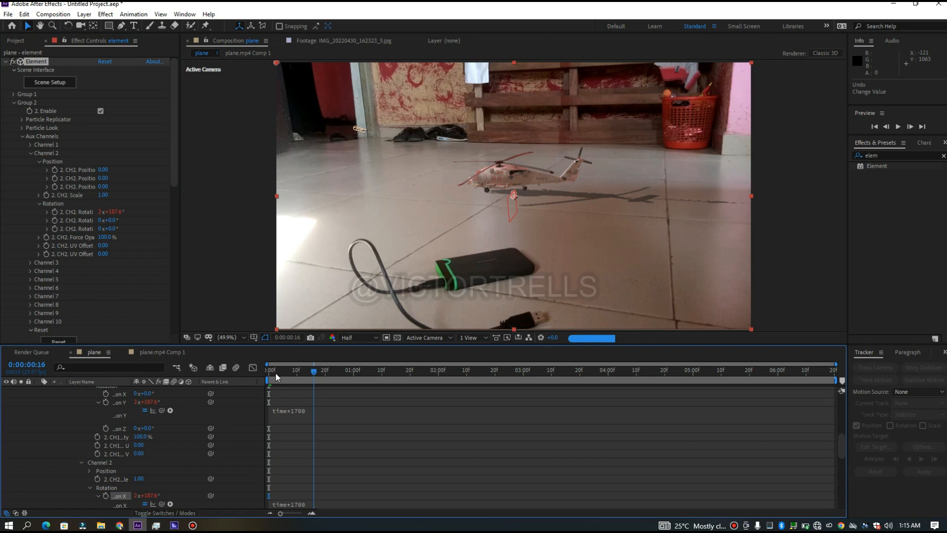
Step: Play back the composition from the start to check both rotors, and scrub to 0:00:01:26
key("space")
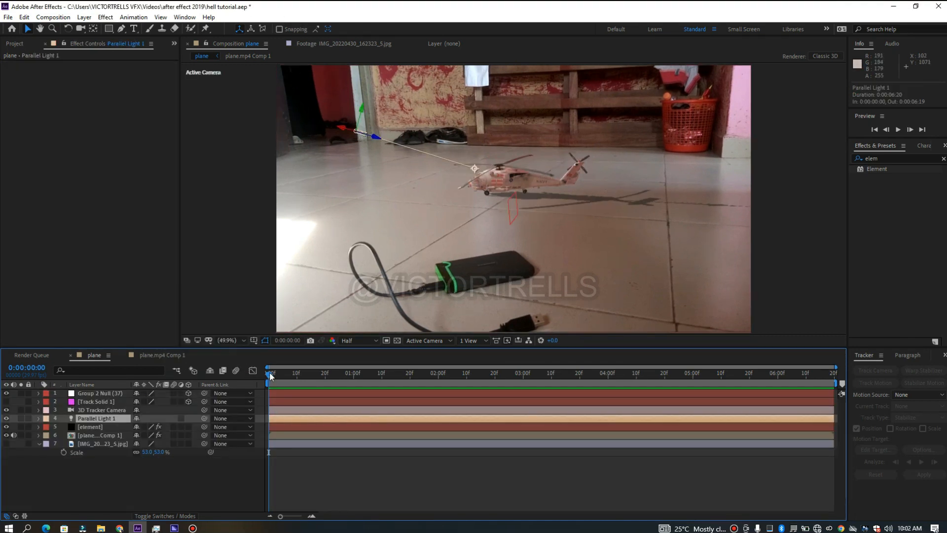
key("space")
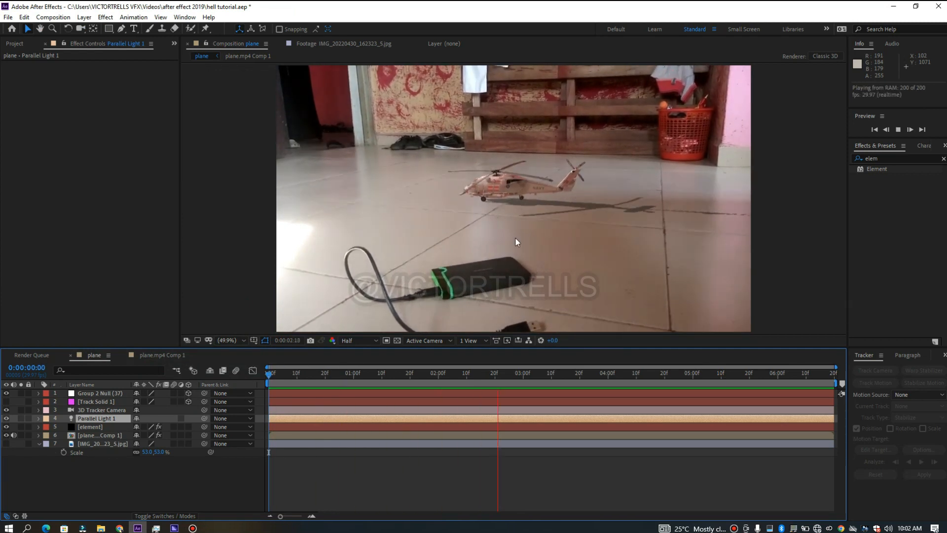
left_click_drag(271, 374, 427, 374)
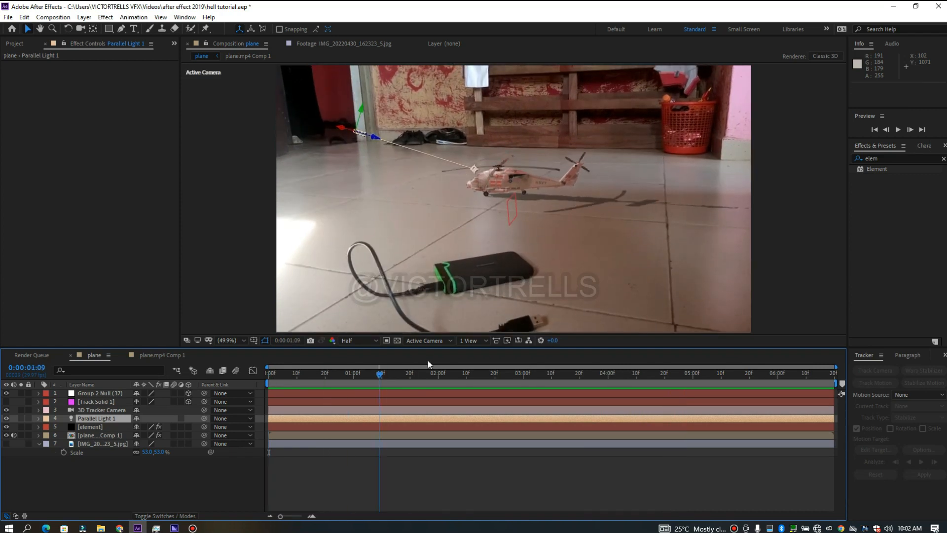
Step: Set the Z orientation of the Group 2 Null to 11°, leaving its Y orientation at 108°
left_click(94, 401)
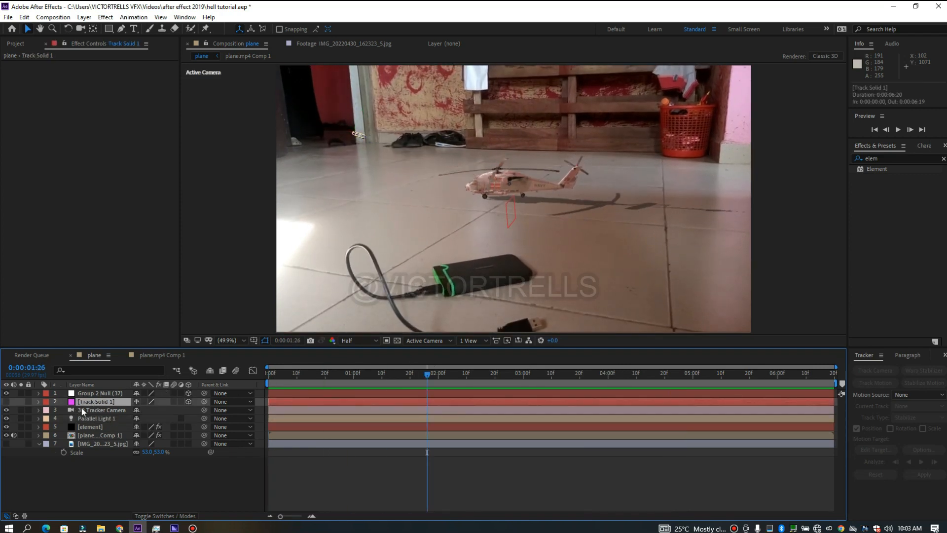
left_click(100, 392)
key("r")
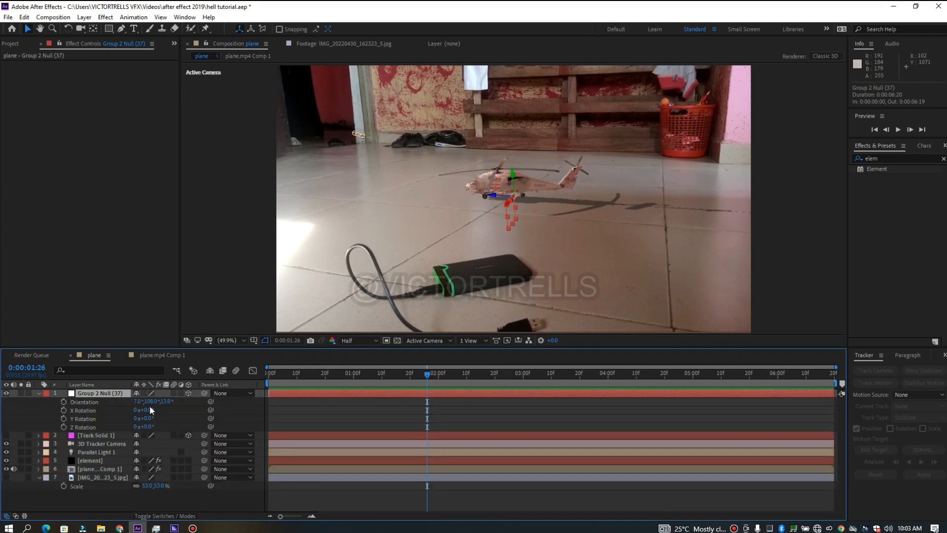
left_click_drag(150, 401, 153, 402)
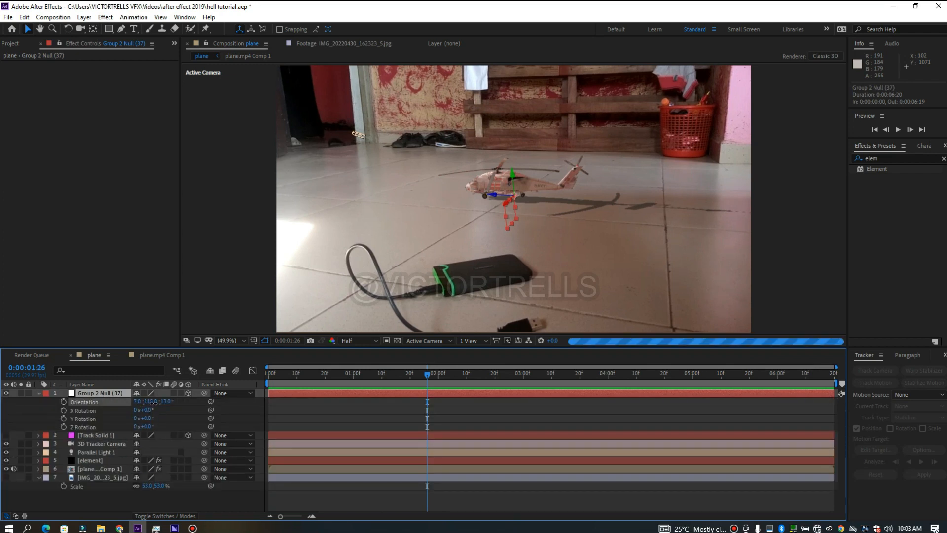
key("ctrl+z")
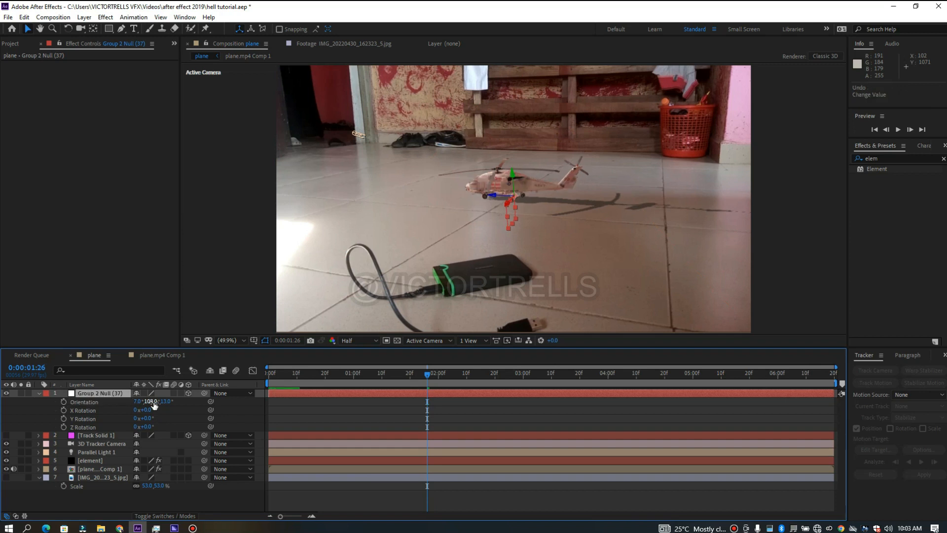
left_click_drag(166, 401, 165, 403)
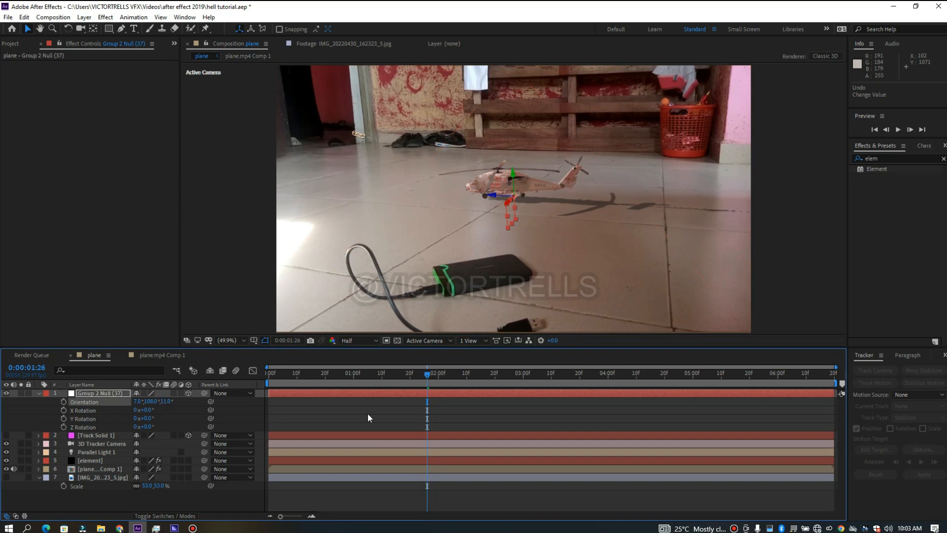
Step: Show only the IMG environment image layer and scrub through the timeline from the first frame to examine it
left_click_drag(427, 377, 268, 377)
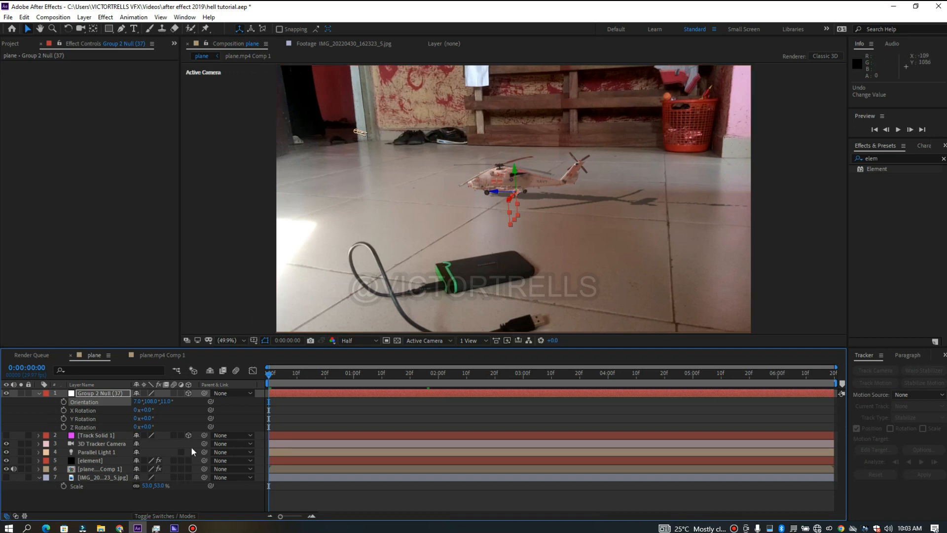
left_click(99, 477)
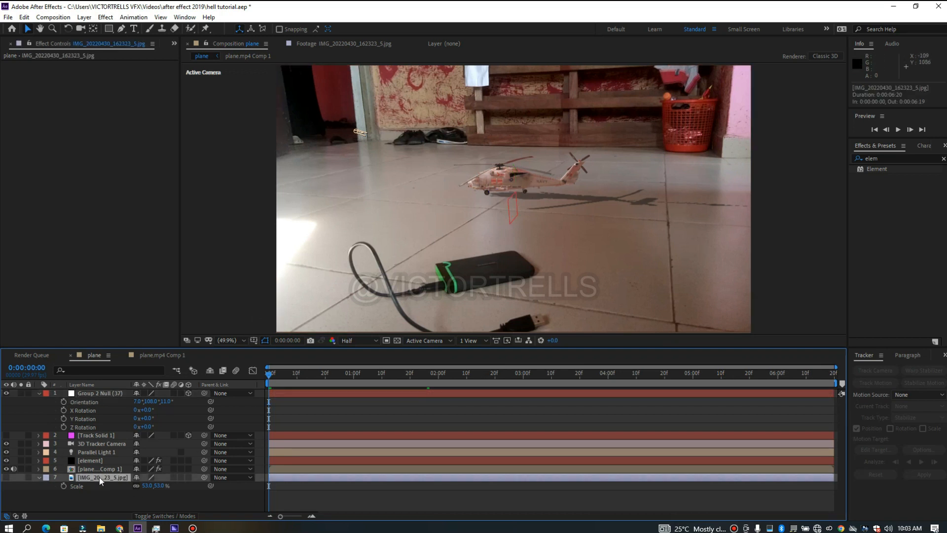
left_click(7, 476, "alt")
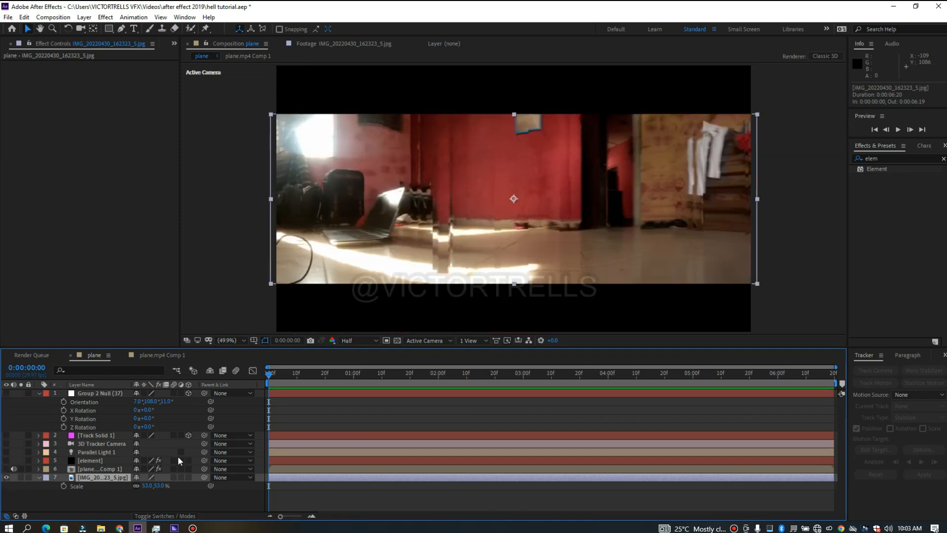
left_click_drag(273, 377, 495, 379)
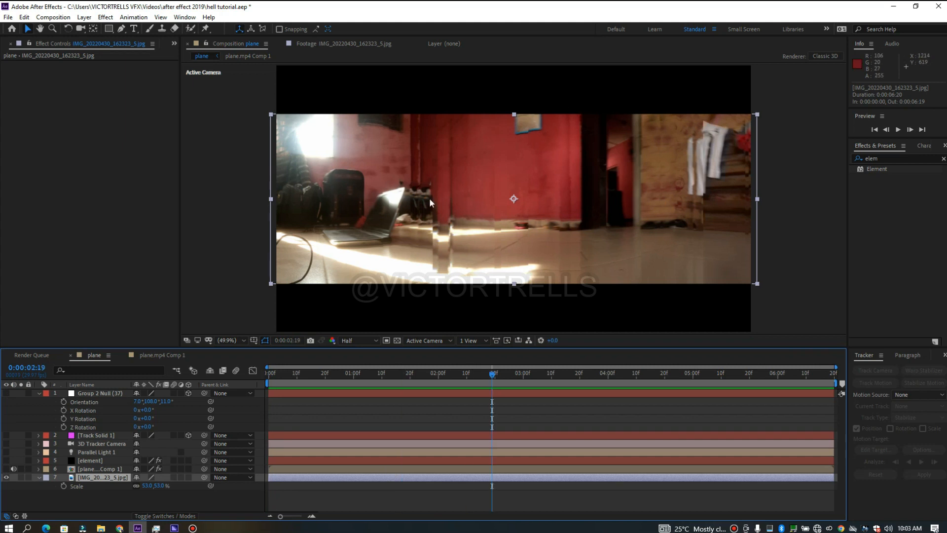
left_click_drag(280, 377, 216, 365)
Step: Show all layers except Track Solid 1 and the IMG environment image, and set the preview resolution to Full
left_click(6, 477)
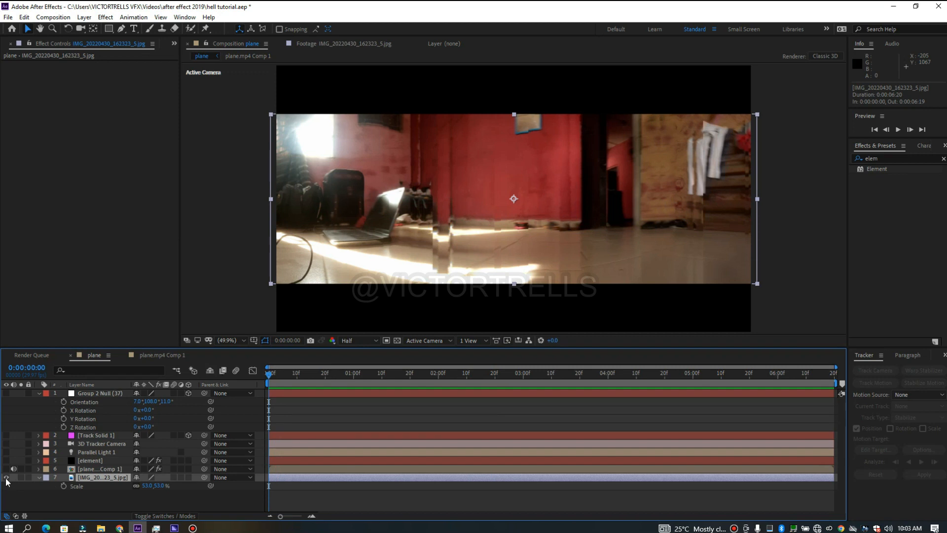
left_click(6, 477)
left_click_drag(6, 394, 7, 462)
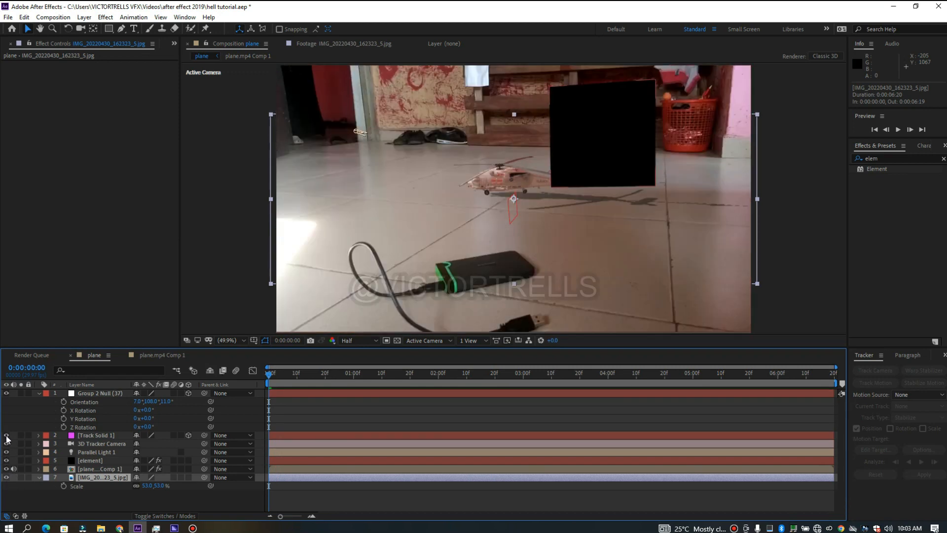
left_click(6, 436)
left_click(7, 477)
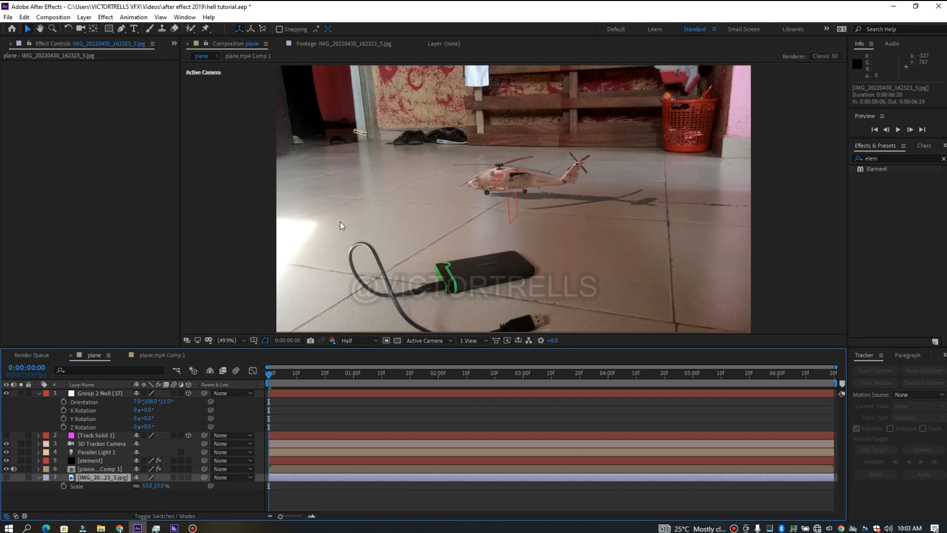
left_click(363, 342)
left_click(354, 366)
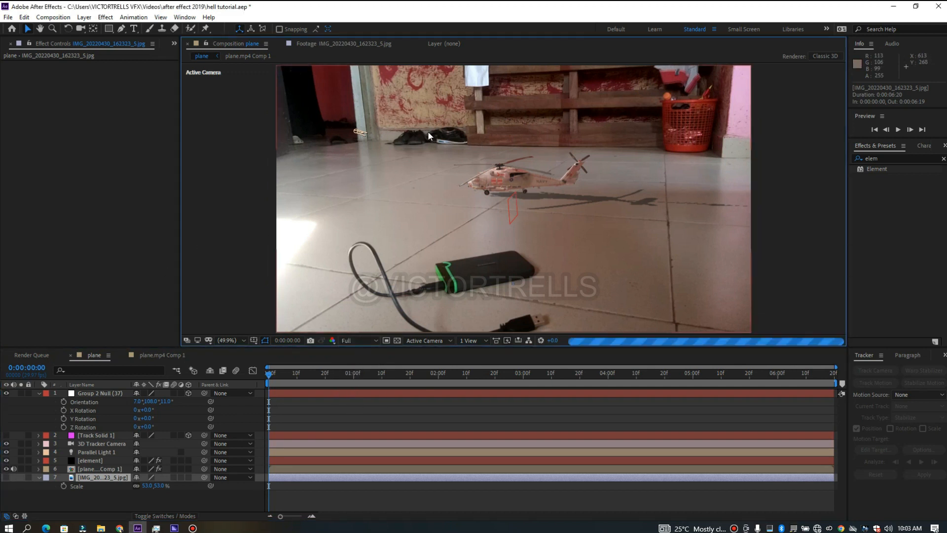
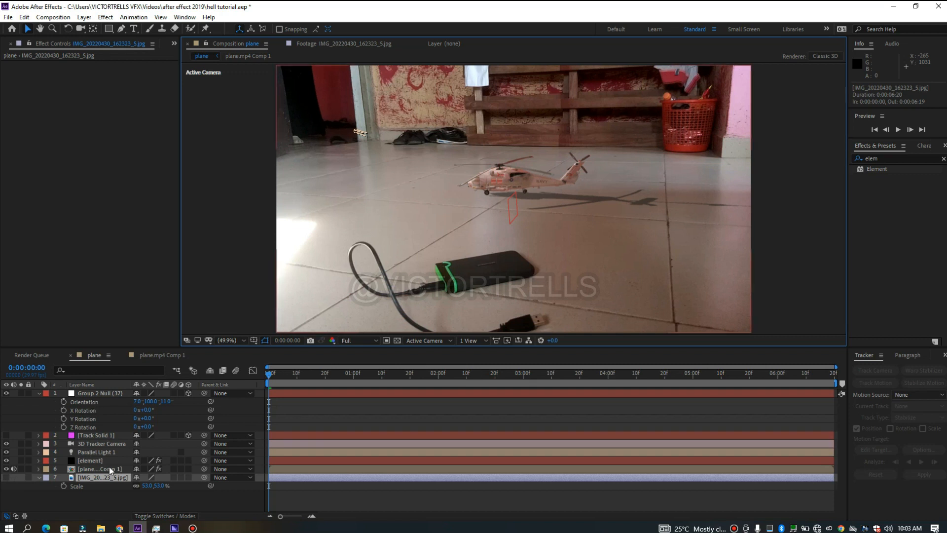
left_click(98, 470)
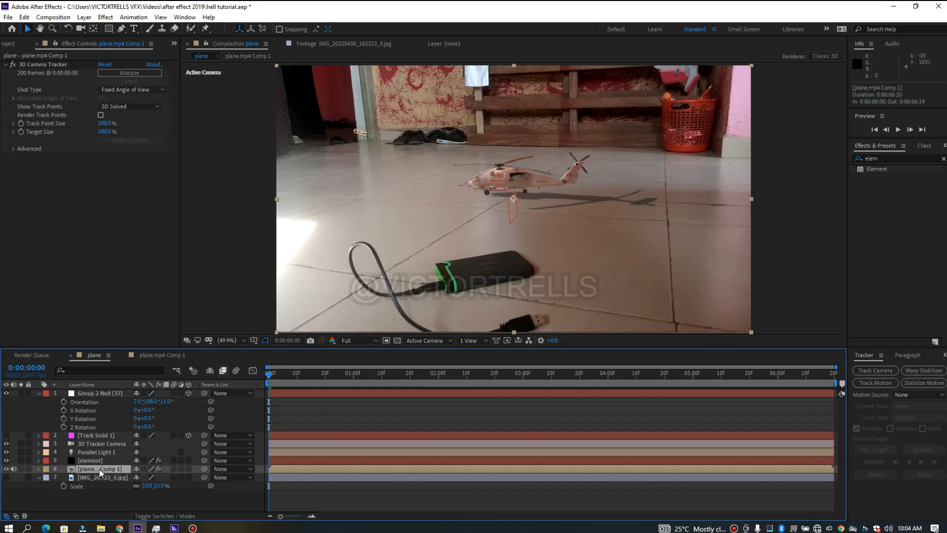
key("ctrl+d")
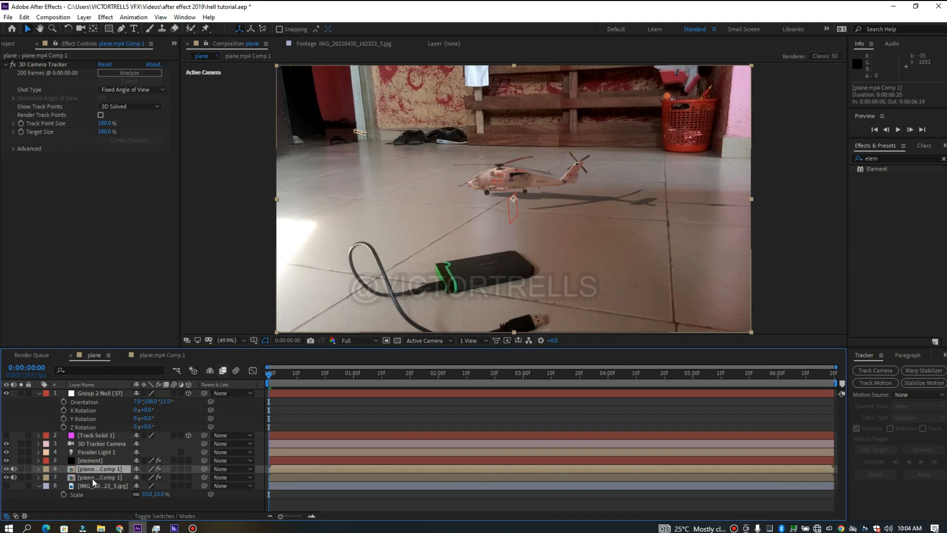
left_click(91, 476)
left_click(91, 458)
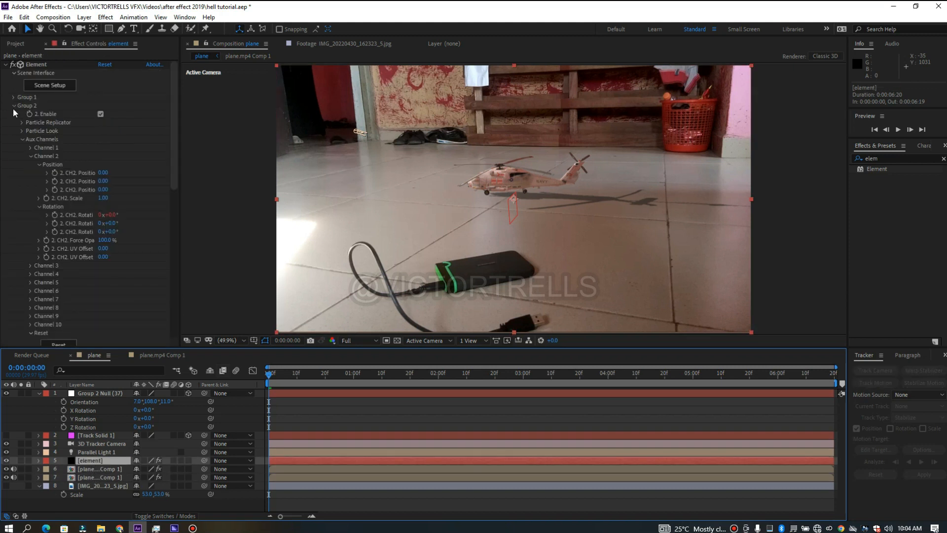
left_click(13, 106)
left_click(13, 155)
left_click(103, 194)
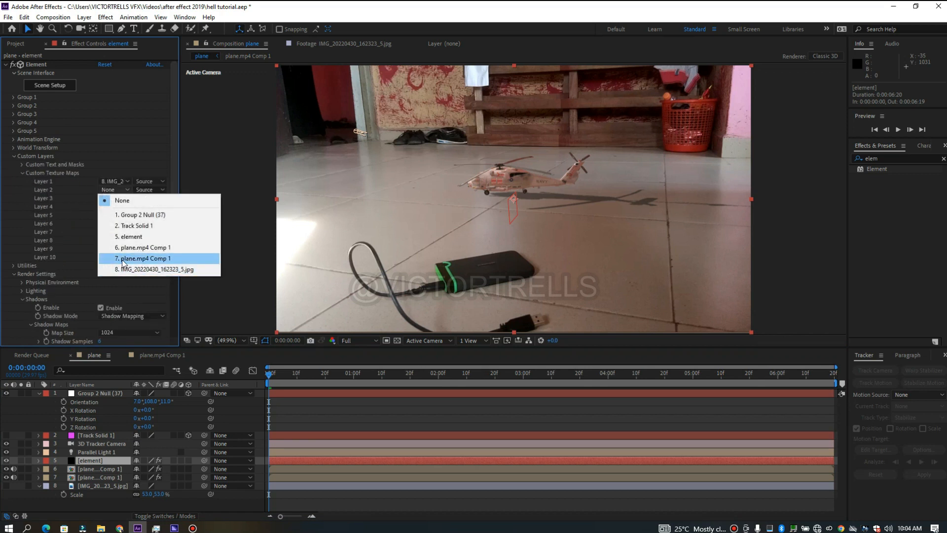
left_click(21, 174)
left_click(21, 173)
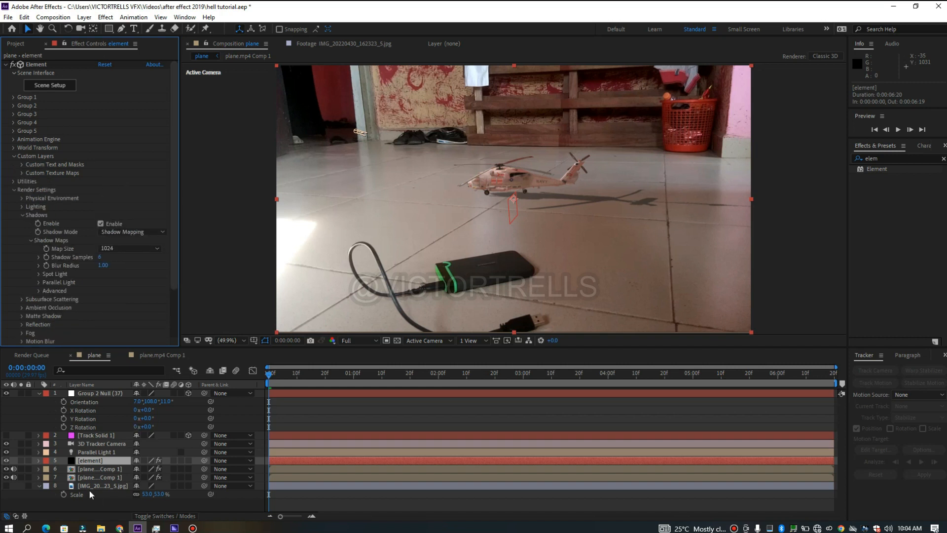
left_click(99, 477)
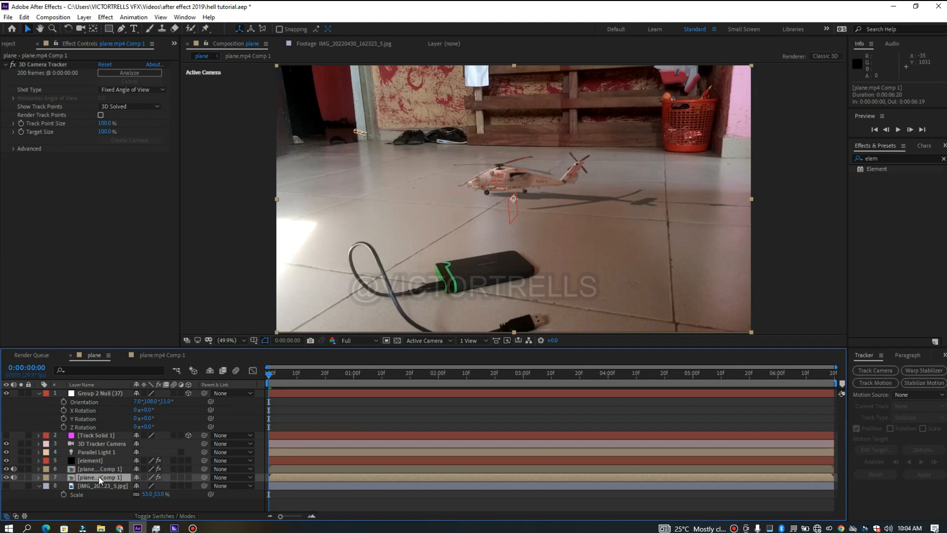
key("Delete")
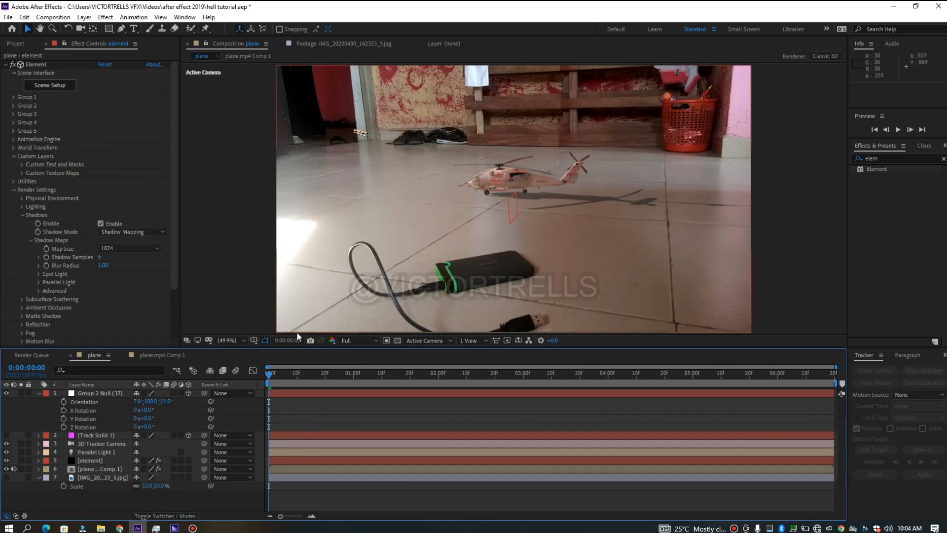
Step: Open the Element effect's Scene Setup from the element layer
left_click(94, 477)
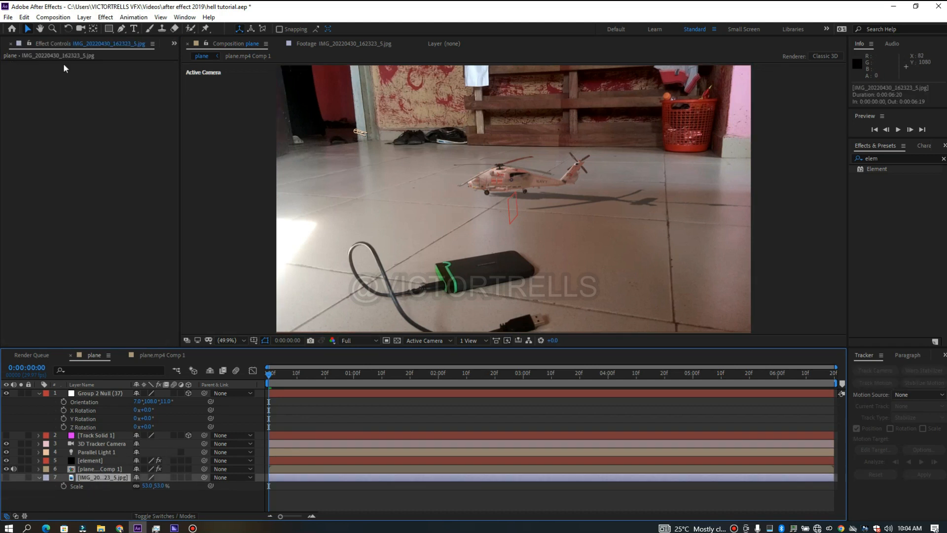
left_click(90, 460)
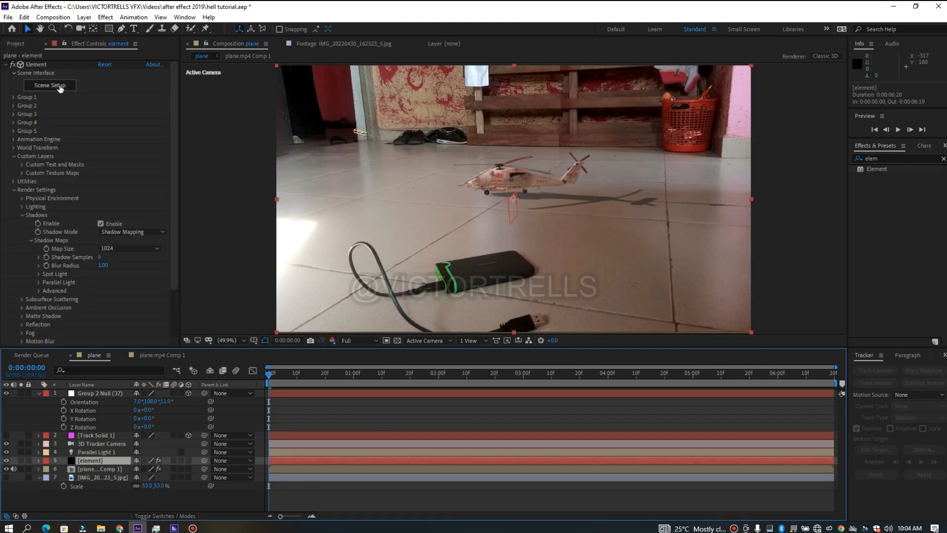
left_click(59, 88)
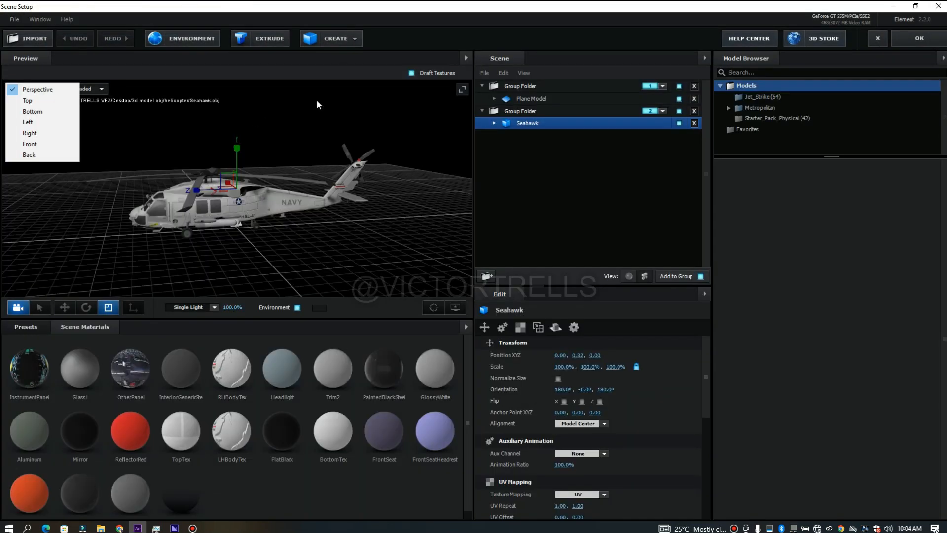
left_click_drag(373, 253, 283, 268)
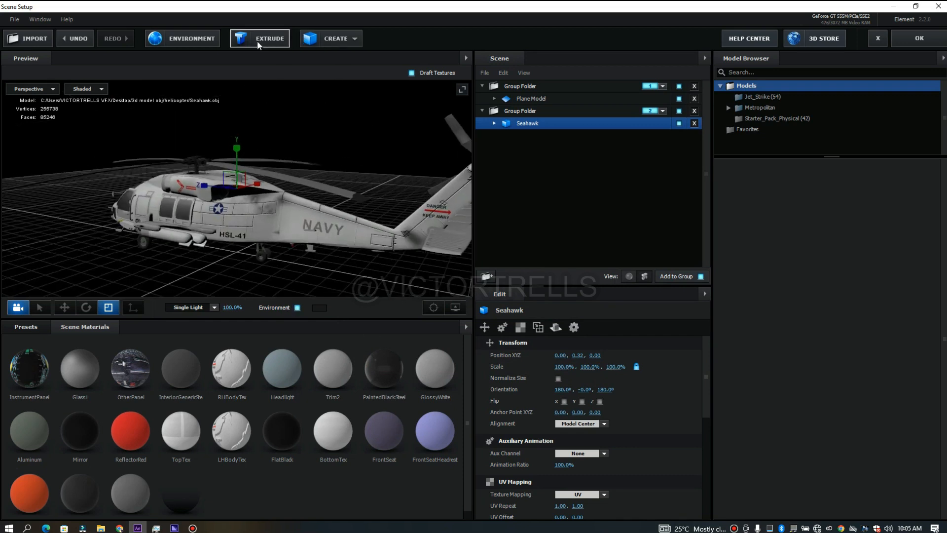
Step: Try to use Custom Layer 1 as the scene's environment texture
left_click(183, 38)
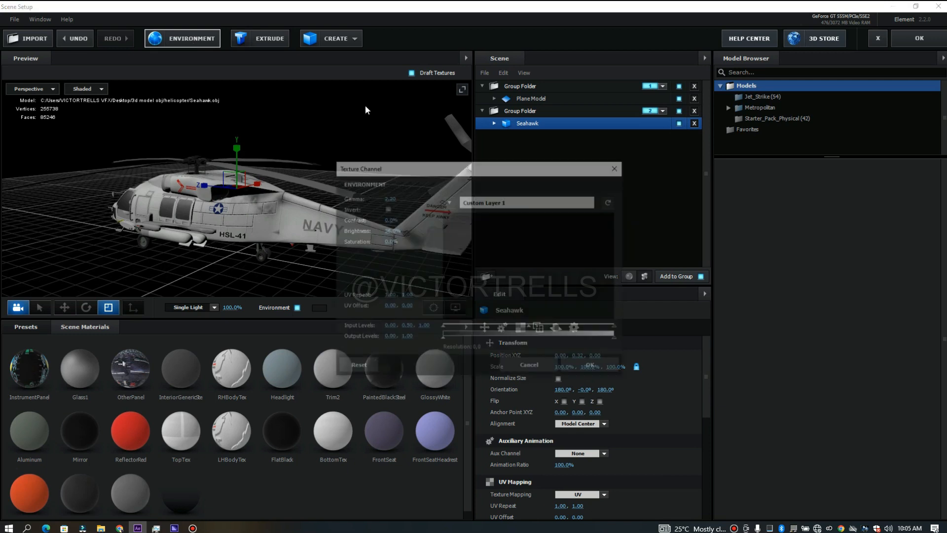
left_click(449, 200)
left_click(490, 220)
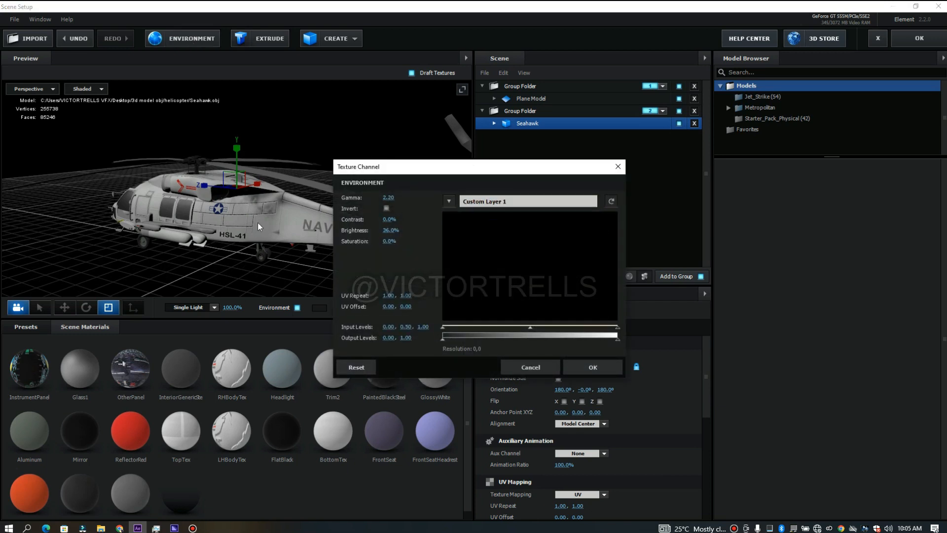
left_click(575, 367)
left_click_drag(215, 273, 291, 264)
Step: Load IMG_20220430_162323_5.jpg from the desktop's music video com folder as the environment texture
left_click(196, 40)
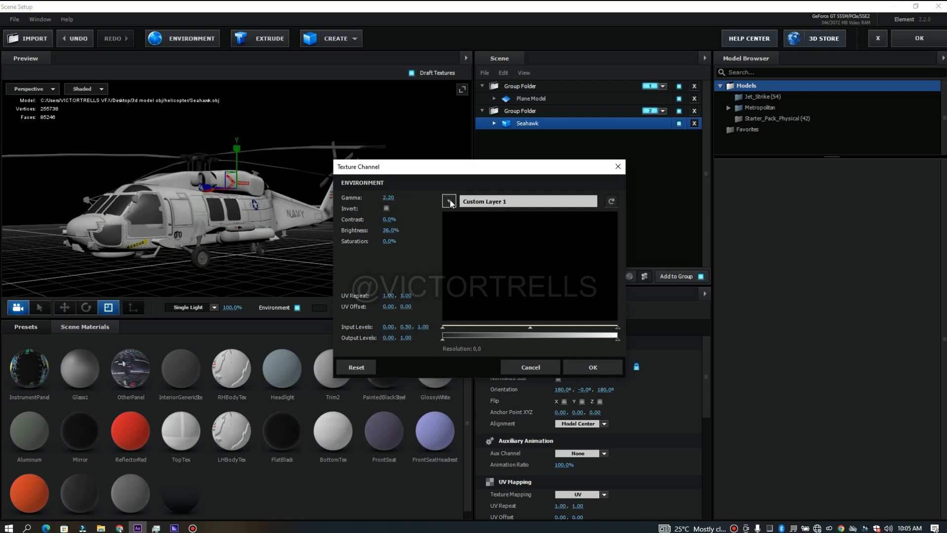
left_click(450, 202)
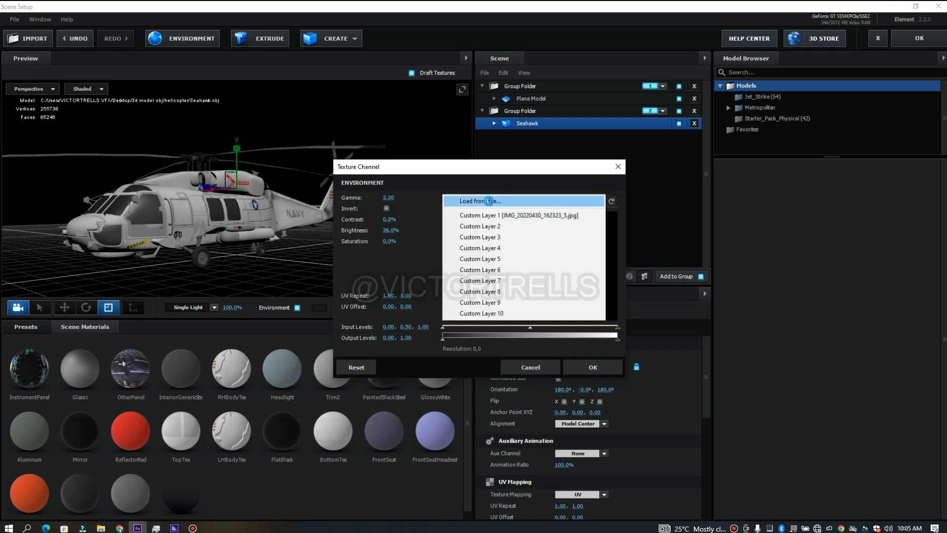
left_click(490, 201)
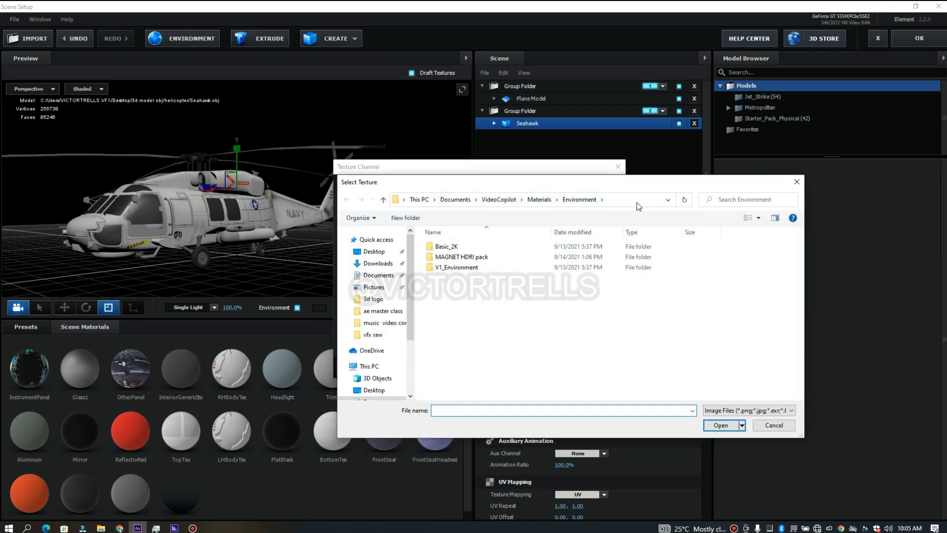
left_click(637, 204)
type("C:\\Users\\VICTORTRELLS VFX\\Desktop\\music video com")
key("Return")
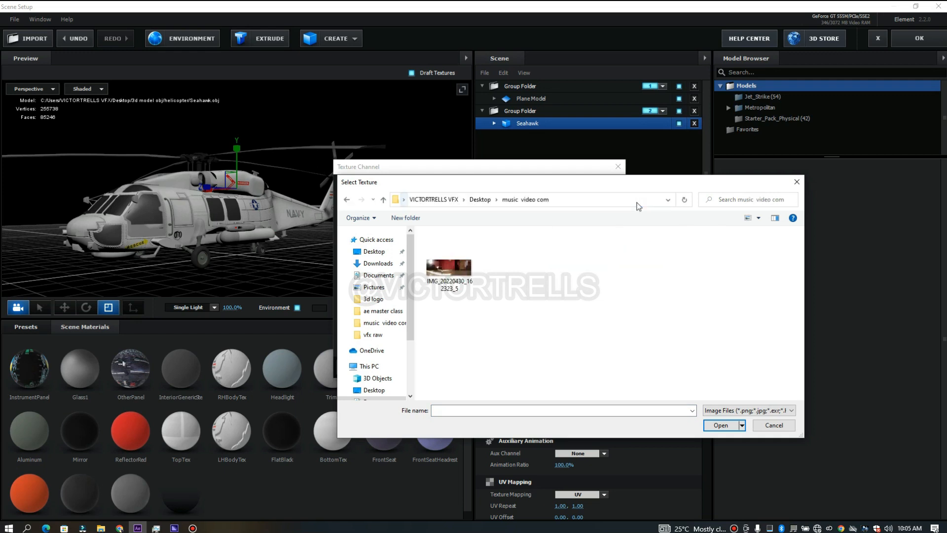
double_click(454, 285)
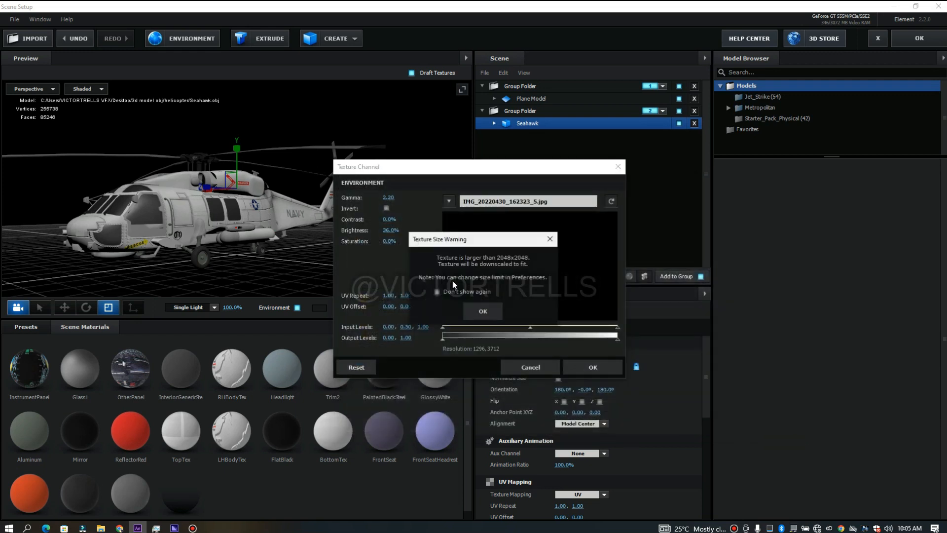
left_click(487, 313)
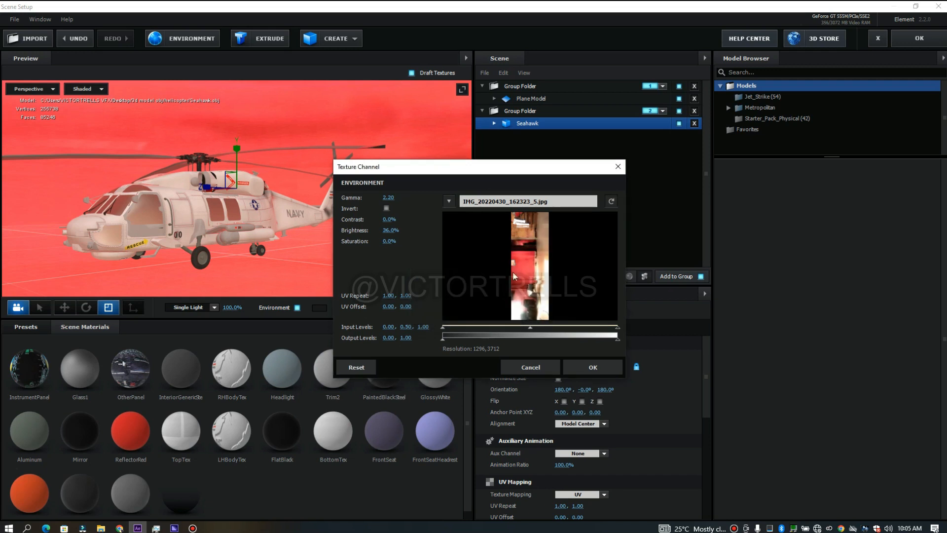
Step: Set the environment texture's brightness to 14%
left_click(390, 230)
type("0")
key("Return")
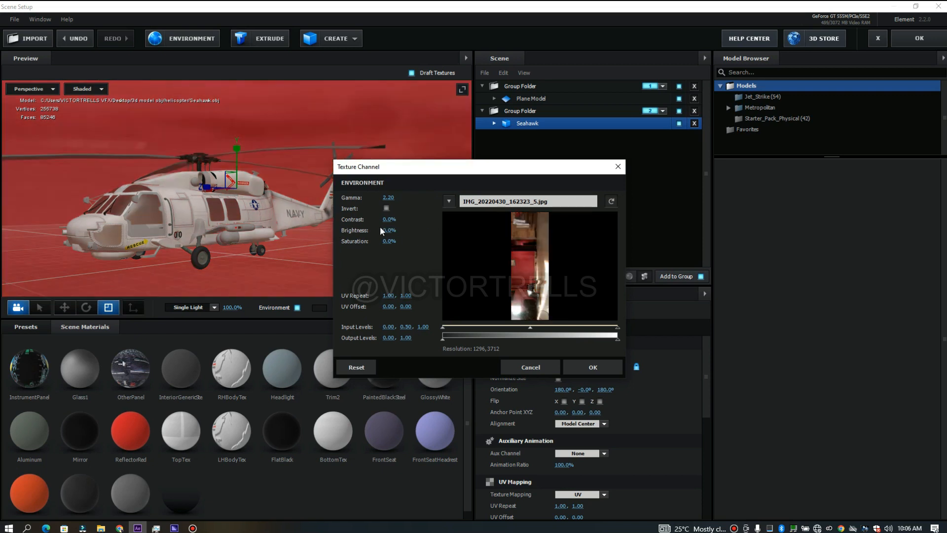
left_click_drag(383, 230, 392, 230)
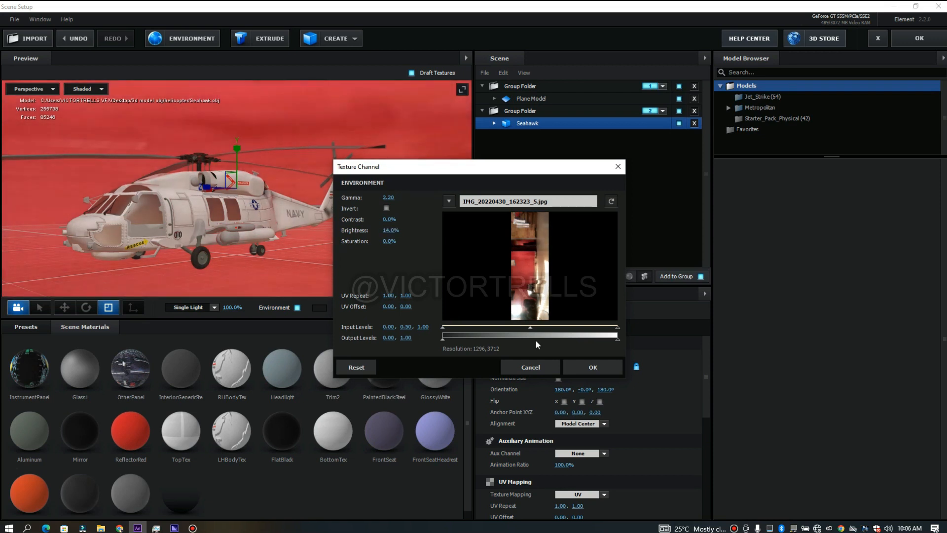
Step: Set the environment texture's UV Repeat to 5.00 in both directions and accept the texture settings
left_click_drag(389, 172, 546, 189)
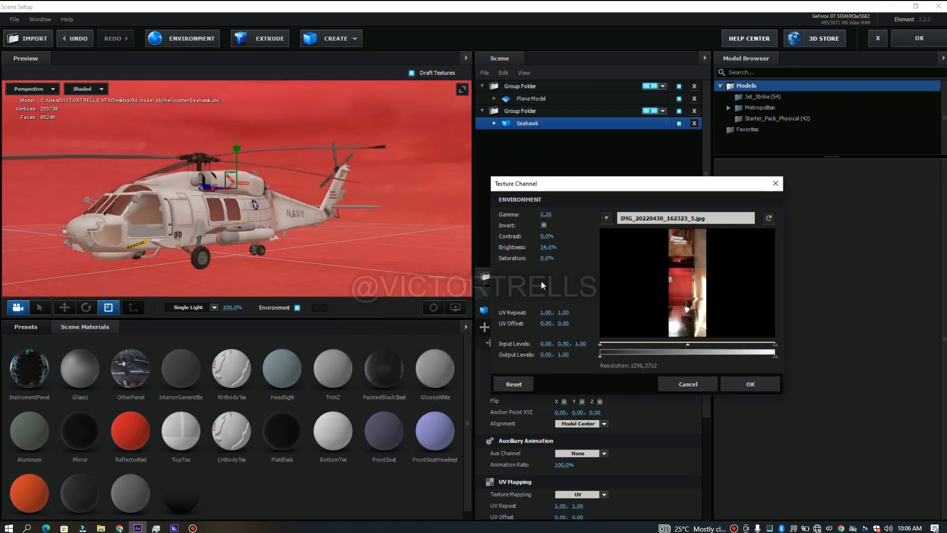
left_click(546, 312)
type("5")
key("Return")
left_click(563, 312)
type("5")
key("Return")
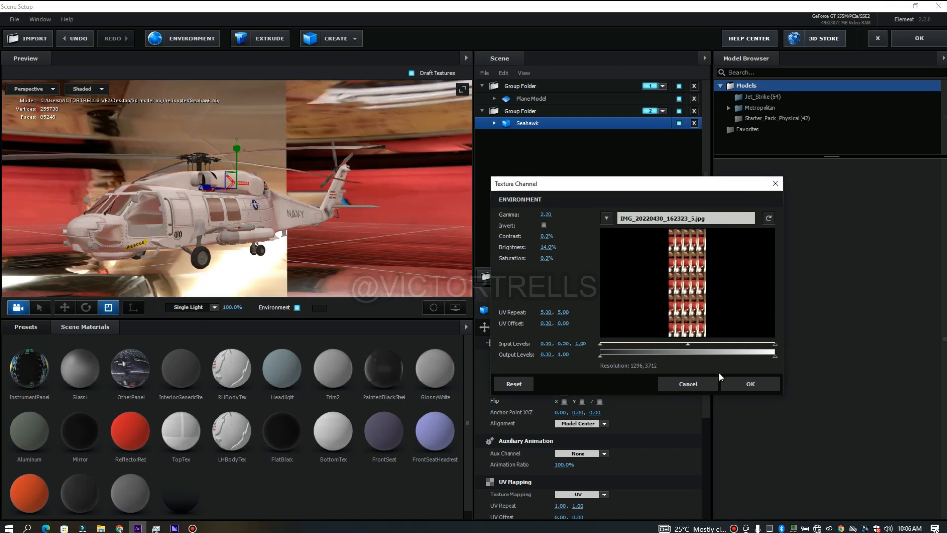
left_click(741, 382)
Step: Turn off the environment background in the model preview and apply the Scene Setup changes
left_click_drag(287, 234, 331, 246)
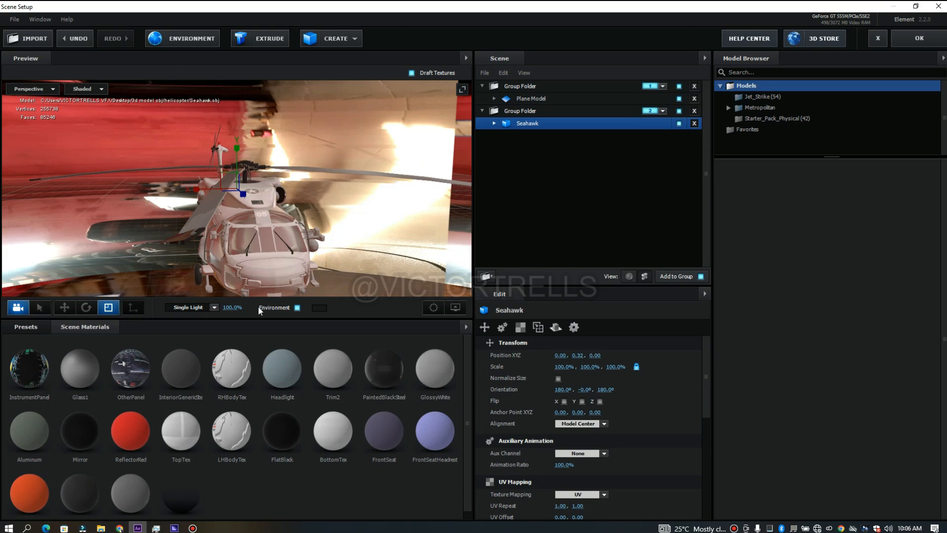
left_click(298, 309)
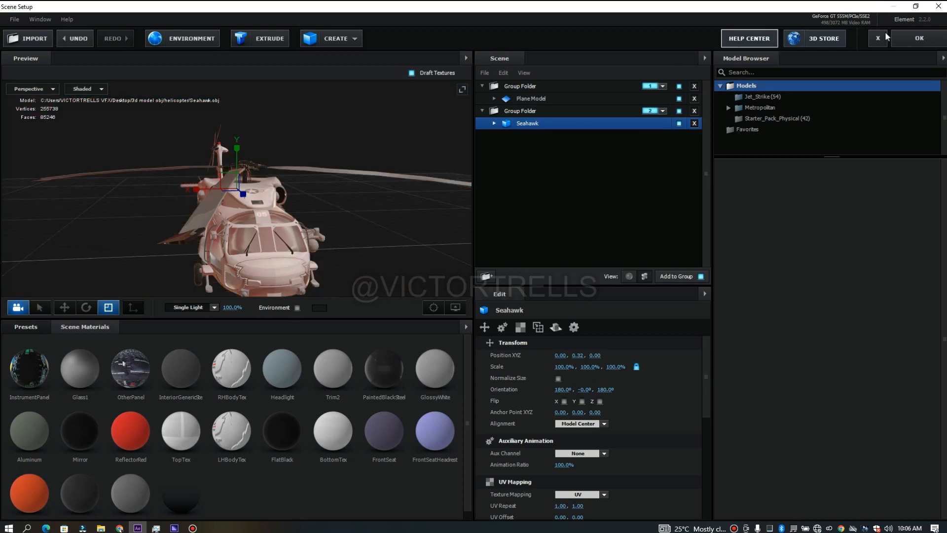
left_click_drag(259, 251, 330, 230)
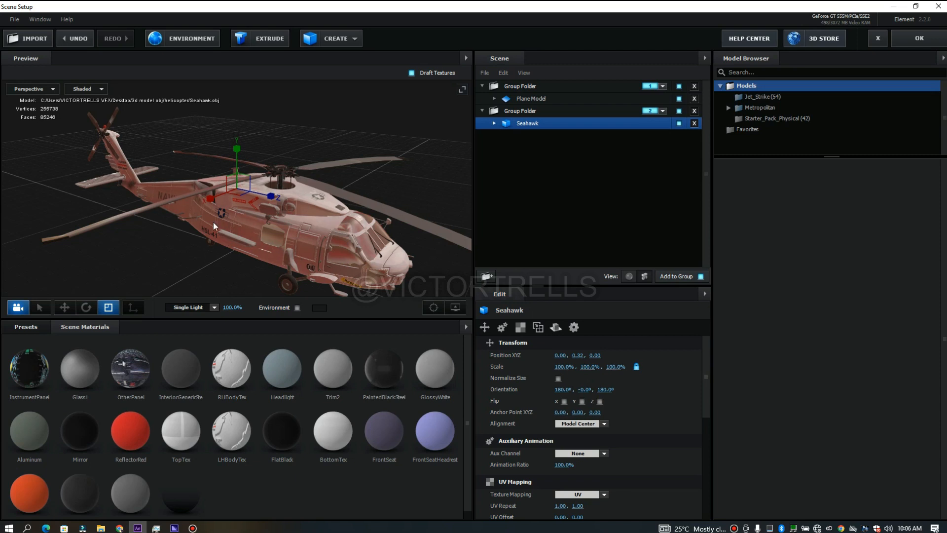
left_click_drag(333, 246, 228, 249)
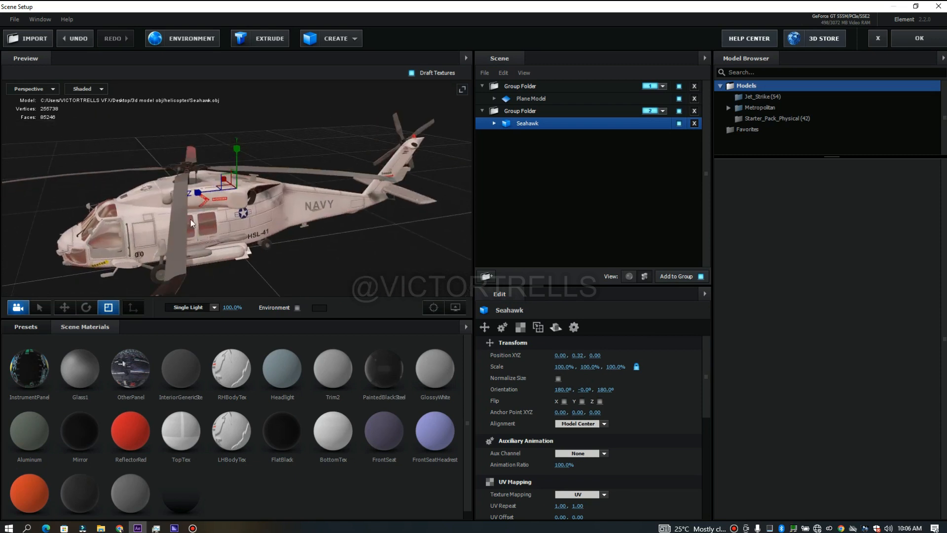
left_click(904, 38)
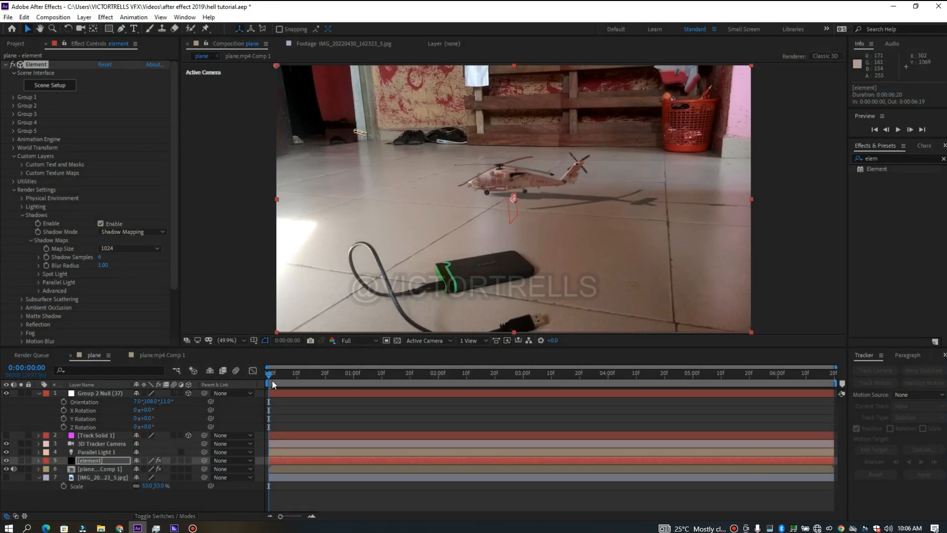
Step: Scrub the composition to 0:00:05:08 and return to 0:00:00:02 to check the helicopter in the footage
left_click_drag(273, 383, 715, 392)
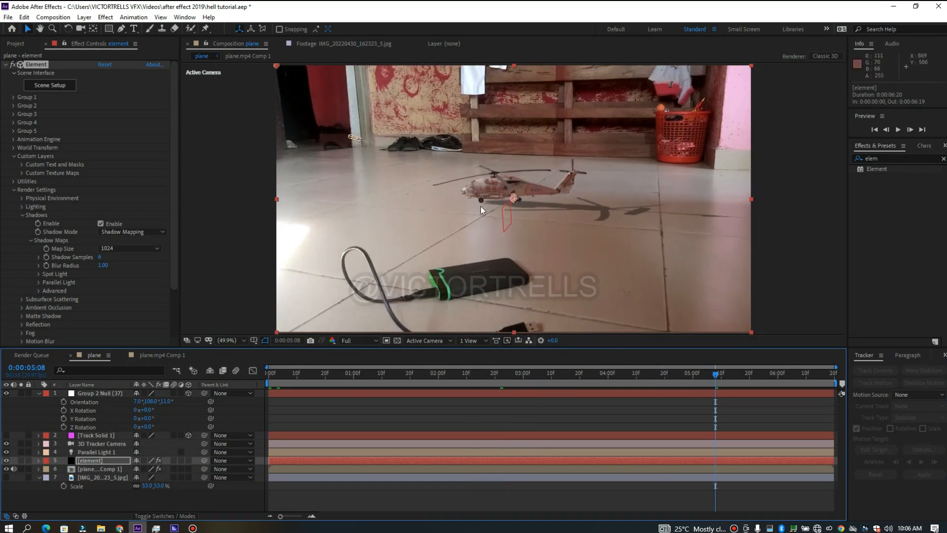
left_click(274, 378)
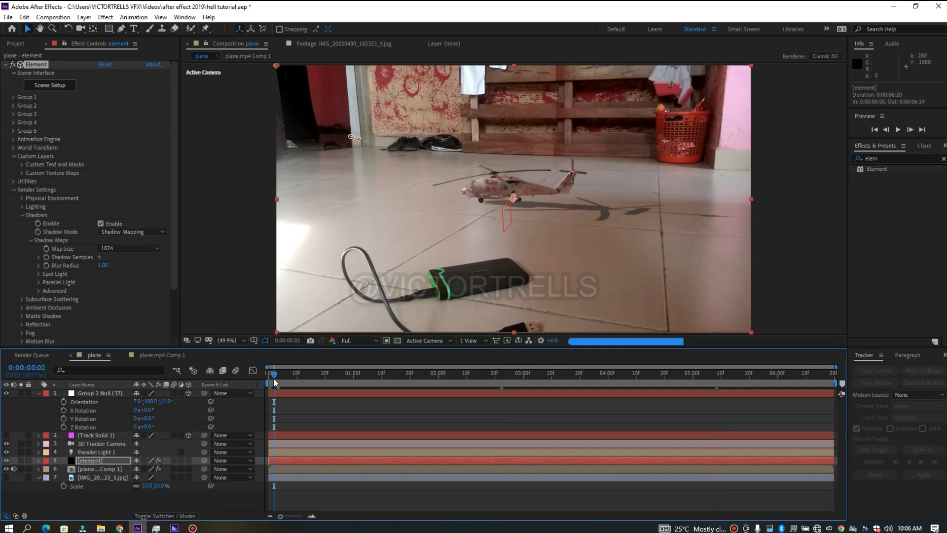
Step: Enable Position keyframing on the Group 2 Null (37) layer and place its first keyframe at 0:00:01:19
left_click_drag(275, 377, 241, 371)
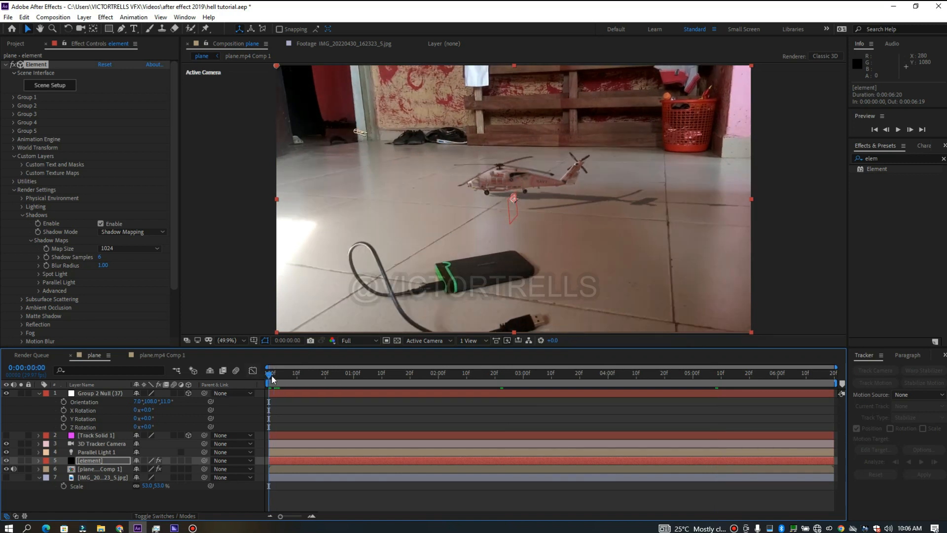
left_click(296, 389)
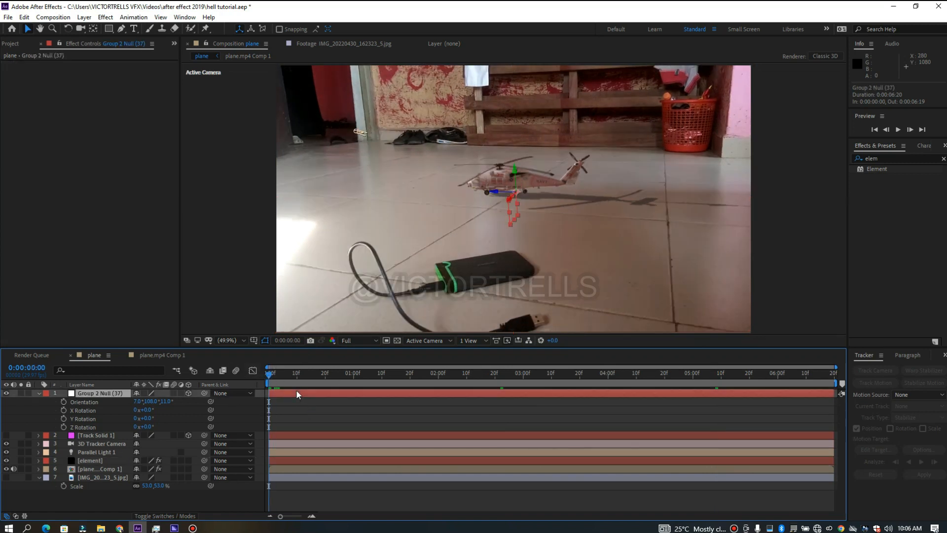
key("p")
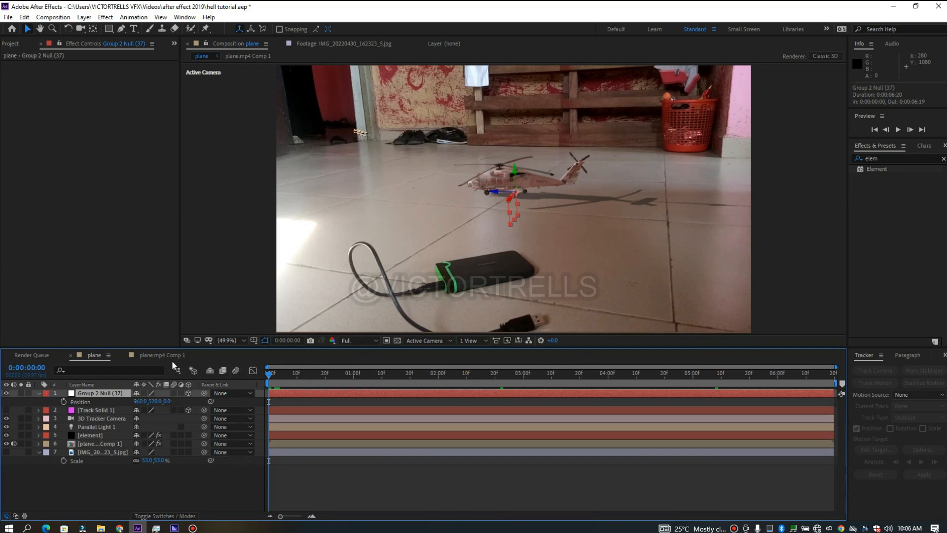
left_click_drag(272, 375, 452, 375)
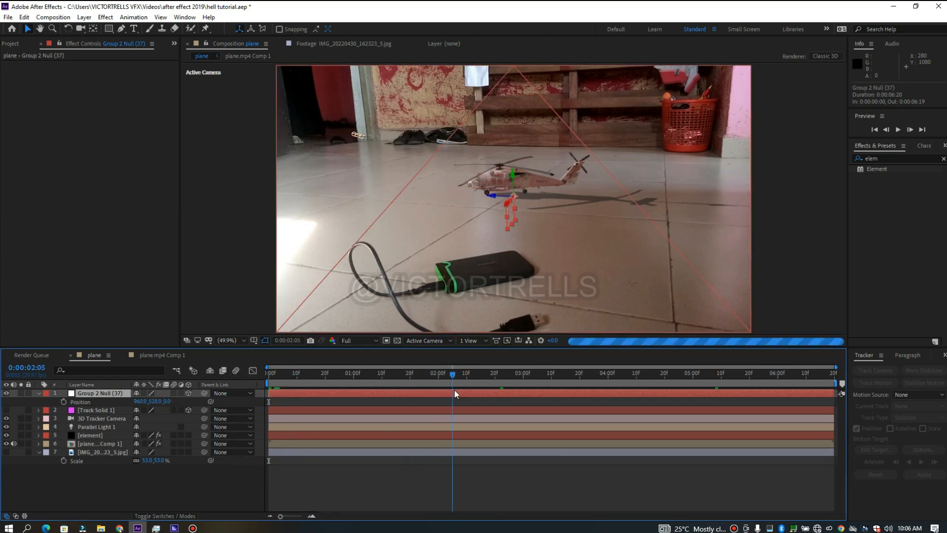
left_click(63, 401)
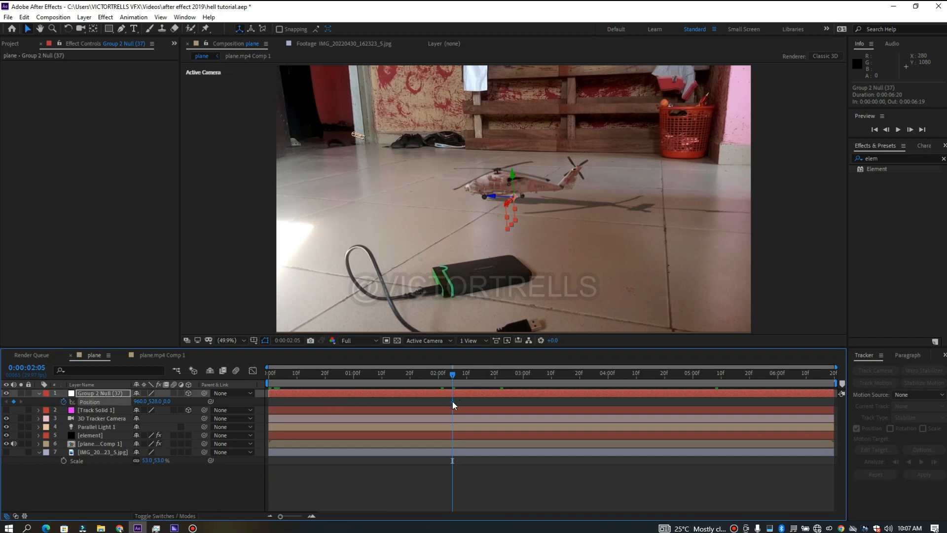
left_click(407, 402)
Step: Keyframe the helicopter null's Position at about 946, 302, -71 at 0:00:03:21 and about -458, 246, 382 at 0:00:05:18
left_click(582, 373)
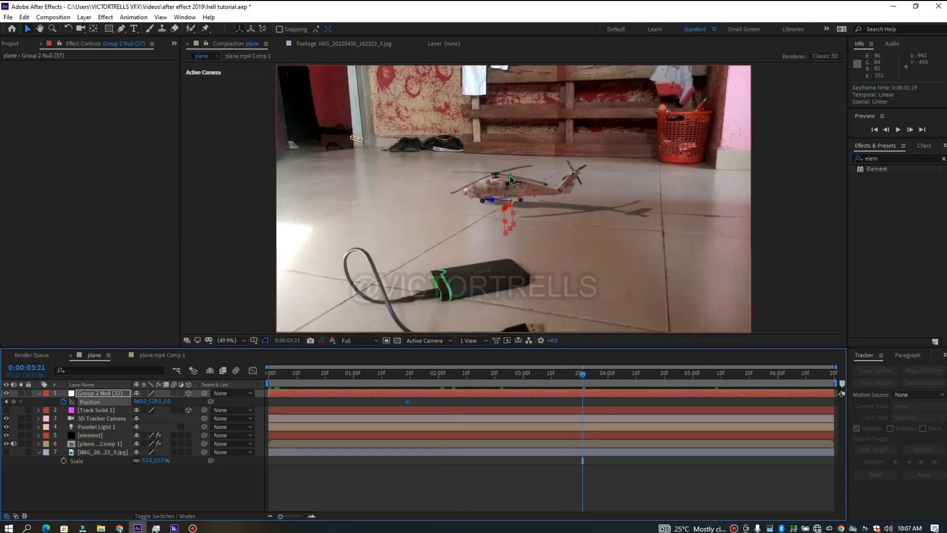
left_click_drag(512, 181, 508, 120)
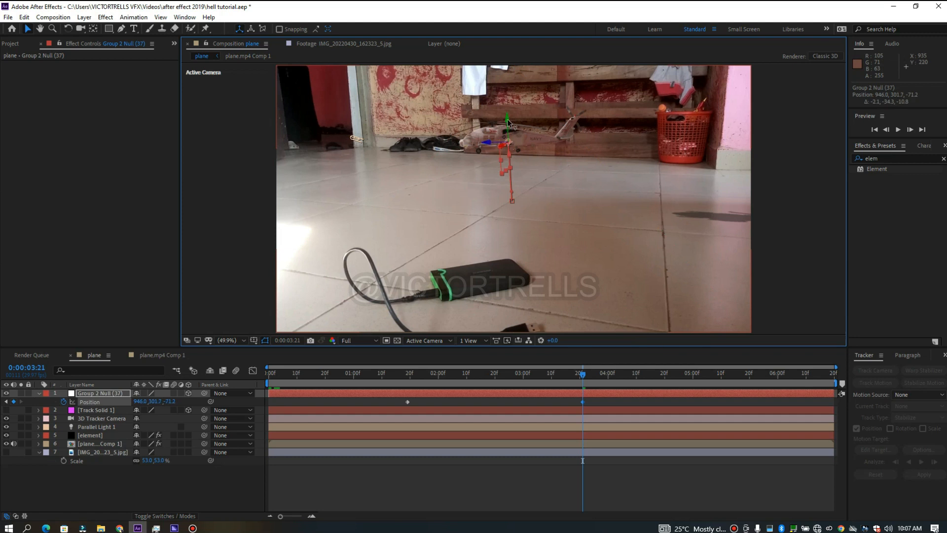
left_click(584, 377)
left_click_drag(663, 372, 744, 373)
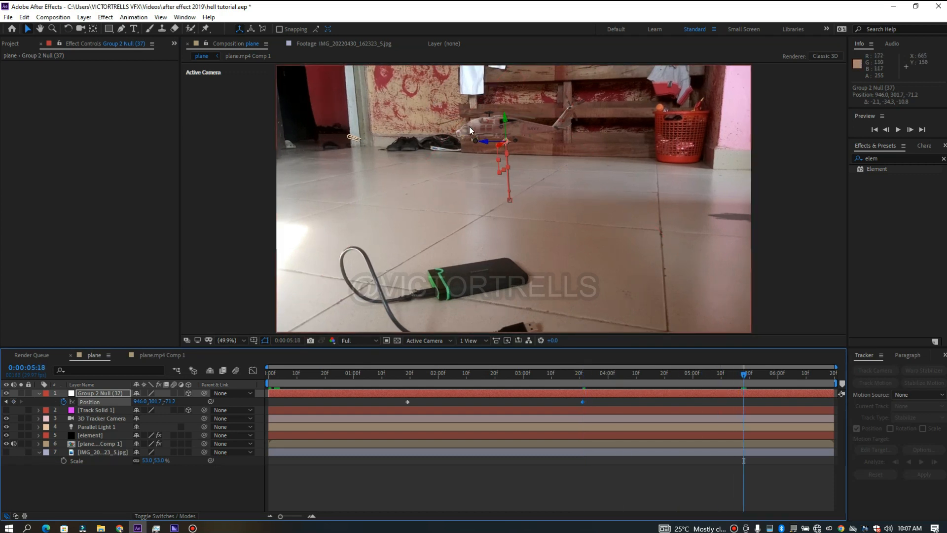
left_click_drag(485, 143, 238, 137)
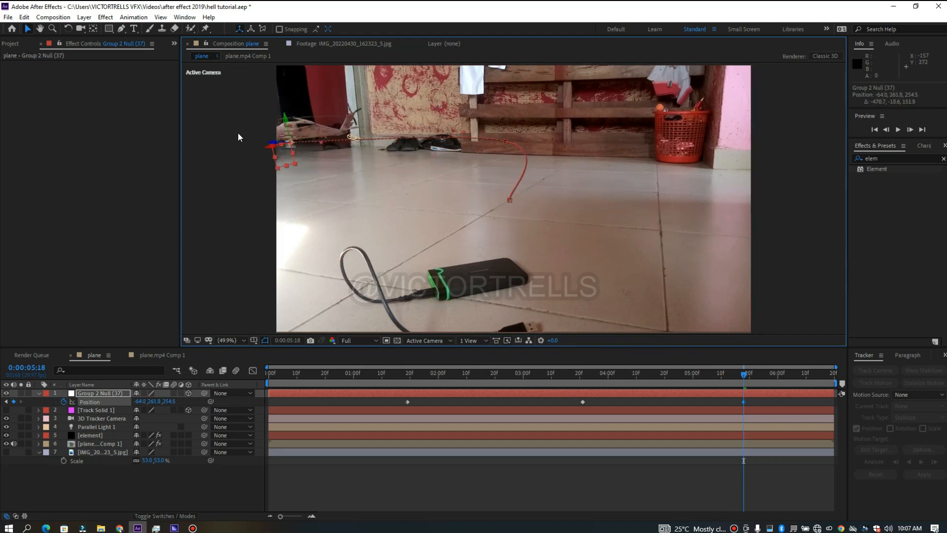
left_click_drag(275, 145, 197, 136)
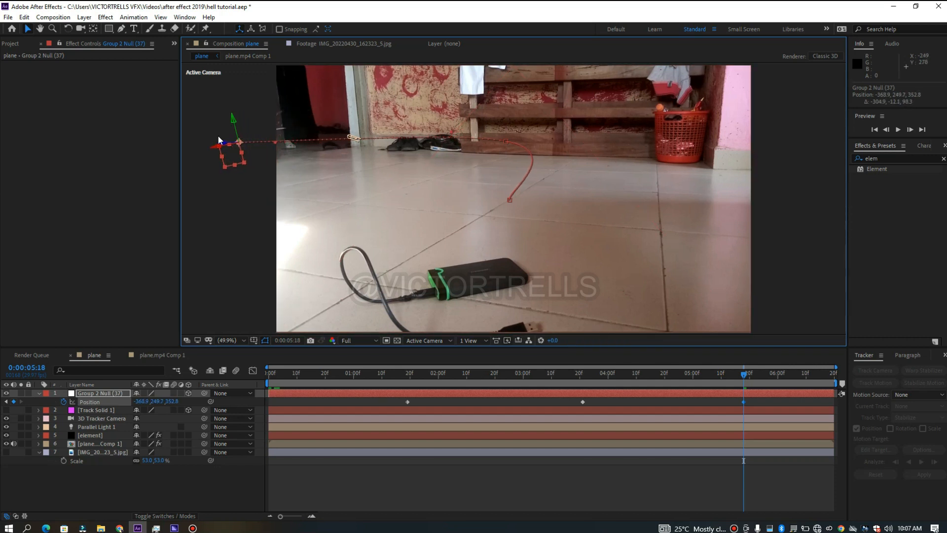
left_click_drag(223, 145, 210, 144)
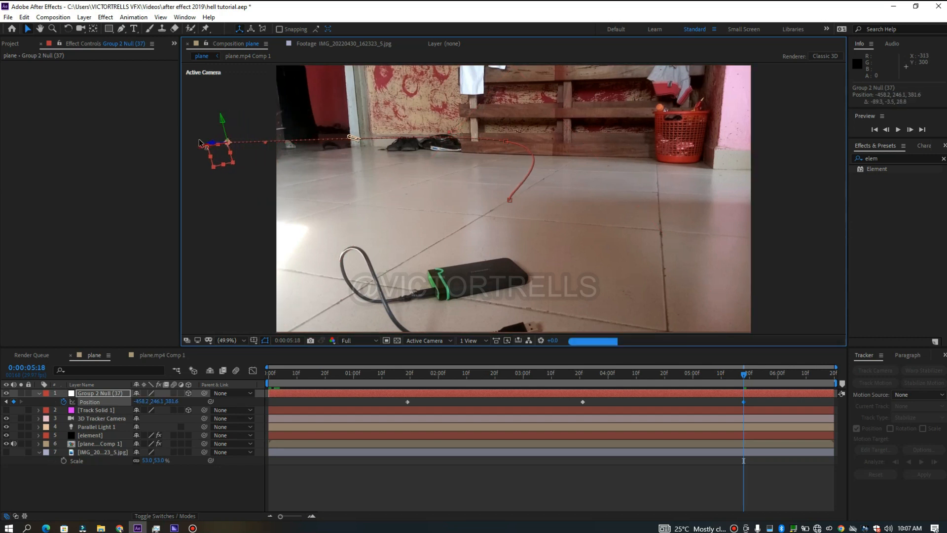
Step: Play back the helicopter's lift-off and exit from the frame at Third resolution
left_click(292, 380)
key("space")
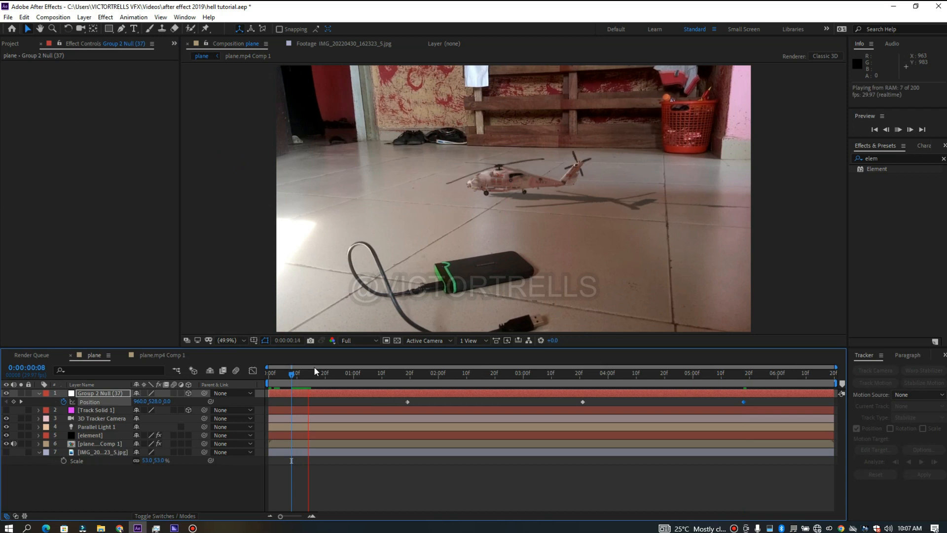
left_click(314, 367)
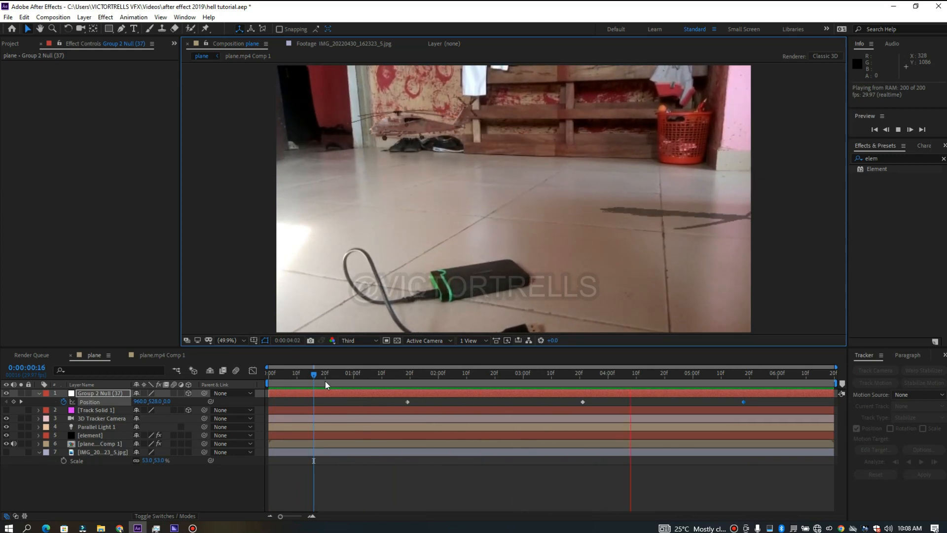
left_click_drag(313, 373, 410, 415)
key("space")
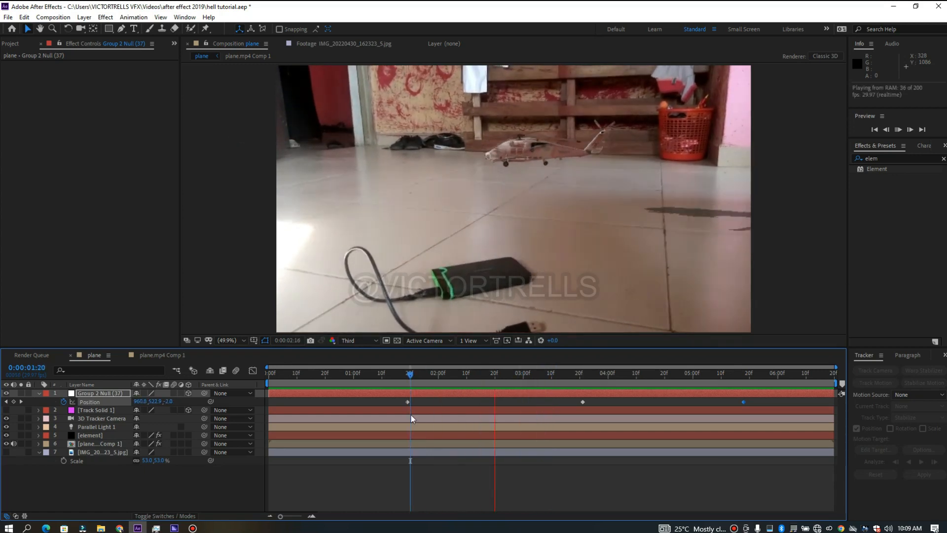
Step: Delete the null's Position keyframes at 0:00:03:21 and 0:00:05:18, previewing the motion between the two deletions
left_click_drag(410, 375, 537, 381)
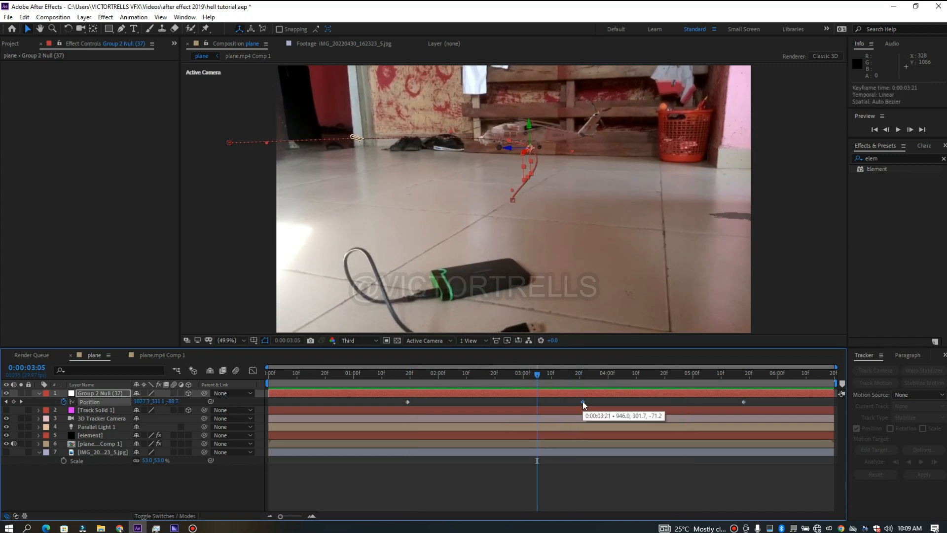
key("Delete")
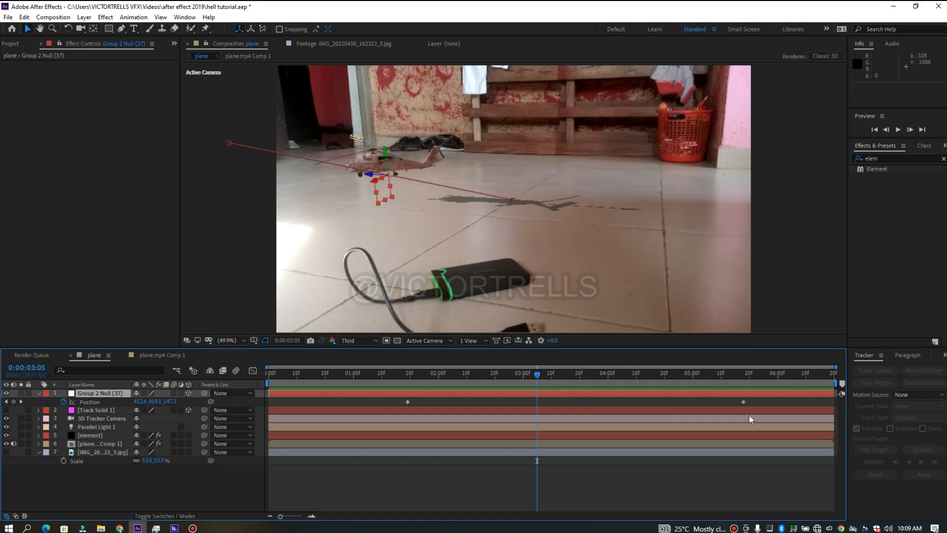
key("space")
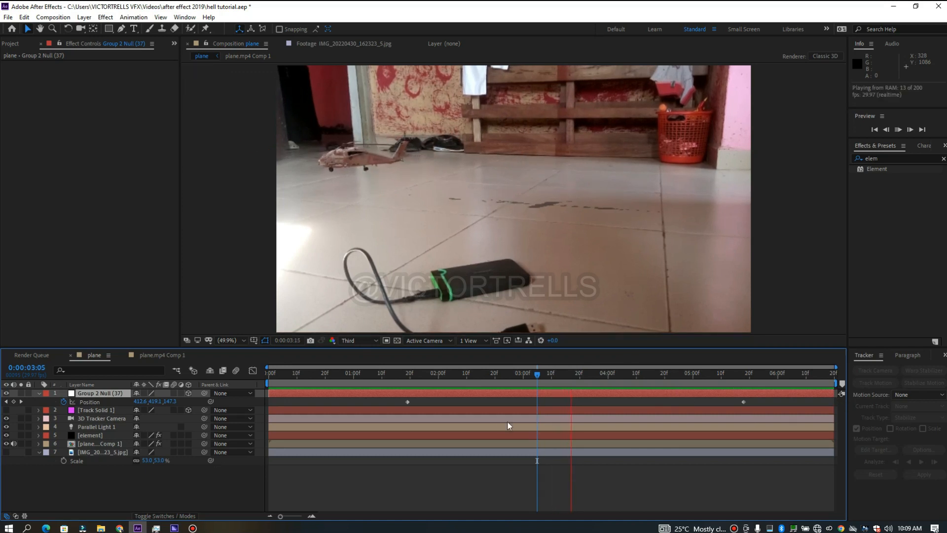
left_click(432, 379)
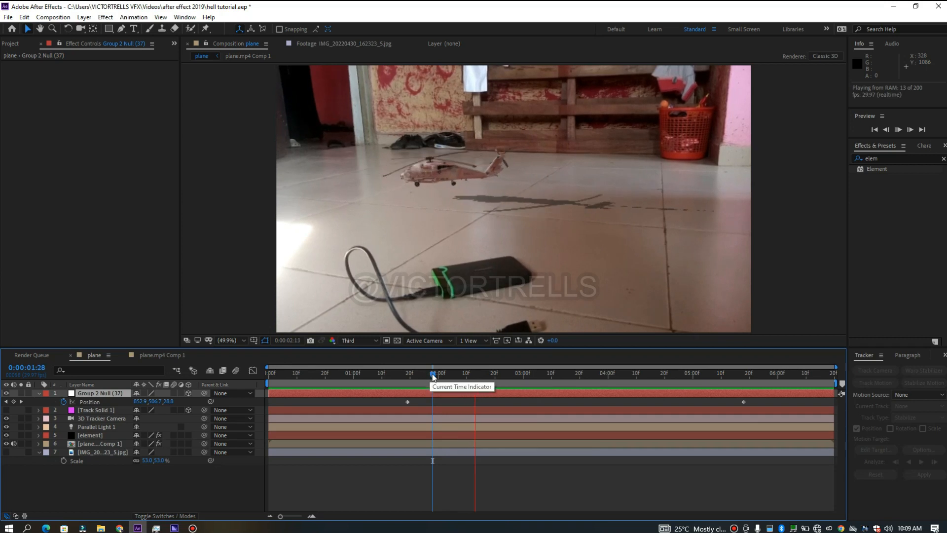
left_click_drag(555, 380, 538, 391)
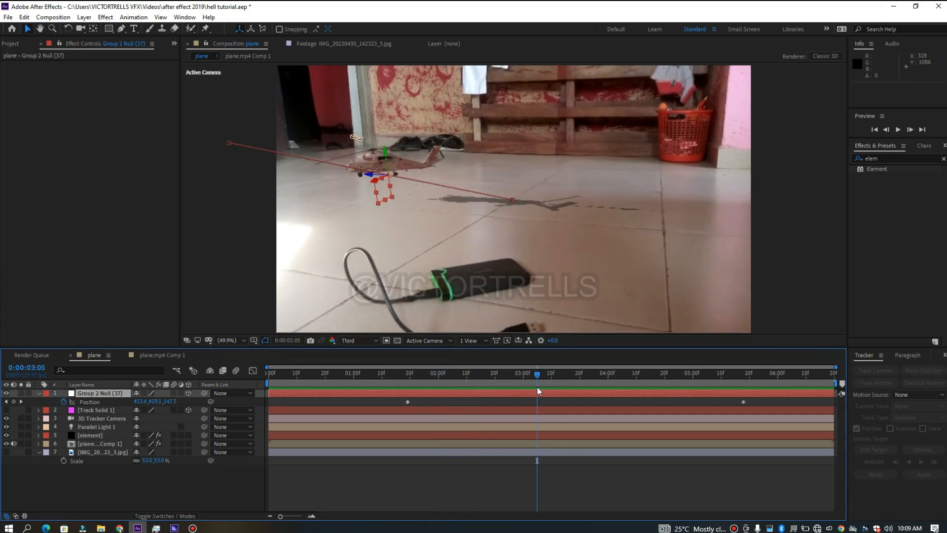
left_click(743, 402)
key("Delete")
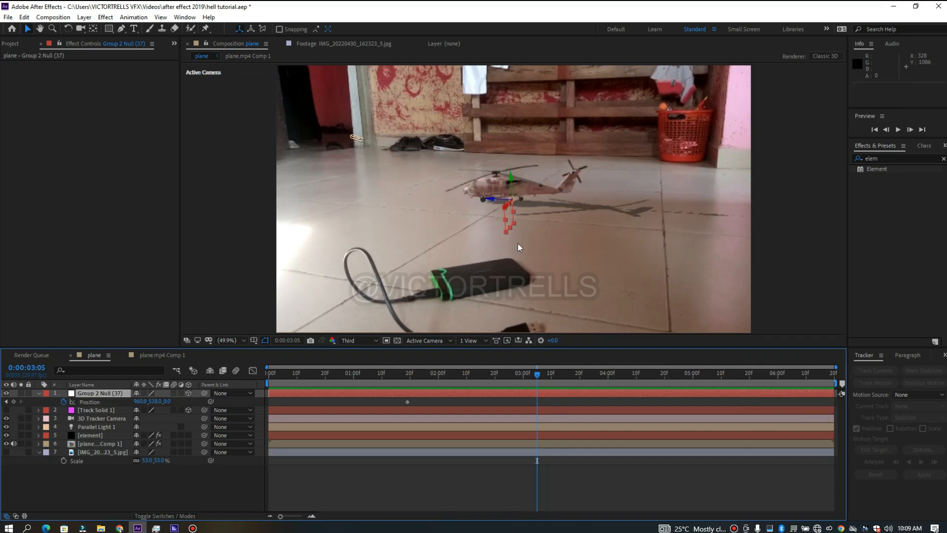
Step: Raise the helicopter null at 0:00:03:05 to a Position of about 945, 300, -75 and play back the lift-off
left_click_drag(511, 179, 508, 116)
left_click_drag(540, 377, 407, 396)
key("space")
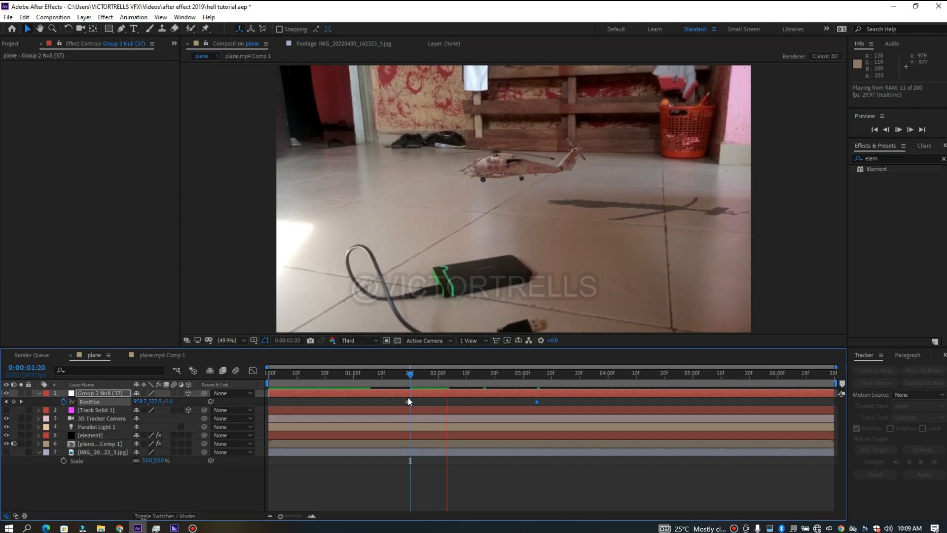
left_click(427, 377)
key("space")
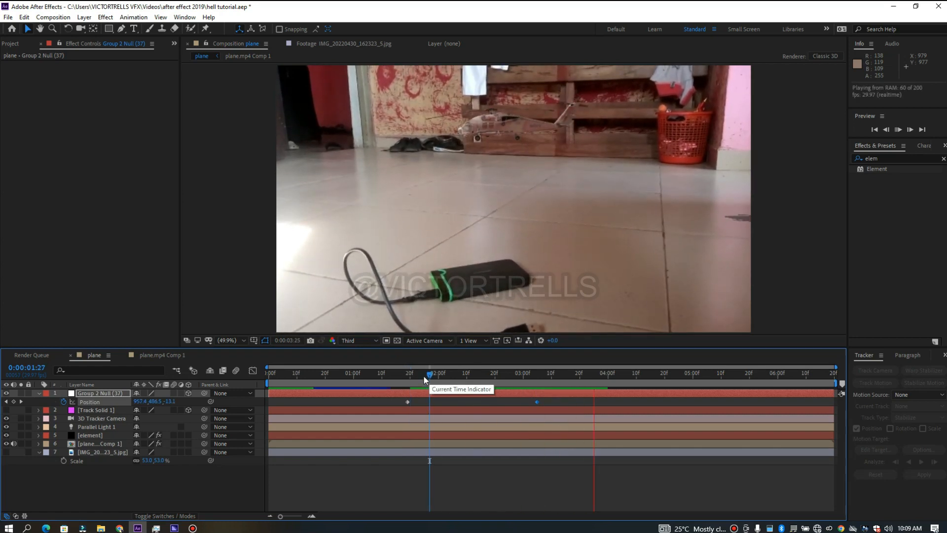
Step: Add a Position keyframe to the null at 0:00:02:27 and move its last keyframe to about 0:00:03:16
left_click(469, 376)
left_click_drag(481, 380, 514, 375)
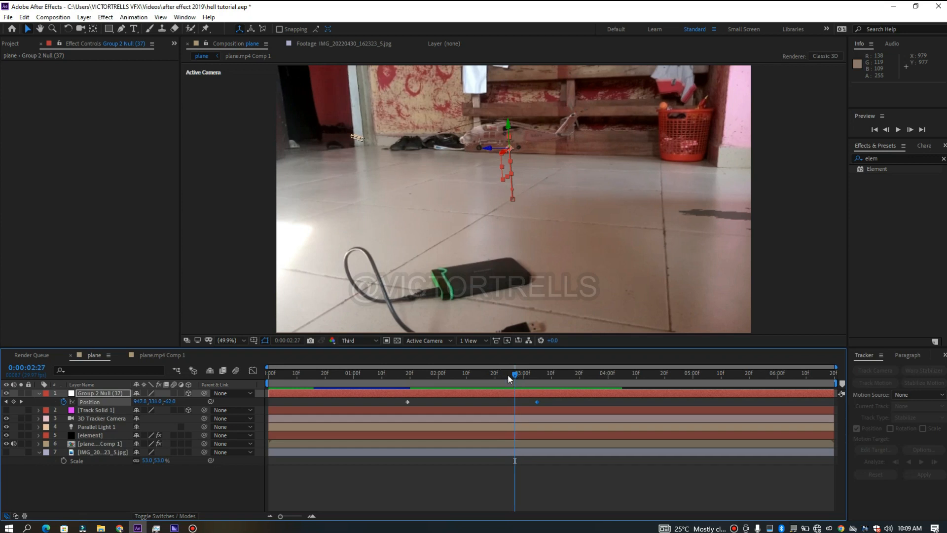
left_click(14, 401)
left_click_drag(538, 402, 569, 401)
Step: Play back the retimed lift-off from 0:00:02:04 and again from 0:00:01:17
left_click_drag(513, 389, 451, 388)
key("space")
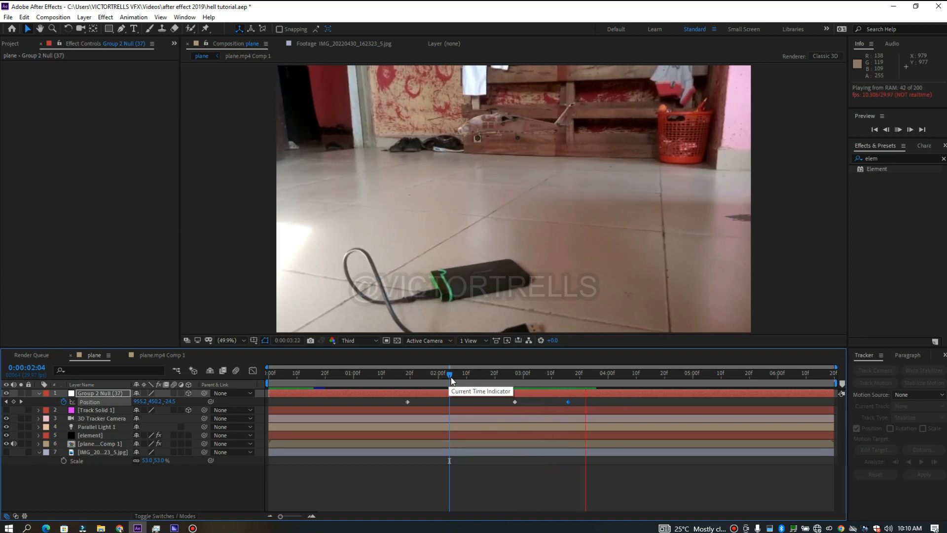
left_click(402, 379)
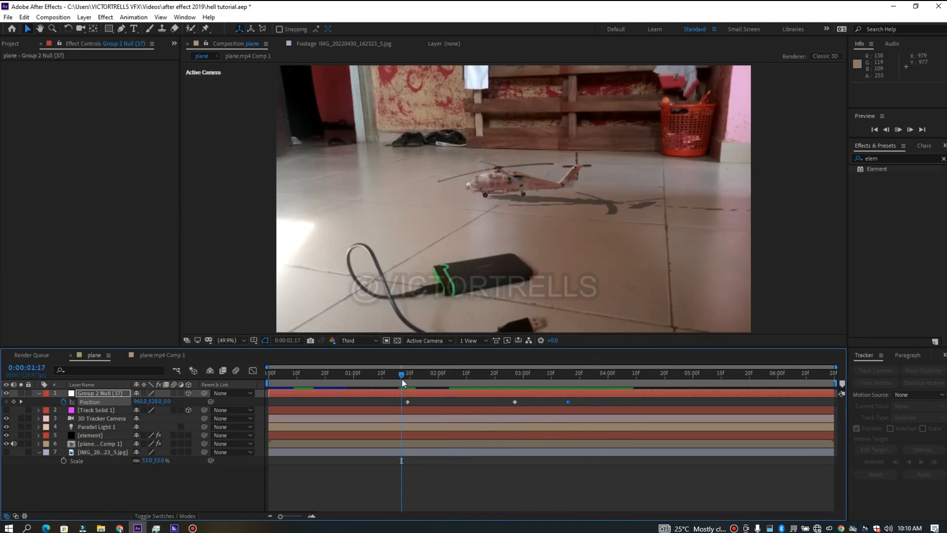
key("space")
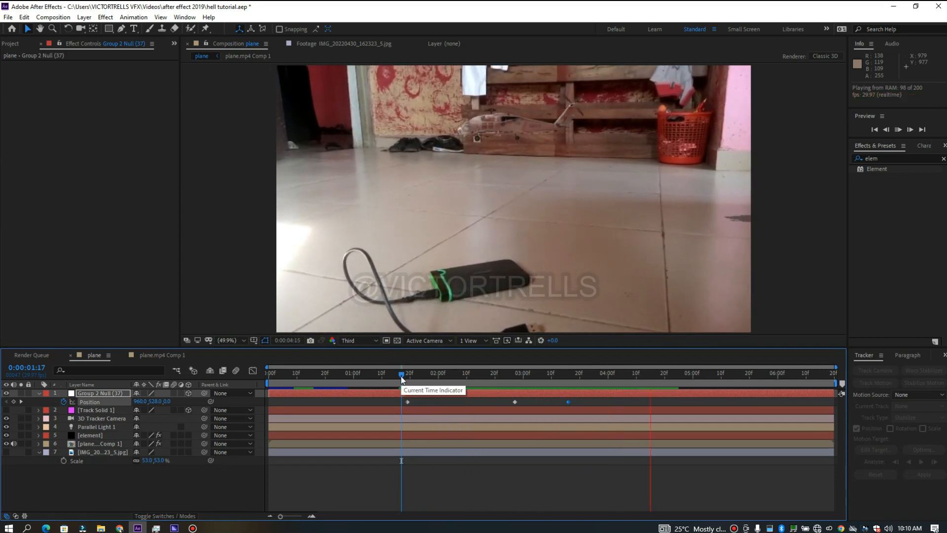
Step: Add a hold Position keyframe for the raised helicopter null at 0:00:03:22
left_click(572, 374)
left_click_drag(572, 375, 599, 374)
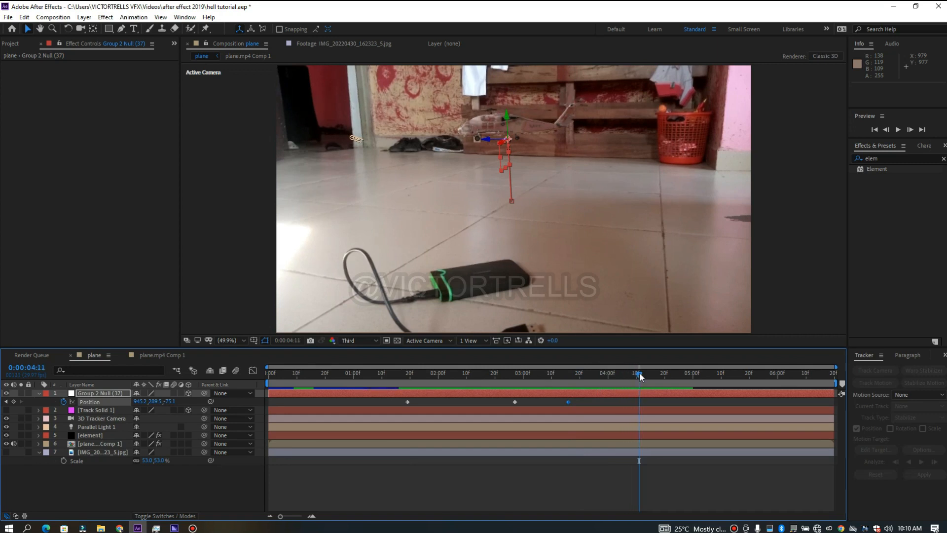
key("Page_Up")
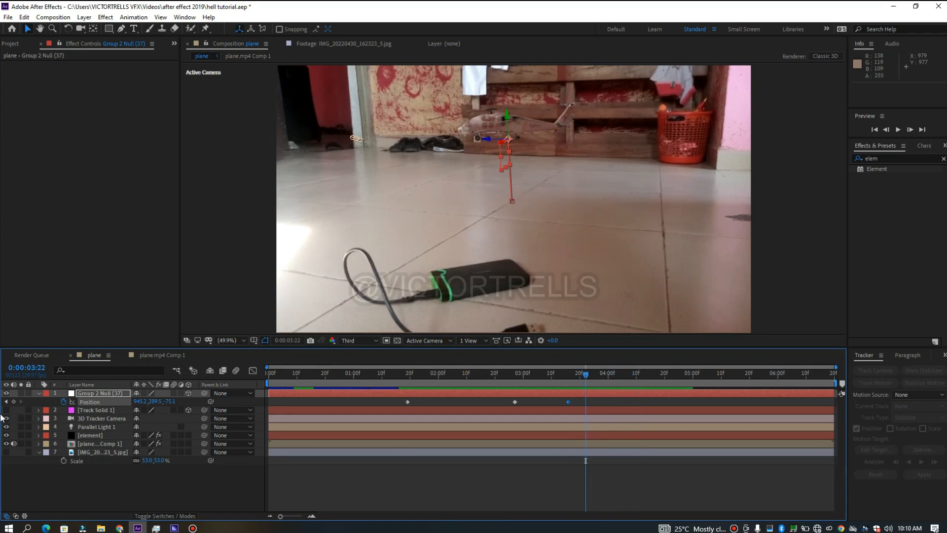
left_click(13, 402)
Step: Move the helicopter null out of frame at 0:00:05:28 to a Position of about -487, 233, 387 and play back the flight
left_click_drag(572, 375, 772, 384)
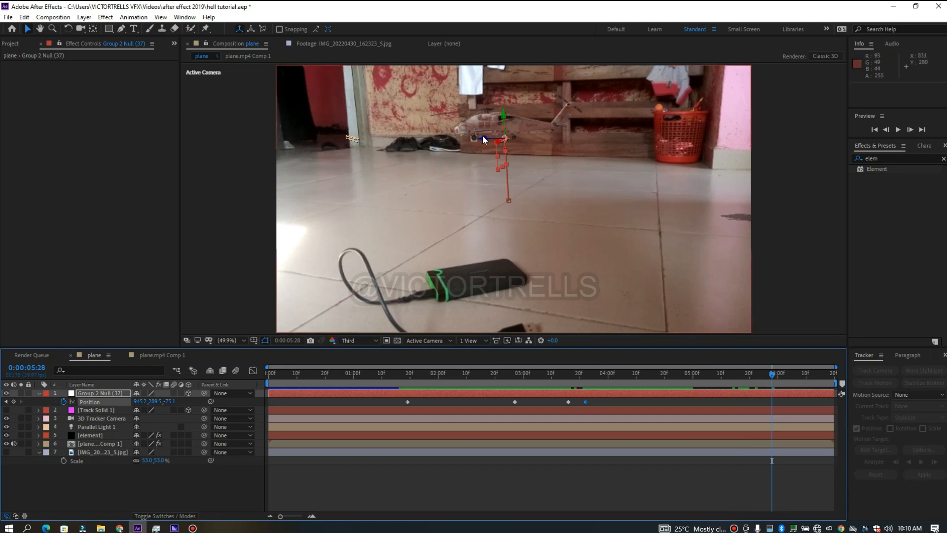
left_click_drag(484, 137, 160, 137)
left_click(400, 381)
key("space")
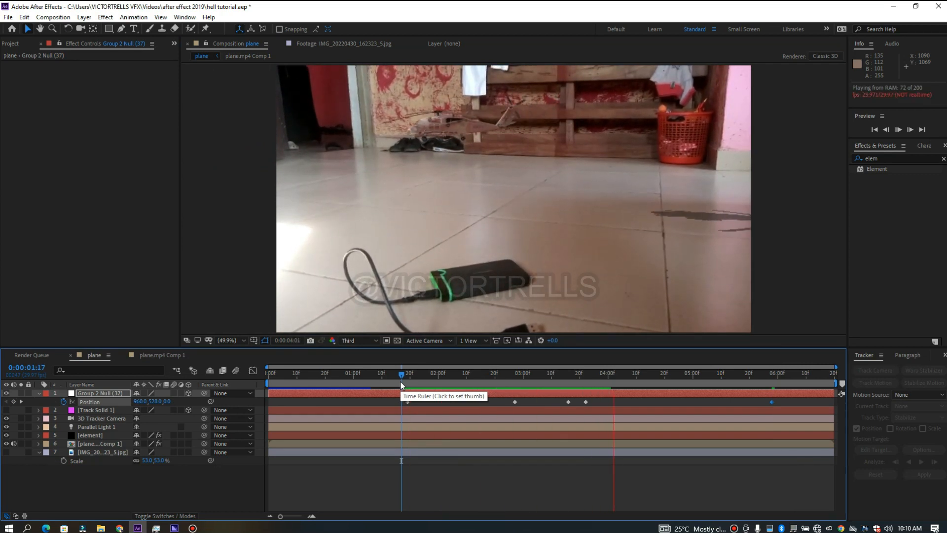
left_click_drag(401, 374, 419, 376)
key("space")
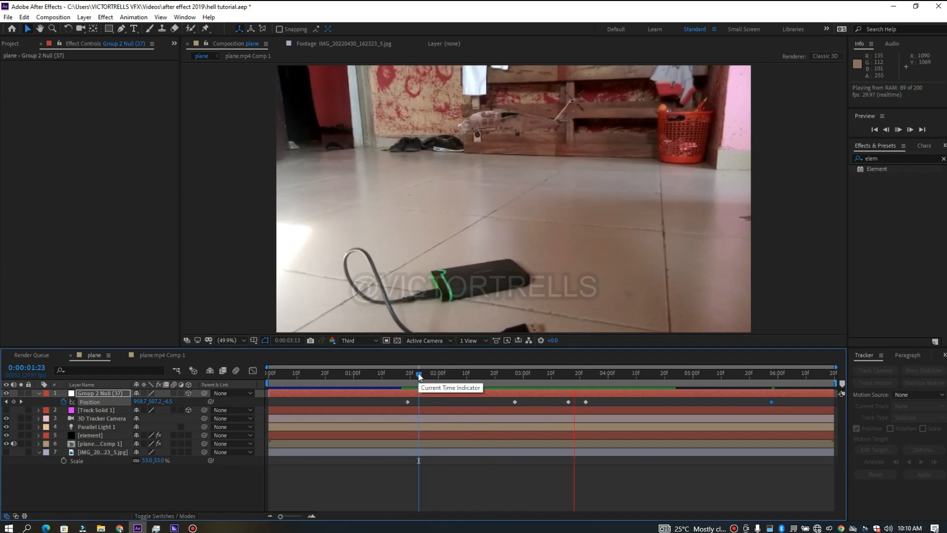
Step: Delete the null's Position keyframe at 0:00:05:28 and check the hovering motion between 0:00:03:13 and 0:00:03:22
mouse_move(570, 398)
left_mouse_down()
mouse_move(594, 402)
mouse_move(578, 401)
mouse_move(587, 405)
left_mouse_up()
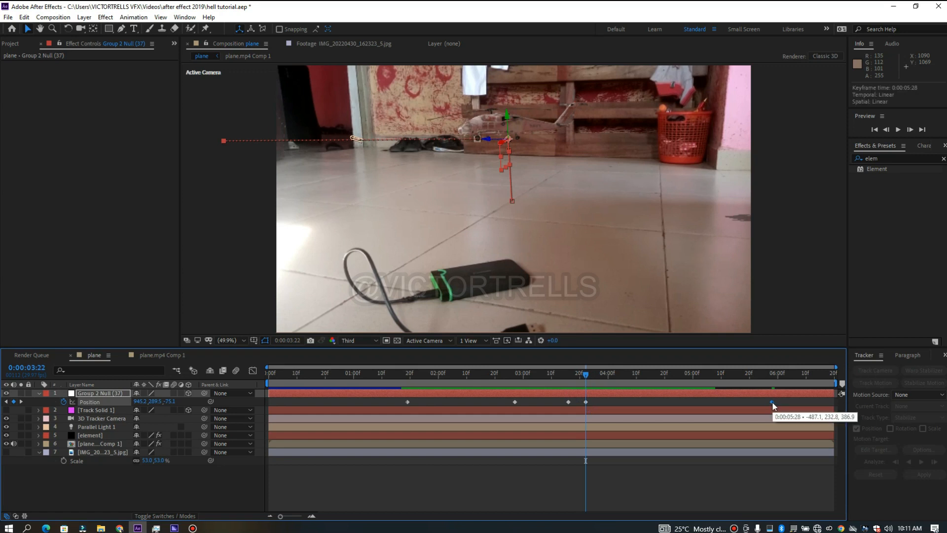
key("Delete")
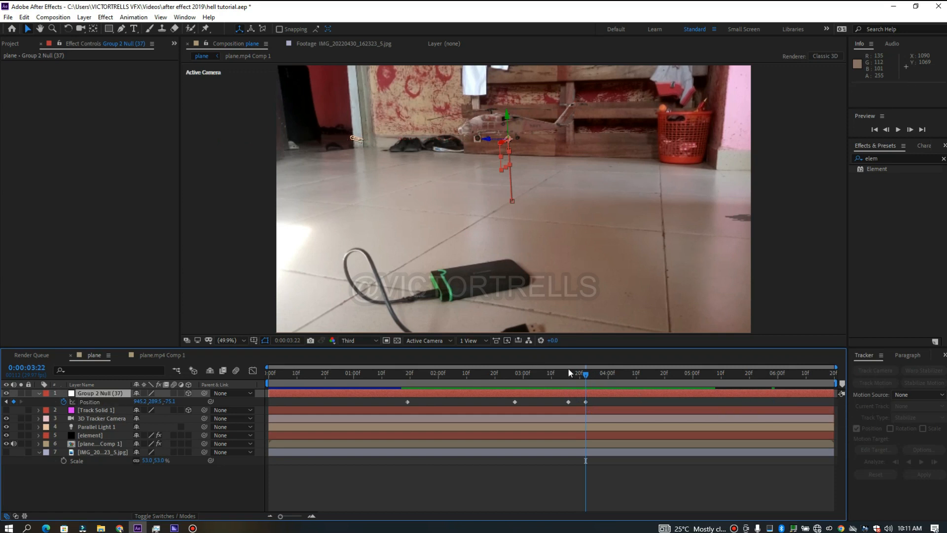
left_click_drag(583, 375, 561, 371)
key("space")
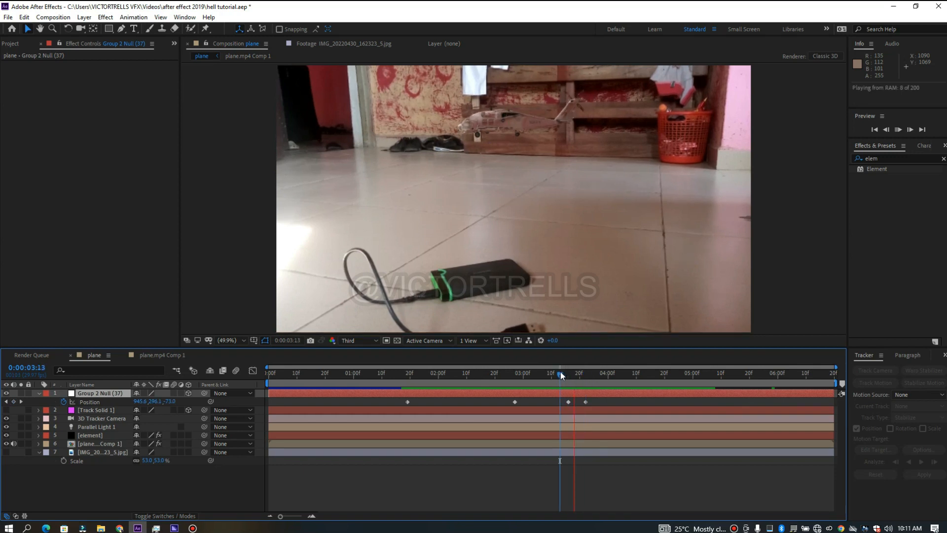
left_click_drag(559, 374, 577, 376)
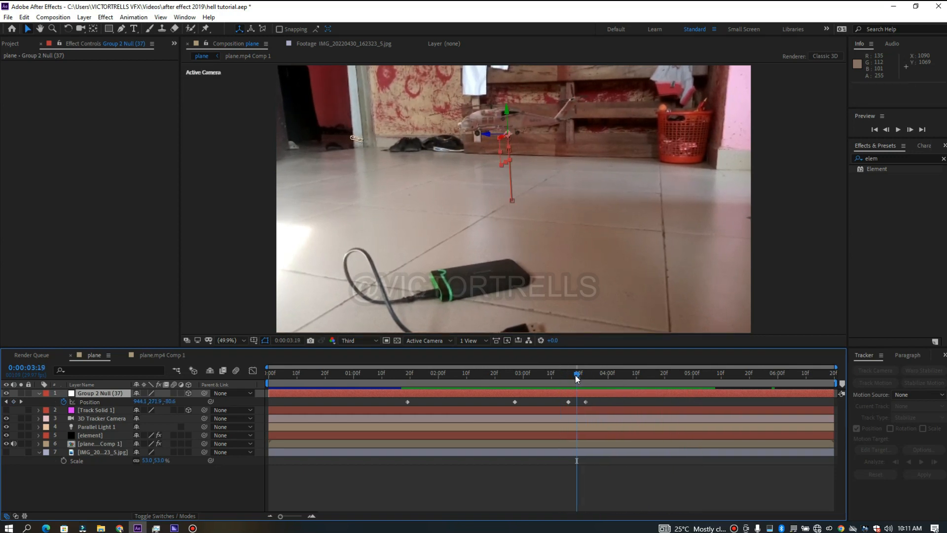
Step: Undo the last keyframe deletion and delete the null's Position keyframes at 0:00:03:22 and 0:00:05:28 together
key("ctrl+z")
key("k")
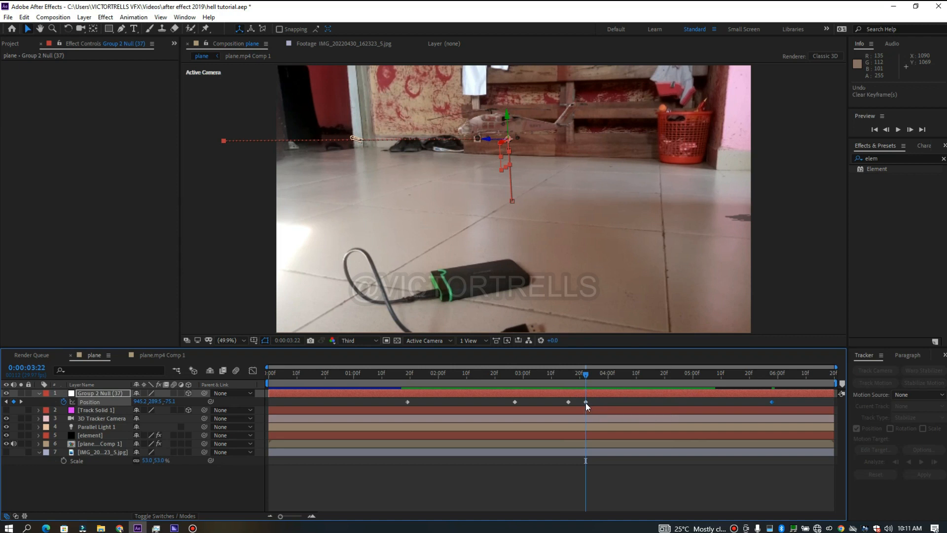
left_click_drag(579, 402, 785, 409)
key("Delete")
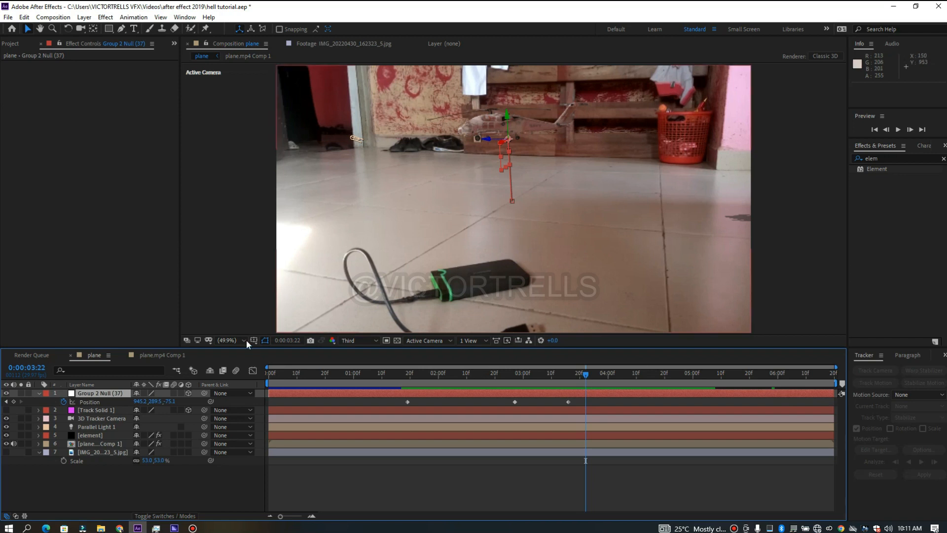
left_click(13, 401)
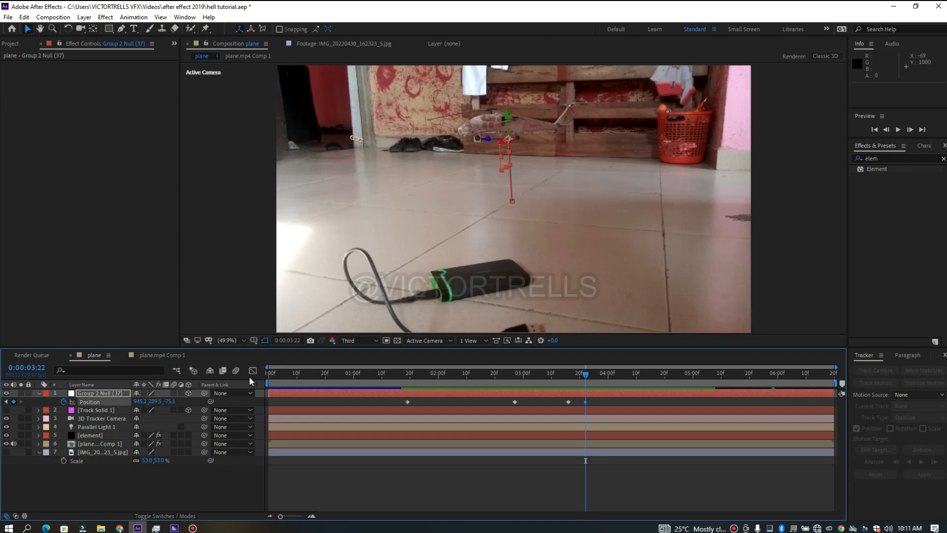
mouse_move(576, 374)
left_mouse_down()
mouse_move(567, 374)
mouse_move(573, 378)
left_mouse_up()
left_click(585, 378)
key("Delete")
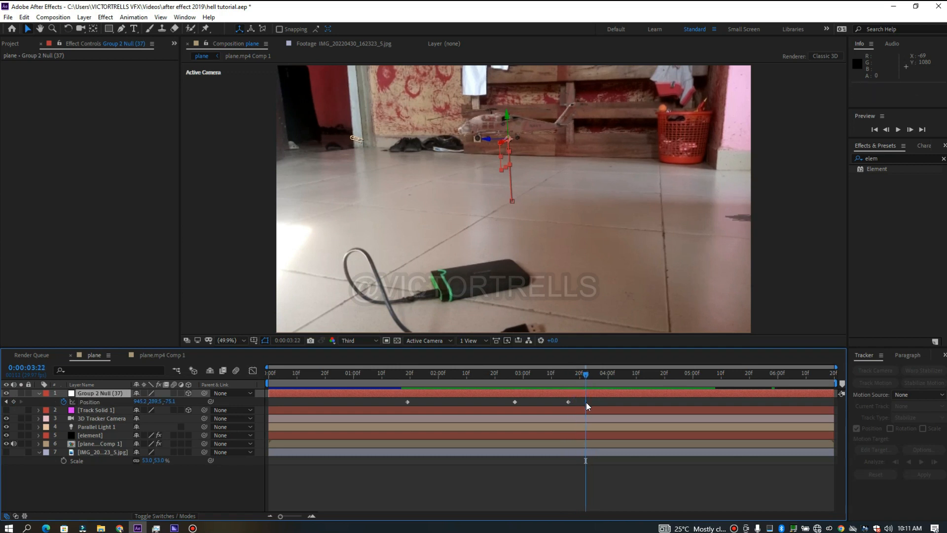
Step: Play back the lift-off from 0:00:02:28 and add a hold Position keyframe for the null at 0:00:04:13
left_click_drag(585, 377, 518, 384)
key("space")
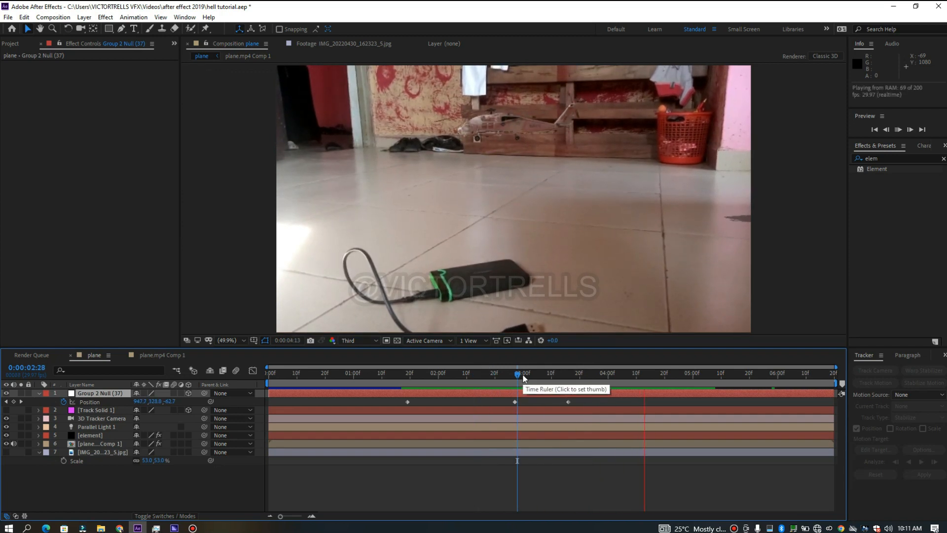
key("space")
left_click_drag(597, 384, 642, 393)
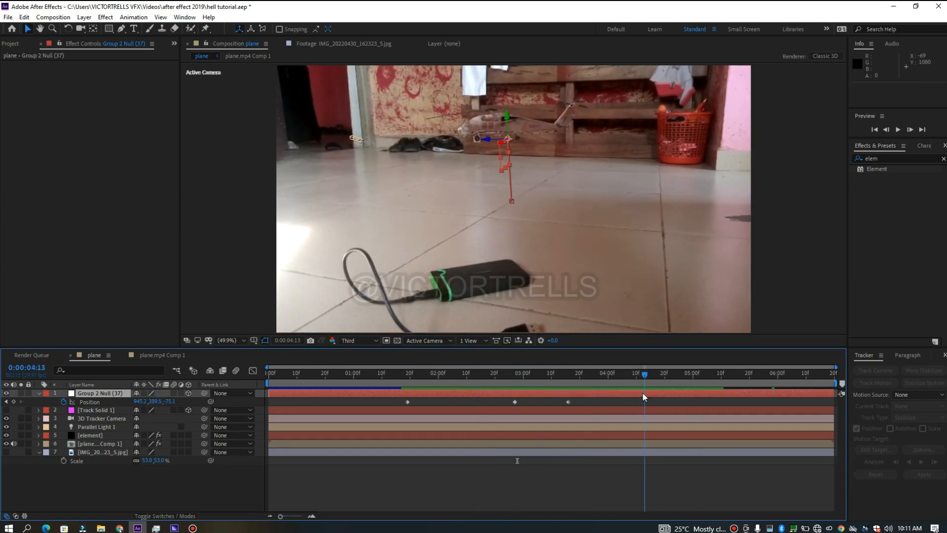
left_click(13, 402)
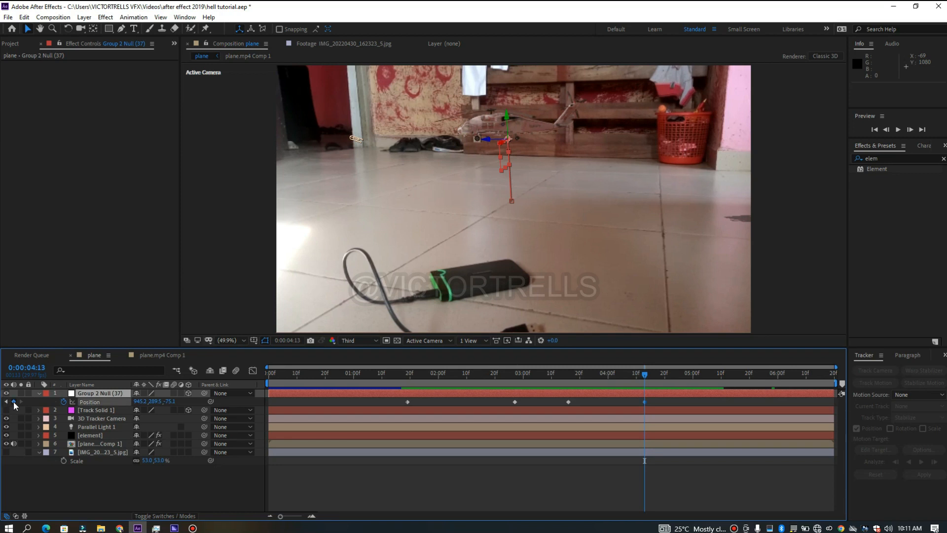
Step: Play back the lift-off and longer hover from 0:00:02:28 and again from 0:00:01:17
left_click(517, 393)
key("space")
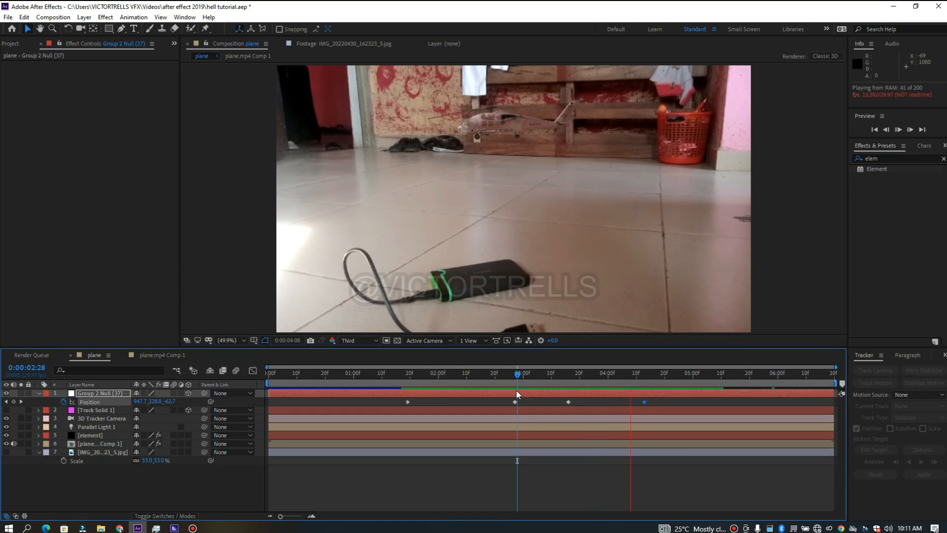
left_click(400, 386)
key("space")
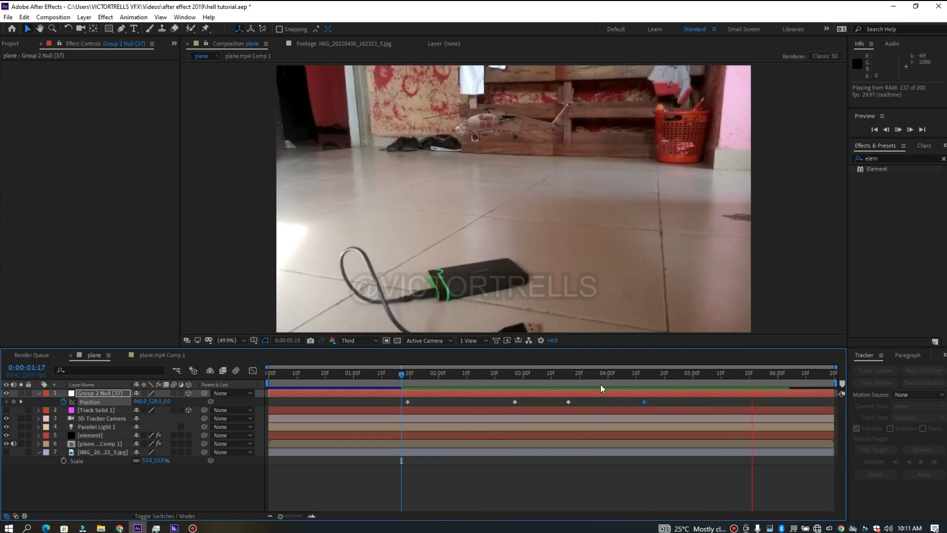
Step: At 0:00:06:08, move the helicopter null sideways out of frame to a Position of about -471, 234, 382
left_click(795, 373)
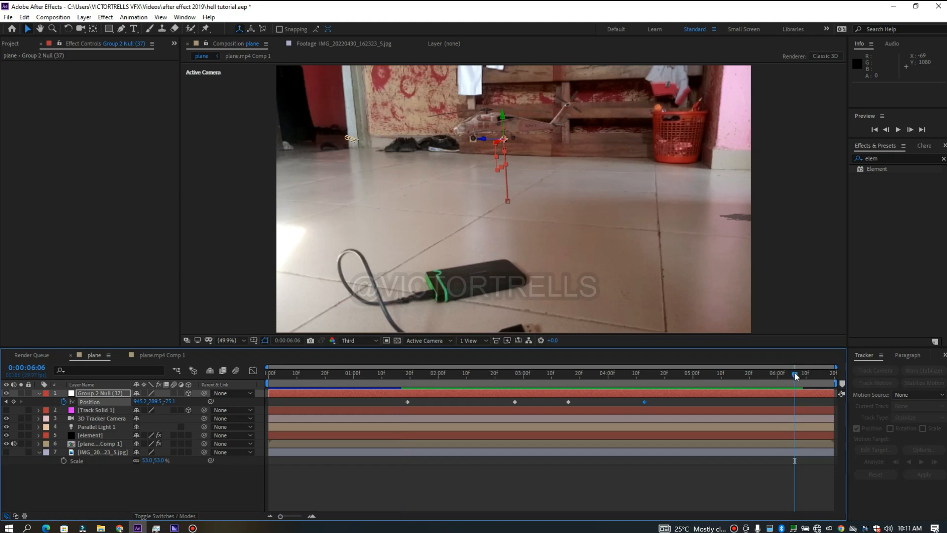
left_click_drag(795, 375, 800, 377)
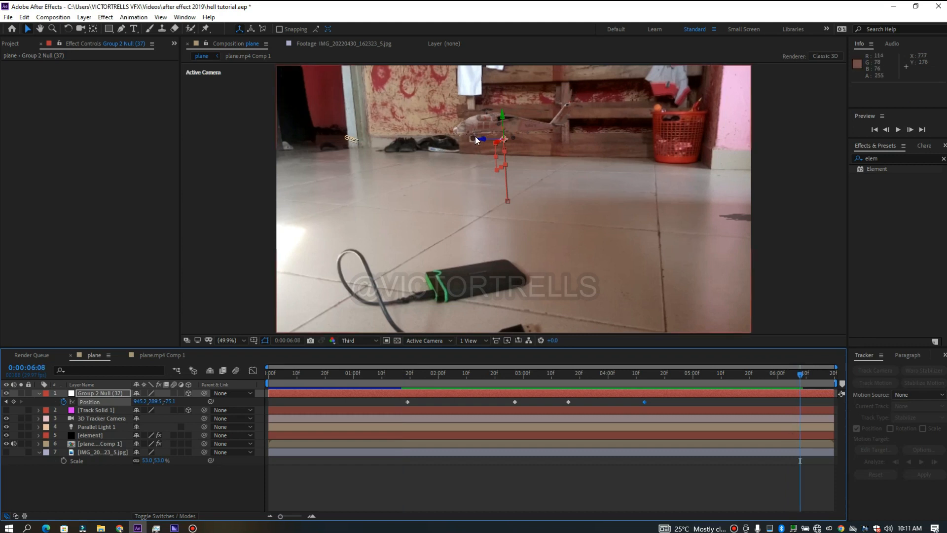
left_click_drag(481, 138, 139, 110)
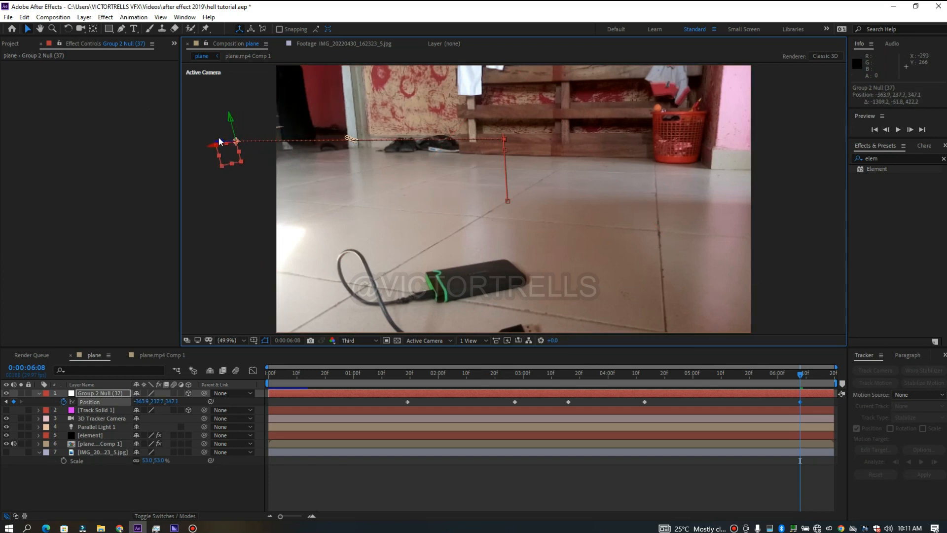
left_click_drag(220, 143, 203, 146)
Step: Play back the flight from 0:00:03:16 and 0:00:01:04, and shift the exit Position keyframe closer to the composition's end
left_click(569, 382)
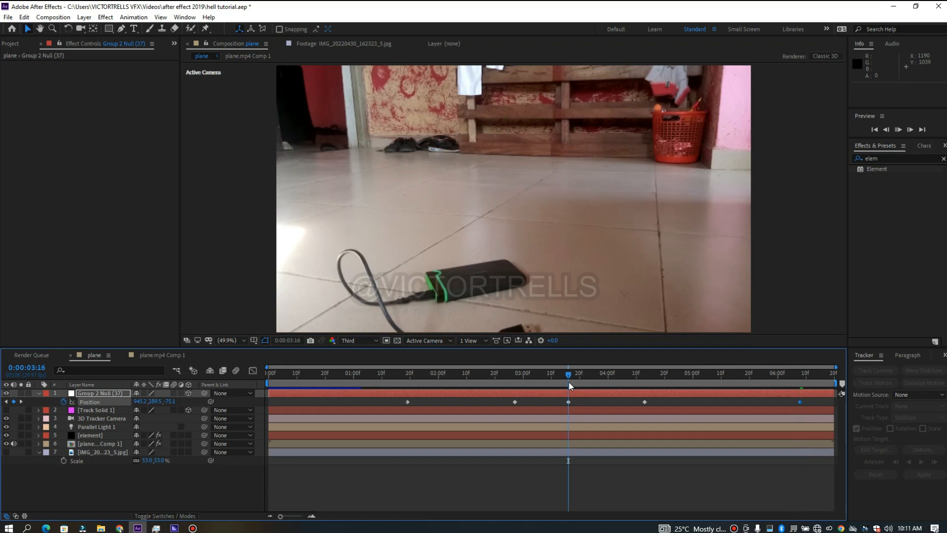
key("space")
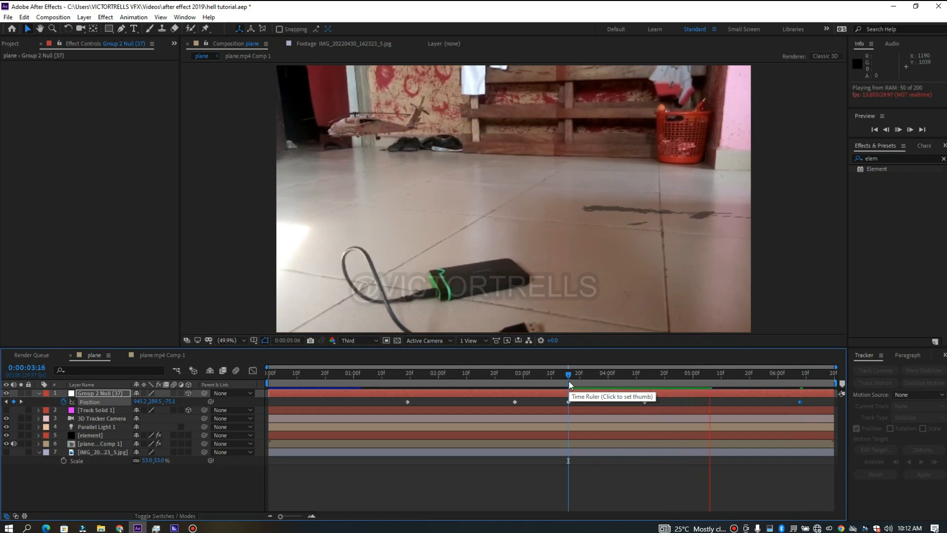
key("space")
left_click(366, 401)
key("space")
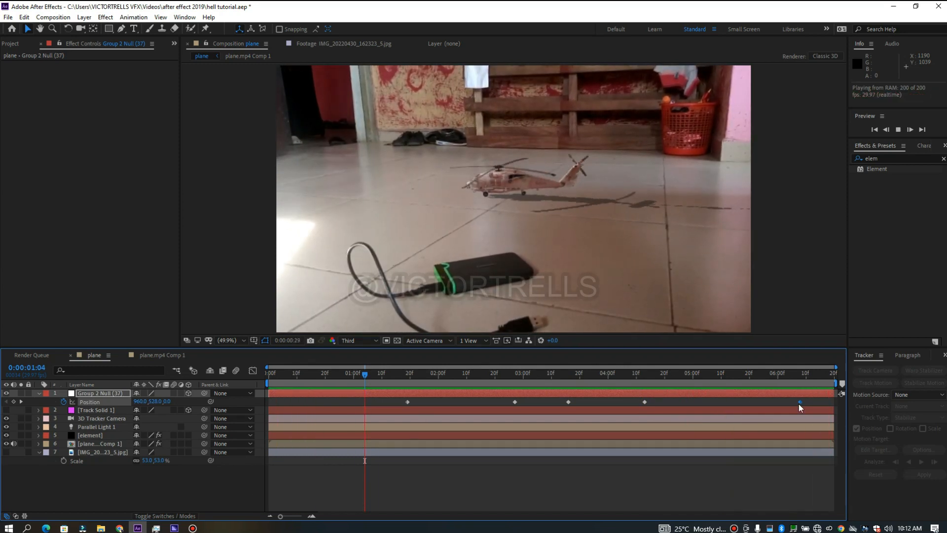
mouse_move(800, 401)
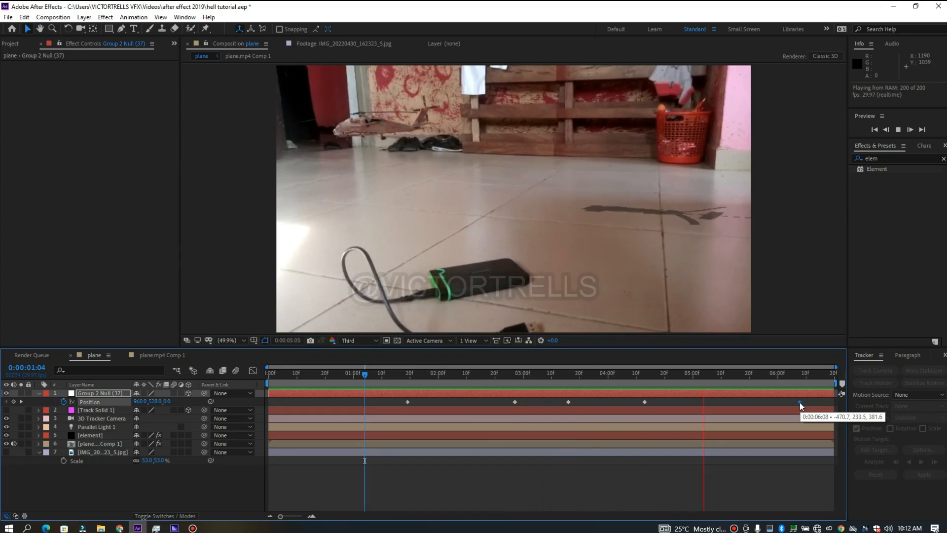
left_click_drag(800, 401, 825, 403)
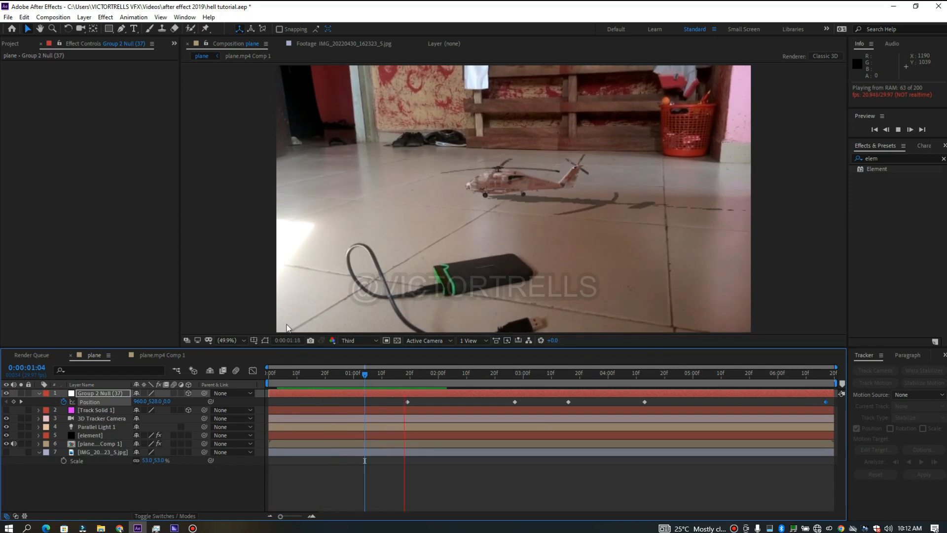
Step: Set the composition's duration to 0:00:09:20 and show its full length in the timeline
left_click(265, 44)
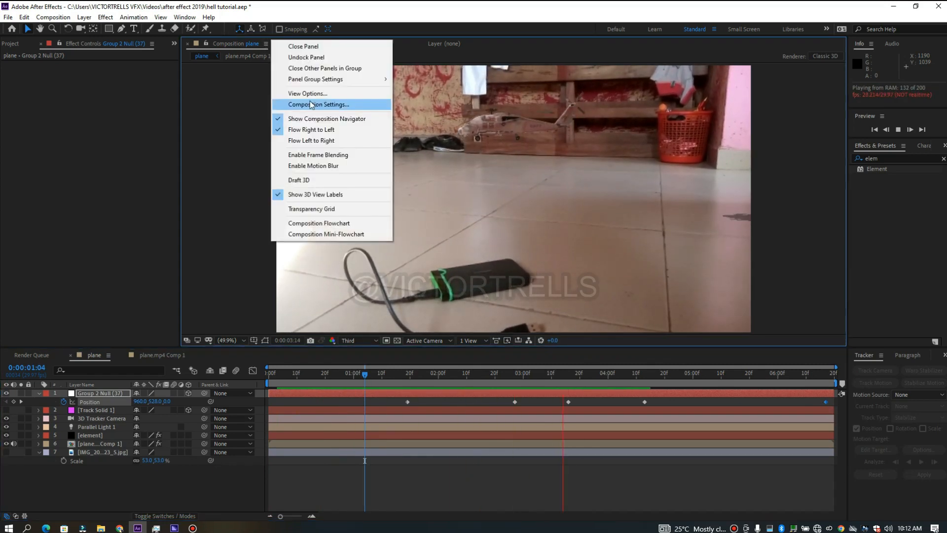
left_click(310, 102)
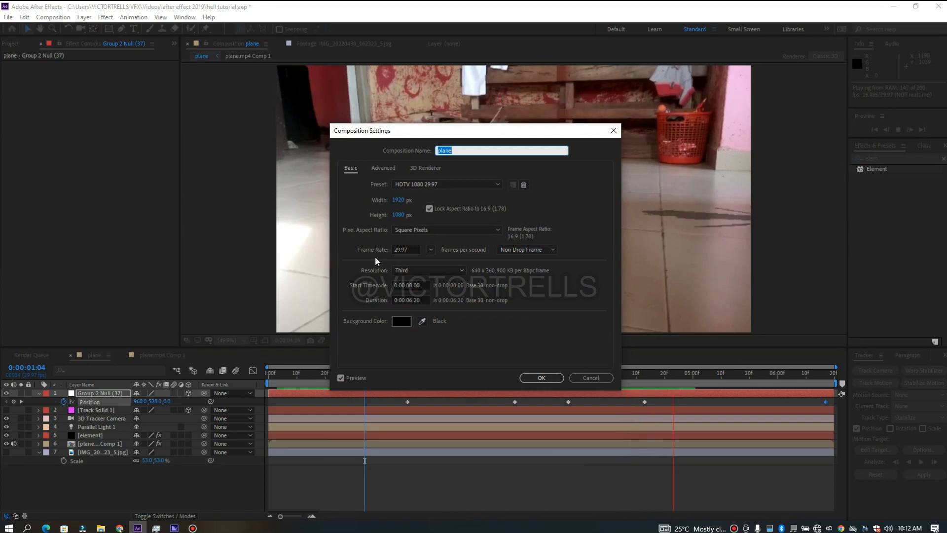
left_click(411, 300)
key("BackSpace")
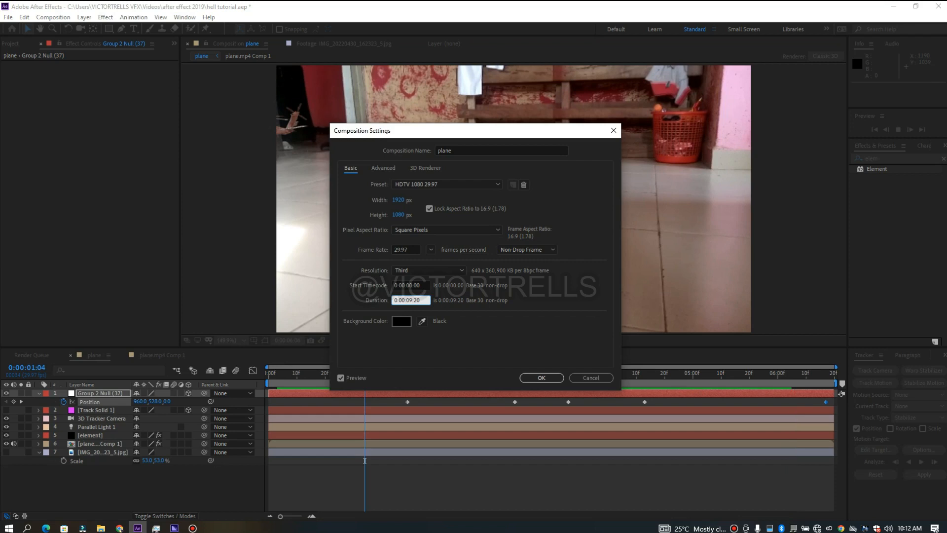
key("Escape")
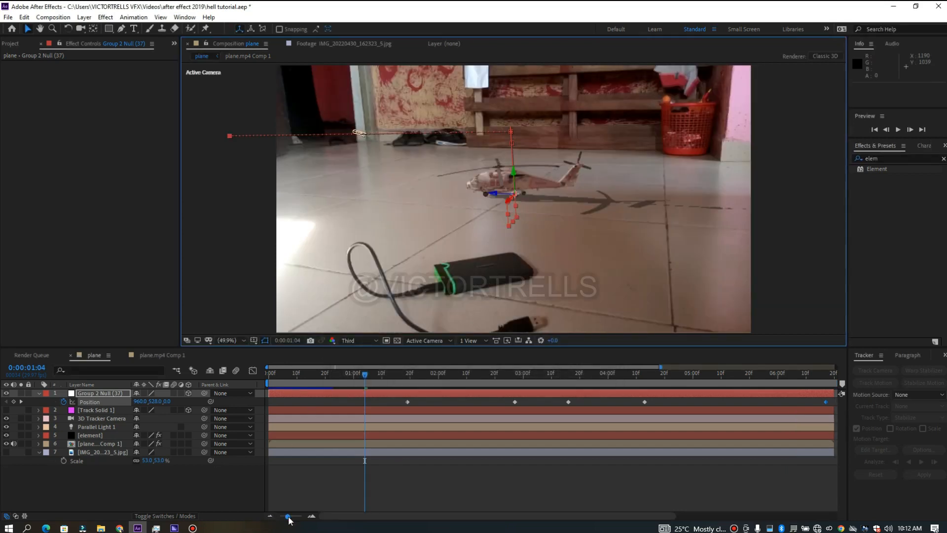
left_click_drag(288, 517, 243, 513)
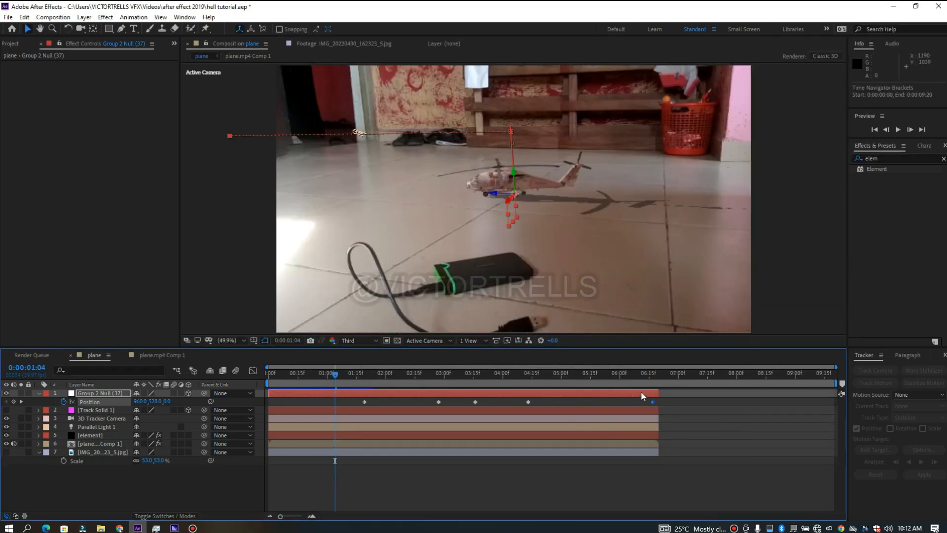
Step: Move the null's last Position keyframe to 0:00:07:24 and play back the slower exit from 0:00:04:07 and 0:00:03:00
left_click_drag(653, 400, 724, 405)
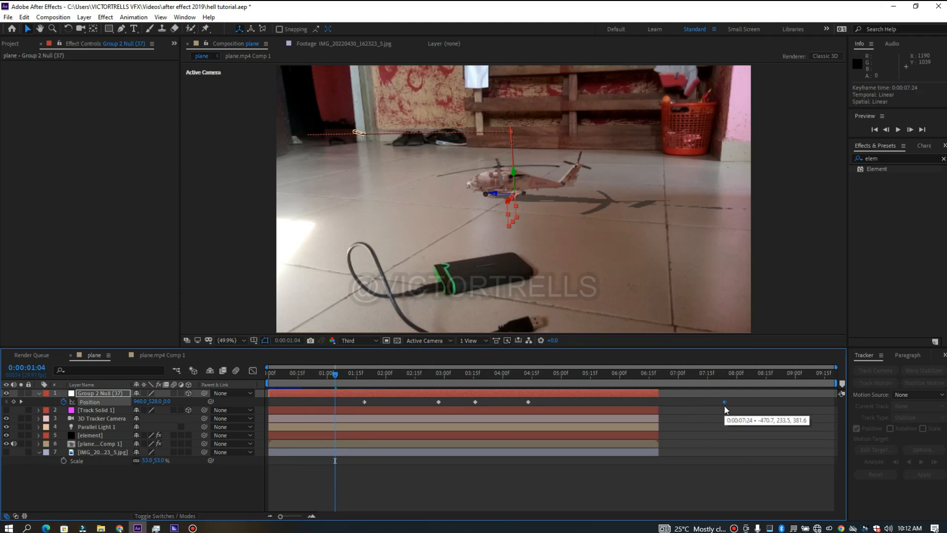
left_click(517, 375)
key("space")
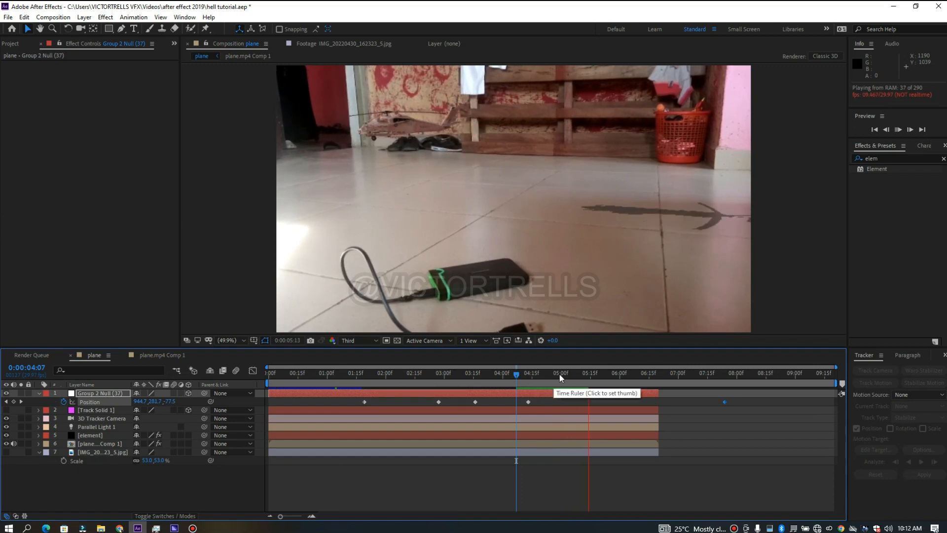
left_click_drag(517, 375, 445, 391)
key("space")
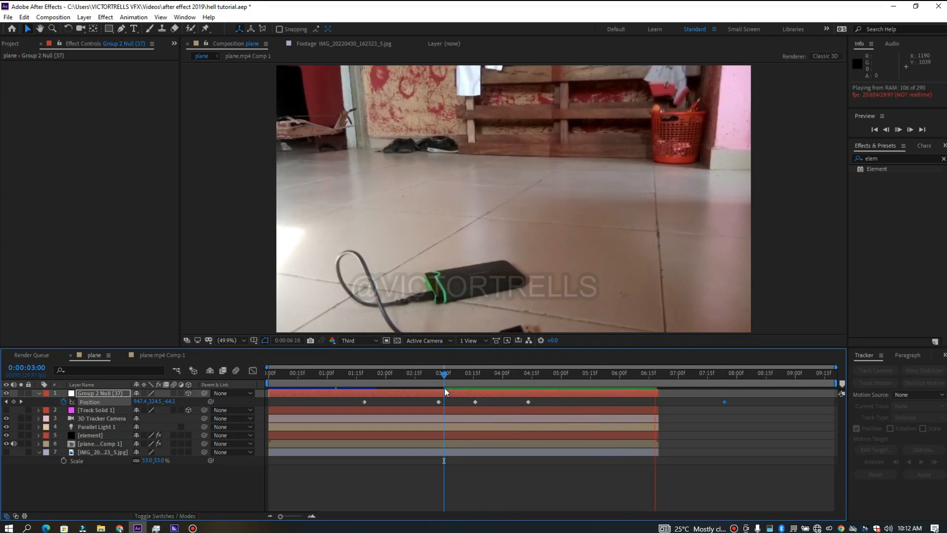
Step: Set the preview resolution to Full and inspect the flying helicopter between 0:00:05:22 and 0:00:06:12
left_click(559, 373)
left_click_drag(573, 387, 621, 401)
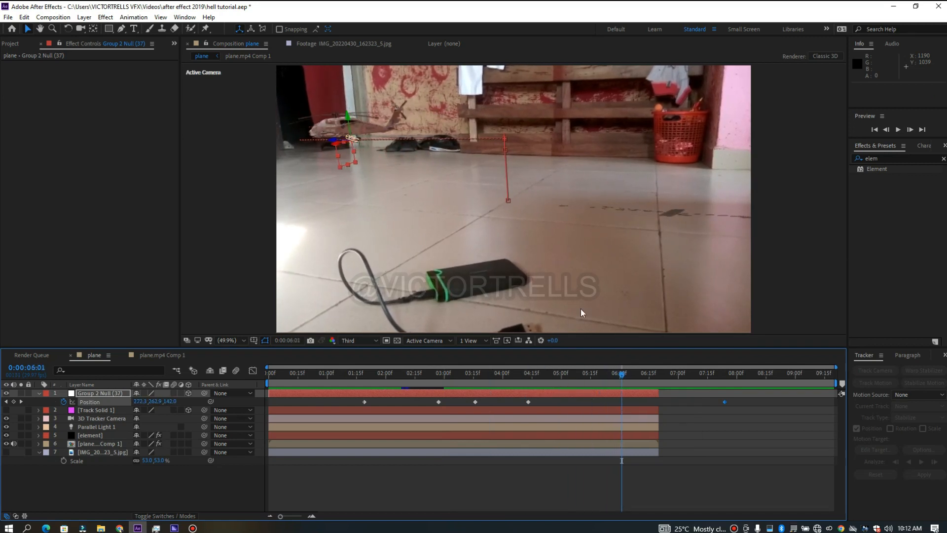
left_click(362, 341)
left_click(355, 366)
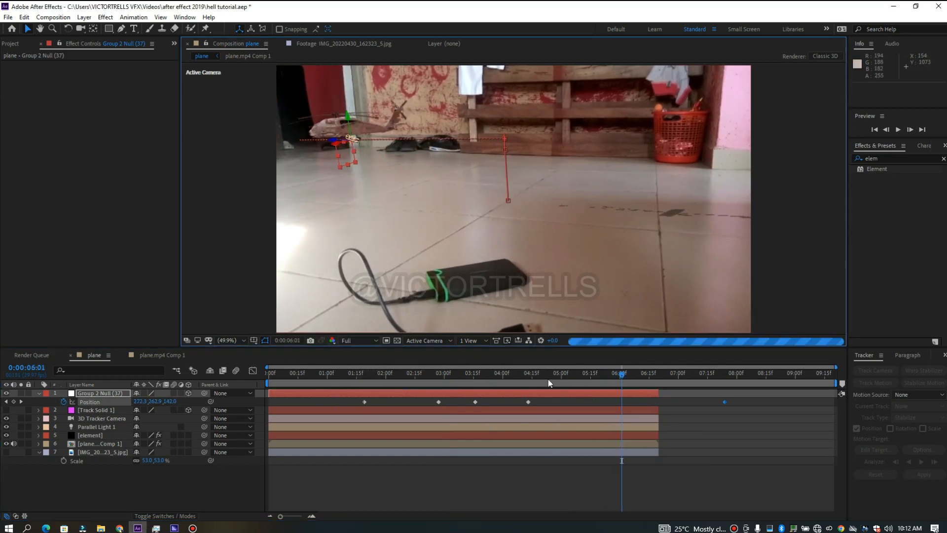
left_click_drag(621, 375, 602, 386)
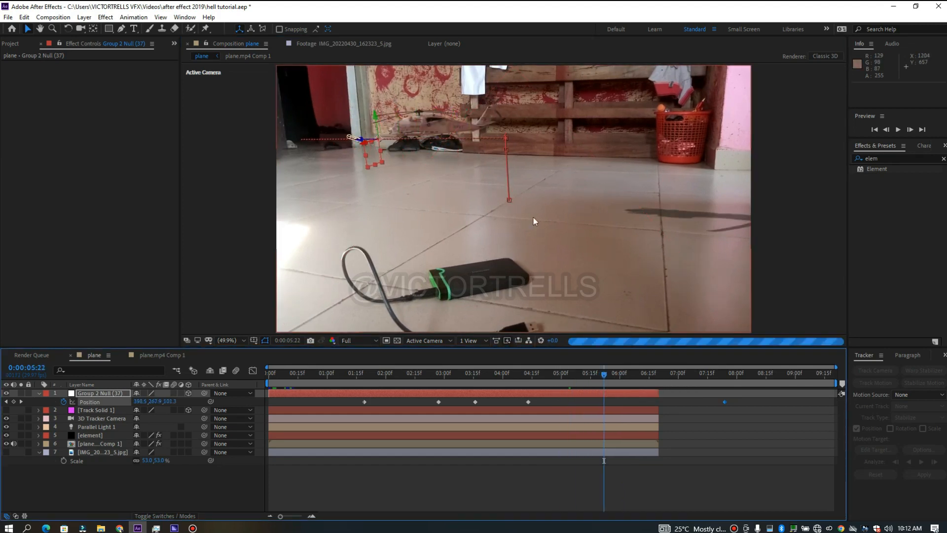
left_click_drag(606, 372, 644, 372)
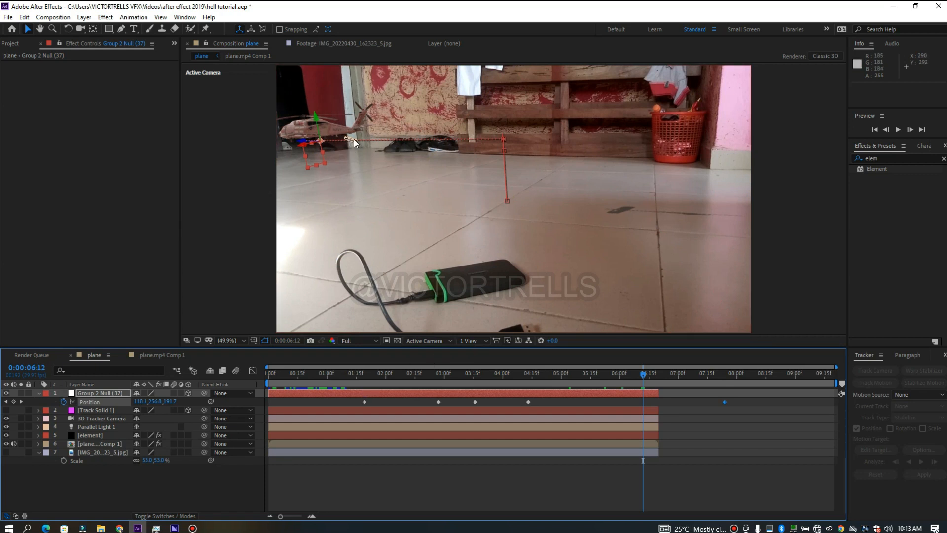
Step: Examine the helicopter, its motion path and the camera from above in Custom View 1, and return to the Active Camera view
left_click(424, 340)
left_click(437, 445)
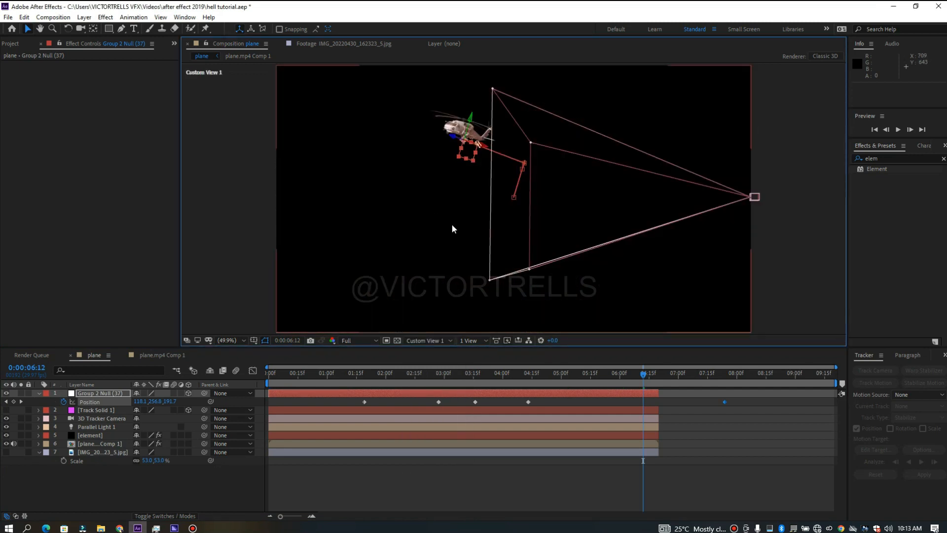
left_click_drag(453, 165, 450, 230)
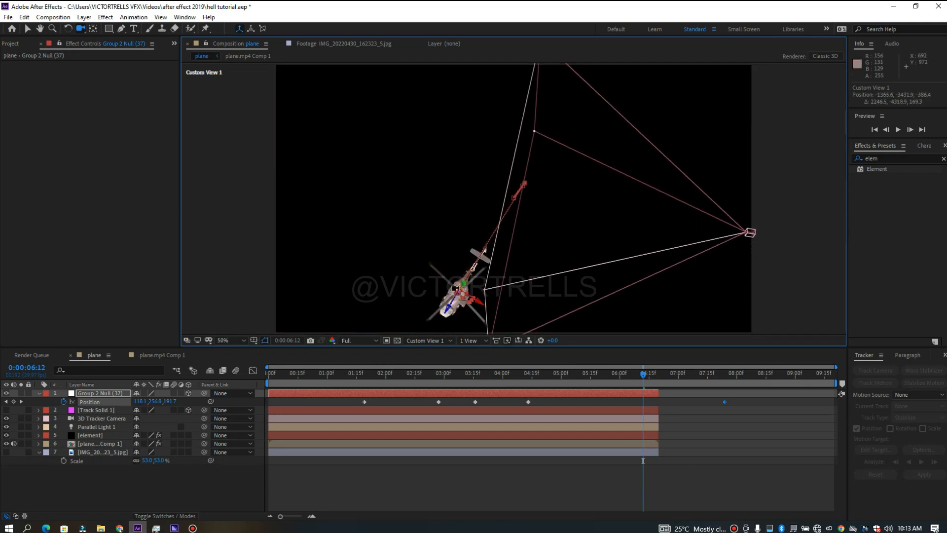
left_click(230, 341)
left_click(438, 344)
left_click(436, 342)
left_click(433, 353)
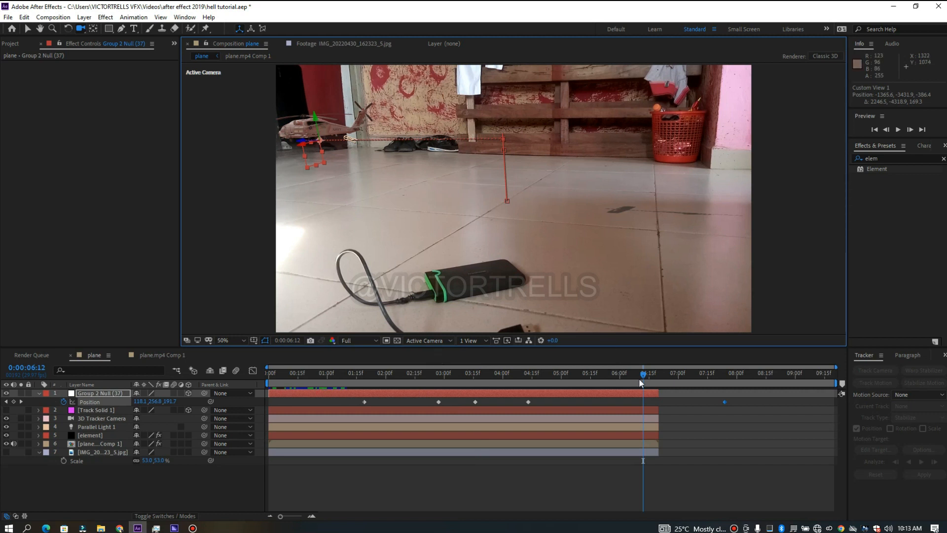
left_click(28, 29)
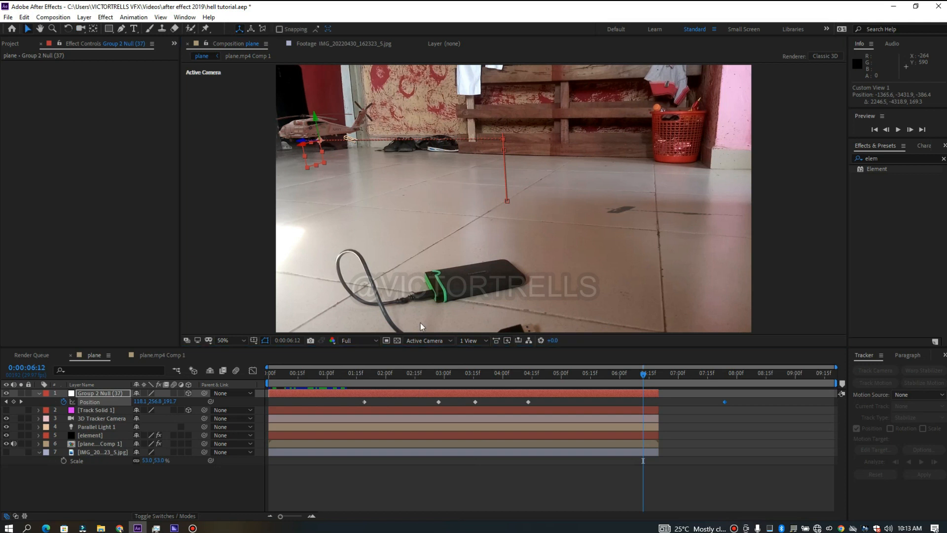
Step: Duplicate the Parallel Light 1 layer
left_click(551, 427)
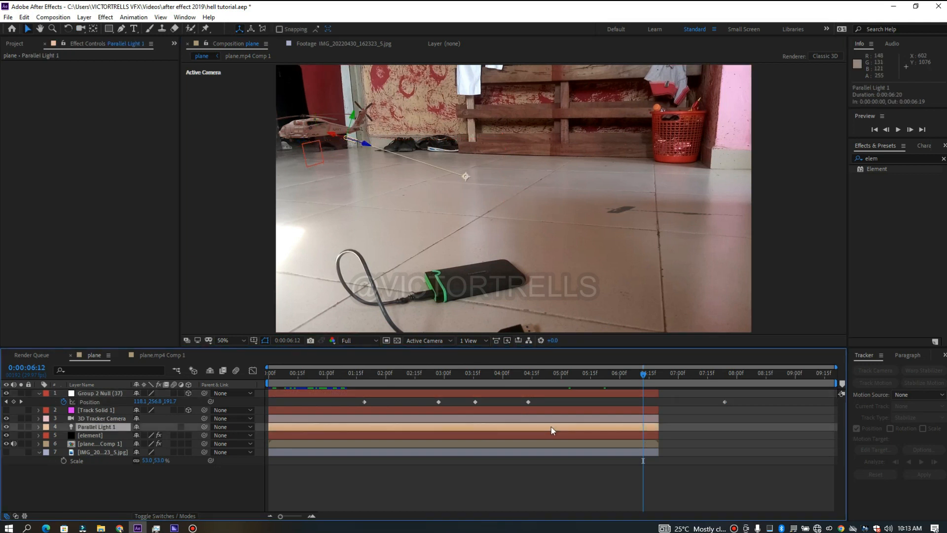
key("ctrl+d")
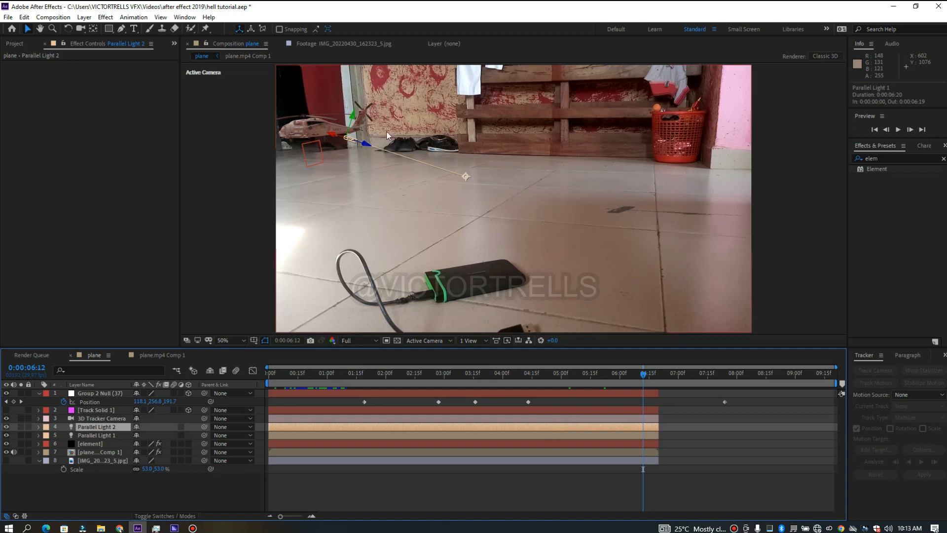
Step: Move Parallel Light 2 away from the helicopter and farther back in Custom View 1, to about -649, -49, 323
left_click_drag(366, 145, 171, 113)
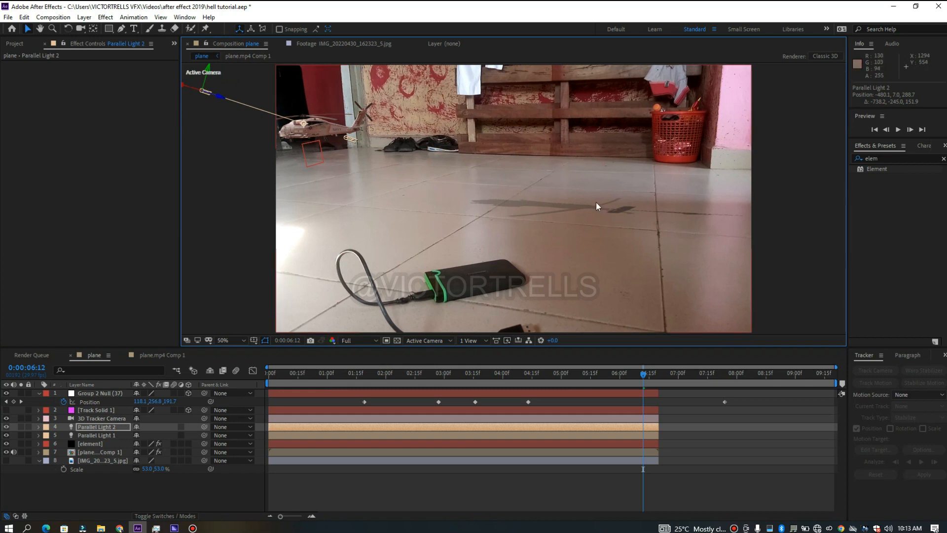
left_click(431, 342)
left_click(447, 443)
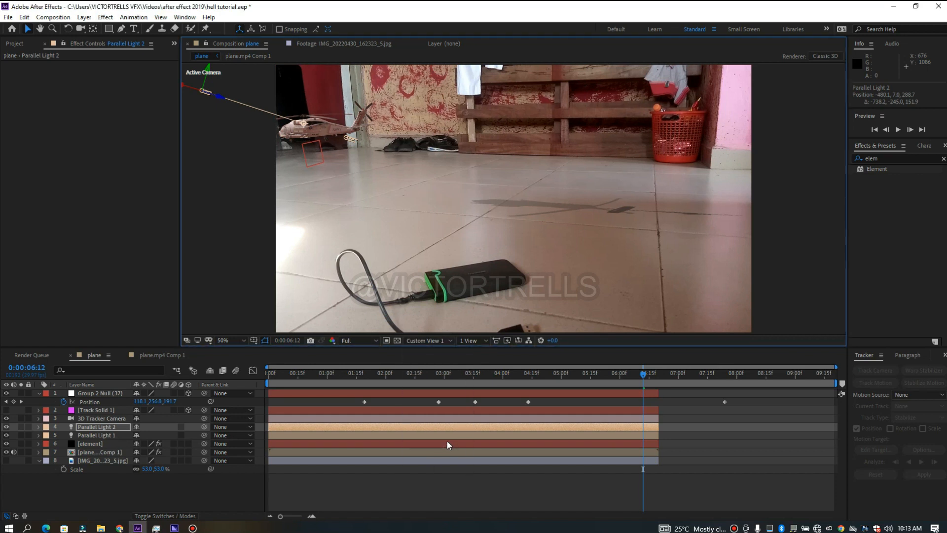
left_click(432, 229)
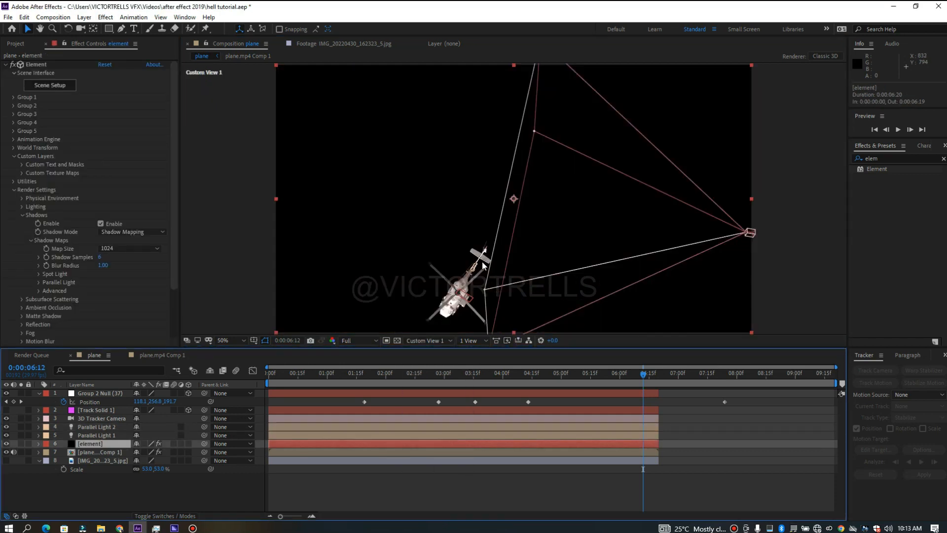
key("h")
left_click_drag(484, 260, 514, 117)
key("v")
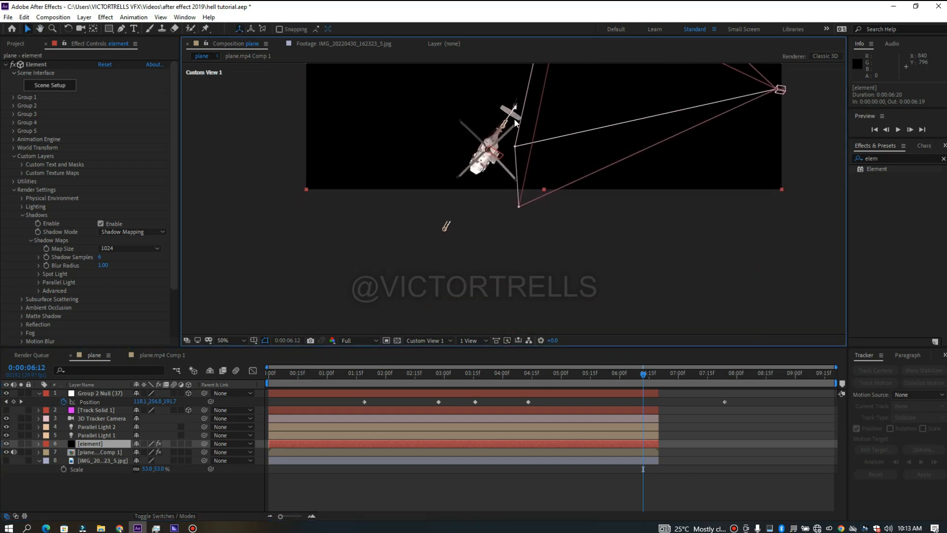
left_click(442, 229)
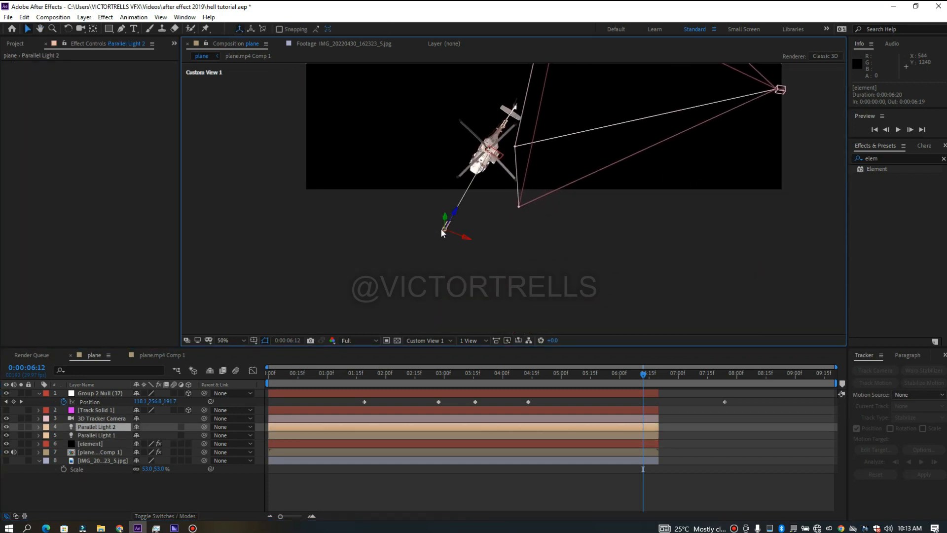
left_click_drag(456, 215, 439, 244)
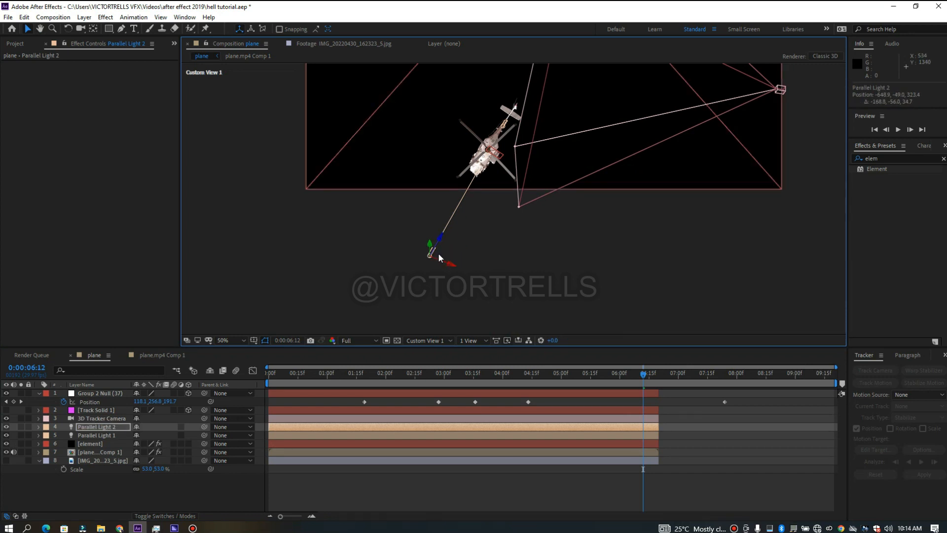
Step: Return to the Active Camera view and fit the whole composition in the viewer
left_click(423, 341)
left_click(434, 351)
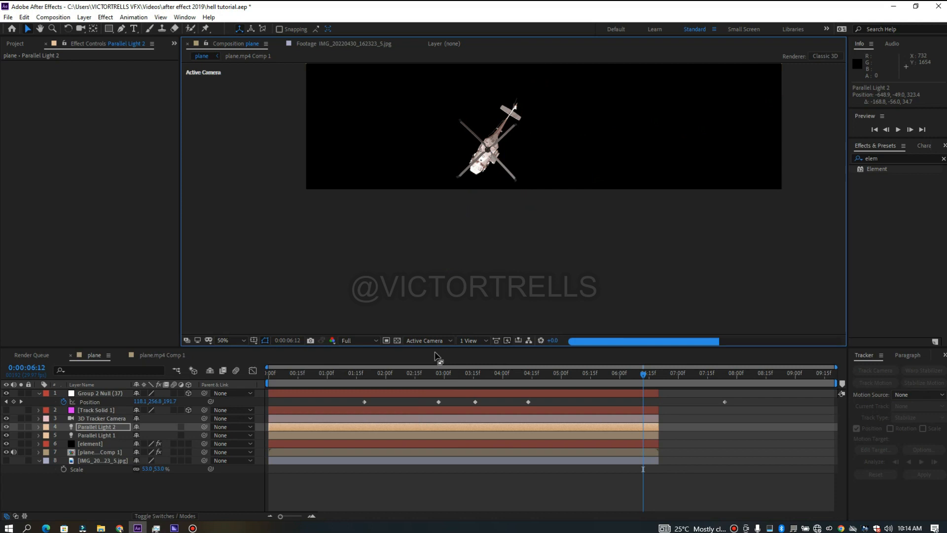
left_click(242, 340)
left_click(251, 175)
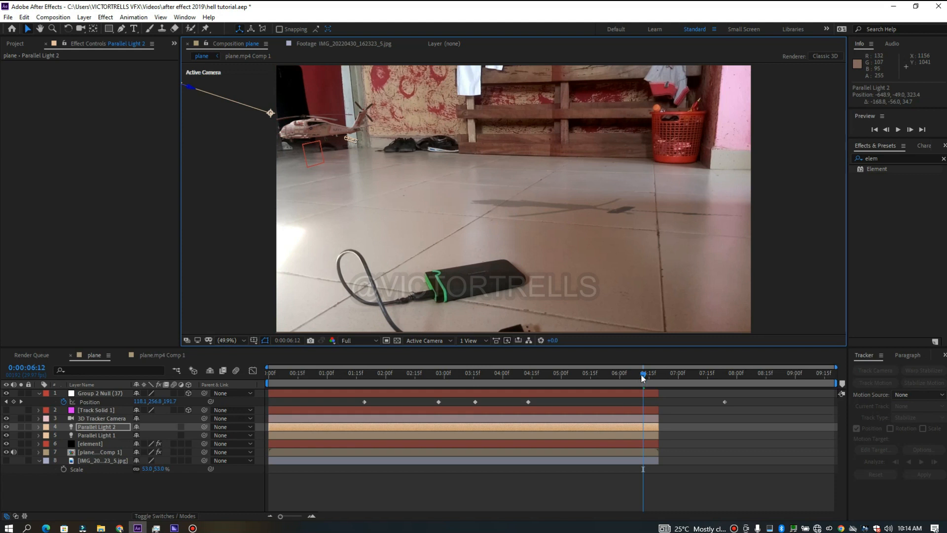
Step: Play back the flight from 0:00:02:19, lowering the preview resolution through Half and Third to Quarter
left_click(421, 386)
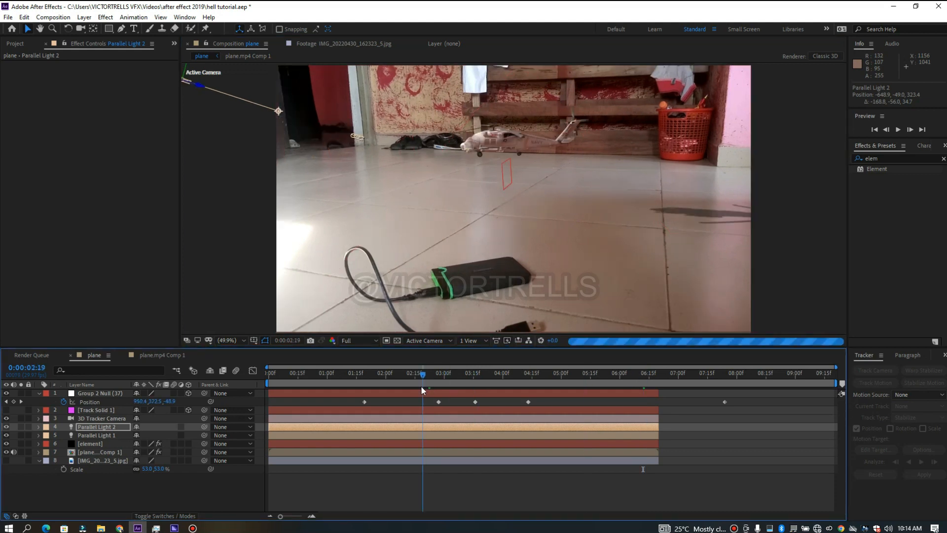
key("space")
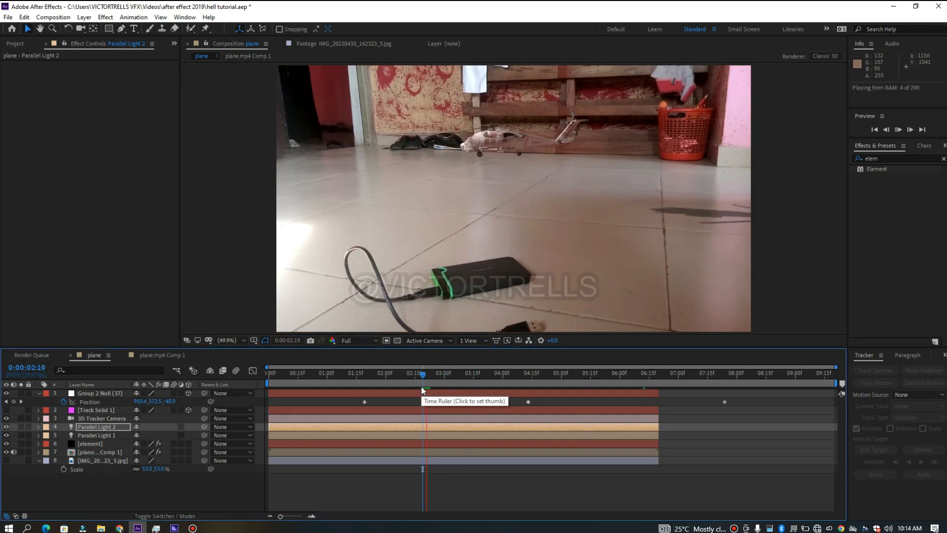
left_click(364, 338)
left_click(360, 378)
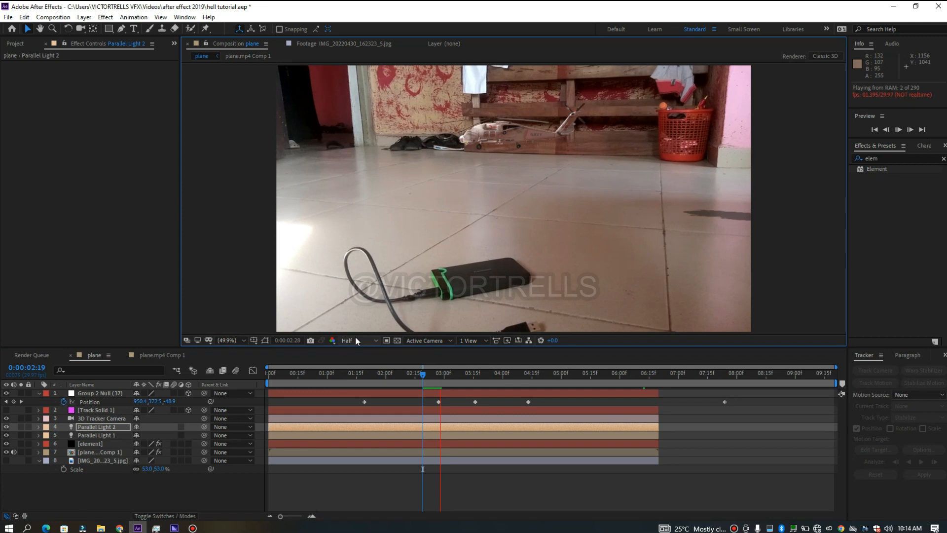
left_click(355, 338)
left_click(355, 386)
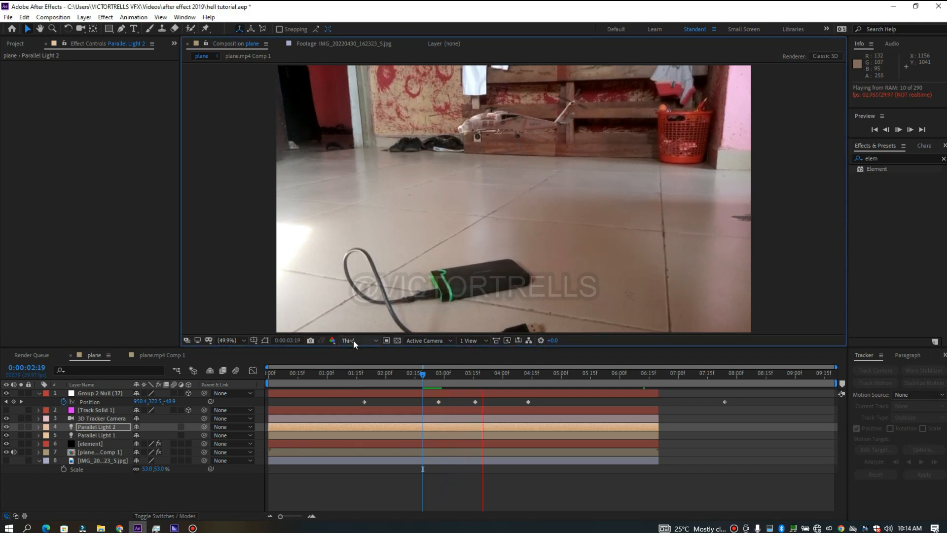
left_click(353, 339)
left_click(359, 397)
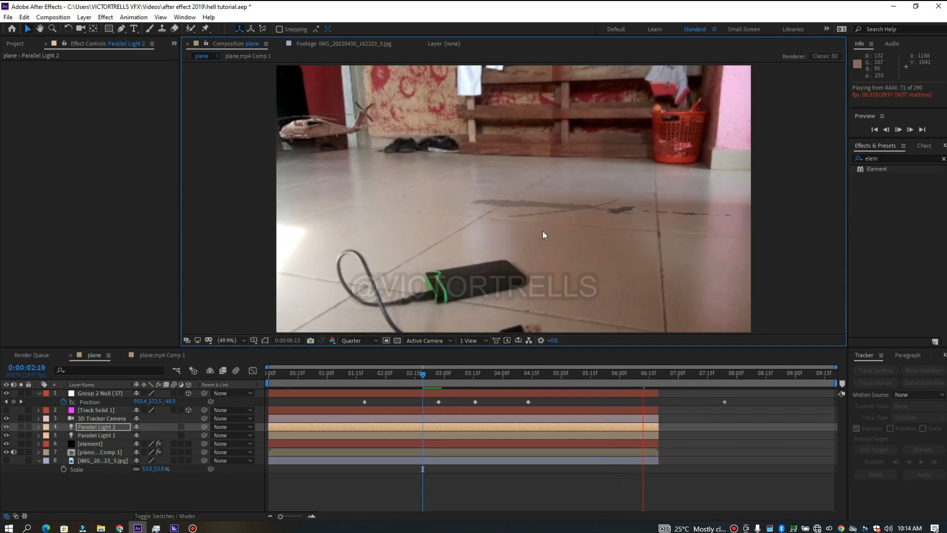
Step: At 0:00:05:21, set the Shadow Darkness of Parallel Light 2 to 25% in its light settings
left_click_drag(428, 373, 603, 395)
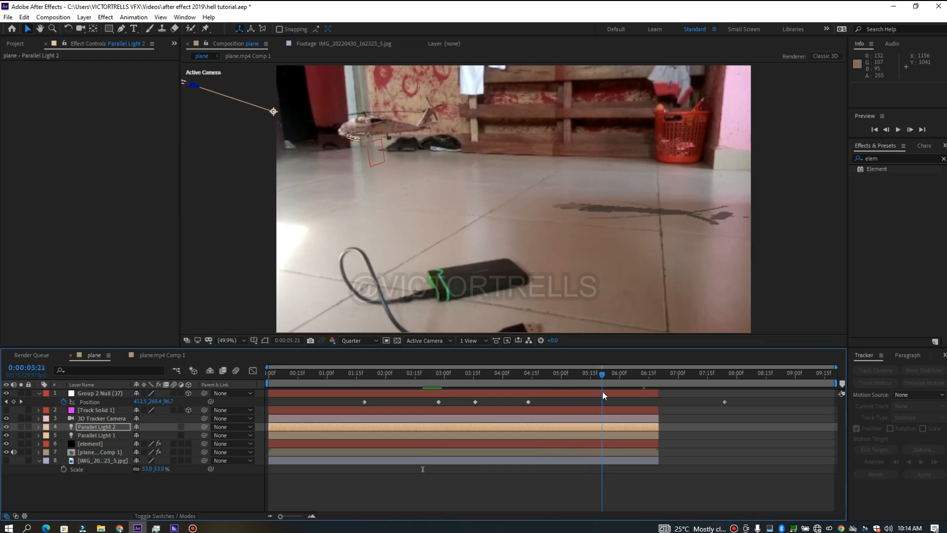
left_click(507, 434)
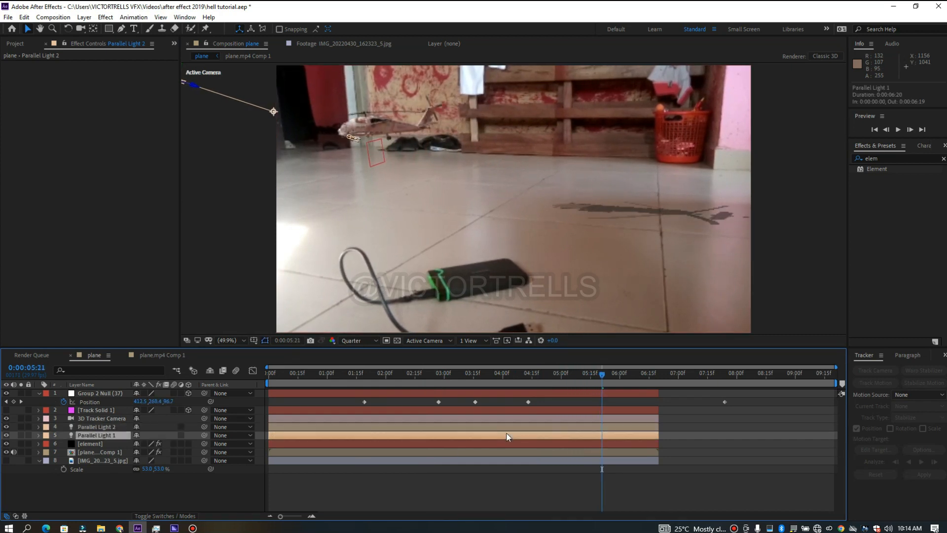
left_click(517, 428)
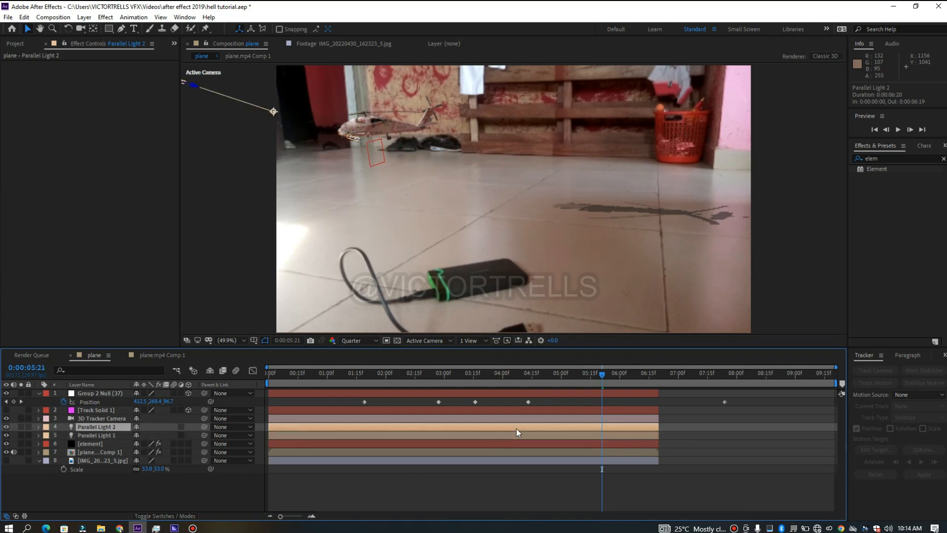
double_click(517, 427)
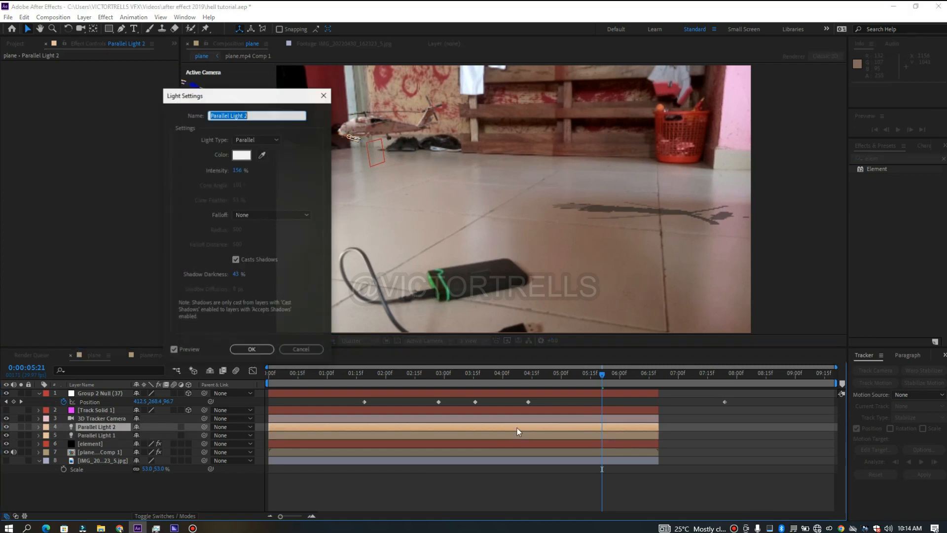
left_click_drag(237, 280, 225, 278)
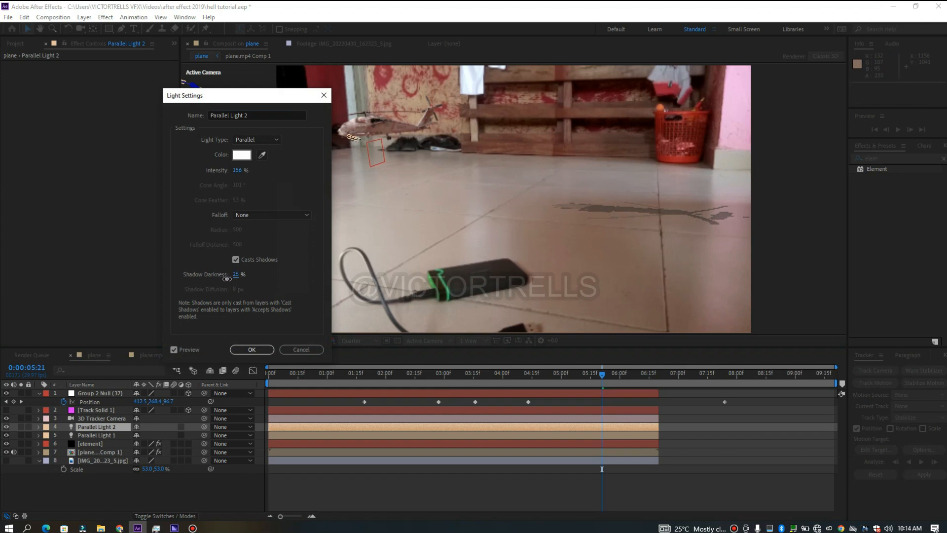
left_click(252, 349)
Step: Set the Shadow Darkness of Parallel Light 1 to 13% in its light settings
left_click(538, 436)
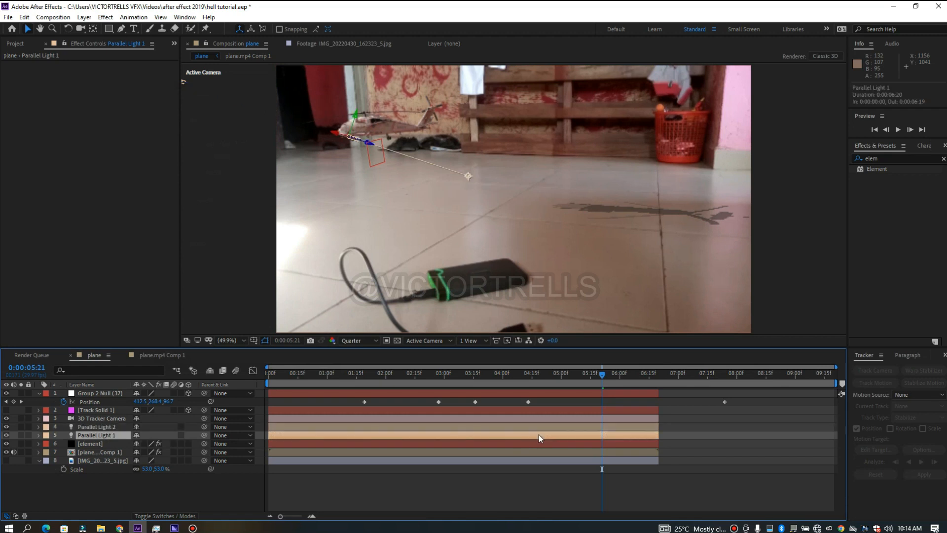
double_click(546, 434)
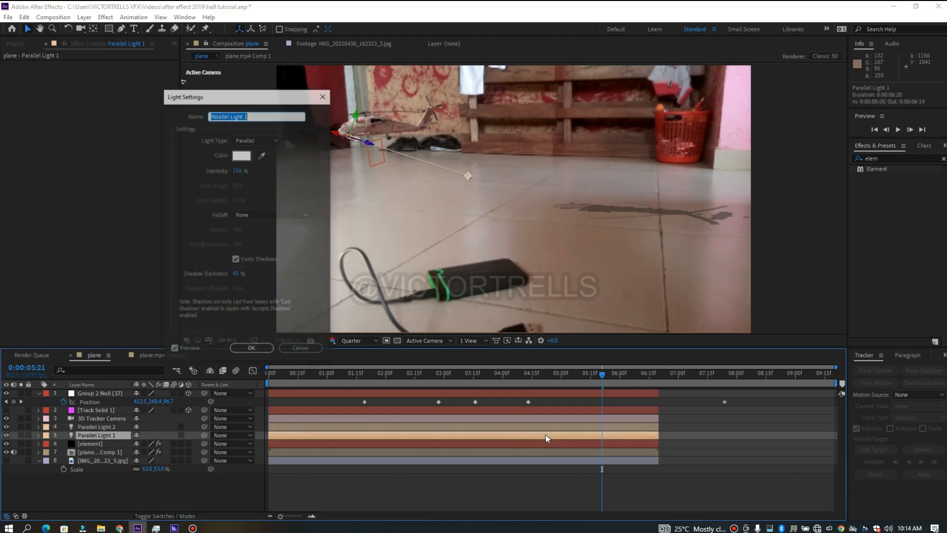
left_click(236, 275)
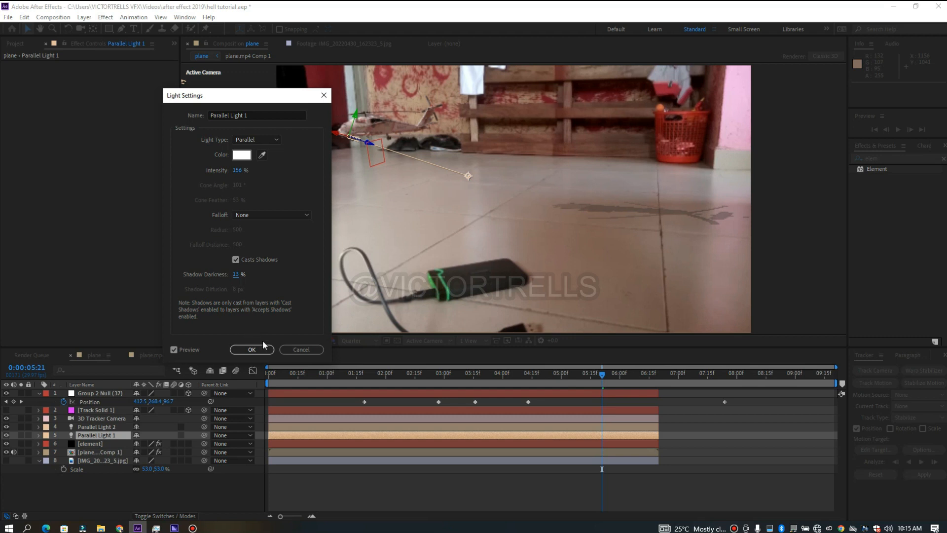
left_click(253, 349)
Step: Set the preview resolution back to Full and play back the softened shadows from 0:00:00:10
left_click(480, 374)
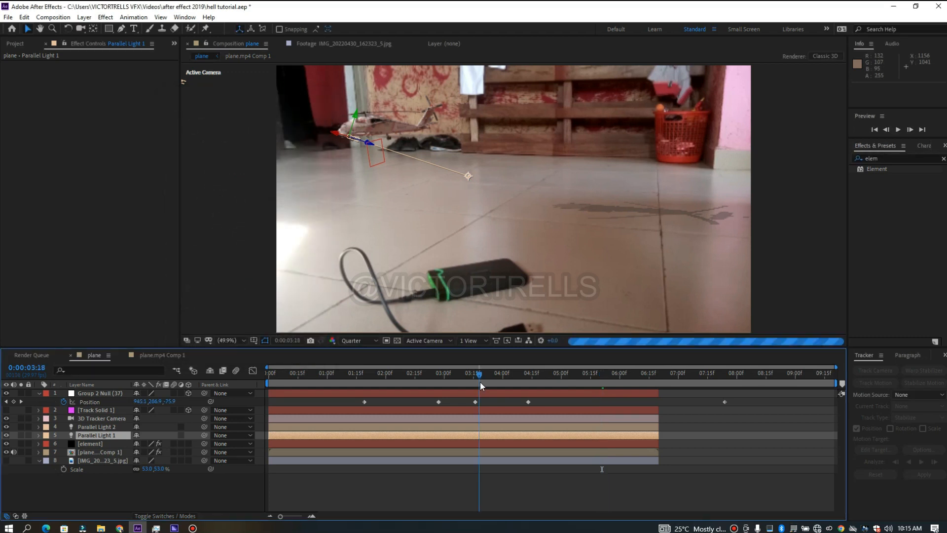
left_click_drag(479, 373, 289, 378)
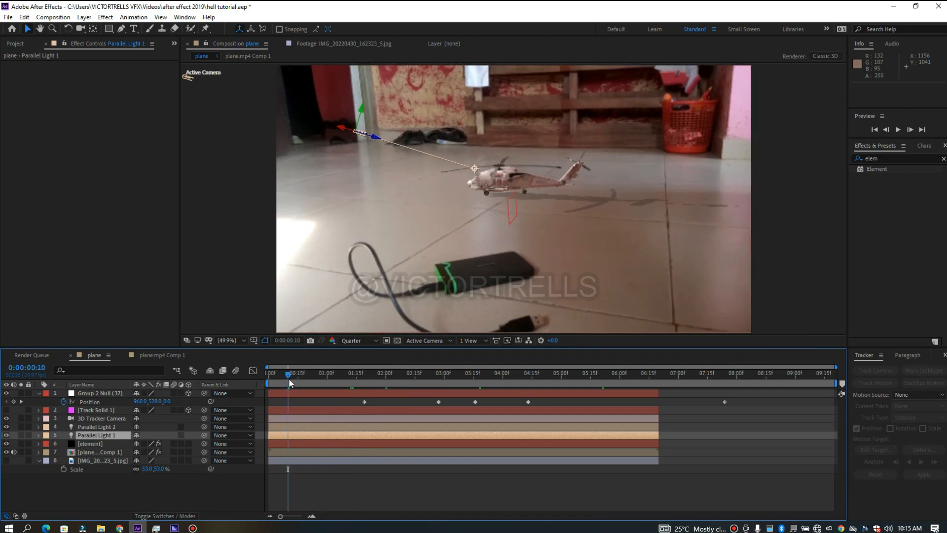
left_click(358, 341)
left_click(355, 365)
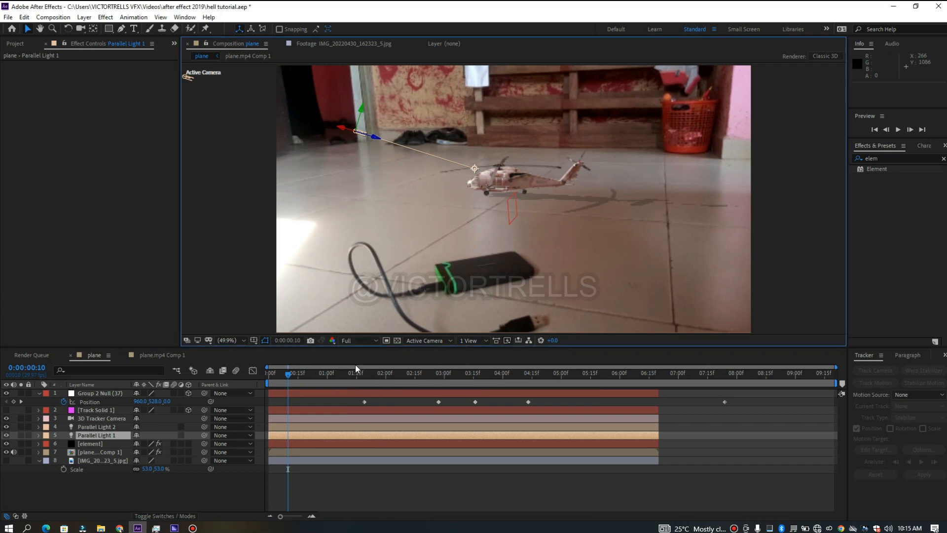
key("space")
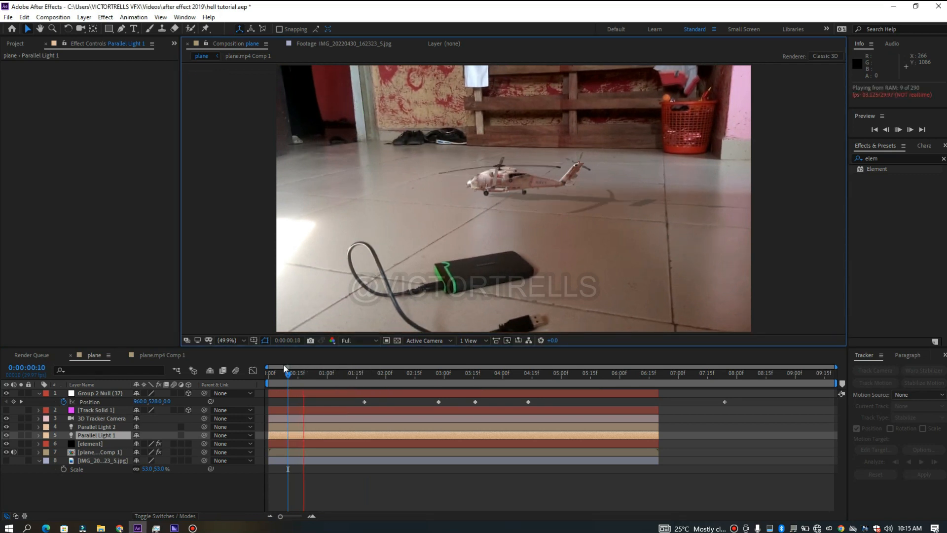
Step: Review the helicopter and its floor shadow around lift-off, between 0:00:00:14 and 0:00:01:20
left_click_drag(287, 375, 363, 391)
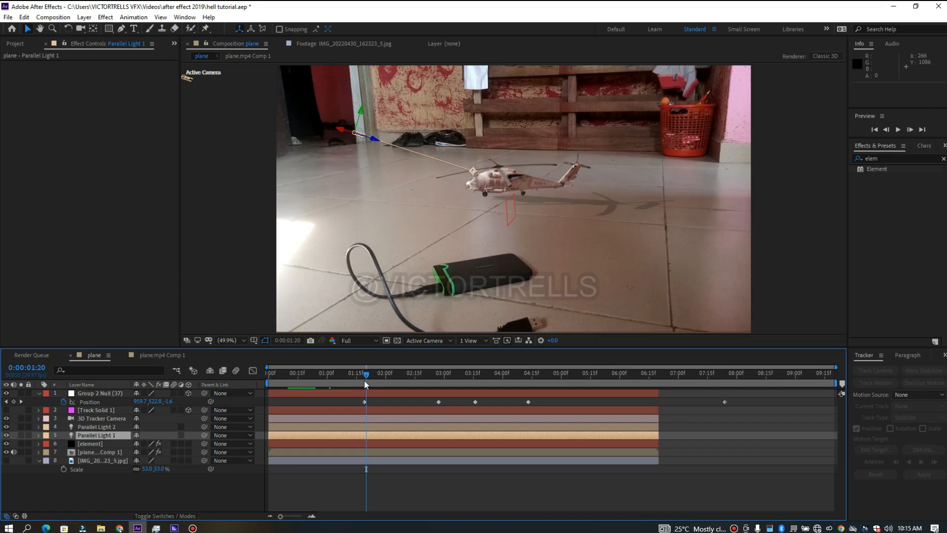
left_click_drag(370, 376, 314, 376)
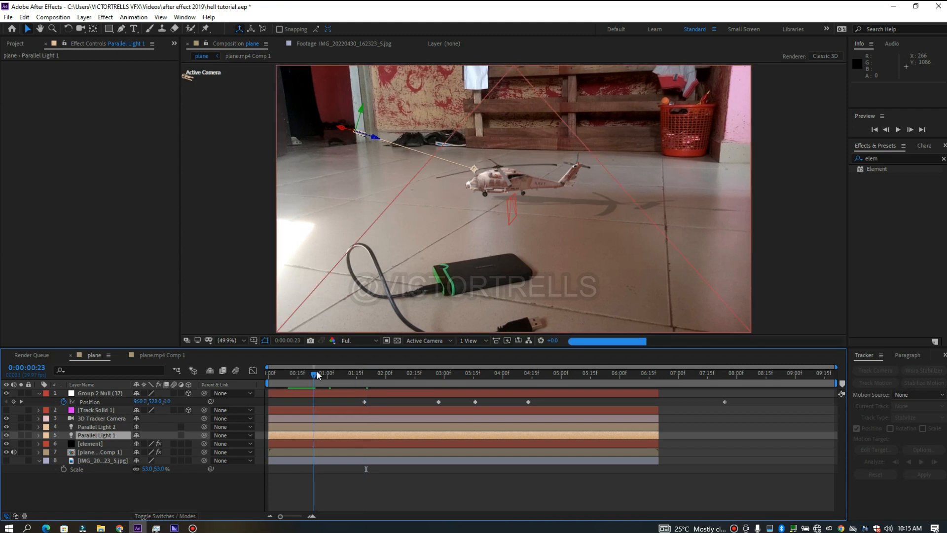
key("space")
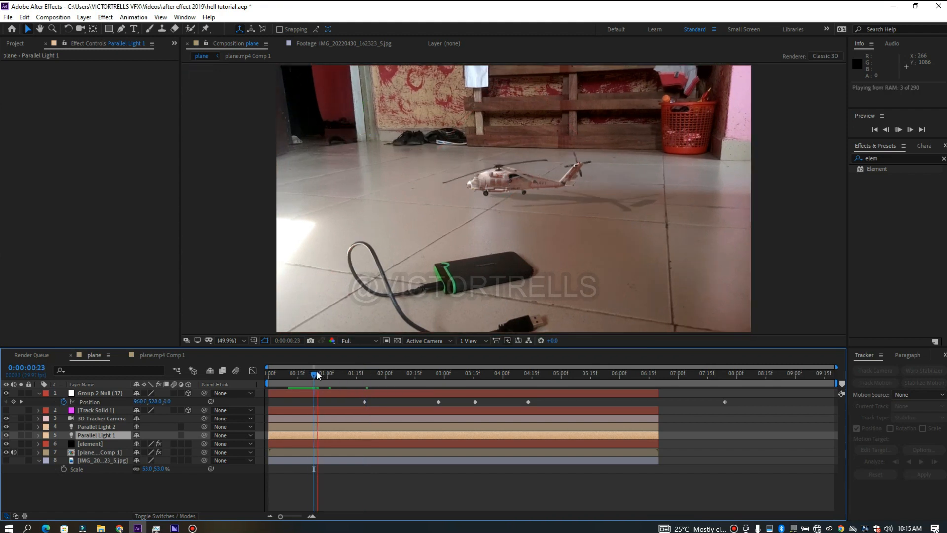
left_click_drag(314, 376, 296, 376)
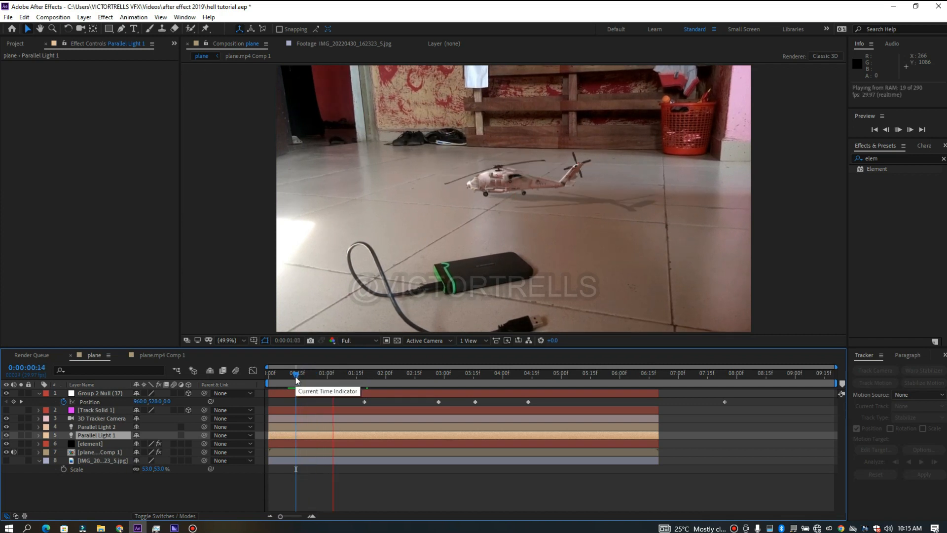
key("space")
left_click(314, 377)
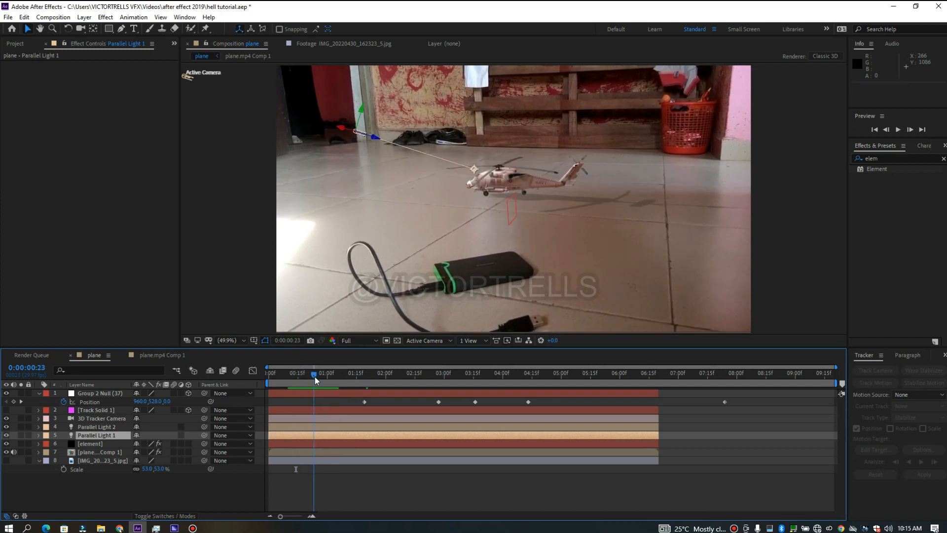
Step: Turn on Motion Blur in the render settings of the element layer's Element effect
left_click(94, 444)
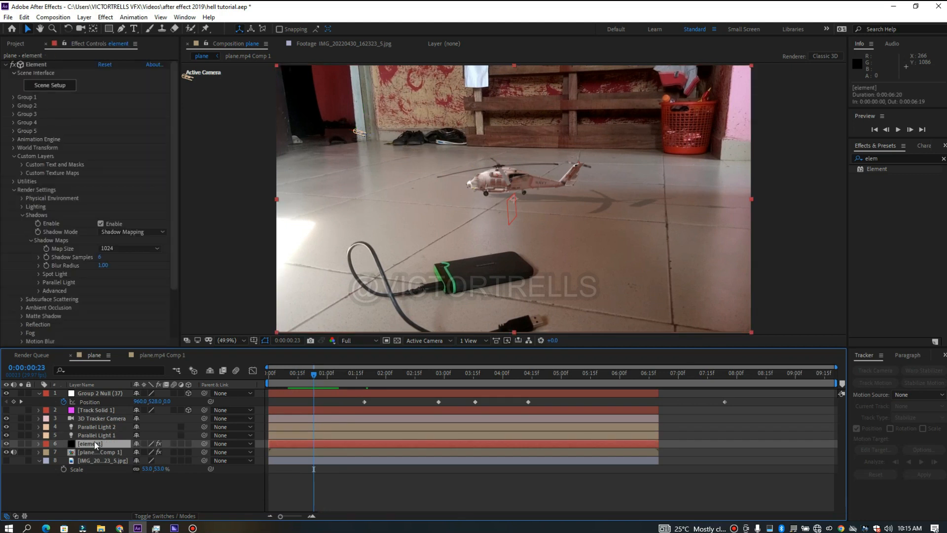
left_click(316, 373)
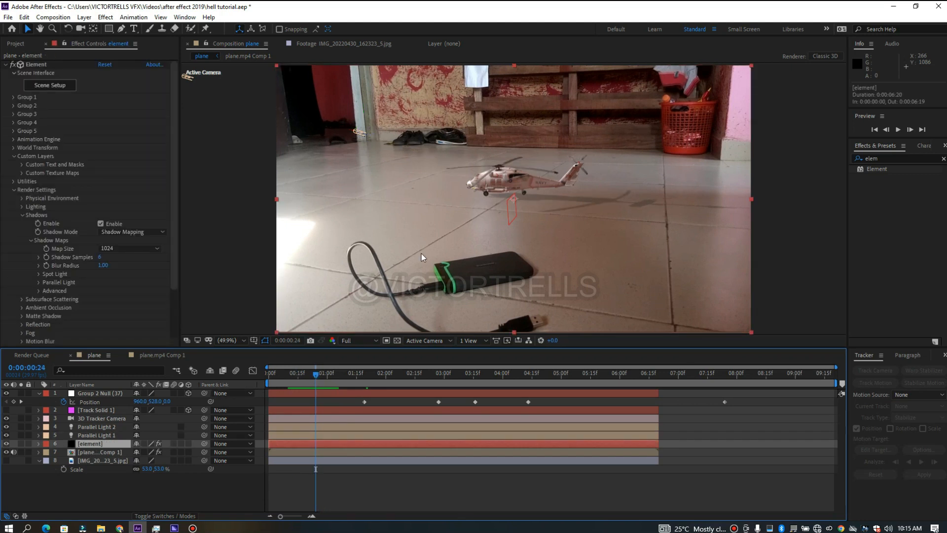
left_click(13, 190)
left_click(13, 190)
scroll(152, 241, "down", 2)
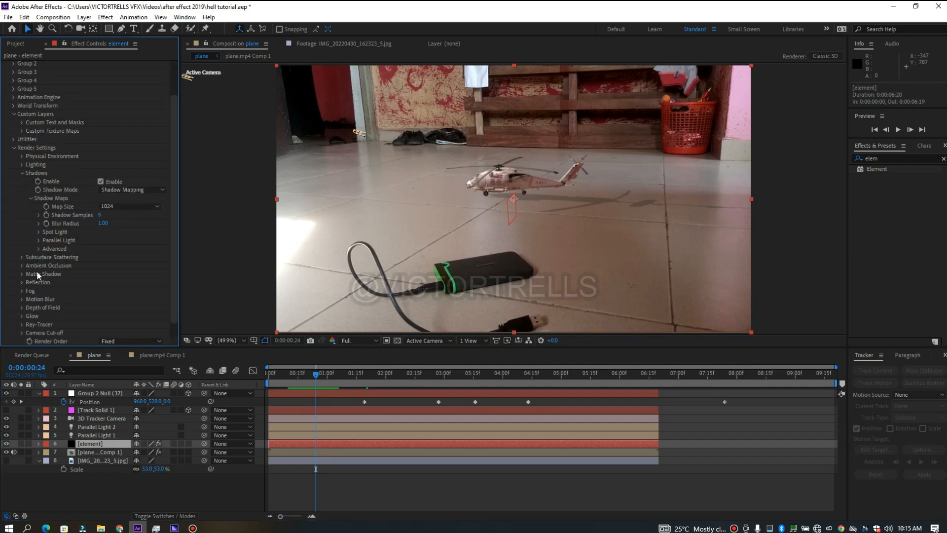
left_click_drag(173, 270, 172, 316)
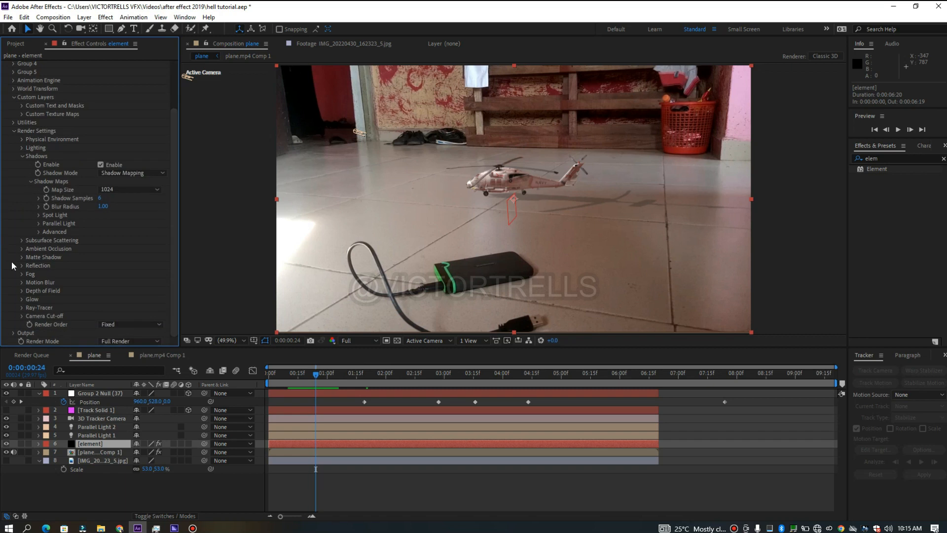
left_click(23, 283)
left_click(115, 290)
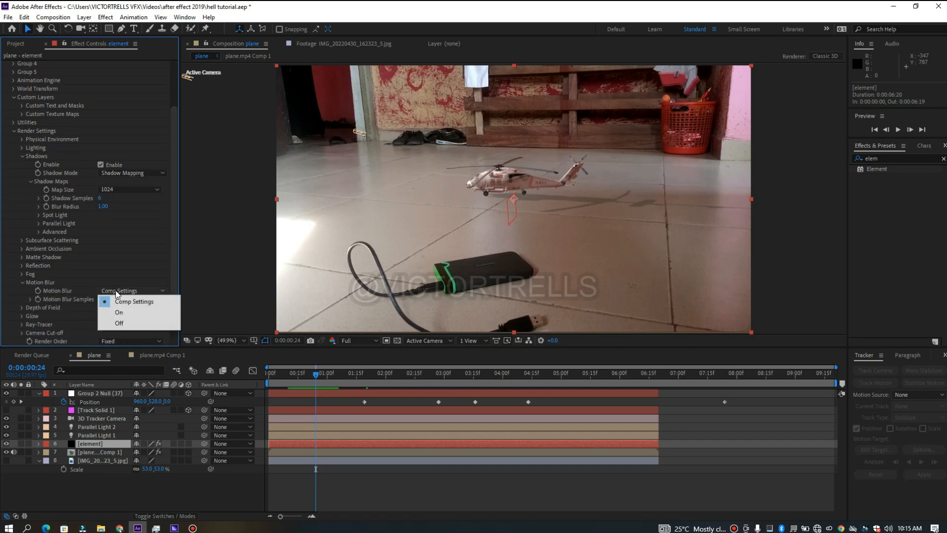
left_click(119, 314)
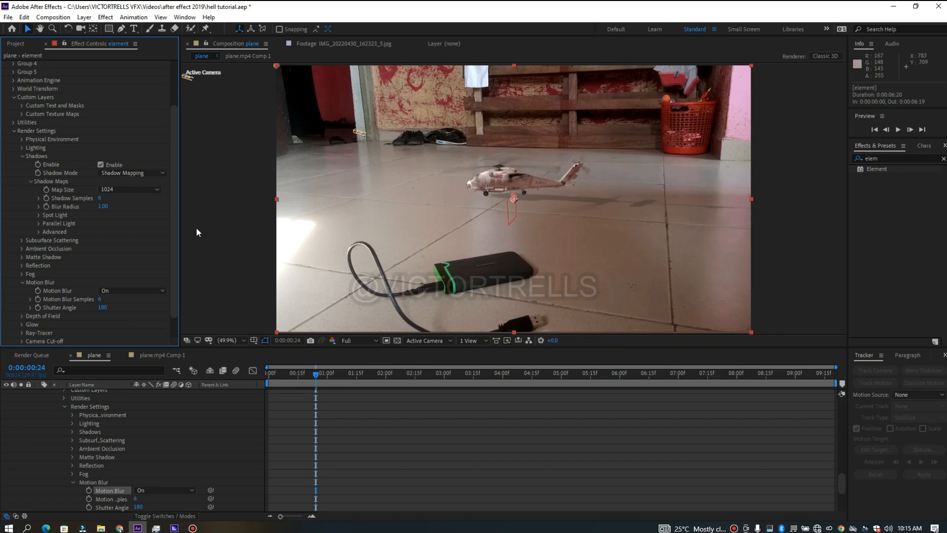
left_click(20, 283)
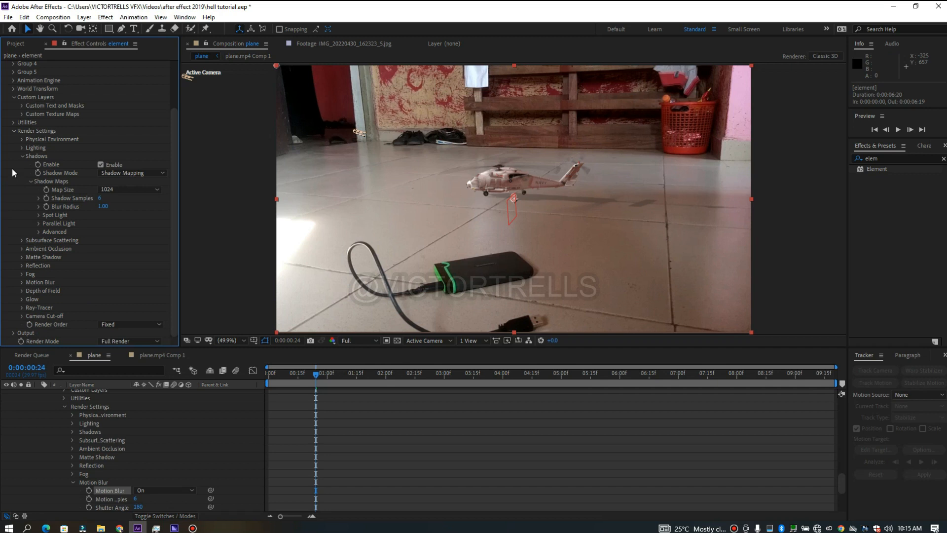
Step: At 0:00:00:00, enable Ambient Occlusion in the Element render settings and set the AO Mode to Ray-Traced
left_click(19, 156)
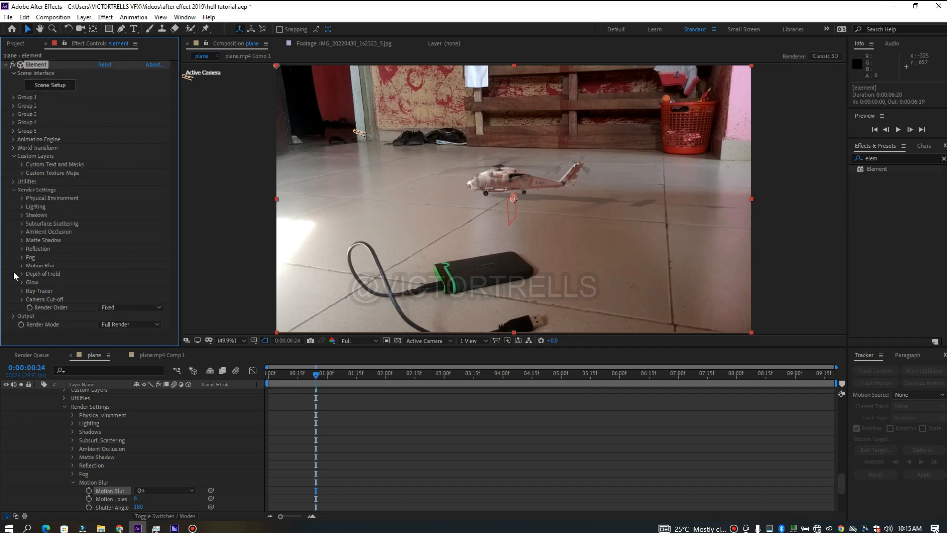
left_click(22, 233)
left_click_drag(315, 376, 253, 372)
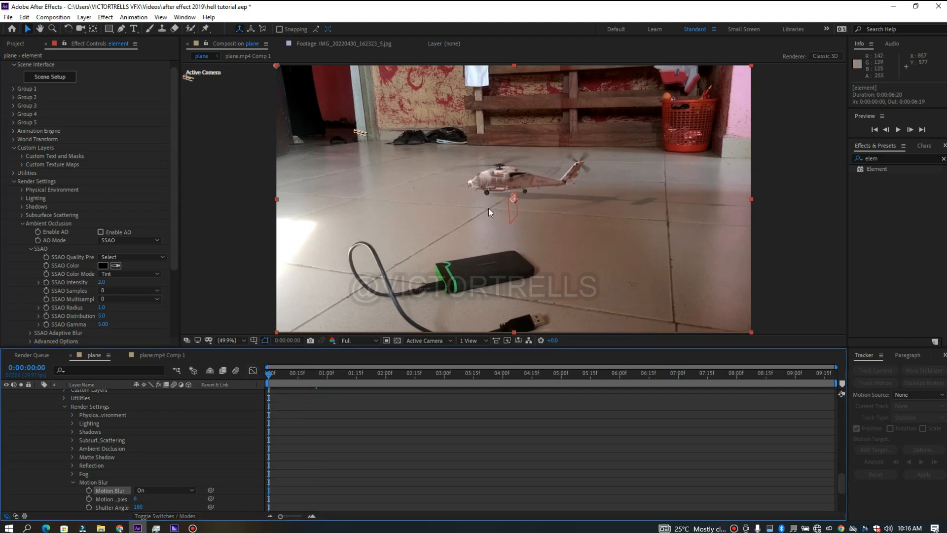
left_click(99, 232)
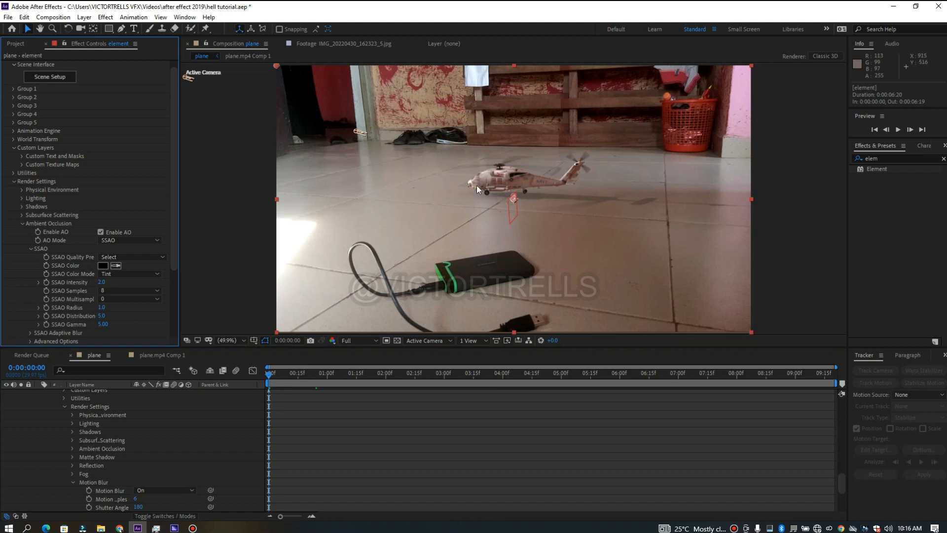
left_click(113, 240)
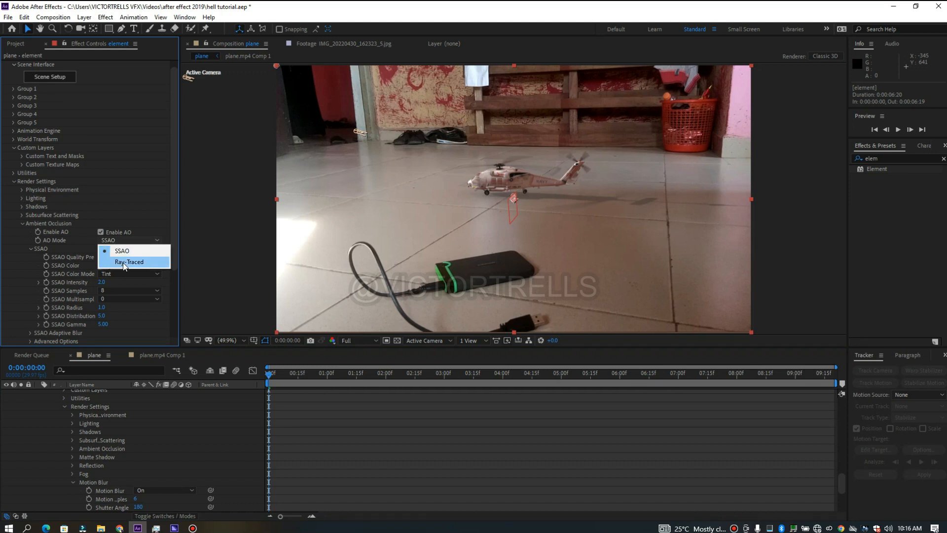
left_click(123, 262)
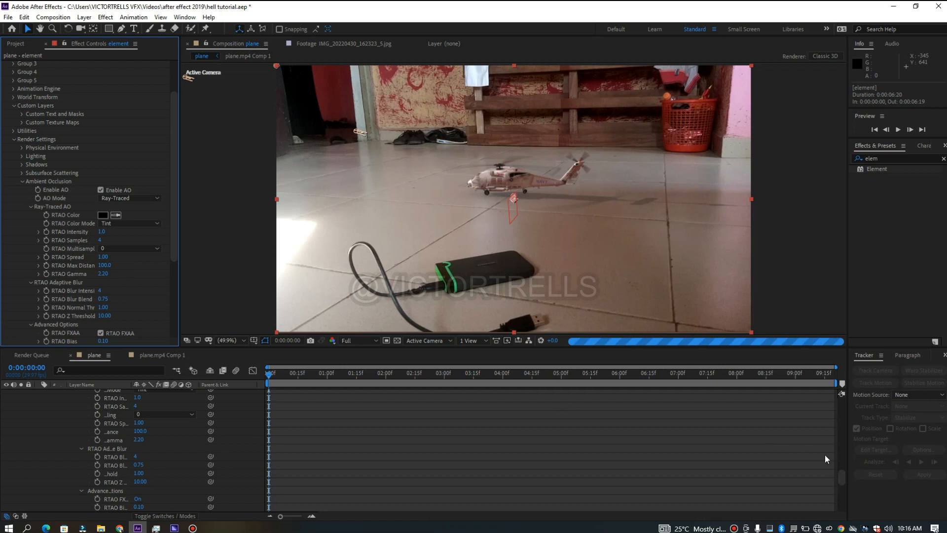
Step: Collapse the Render Settings and Custom Layers groups of the Element effect and the element layer's properties in the timeline
left_click_drag(841, 473, 834, 408)
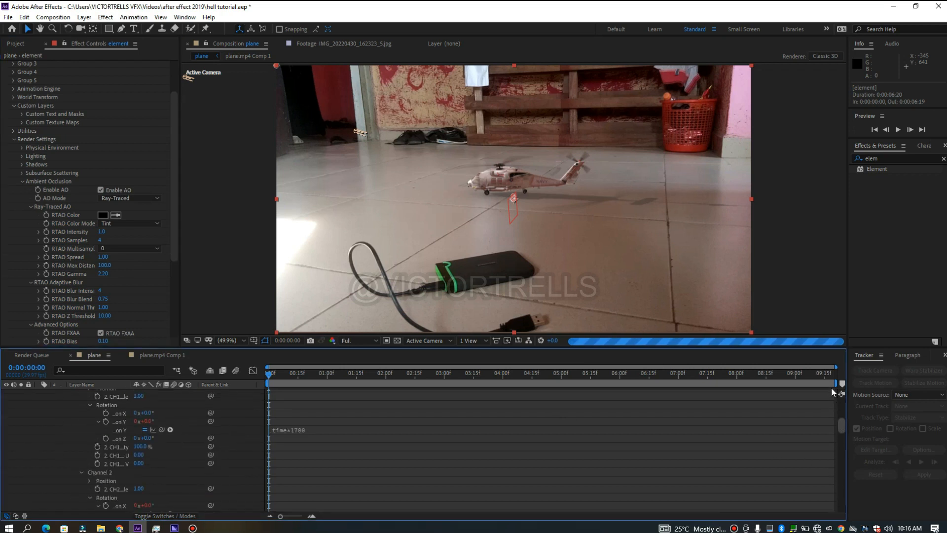
scroll(830, 388, "up", 5)
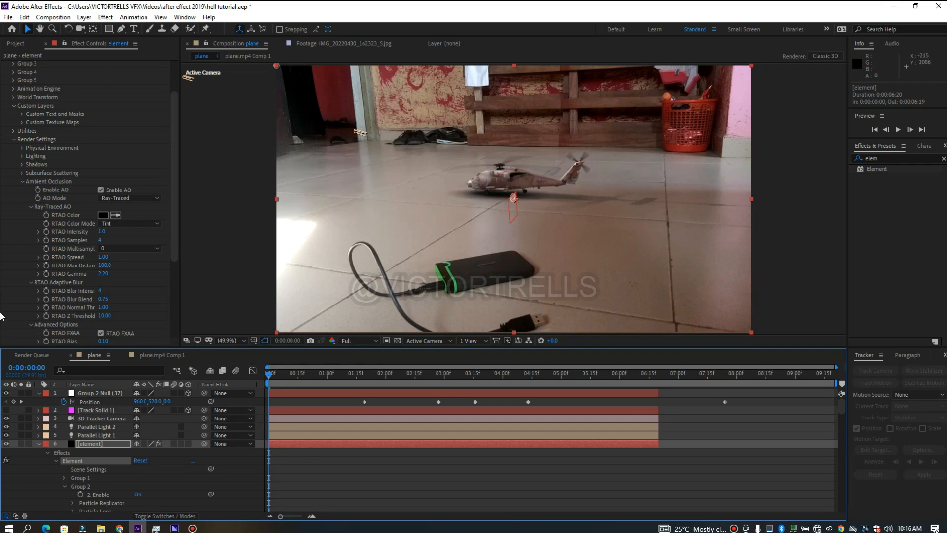
left_click_drag(176, 241, 176, 206)
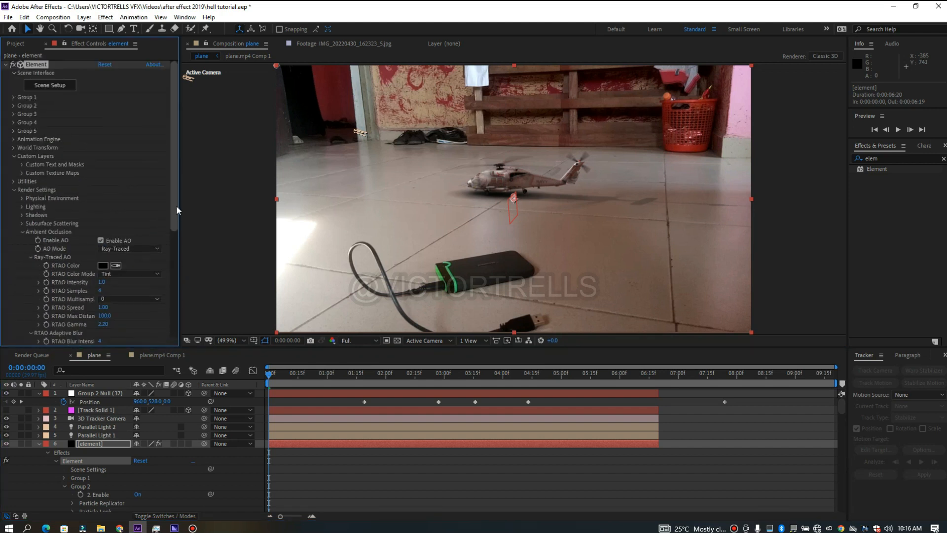
left_click(15, 190)
left_click(14, 157)
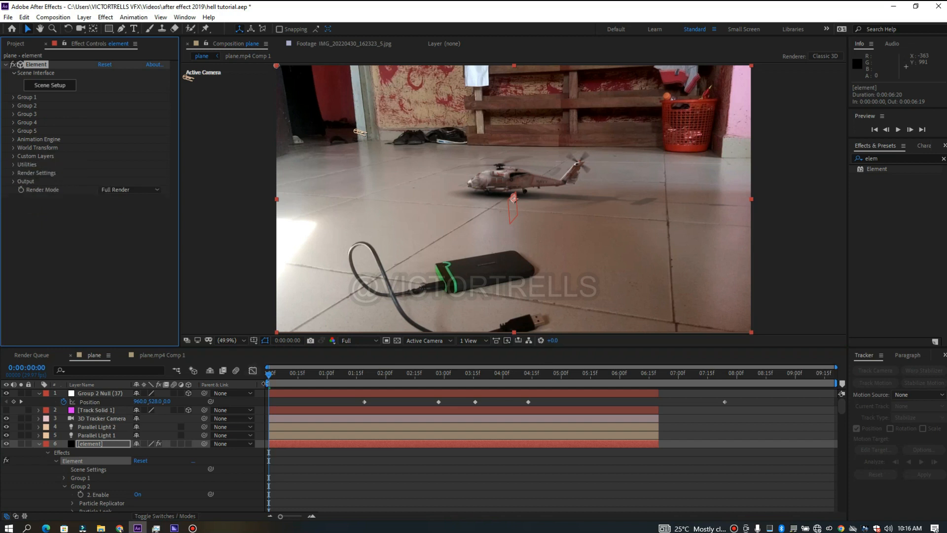
left_click(40, 443)
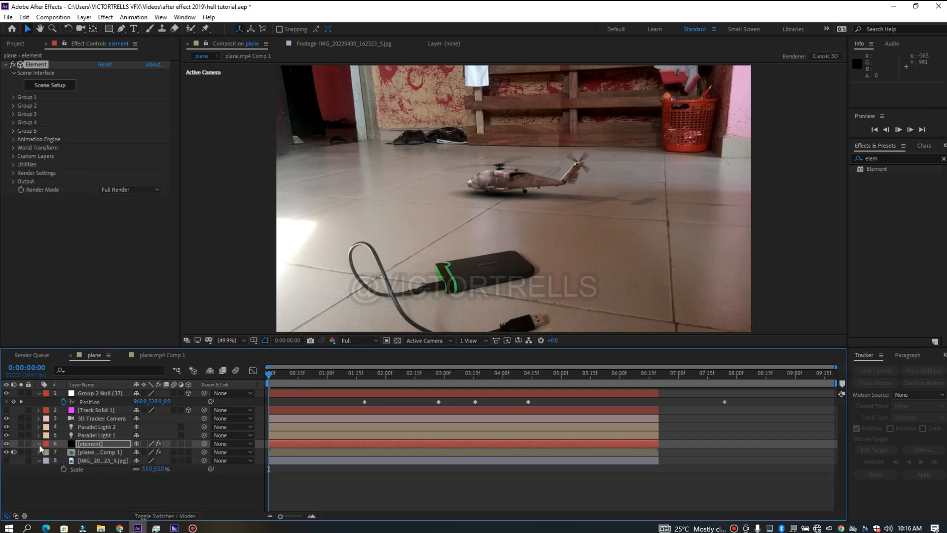
left_click(39, 443)
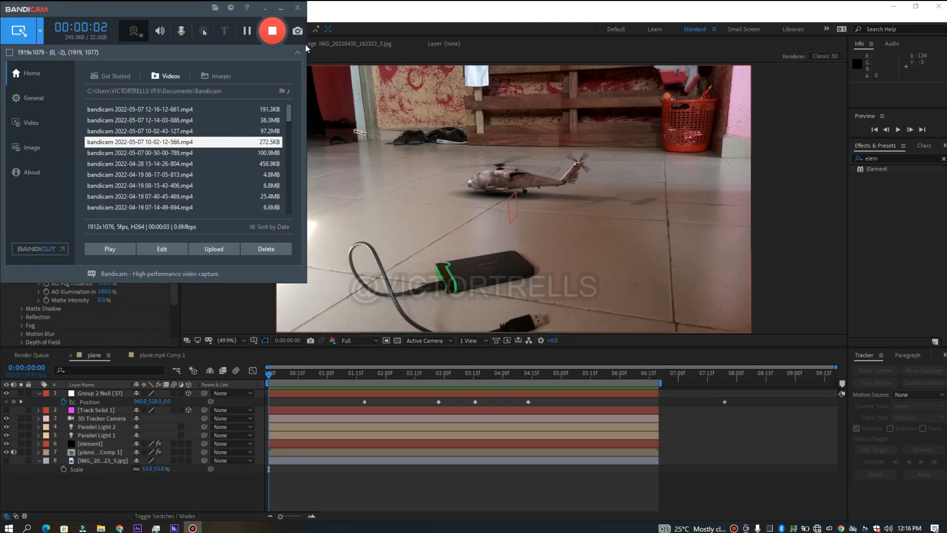
Step: At 0:00:01:13, open Element's Scene Setup and select the TailRotor part of the Seahawk model
left_click(281, 9)
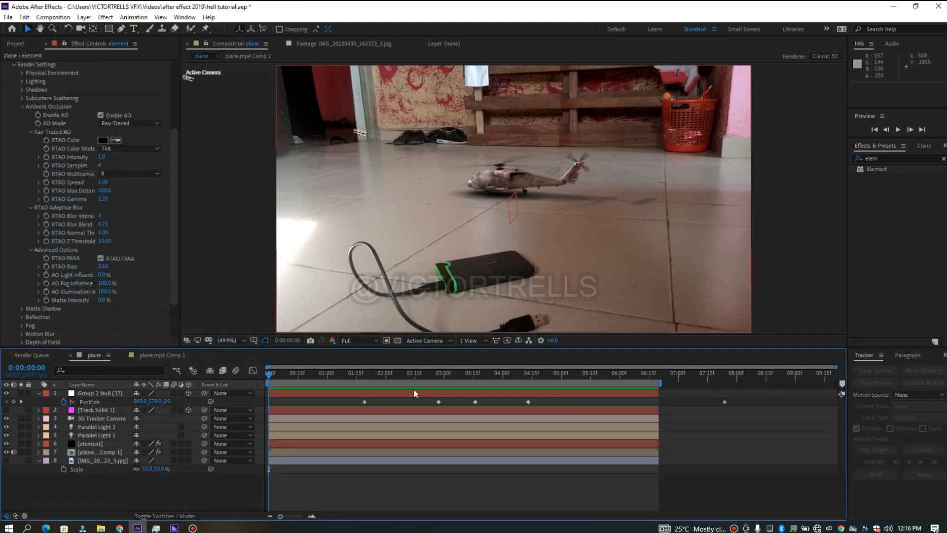
left_click_drag(274, 372, 352, 375)
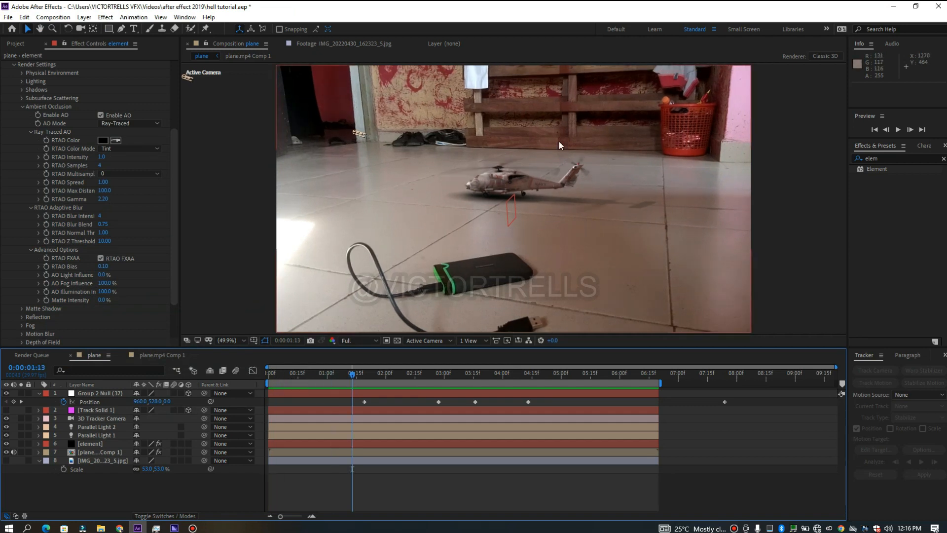
left_click_drag(176, 149, 174, 72)
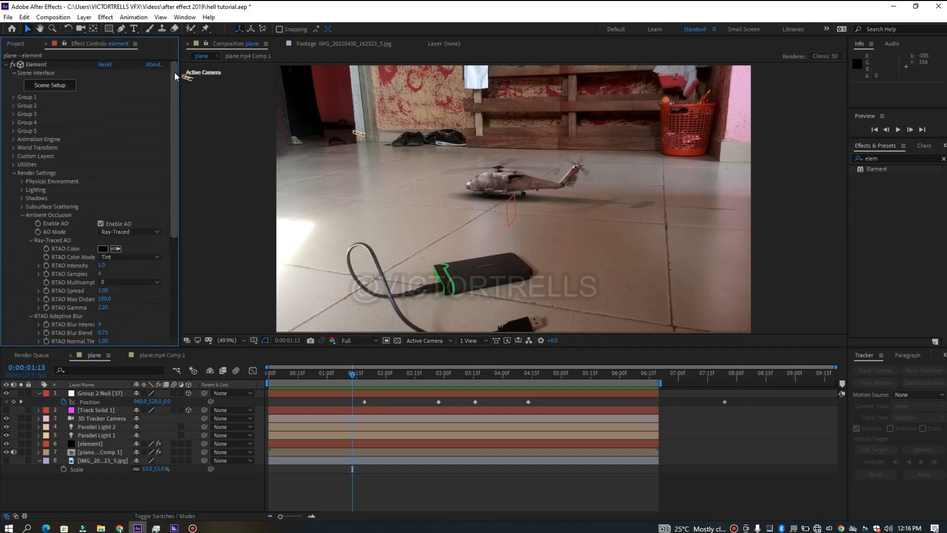
left_click(42, 87)
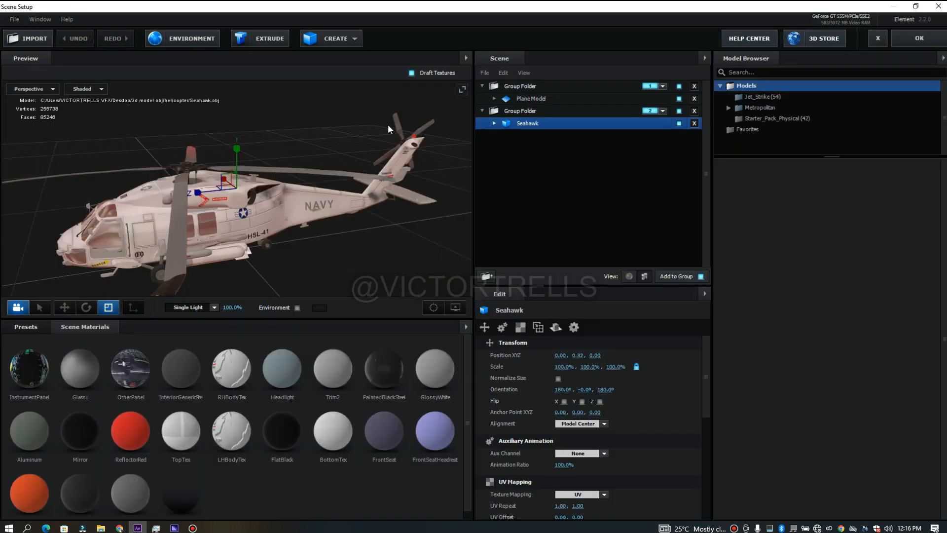
left_click_drag(341, 149, 394, 150)
left_click_drag(309, 136, 211, 112)
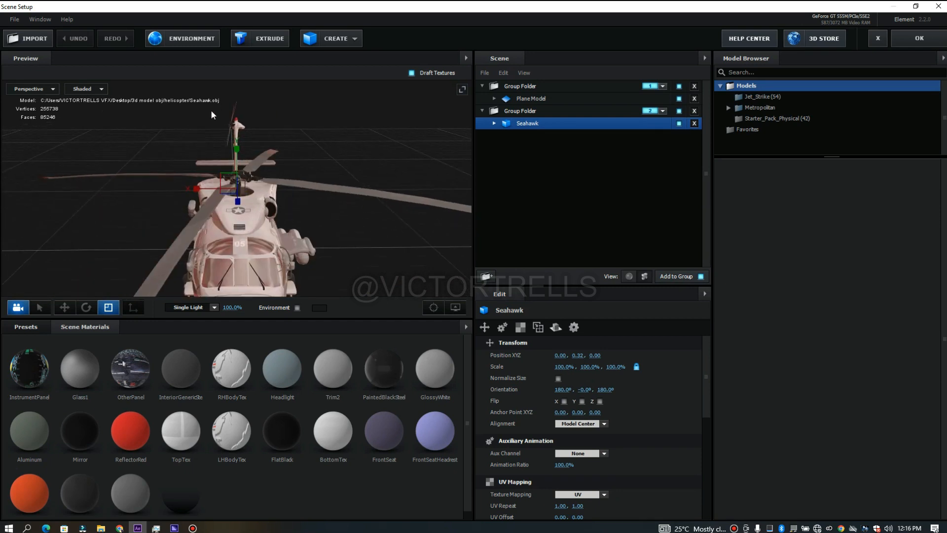
scroll(224, 129, "up", 2)
left_click_drag(344, 114, 366, 112)
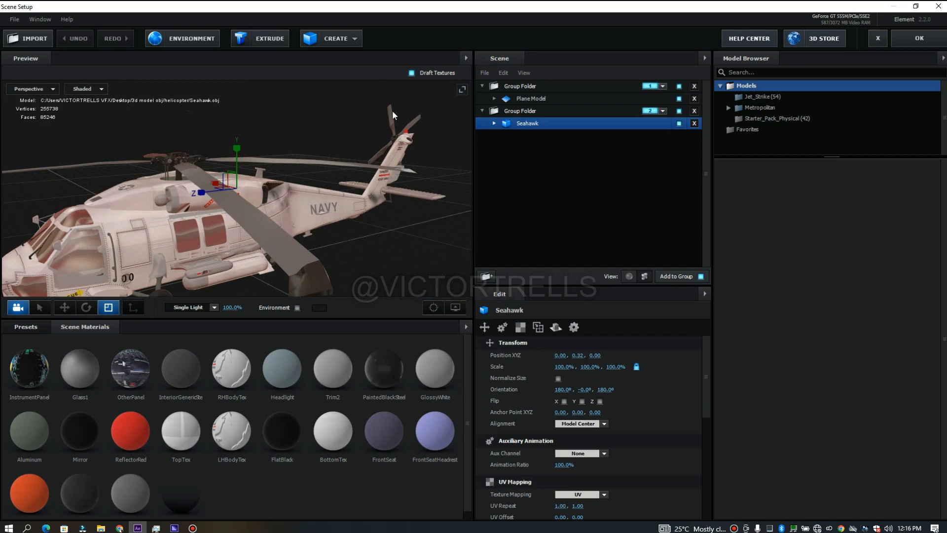
left_click(390, 111)
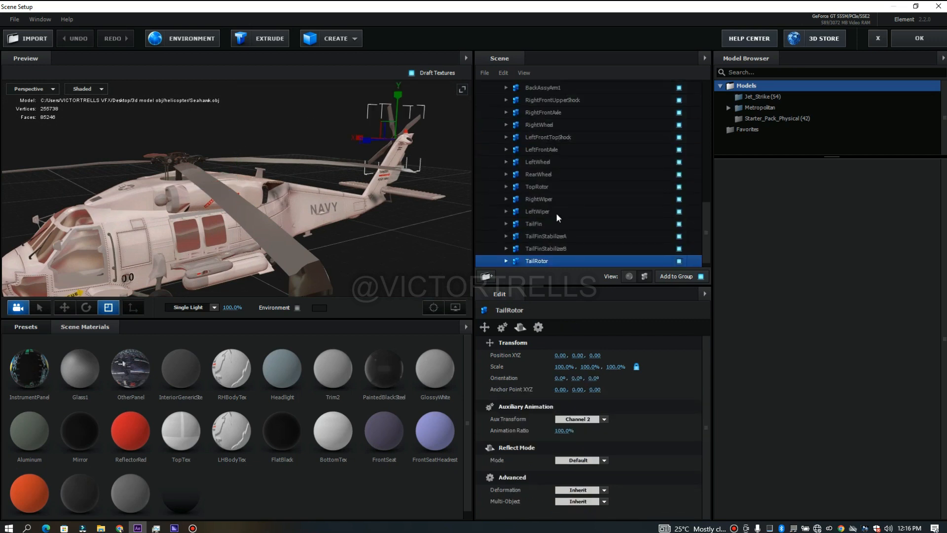
Step: Rotate the TailRotor to a Z orientation of about -14.2° so it runs parallel to the tail fin, and apply the scene
left_click(433, 308)
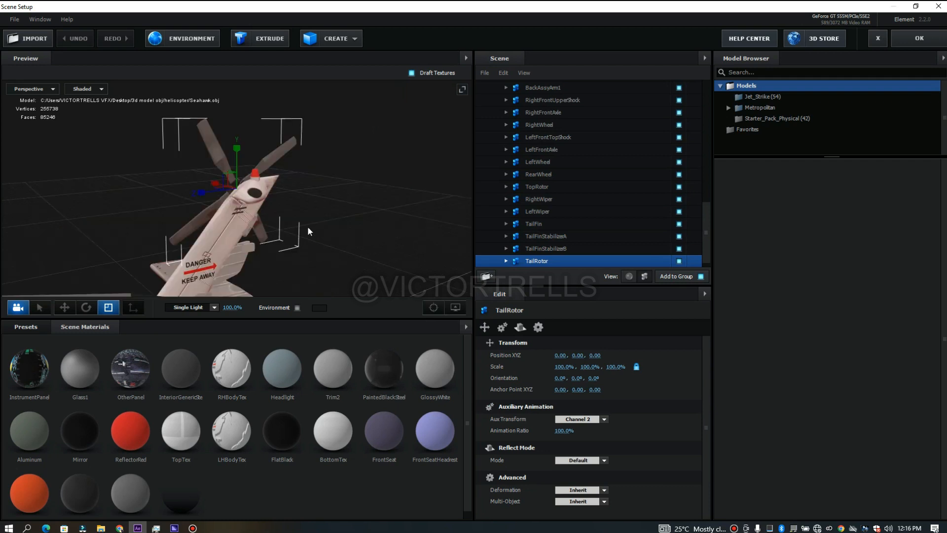
left_click_drag(105, 244, 150, 241)
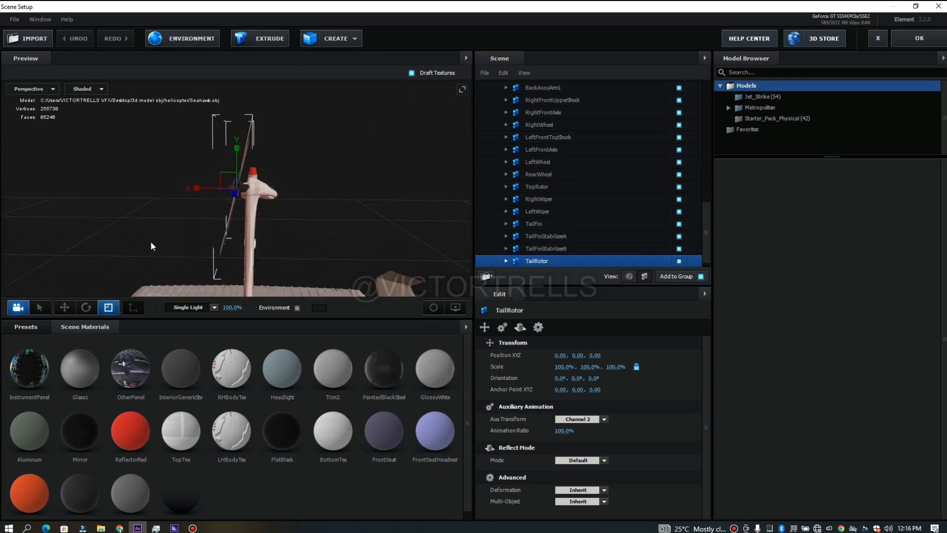
left_click(87, 307)
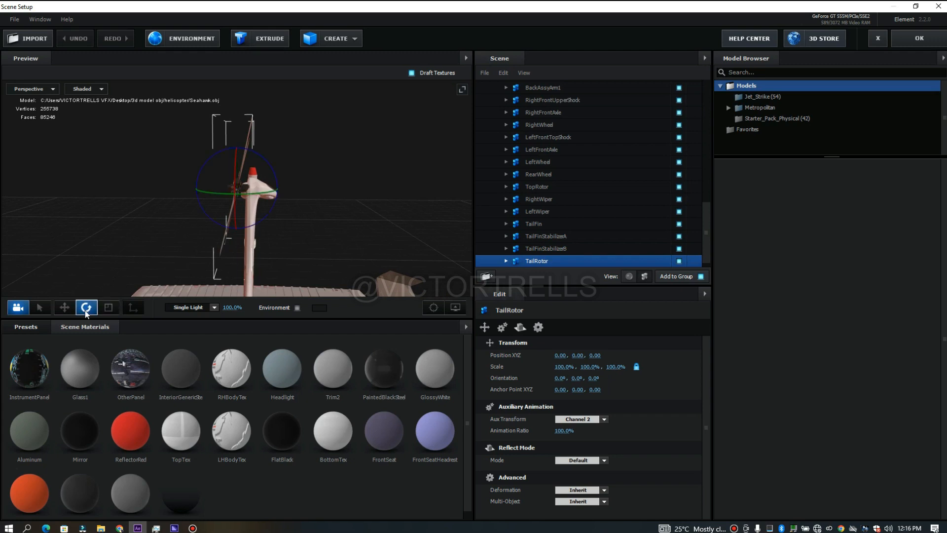
left_click_drag(197, 172, 193, 173)
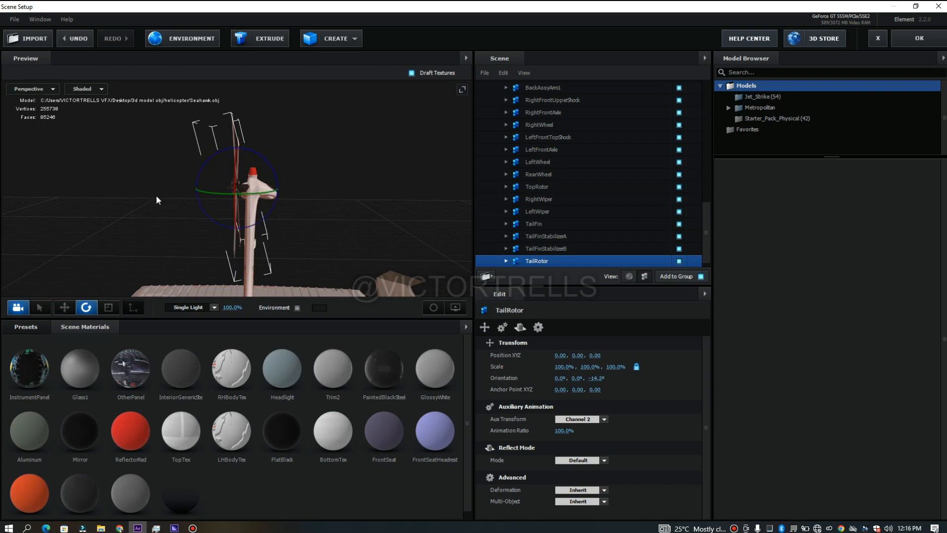
left_click(580, 216)
left_click_drag(365, 155, 299, 163)
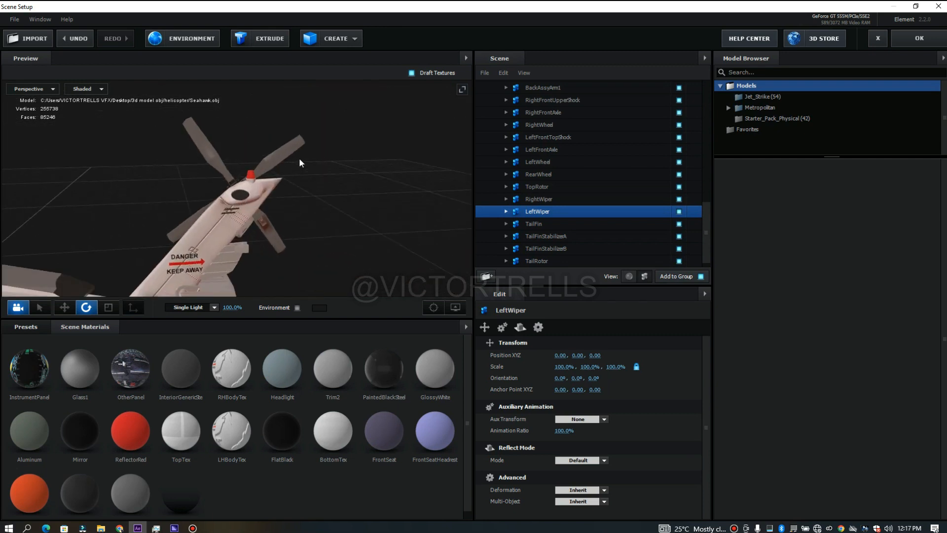
left_click(915, 38)
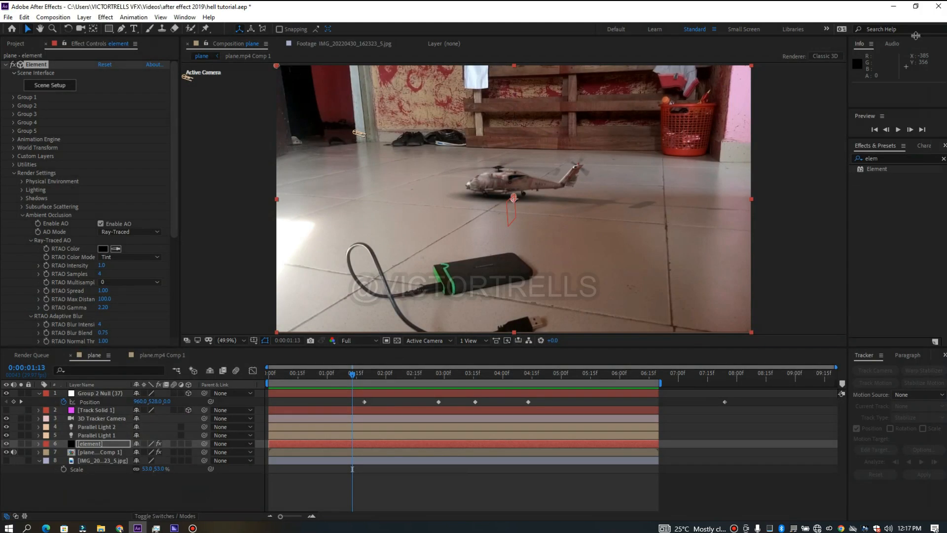
Step: Pre-compose all eight layers of the plane composition into a single nested composition
left_click(159, 498)
key("shift+Page_Up")
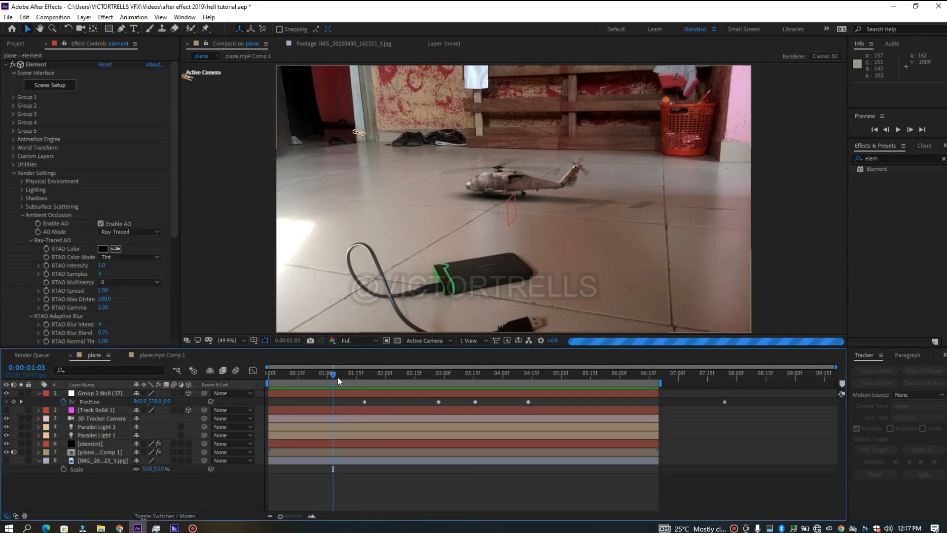
left_click_drag(332, 374, 310, 376)
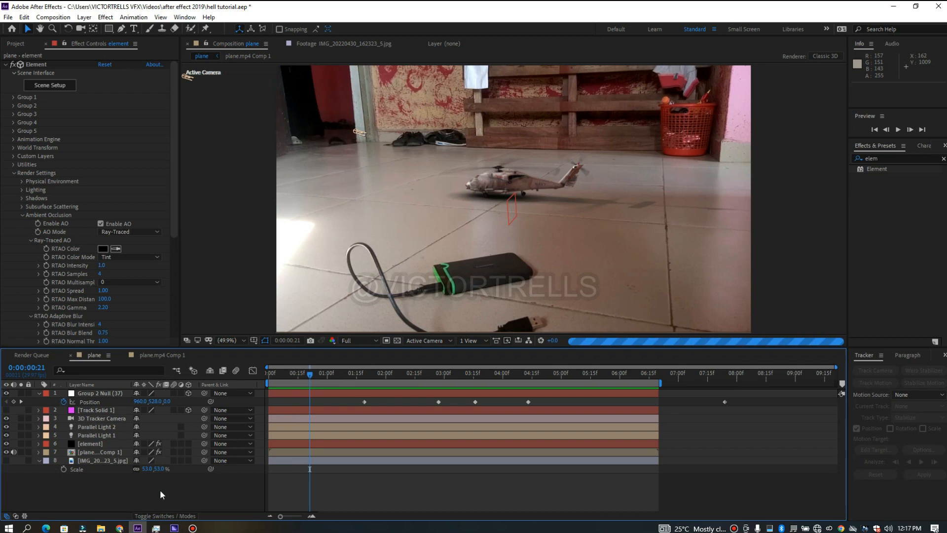
key("ctrl+a")
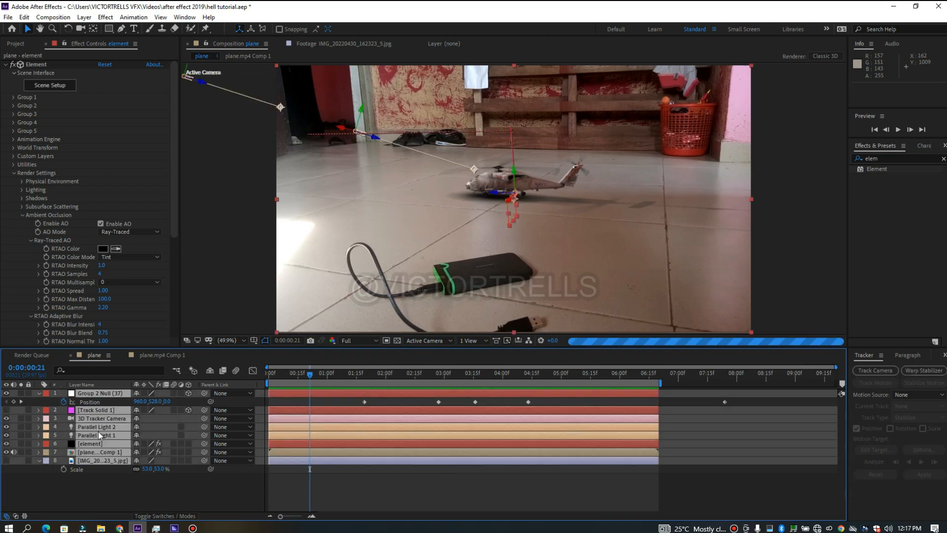
right_click(99, 431)
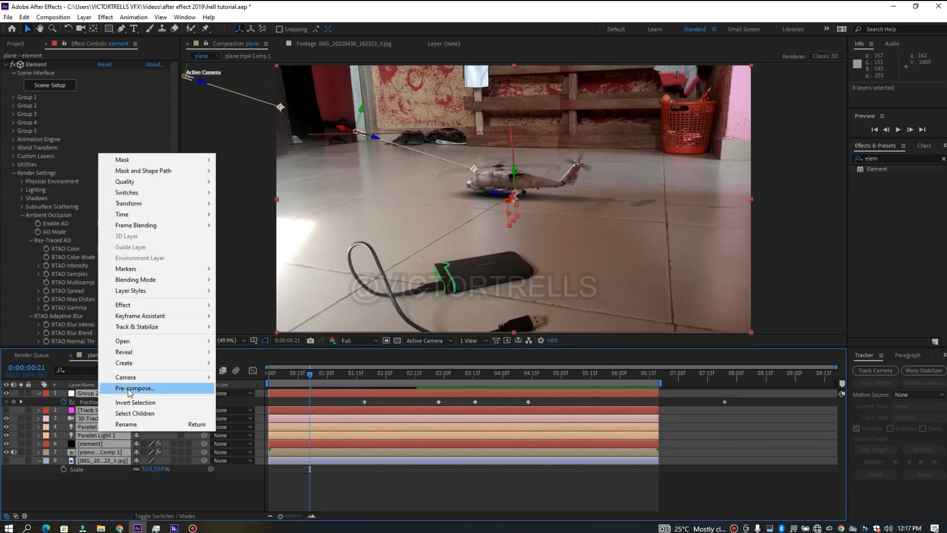
left_click(129, 388)
left_click(499, 328)
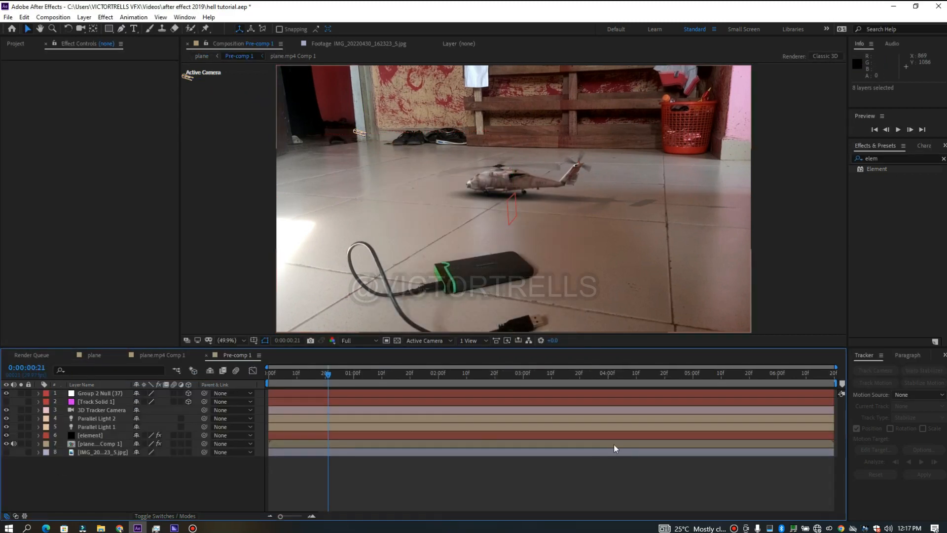
Step: At 0:00:00:00 of the plane composition, open the Motion Bro extension and apply the 2x Camera Shake preset from its Motion category
left_click(98, 355)
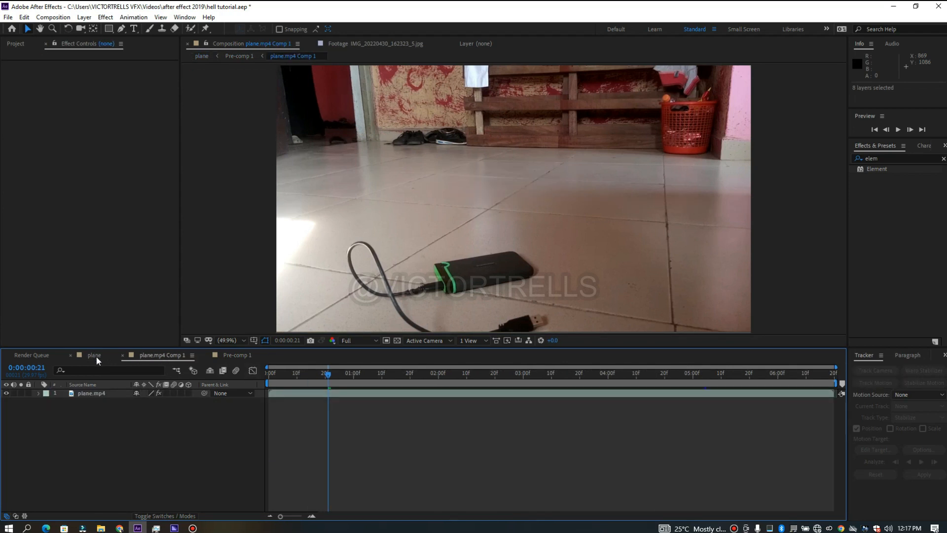
left_click_drag(295, 368, 256, 364)
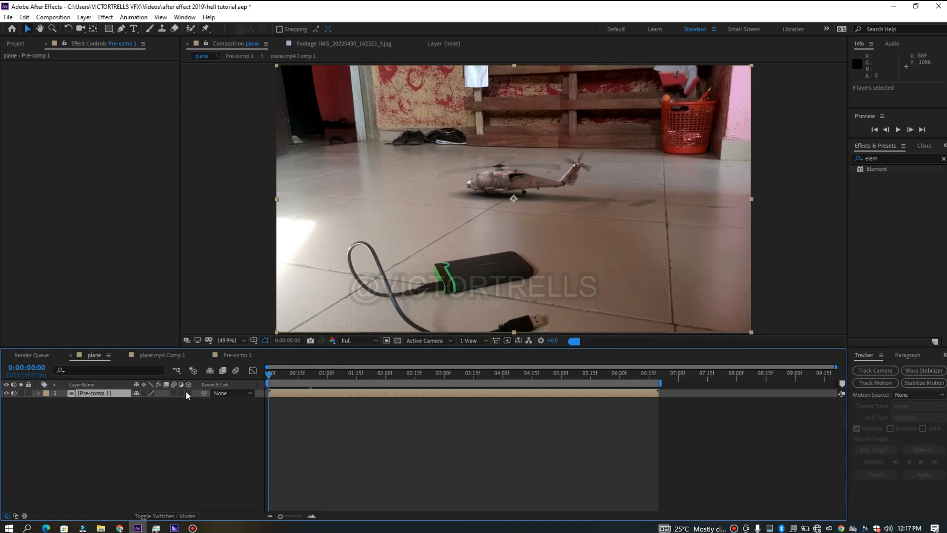
left_click(186, 17)
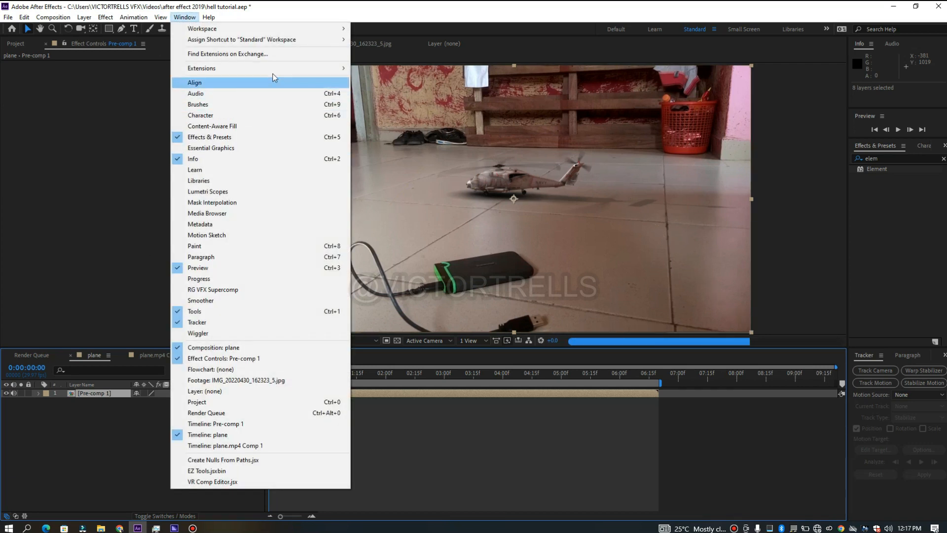
mouse_move(281, 69)
left_click(377, 88)
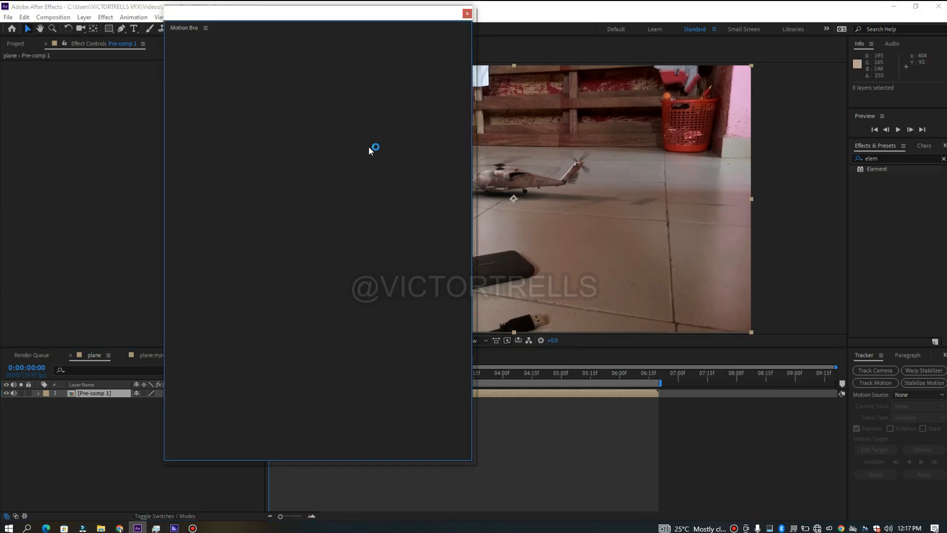
left_click_drag(352, 16, 193, 39)
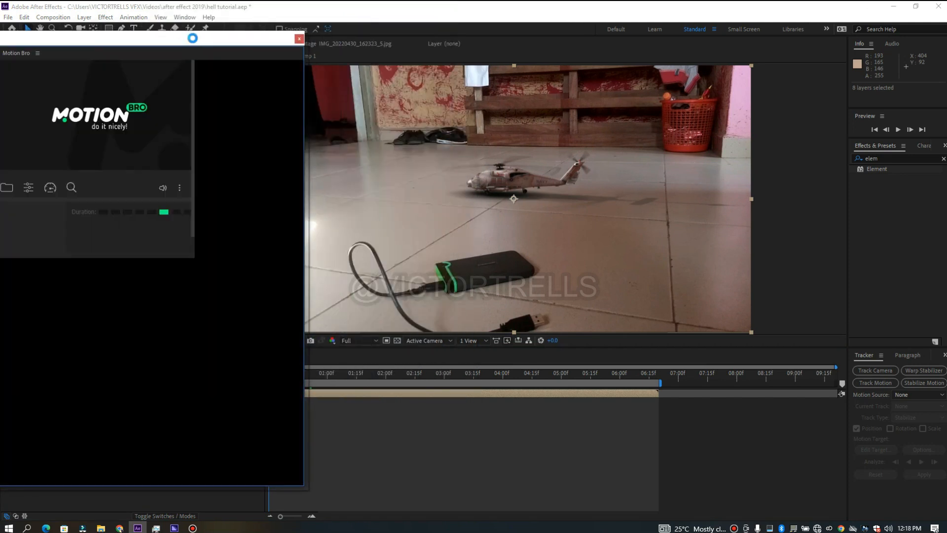
left_click_drag(193, 38, 196, 35)
mouse_move(29, 255)
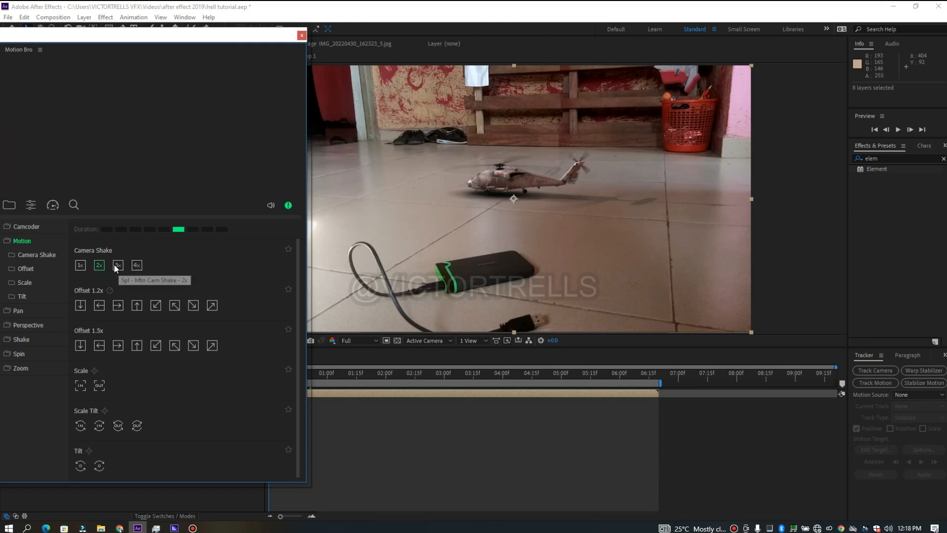
left_click(99, 267)
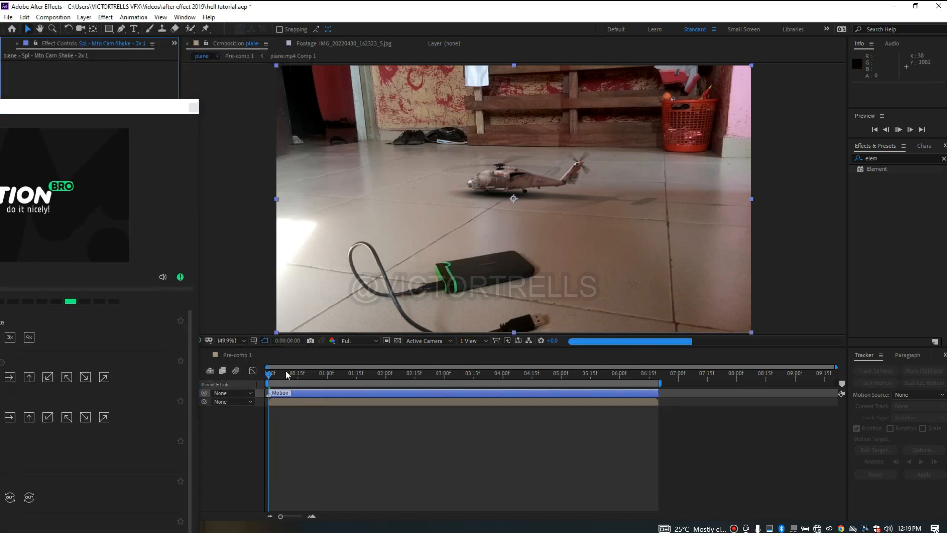
Step: Set the preview resolution to Quarter, and look over all Motion Bro packs before closing the extension
left_click(357, 340)
left_click(365, 395)
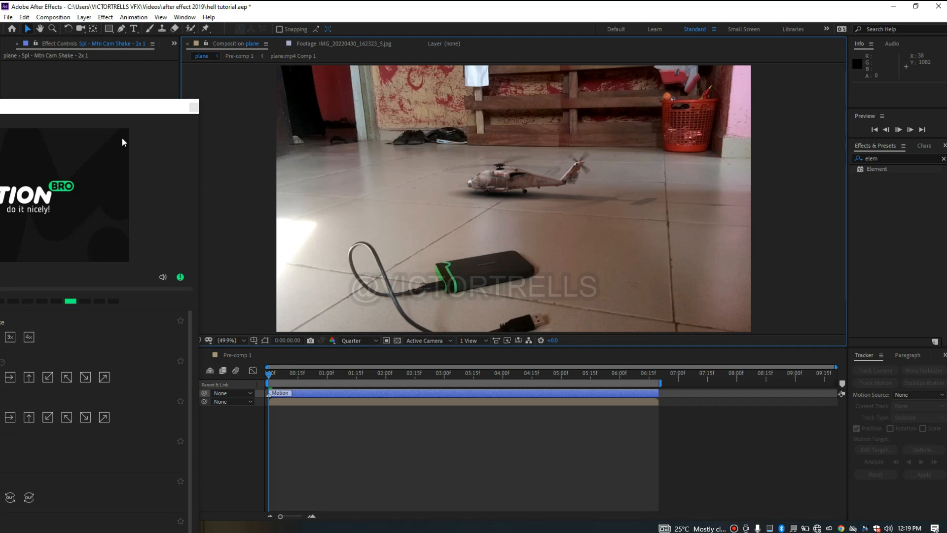
left_click(104, 109)
left_click_drag(104, 110, 301, 75)
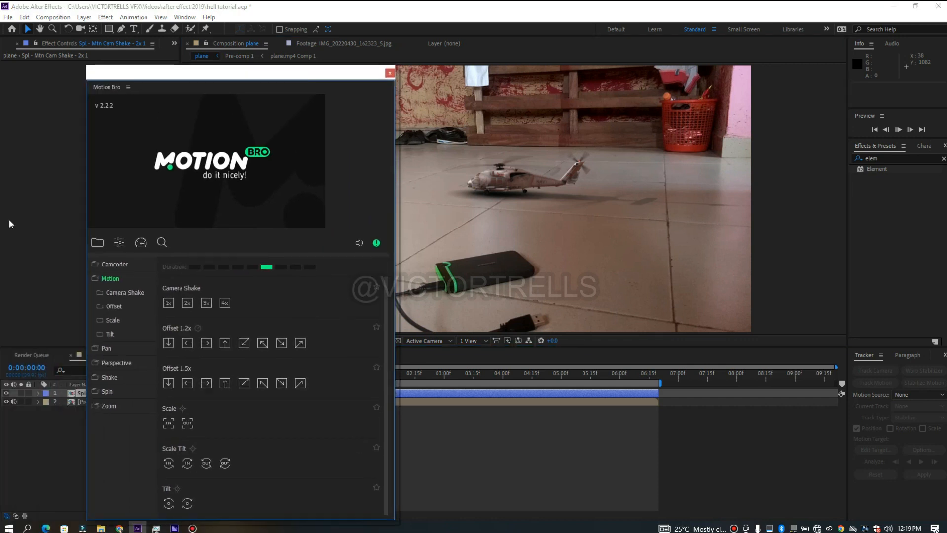
left_click(99, 245)
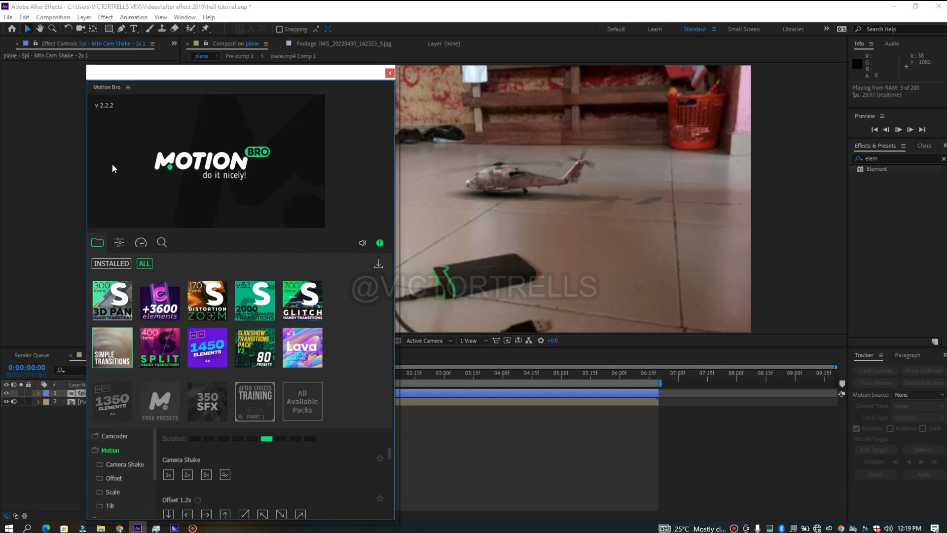
left_click_drag(380, 65, 213, 106)
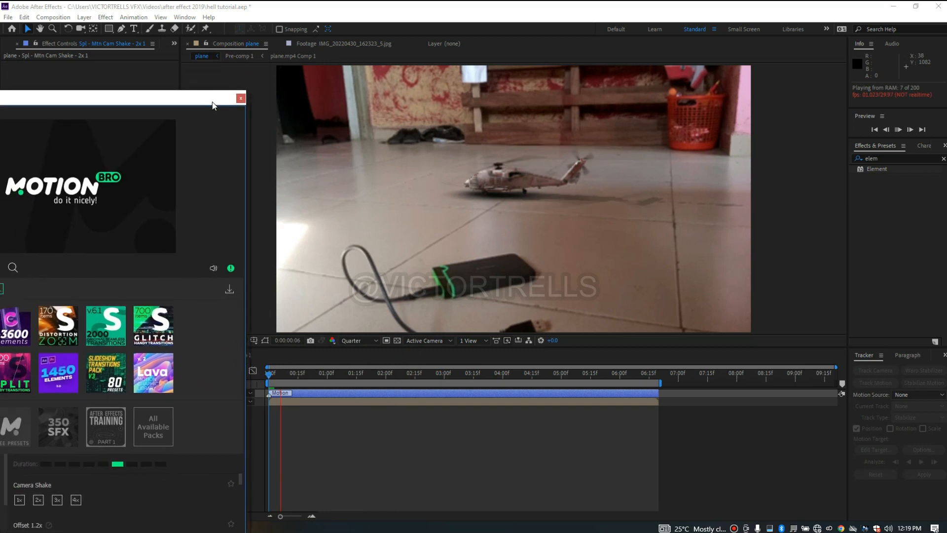
left_click(240, 98)
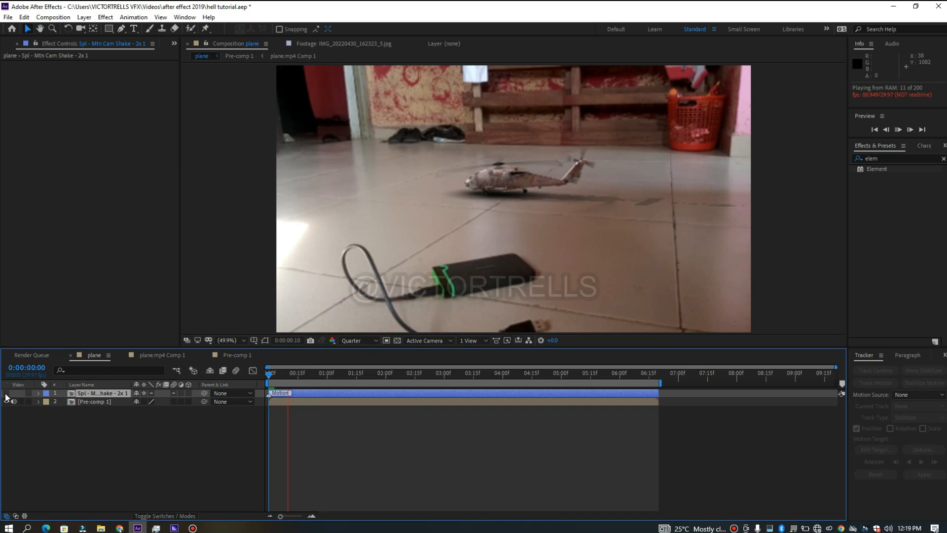
Step: Hide the camera shake layer and, at 0:00:00:04, make the pre-composed layer 3D
left_click(353, 340)
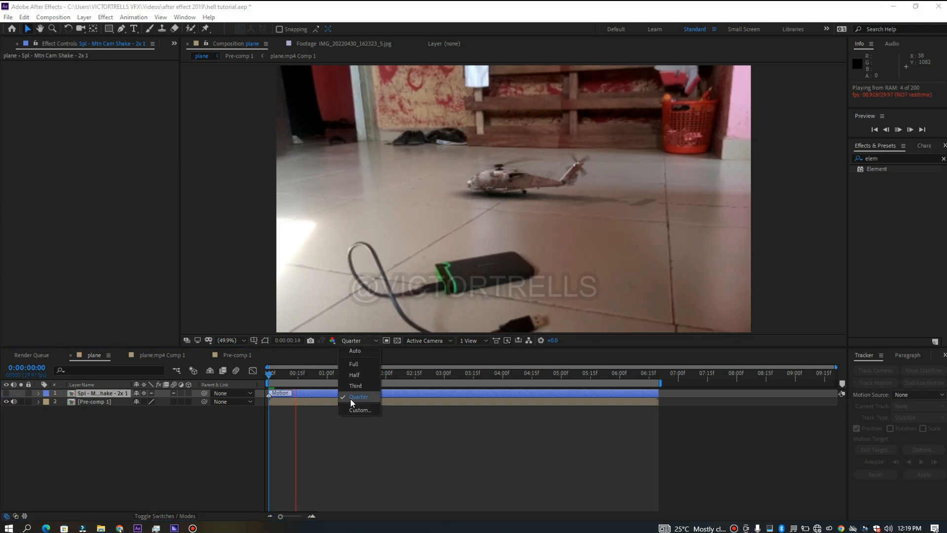
left_click(273, 373)
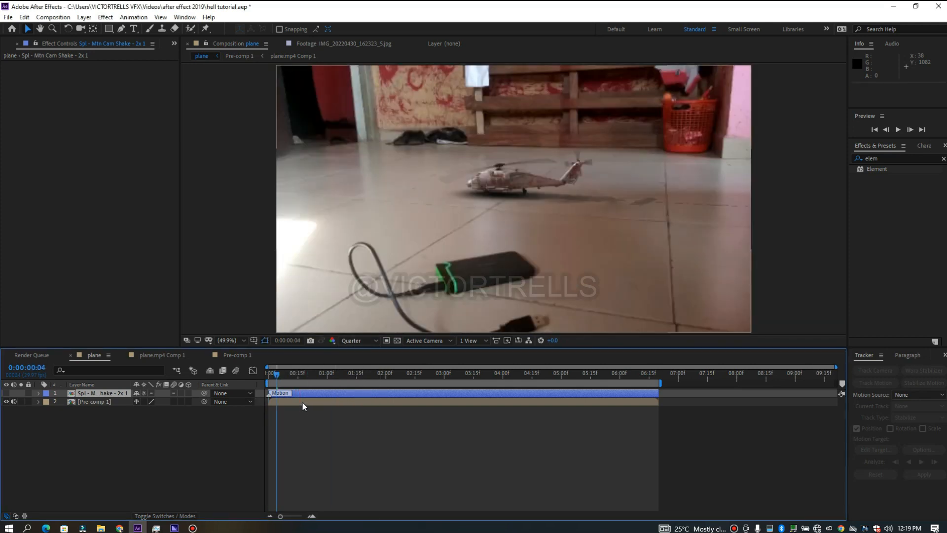
left_click(301, 401)
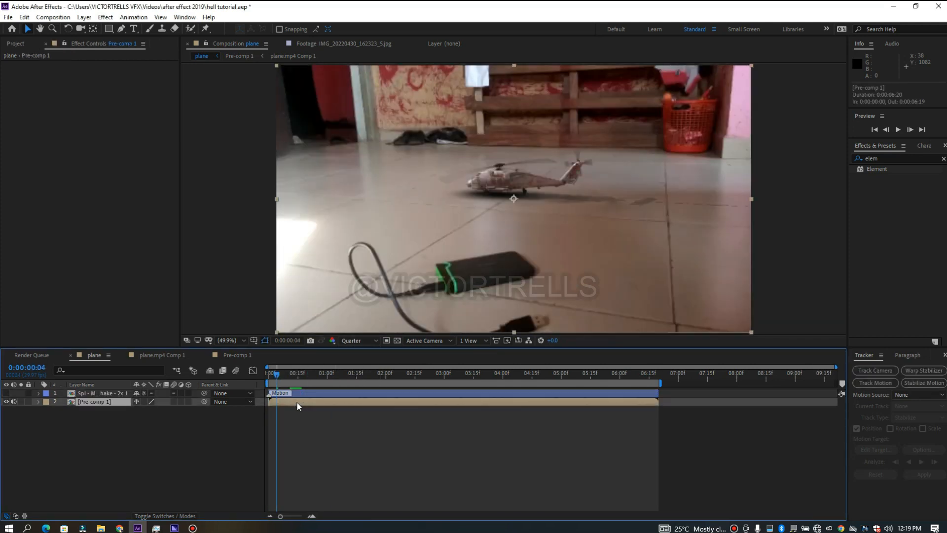
left_click(189, 401)
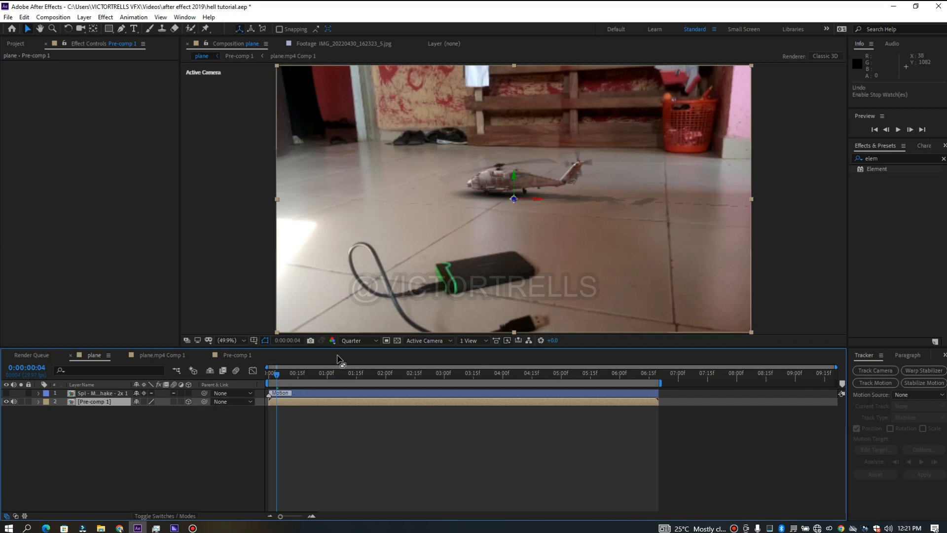
Step: Add the expression wiggle(2,3) to the pre-composed layer's Position and play back the composition to check the shake
key("p")
left_click(64, 410, "alt")
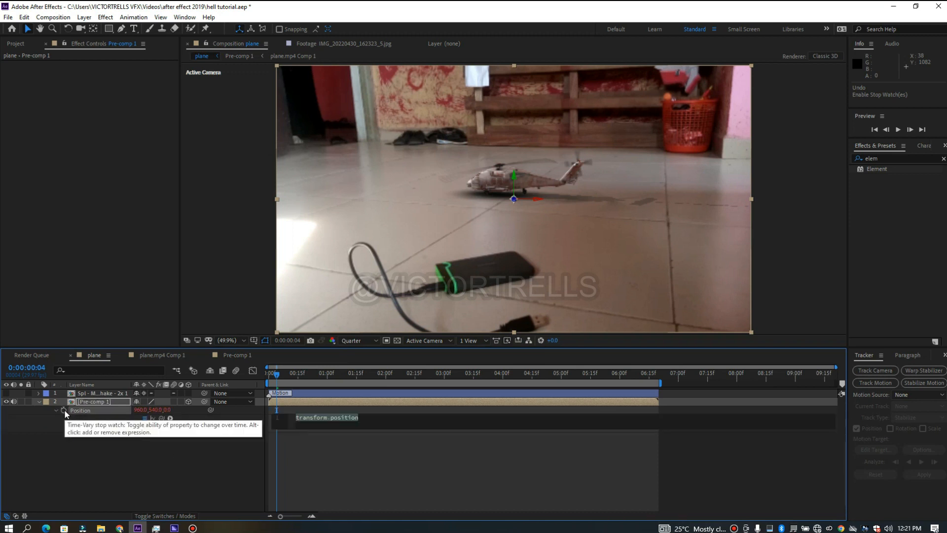
type("wiggl")
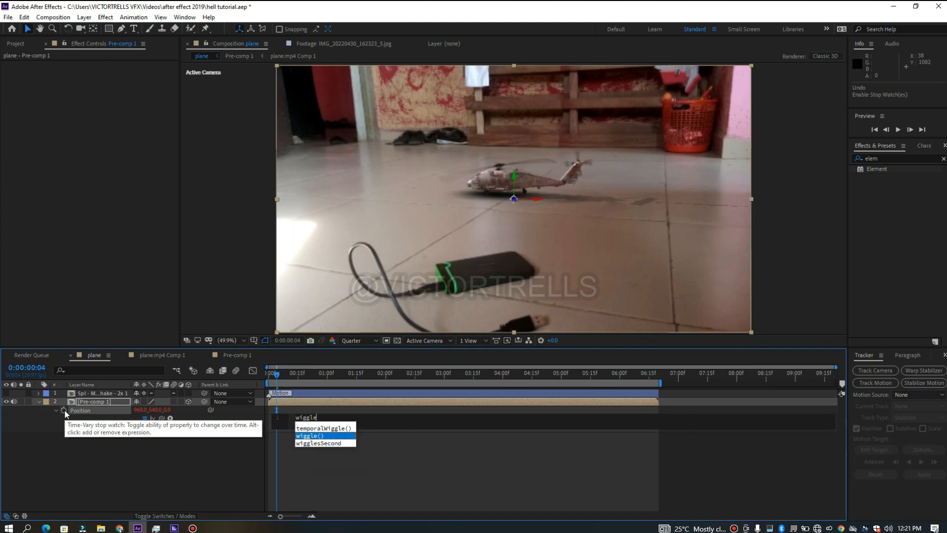
type("e")
key("Return")
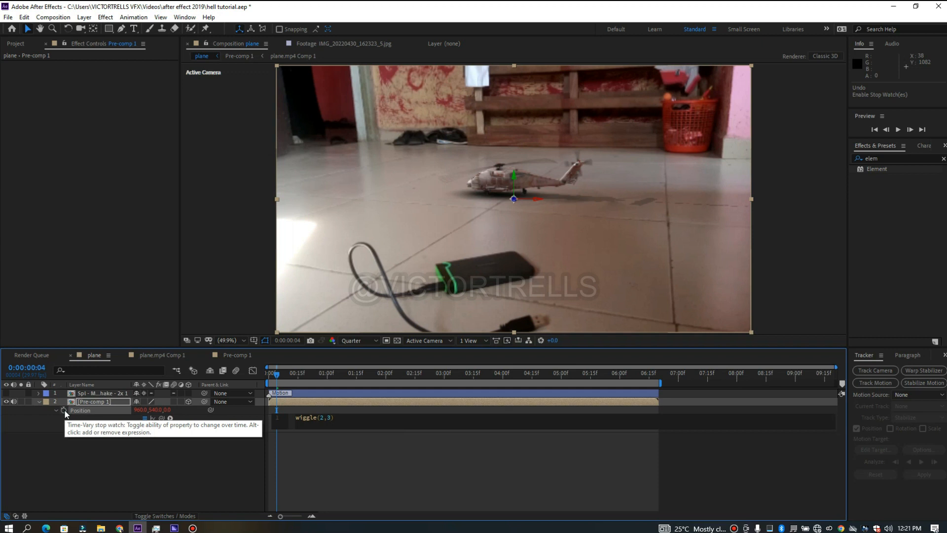
left_click(255, 490)
key("space")
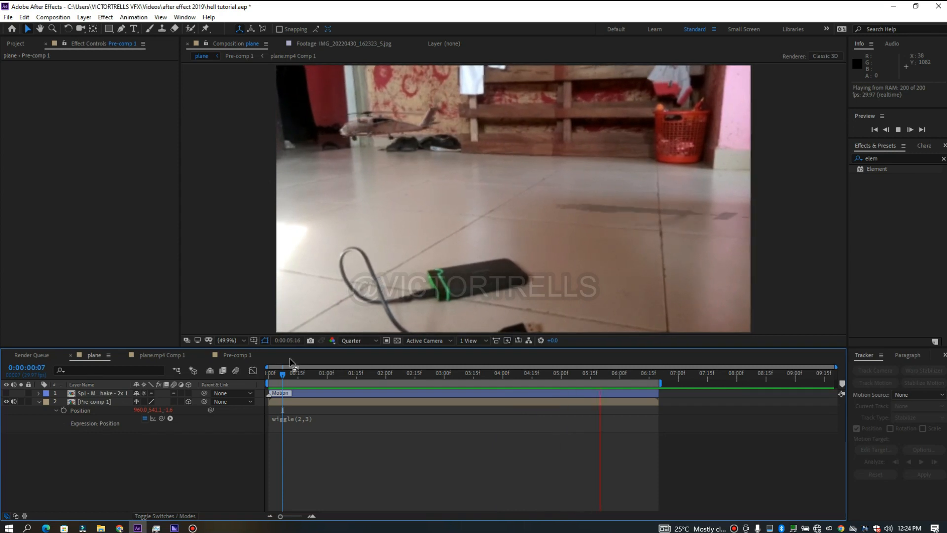
left_click_drag(283, 372, 434, 407)
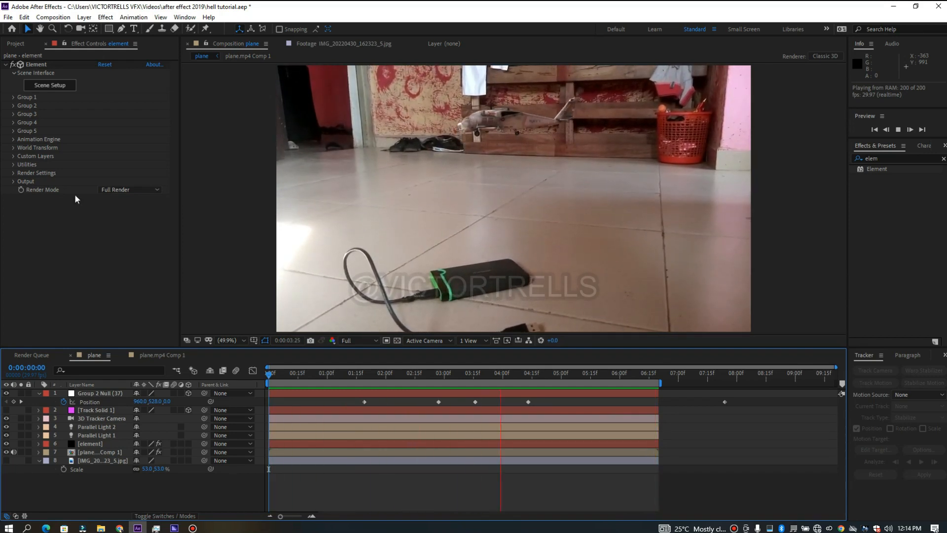
Step: Expand the Element effect's Render Settings and review the Ray-Traced Ambient Occlusion options
left_click(13, 173)
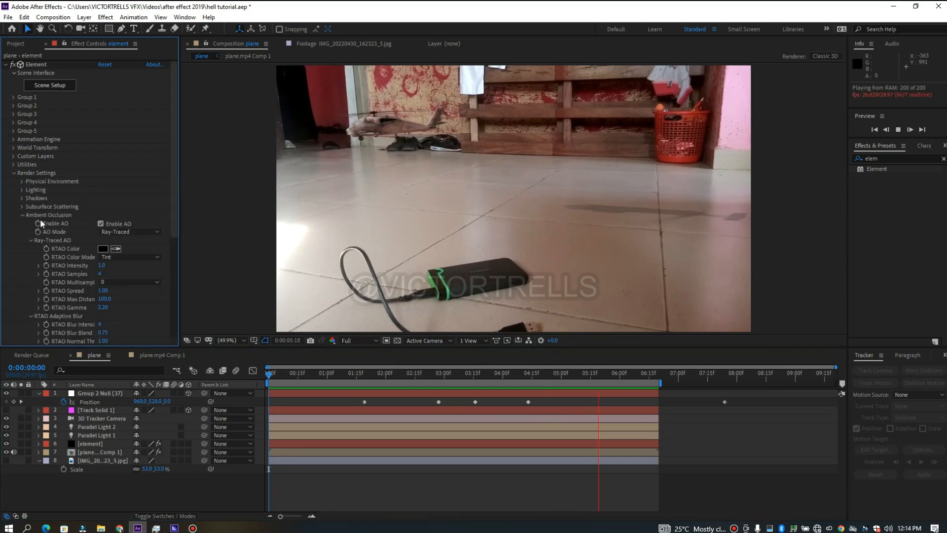
scroll(26, 235, "down", 4)
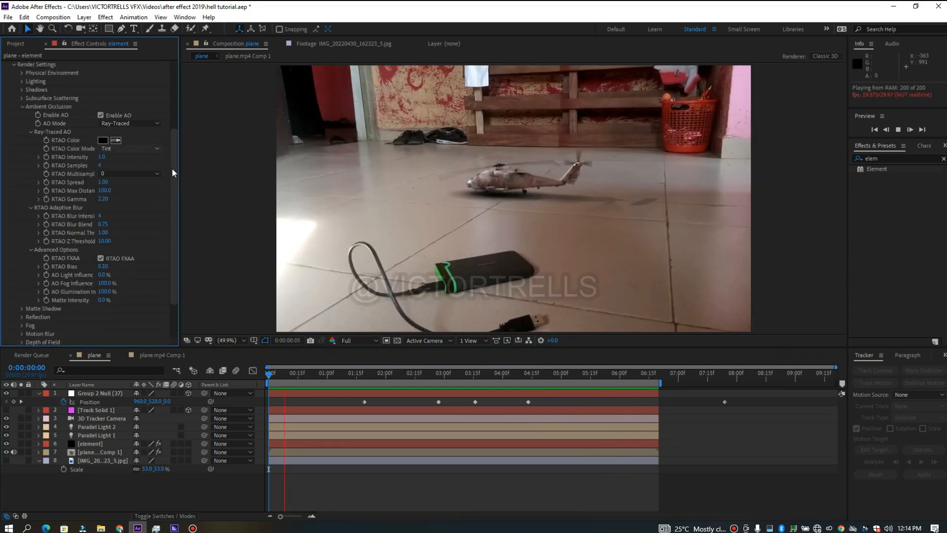